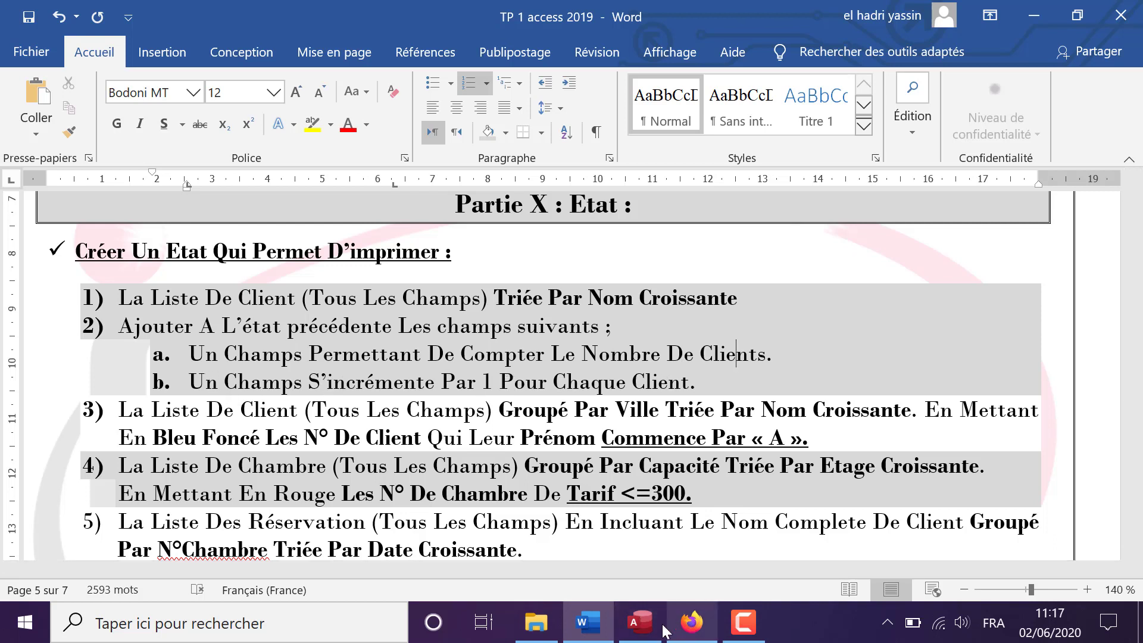
Switch to the Gestion Hôtel database in Access.
left_click(635, 624)
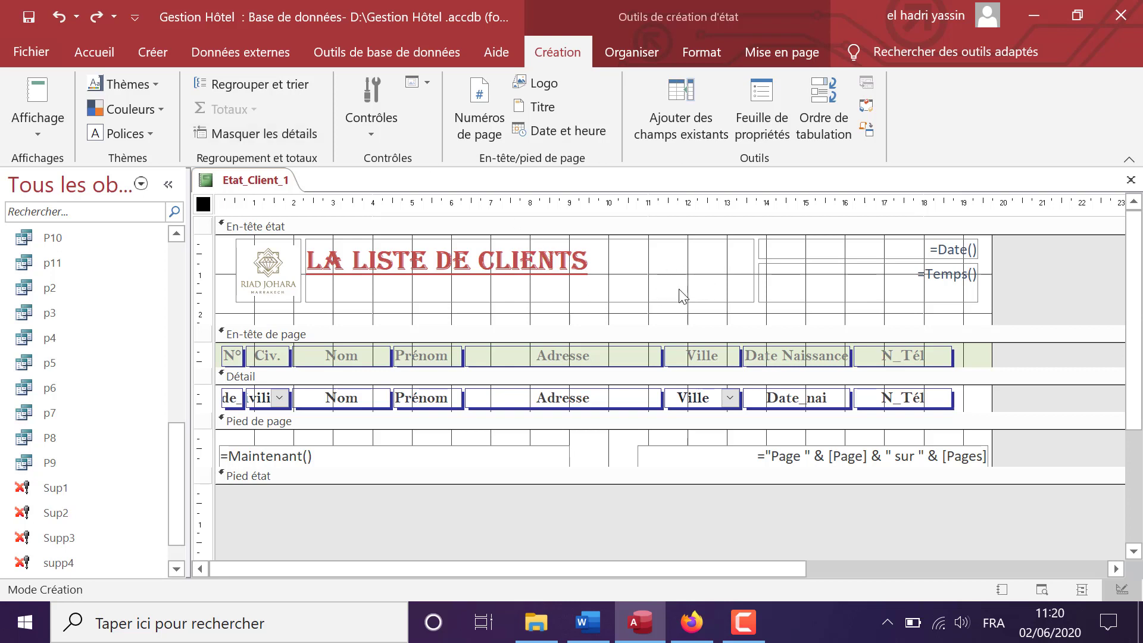
Try narrowing the title box in the report header and undo the resize.
left_click(752, 282)
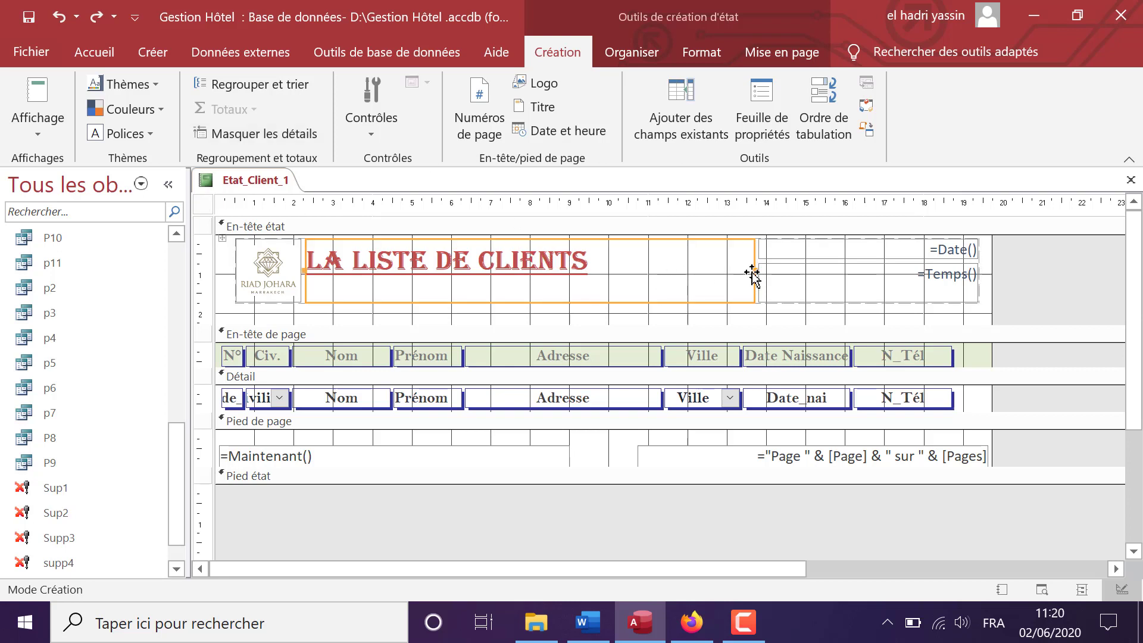
left_click_drag(749, 269, 657, 269)
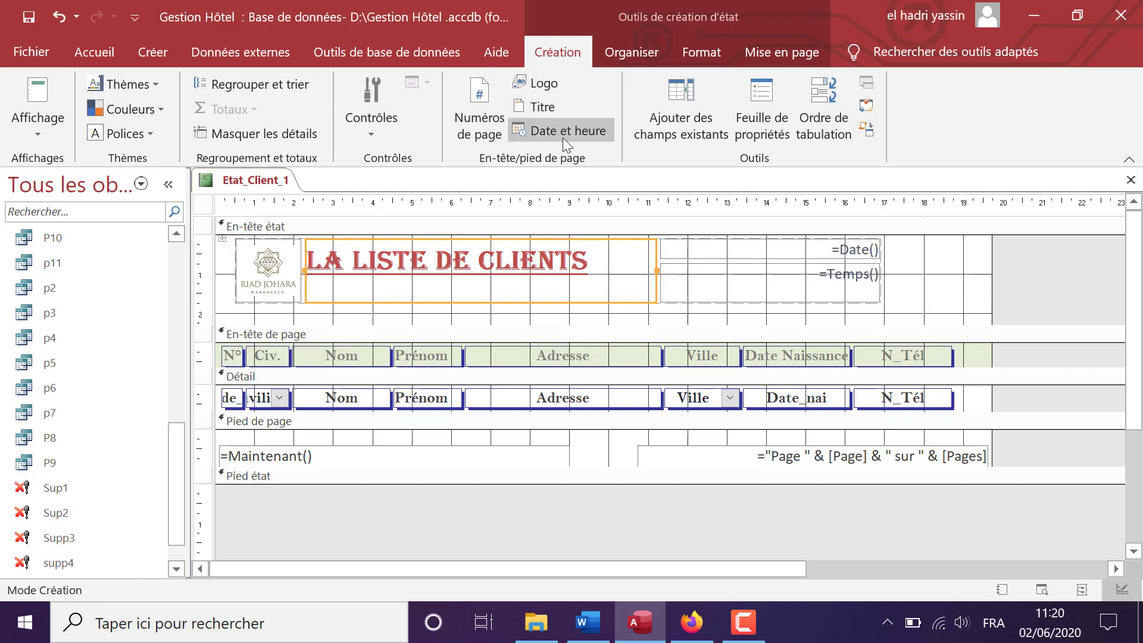
left_click(58, 18)
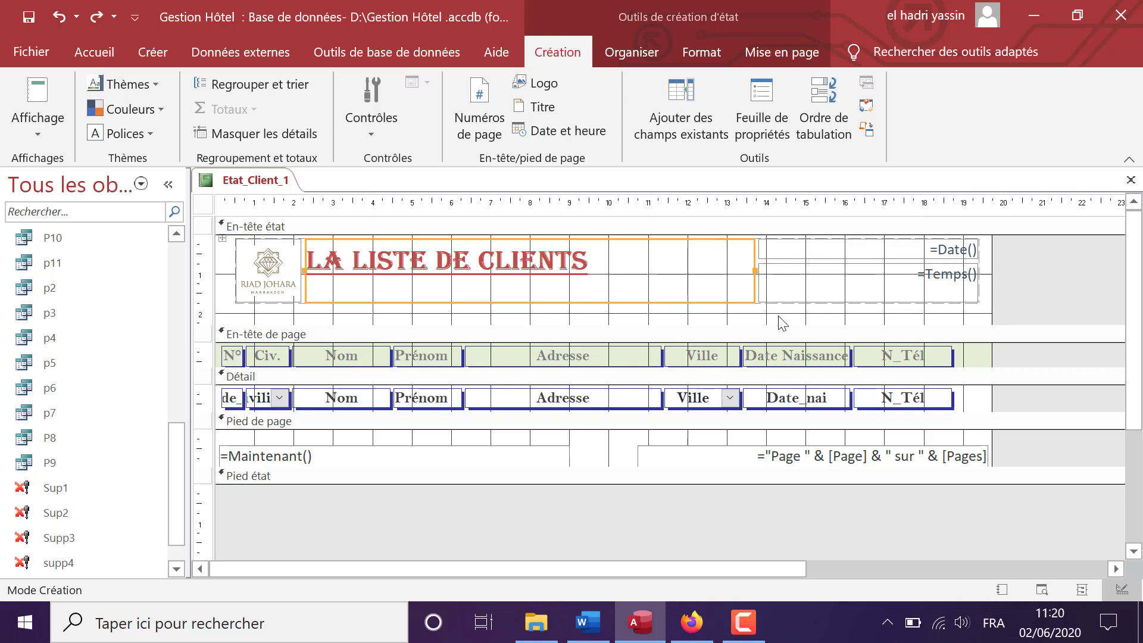
Remove the layout grouping from the logo, title, date and time controls in the report header.
left_click_drag(783, 307, 783, 306)
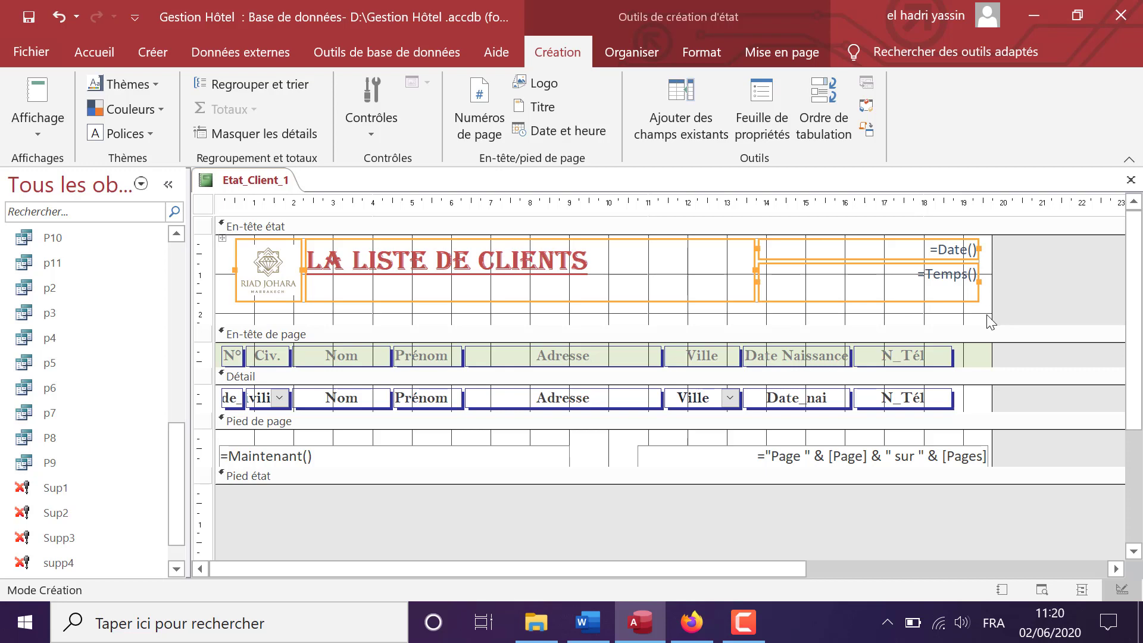
right_click(271, 268)
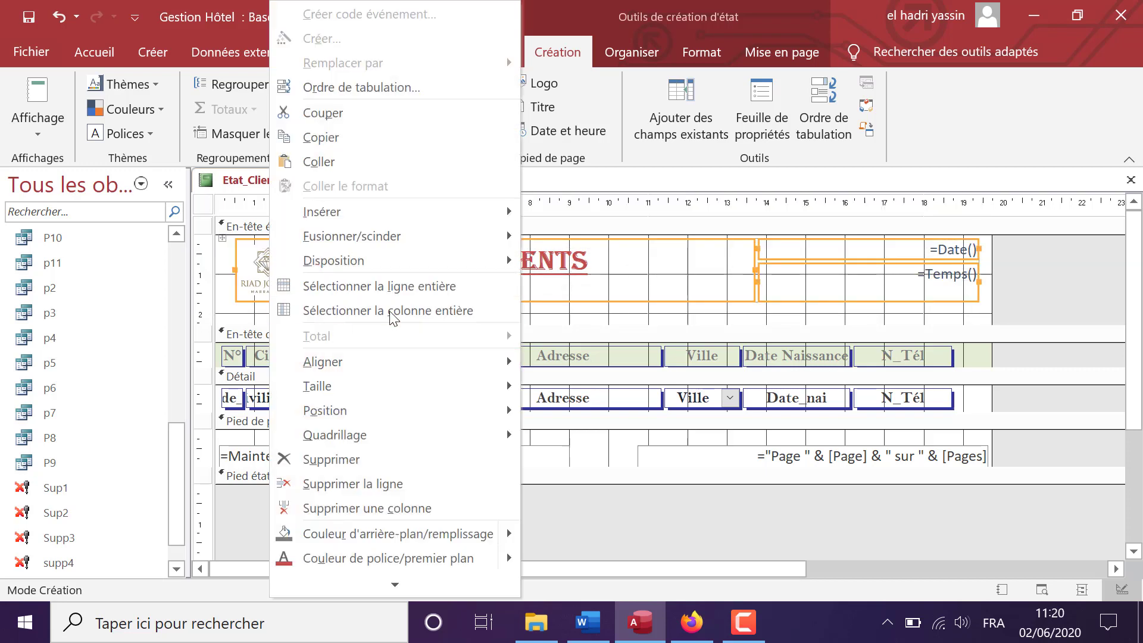
mouse_move(396, 261)
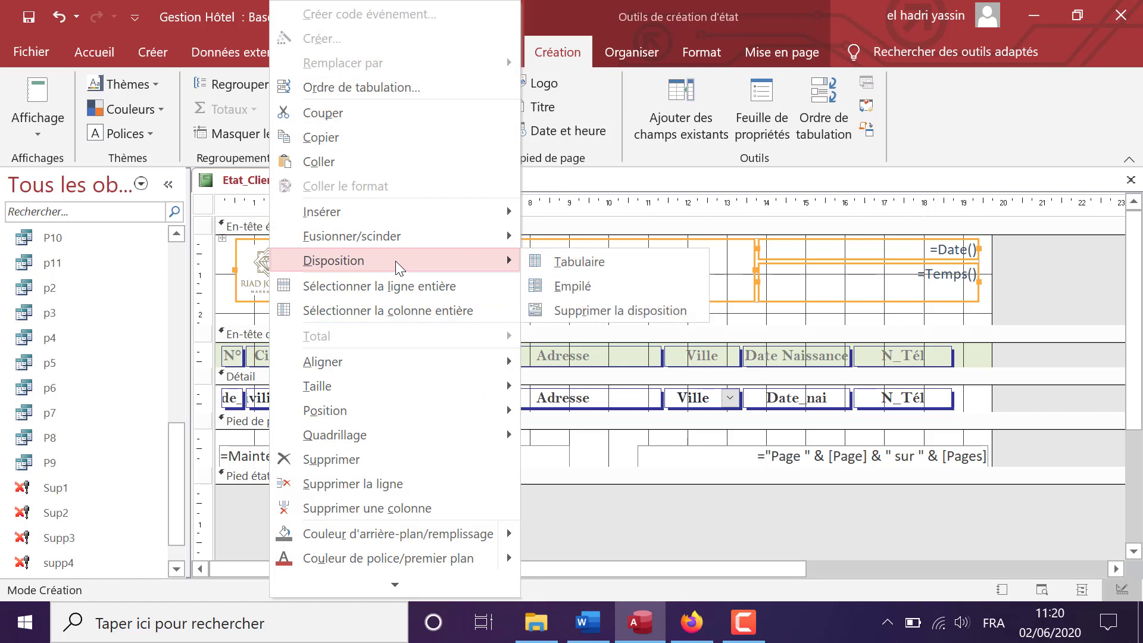
left_click(600, 316)
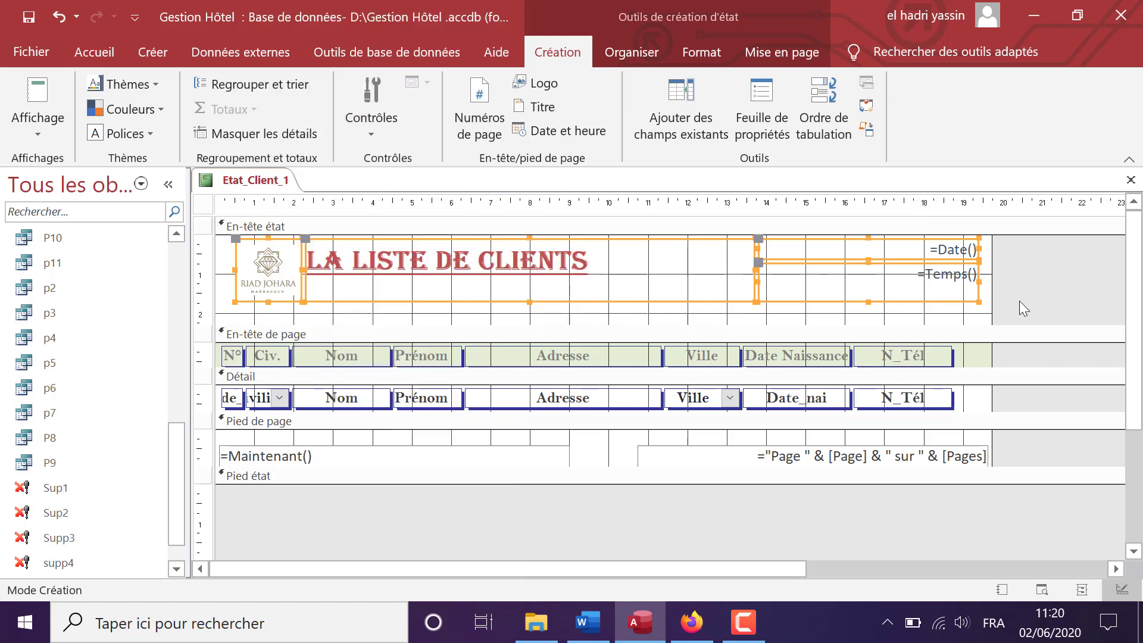
left_click(1059, 275)
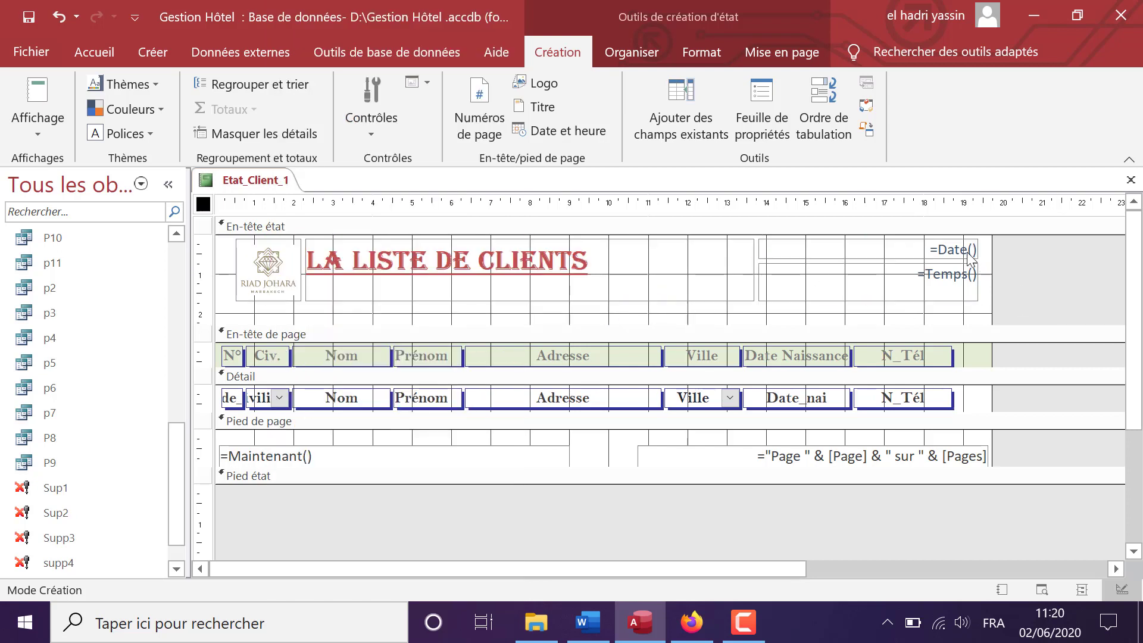
Shift the =Date() and =Temps() boxes rightward to the edge of the report header.
left_click(967, 254)
left_click_drag(968, 258, 982, 262)
left_click(965, 300)
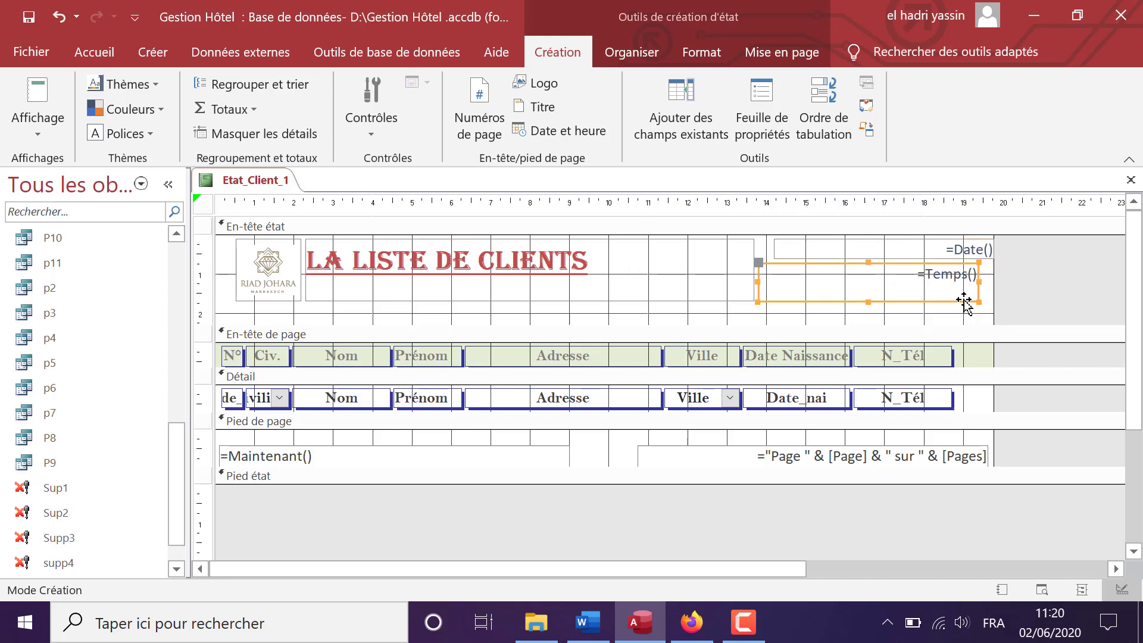
left_click_drag(966, 300, 982, 301)
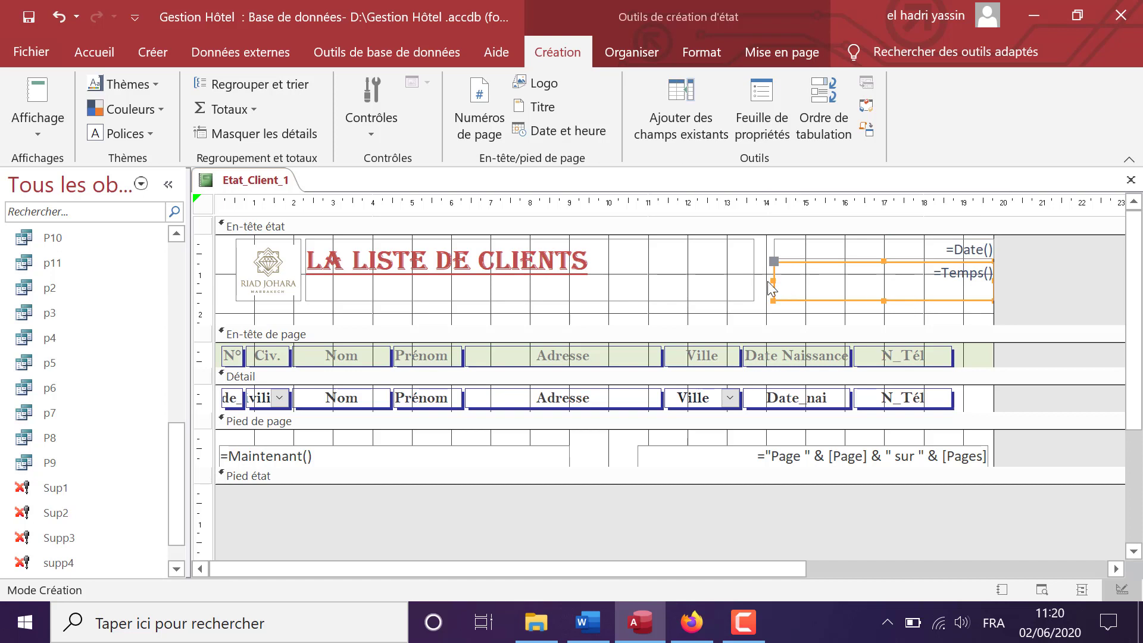
Narrow the date and time boxes to start near 15 cm and the title box to end near 10 cm.
left_click_drag(773, 282, 806, 283)
left_click(782, 249)
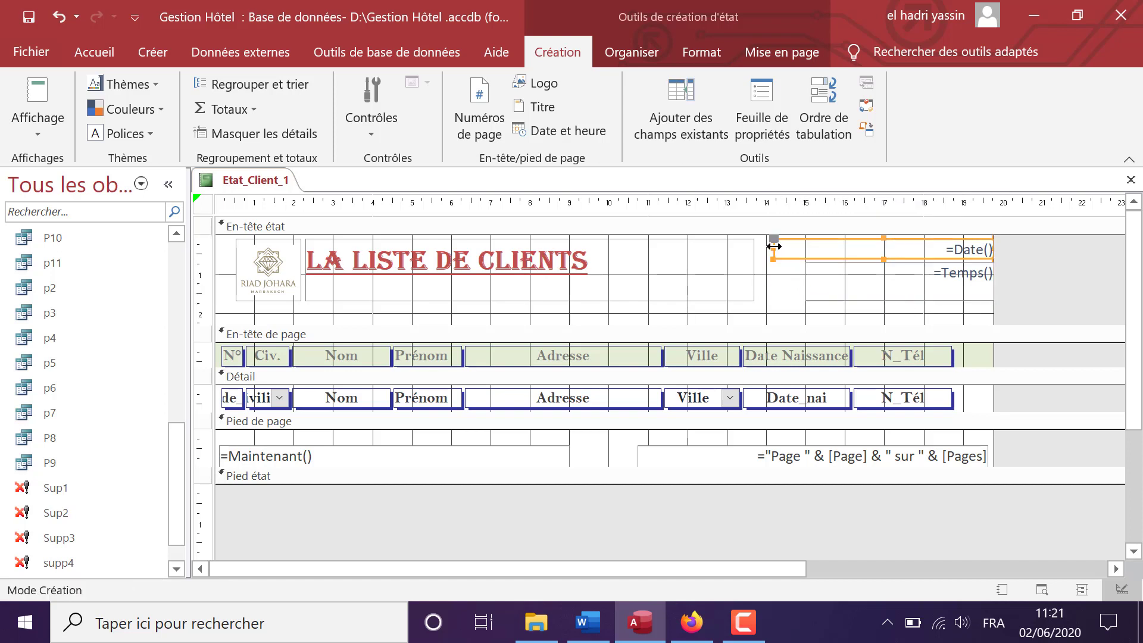
left_click_drag(773, 245, 608, 270)
left_click(753, 273)
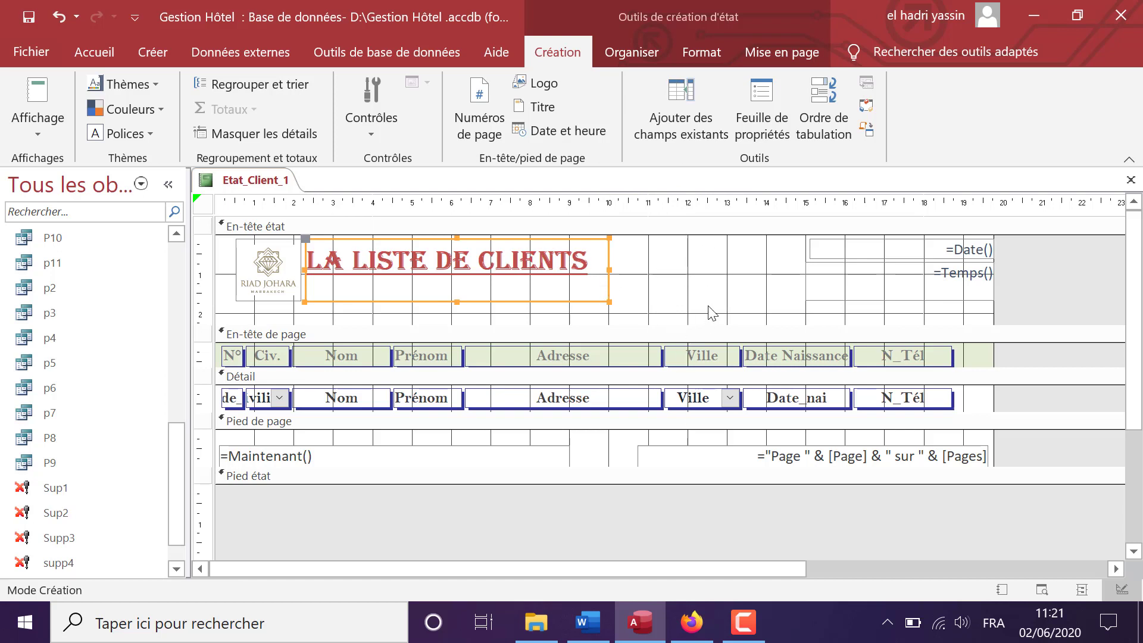
Add a text box about 2.5 cm wide between the title and date, and move it with its label clear of the title.
left_click(385, 131)
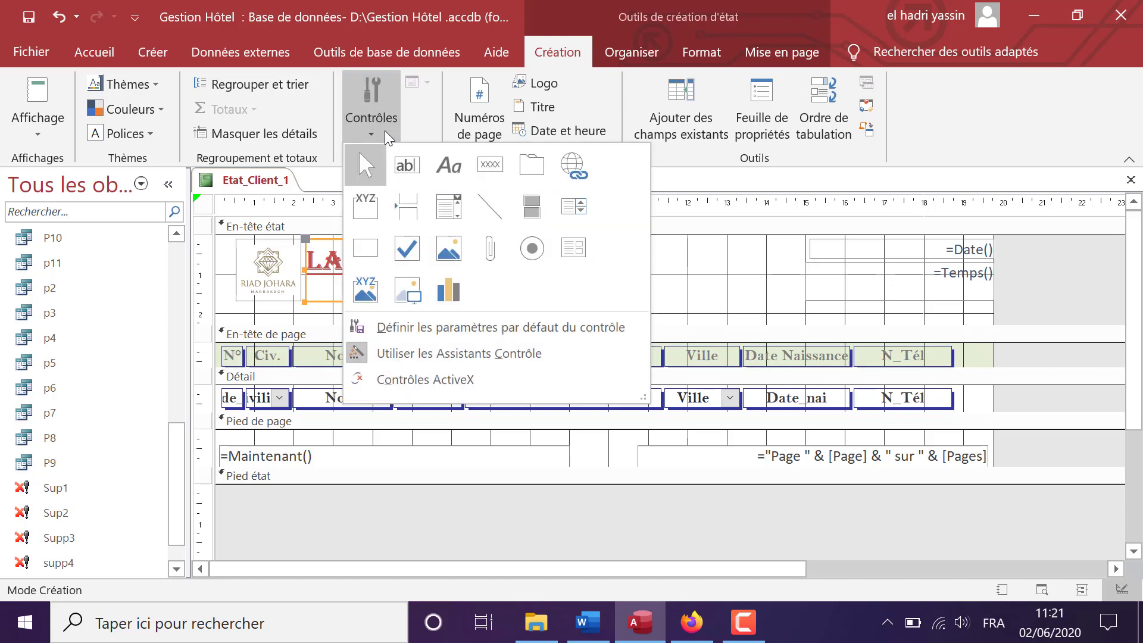
left_click(415, 174)
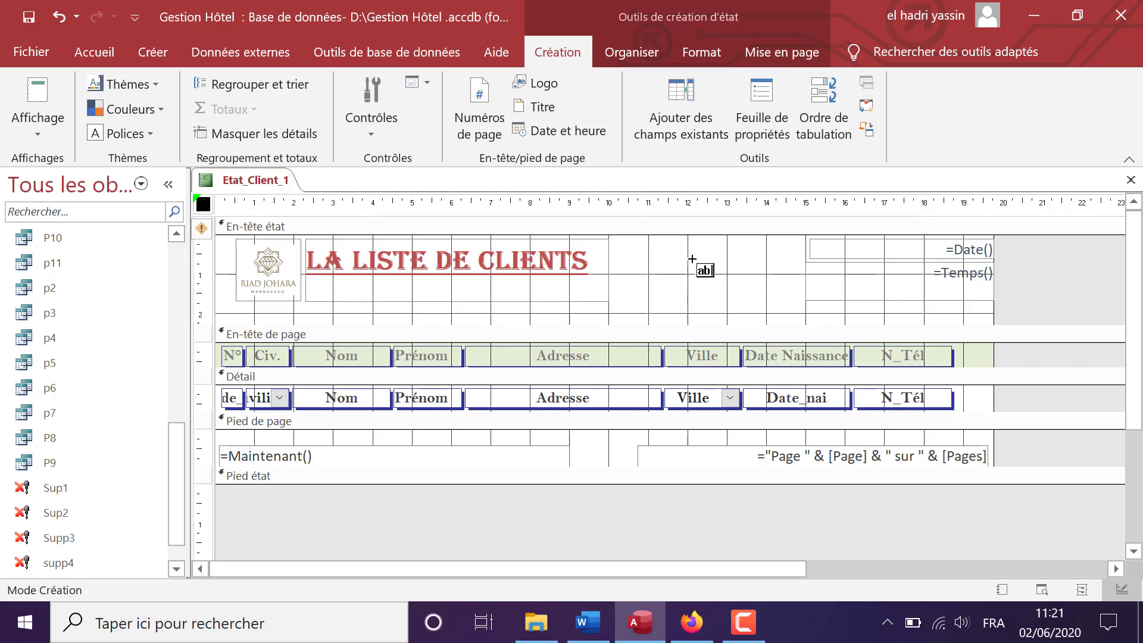
left_click_drag(683, 250, 783, 275)
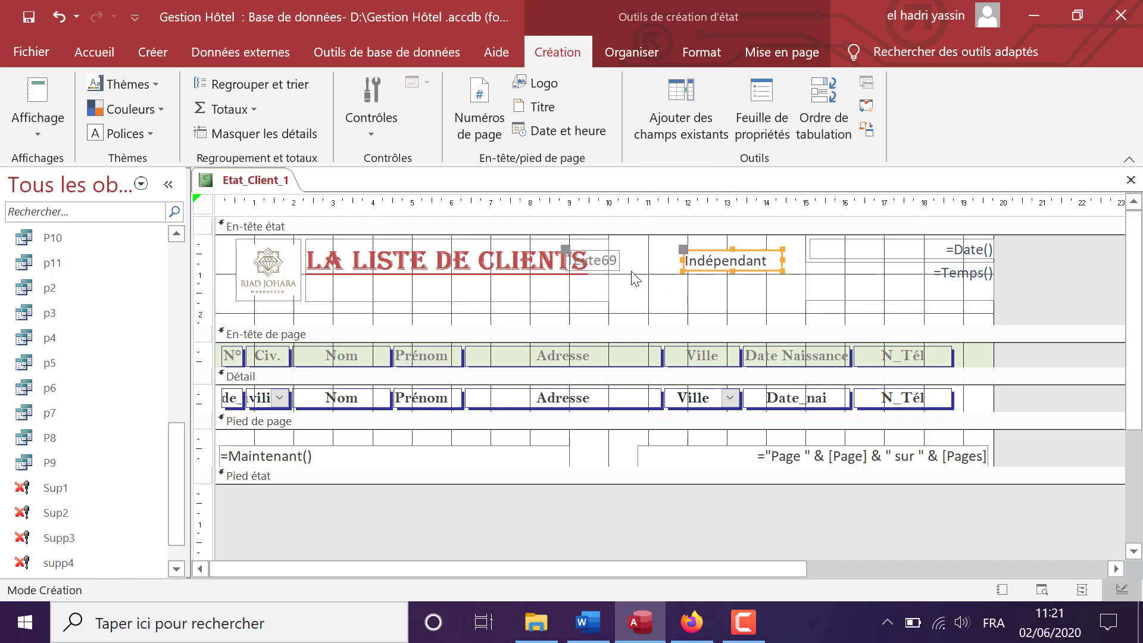
left_click(653, 304)
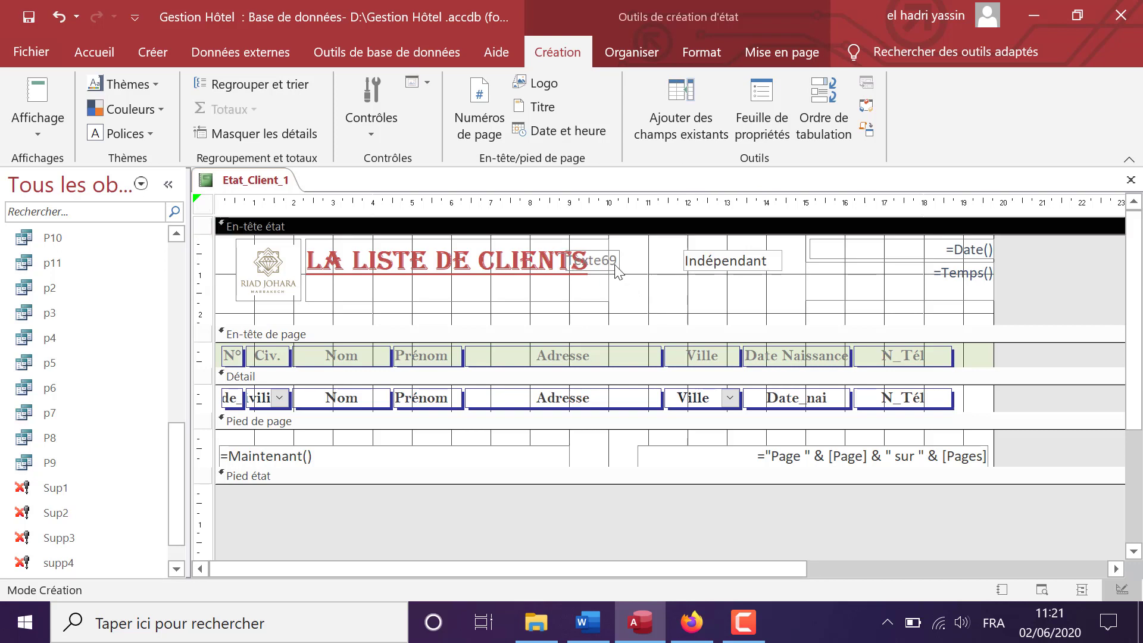
left_click(595, 262)
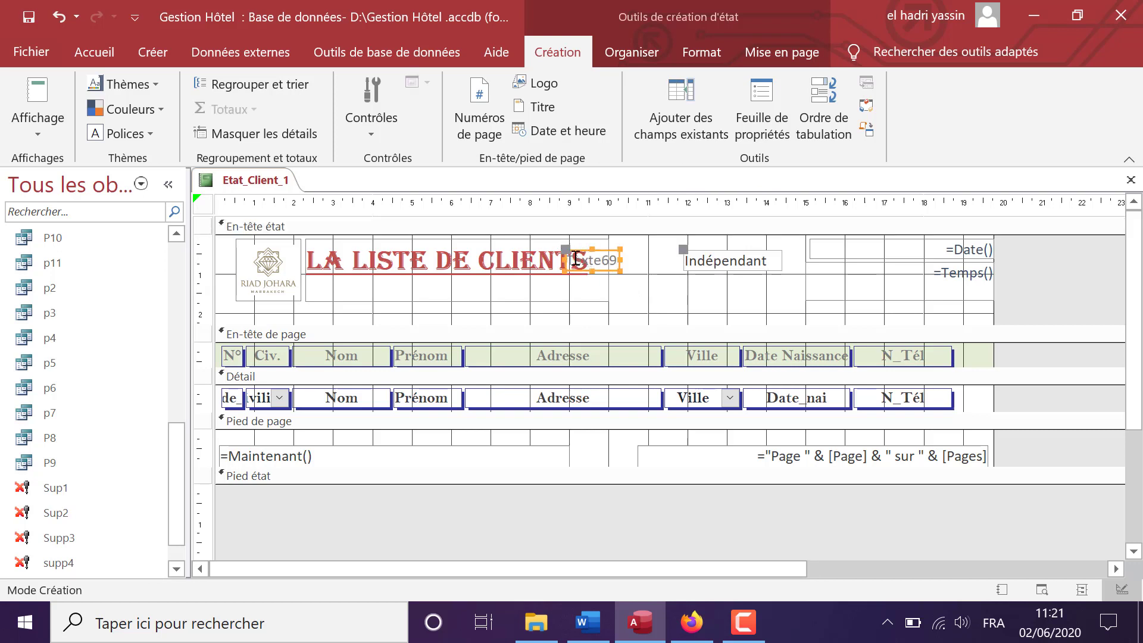
left_click_drag(564, 258, 610, 255)
left_click(729, 265)
Change the new text box's label to "Nombre De Client".
left_click(666, 260)
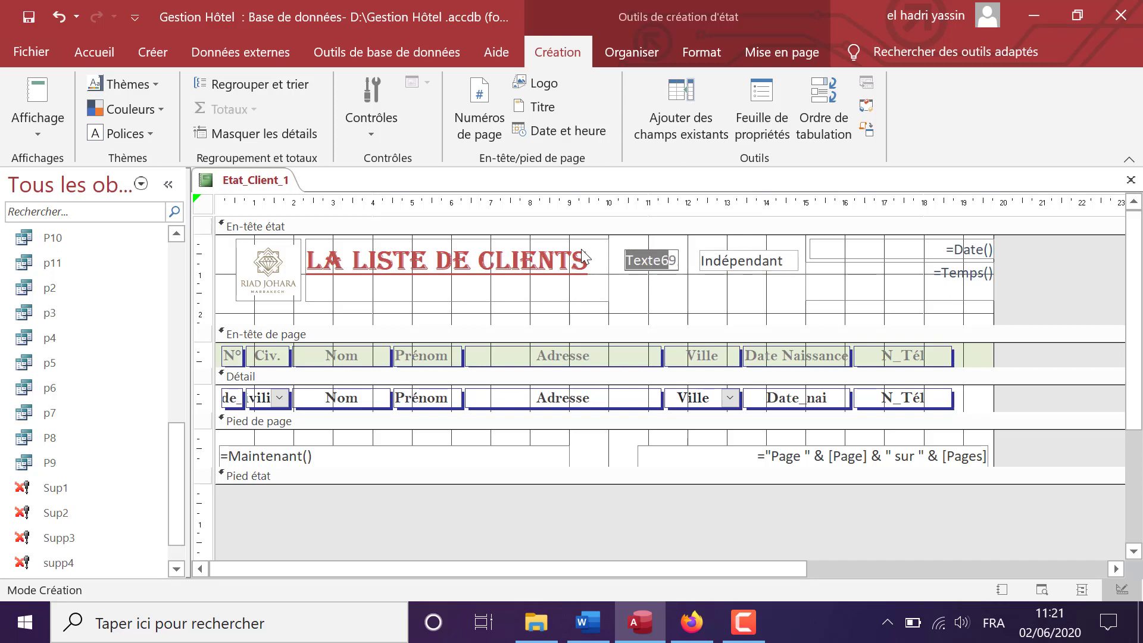
key("BackSpace")
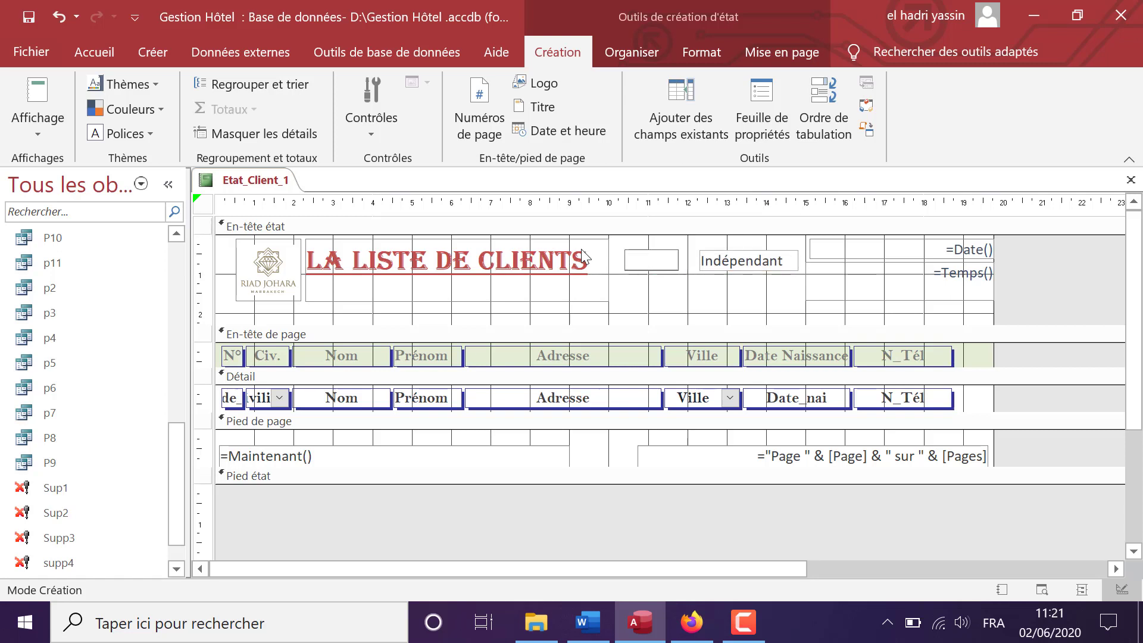
type("Nombre De Cl")
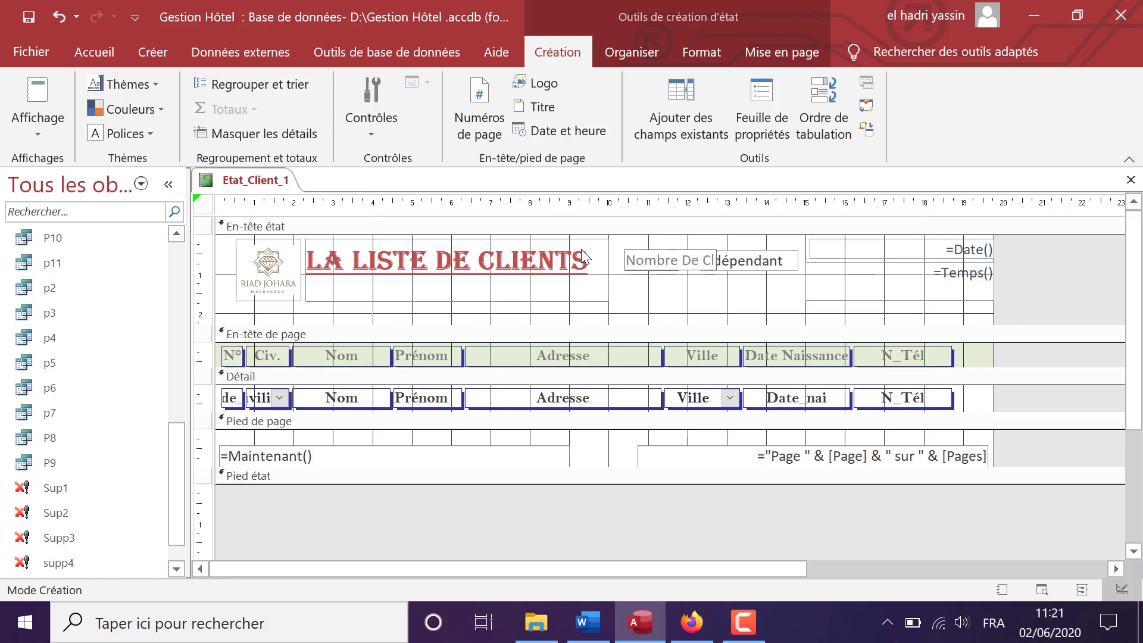
type("ient")
left_click(745, 285)
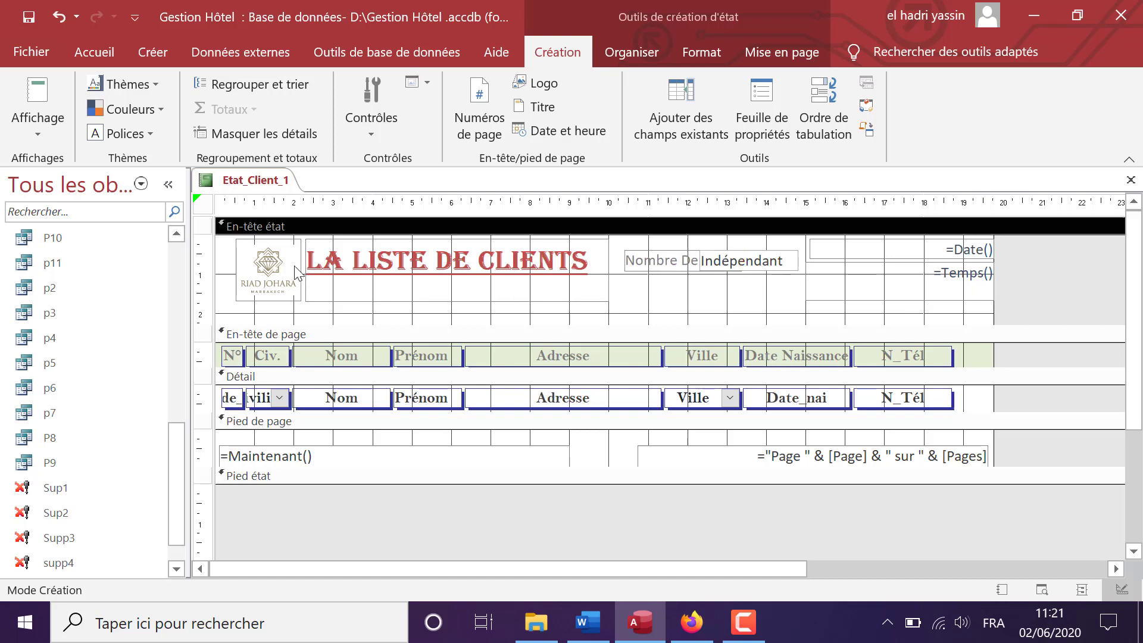
Move the logo and the LA LISTE DE CLIENTS title to the left edge of the report header.
left_click(262, 258)
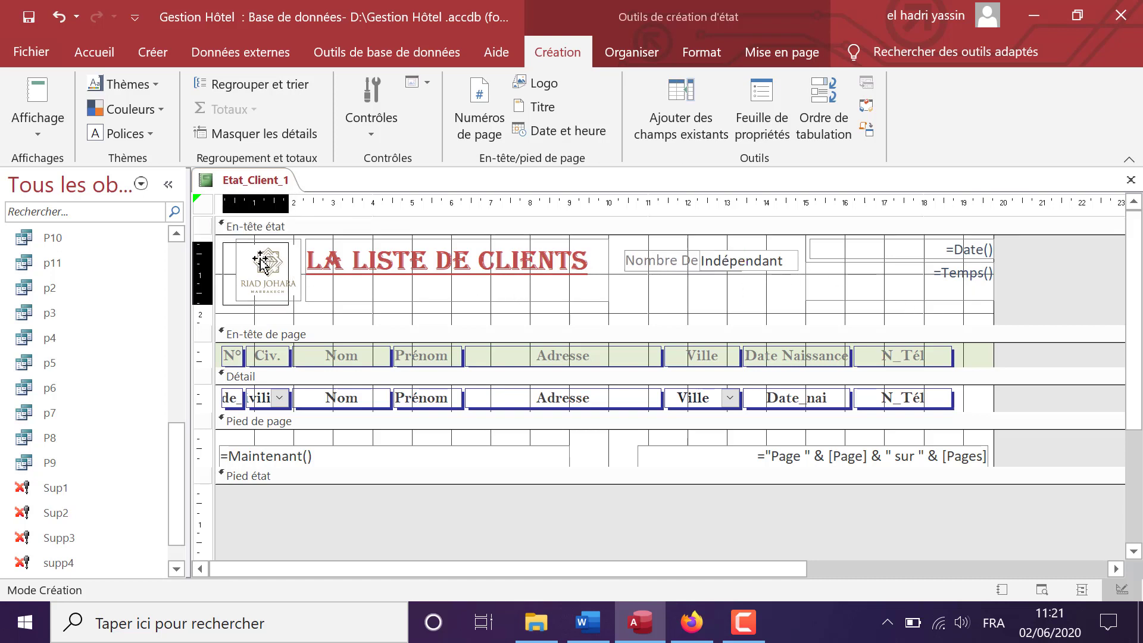
left_click(313, 262)
left_click_drag(314, 262, 313, 261)
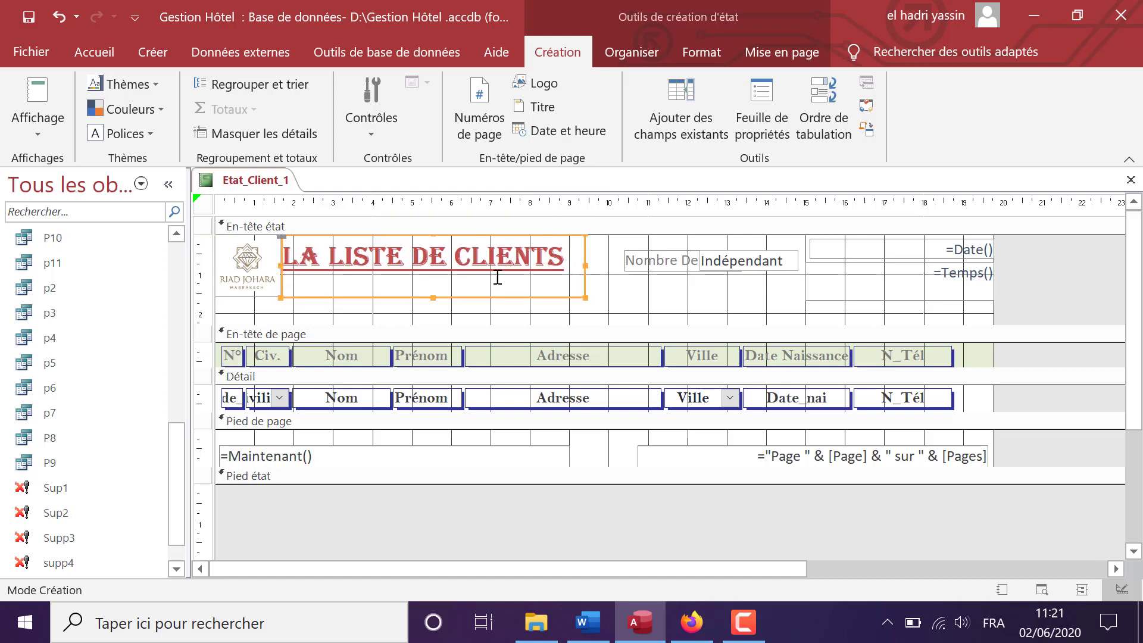
Move the Nombre De Client label beside the title and shift its text box right so it no longer covers the label.
left_click_drag(640, 264, 602, 267)
left_click(689, 265)
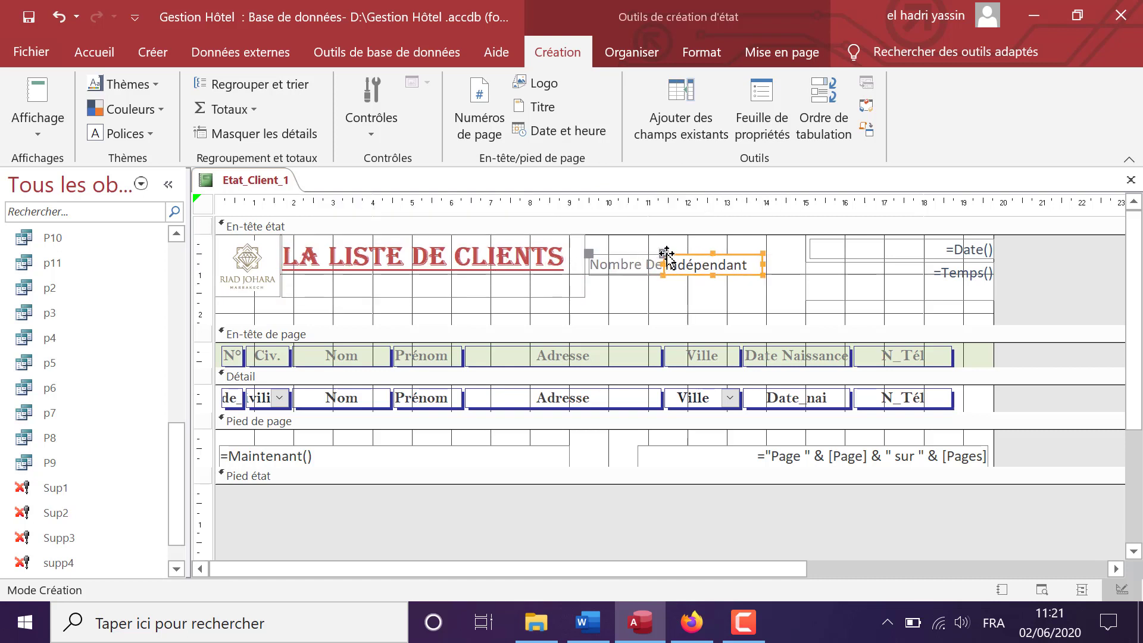
left_click_drag(665, 253, 707, 255)
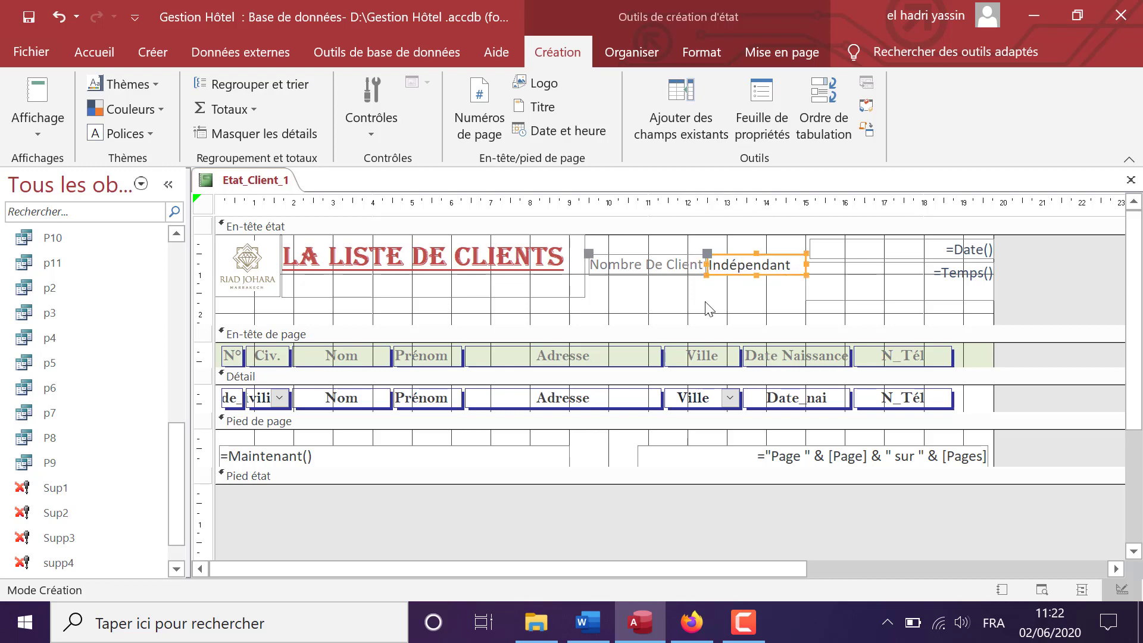
left_click(710, 320)
Format the Nombre De Client label in bold red text.
left_click(682, 272)
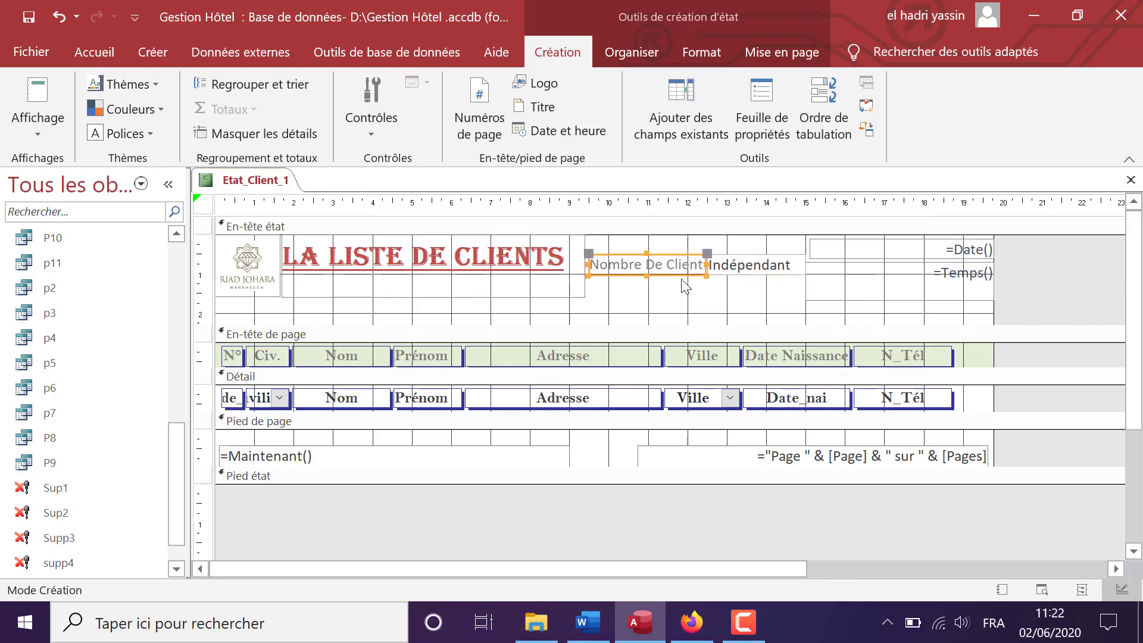
left_click(709, 53)
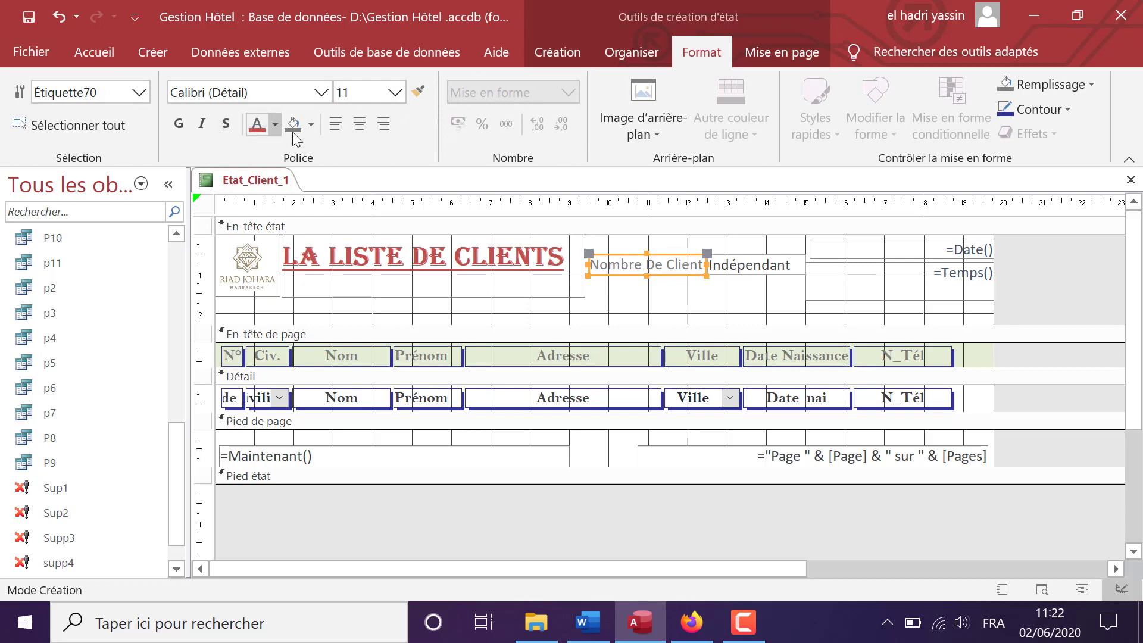
left_click(276, 125)
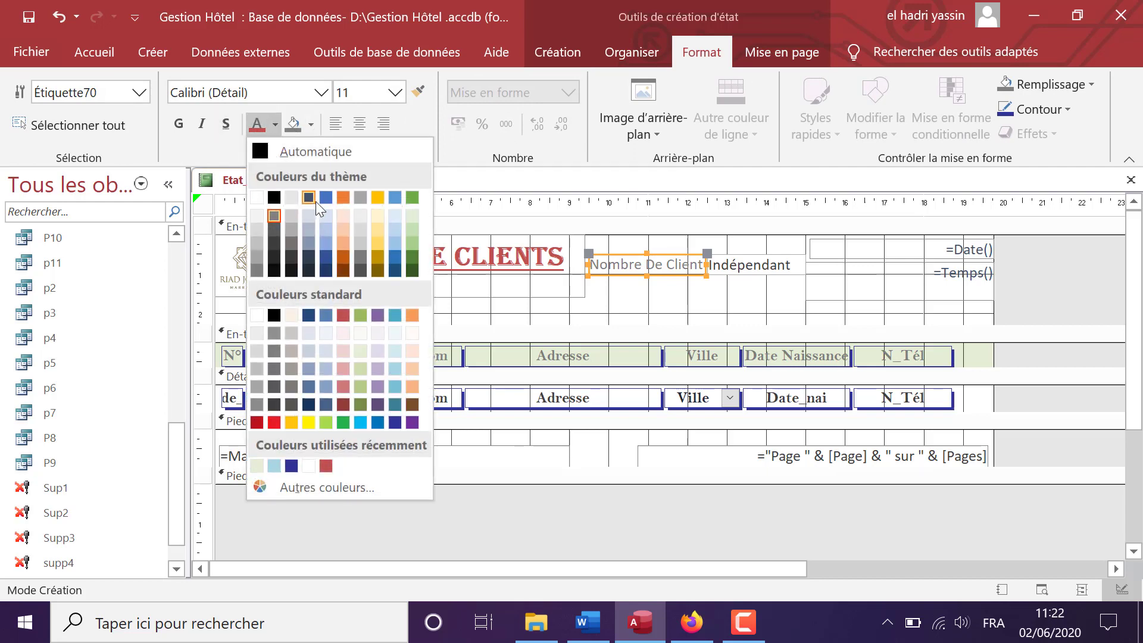
left_click(273, 422)
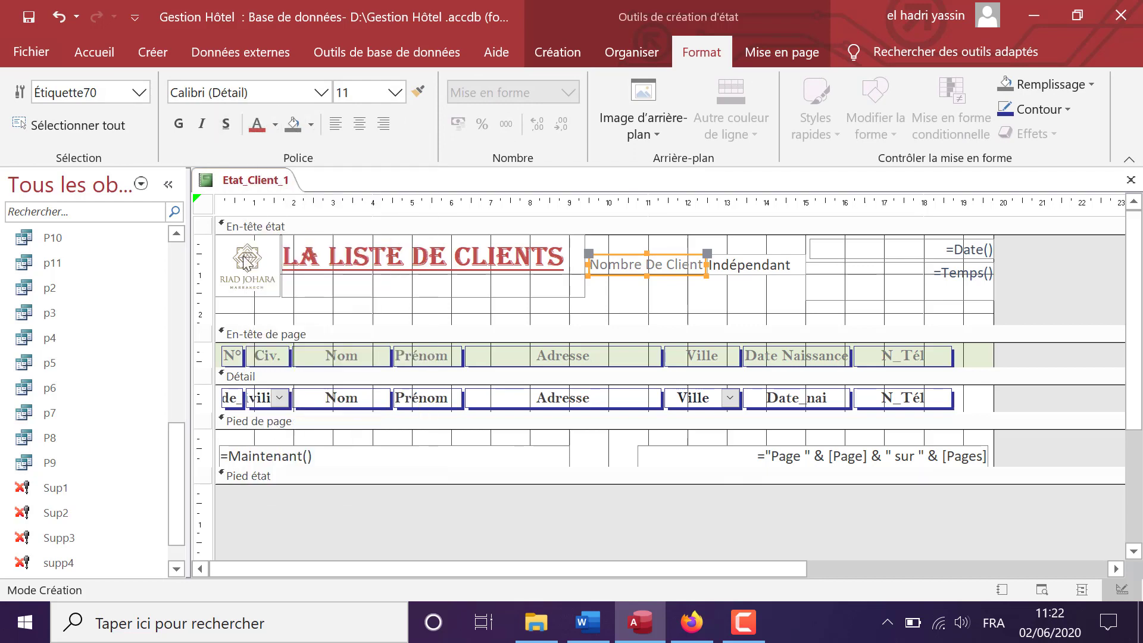
left_click(179, 125)
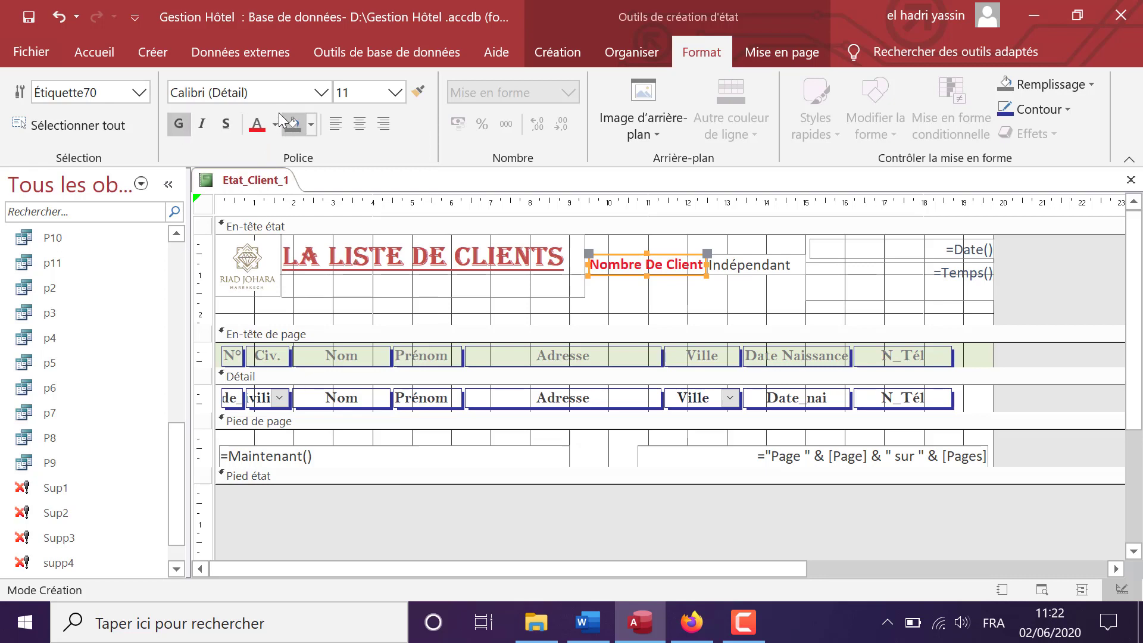
Set the Nombre De Client label's font to Bell MT, size 10.
left_click(322, 93)
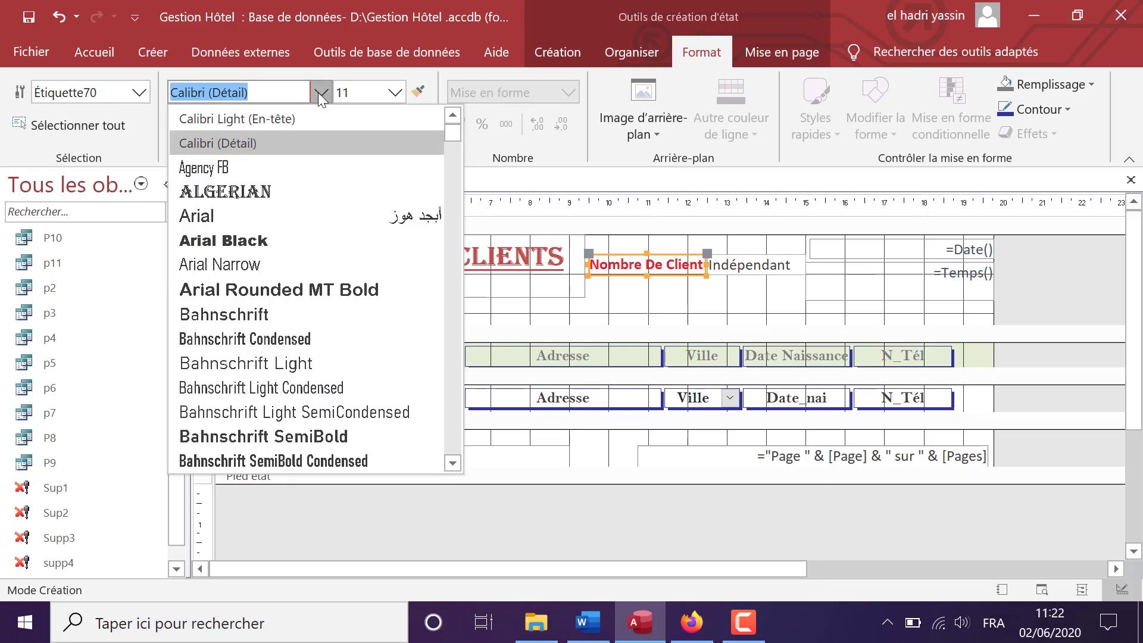
type("Bell MT")
key("Return")
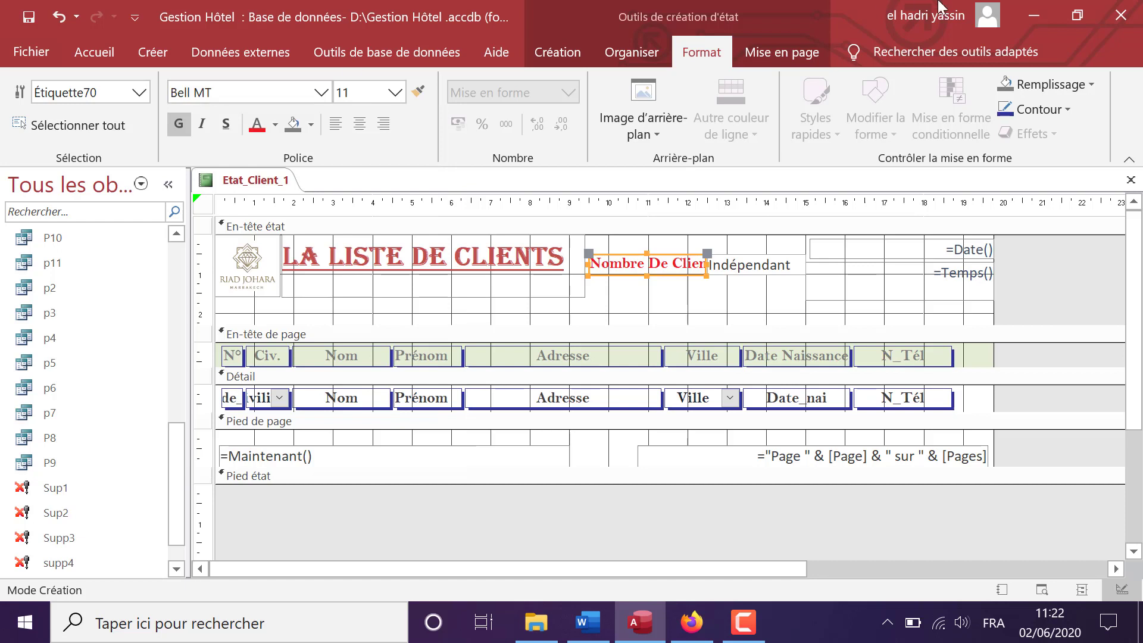
left_click(395, 92)
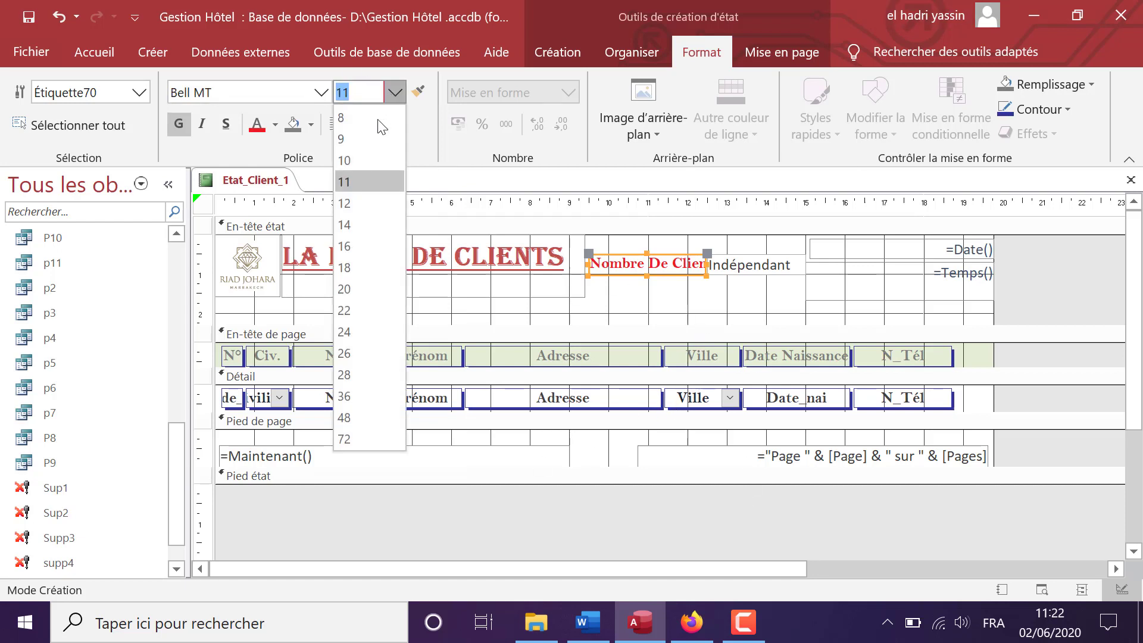
left_click(358, 162)
Enter the formula =compte(code_client) in the unbound text box beside the Nombre De Client label.
left_click(749, 268)
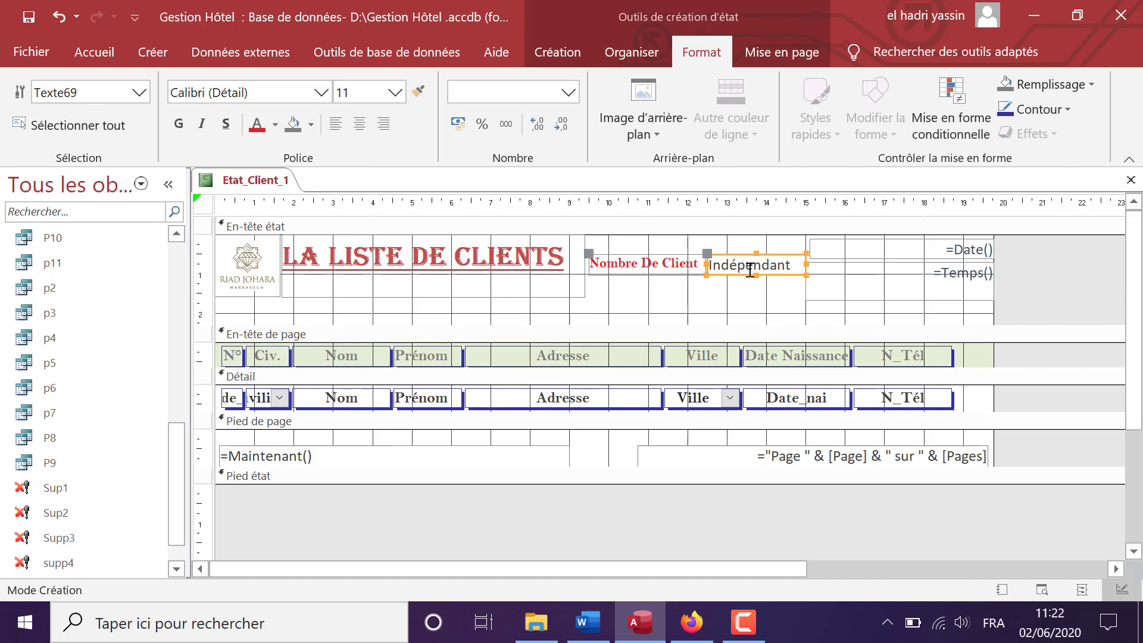
left_click(786, 271)
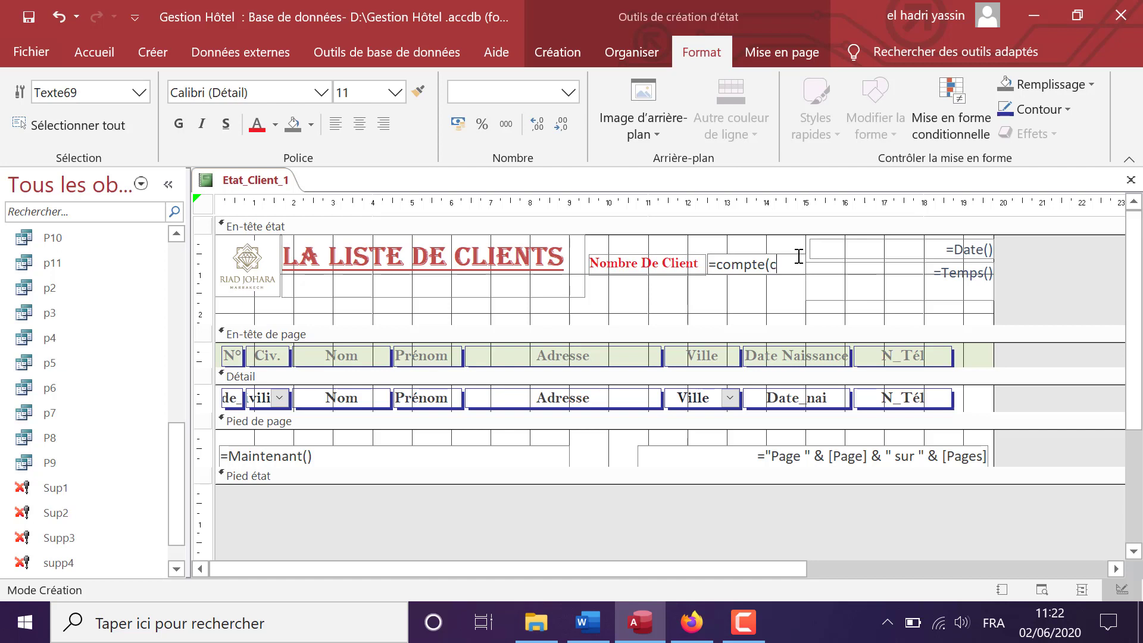
type("_client")
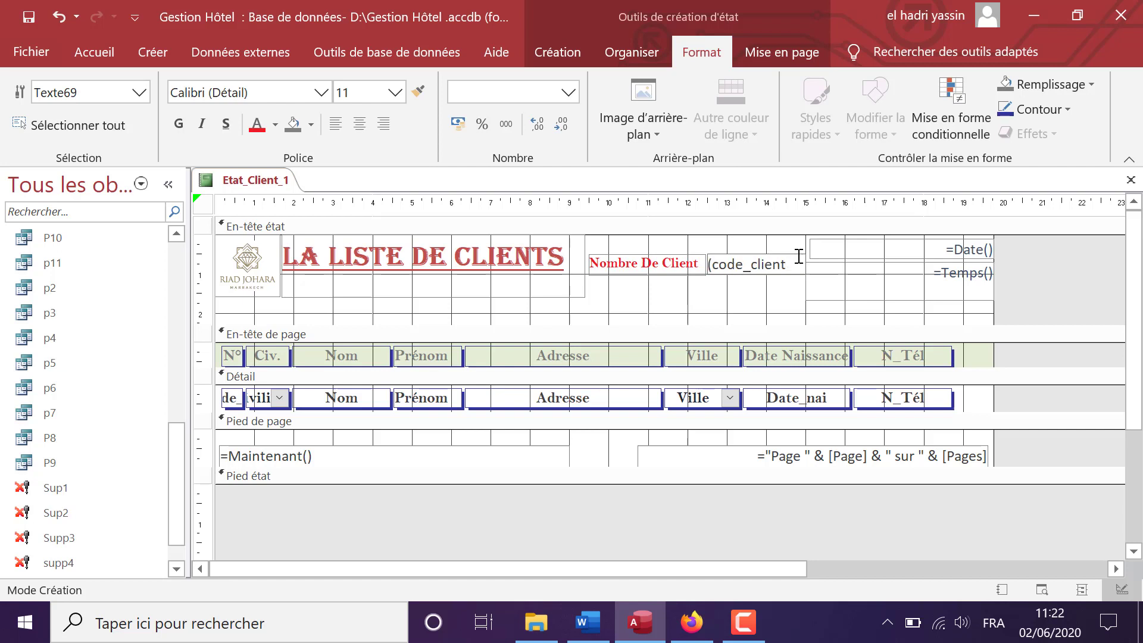
type(")")
left_click(773, 306)
Try to display the report's result, and dismiss the code_client parameter prompt.
left_click(557, 51)
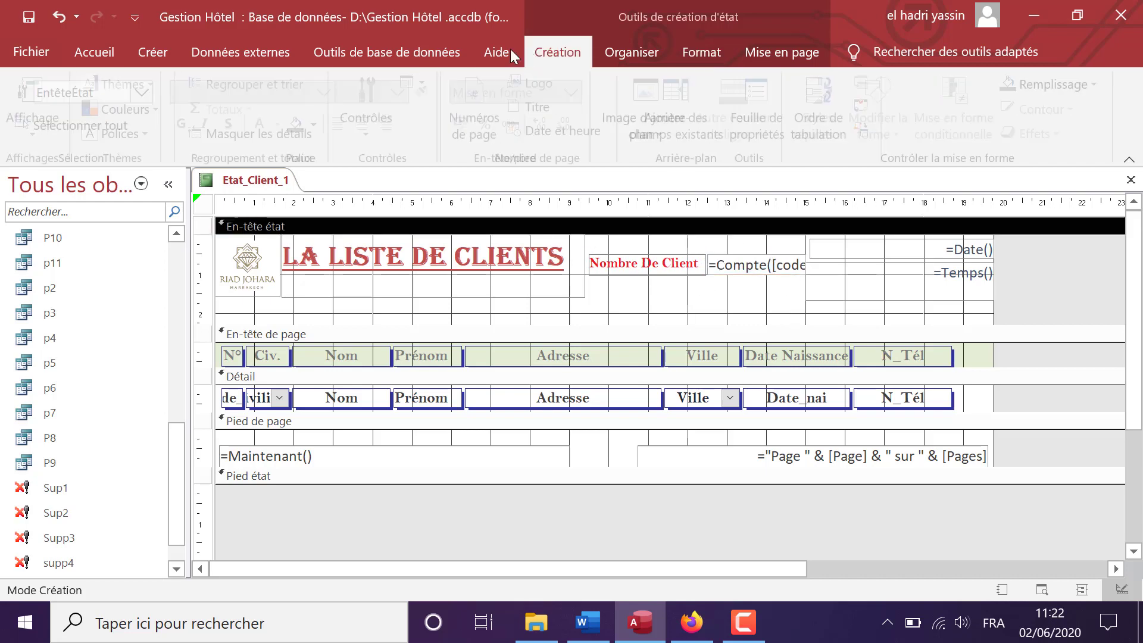
left_click(35, 91)
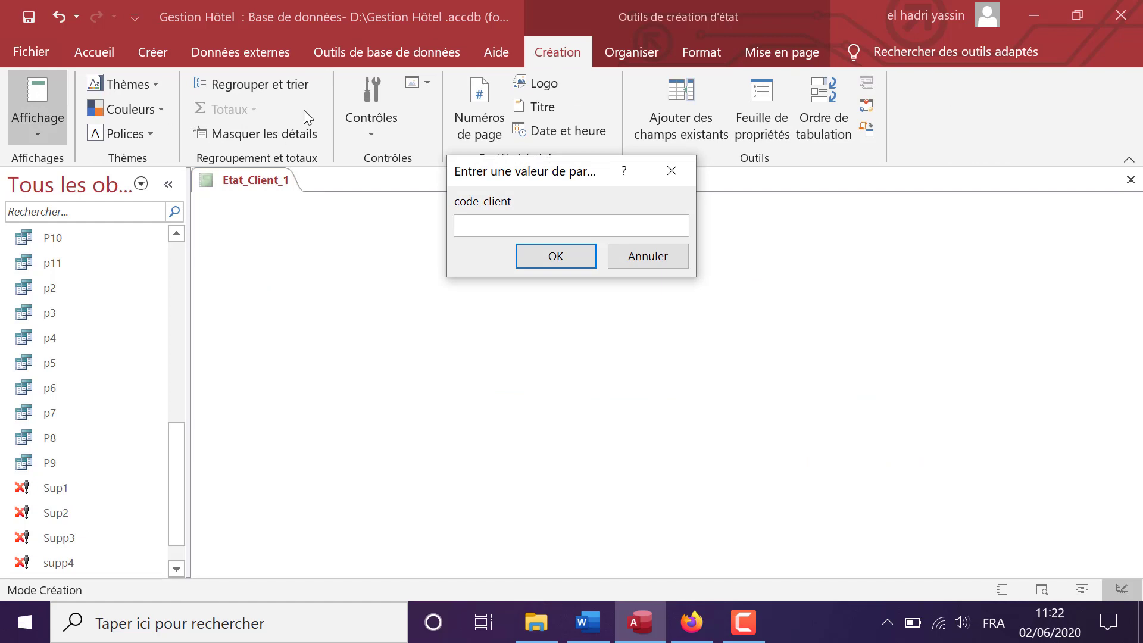
left_click(671, 171)
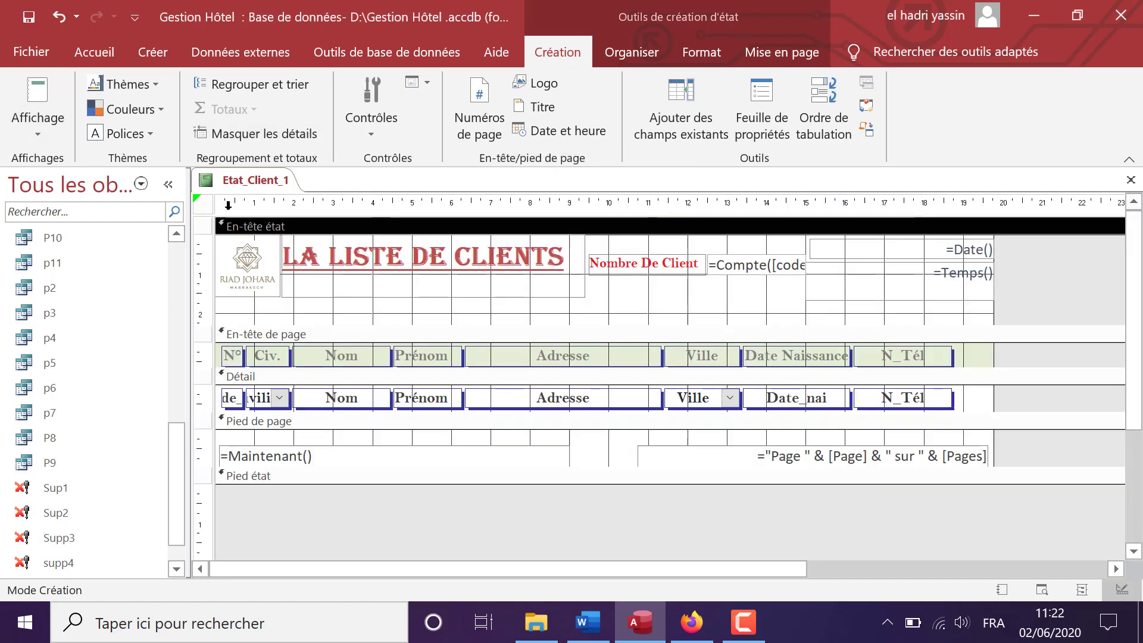
Open Table Client read-only in design view to check the client code field's exact name, and close the table.
left_click_drag(180, 456, 180, 267)
right_click(106, 379)
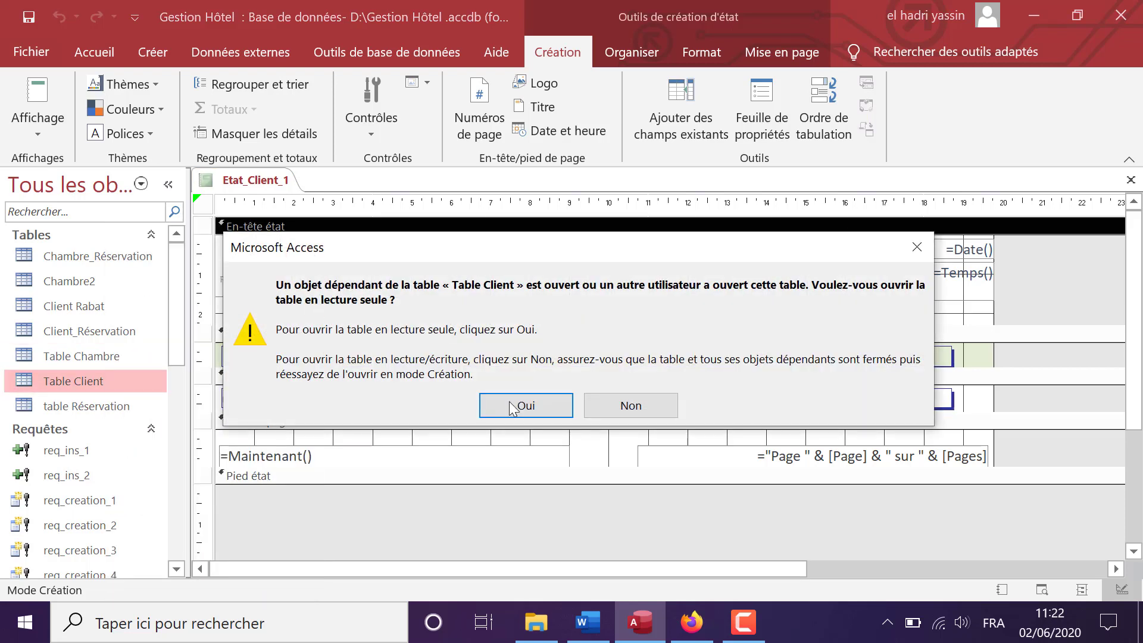
left_click(523, 403)
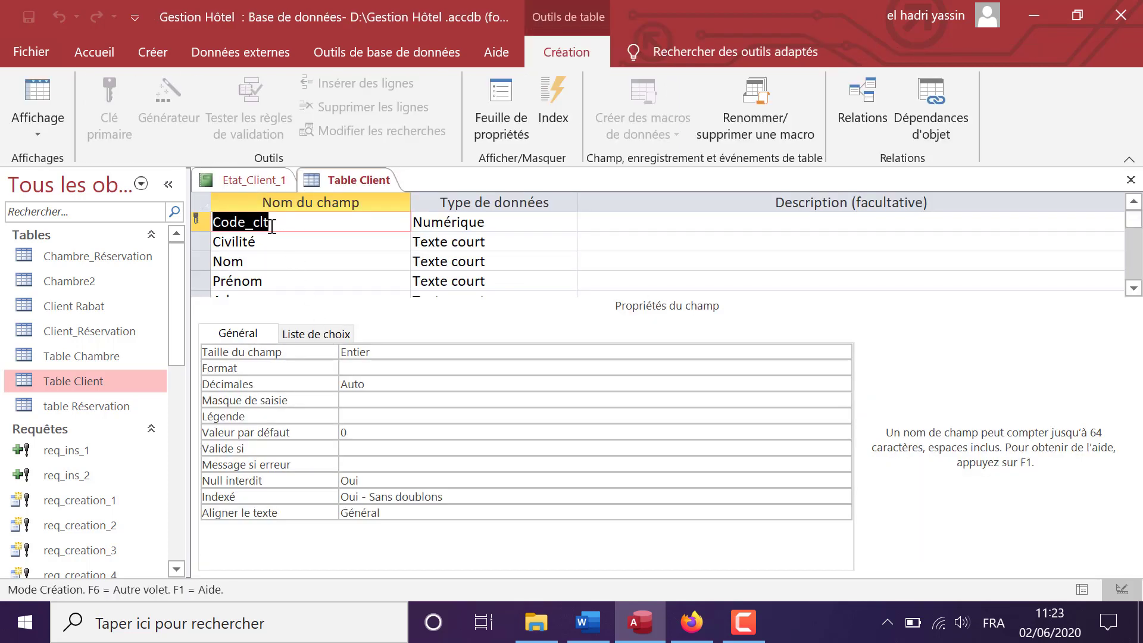
left_click(1130, 179)
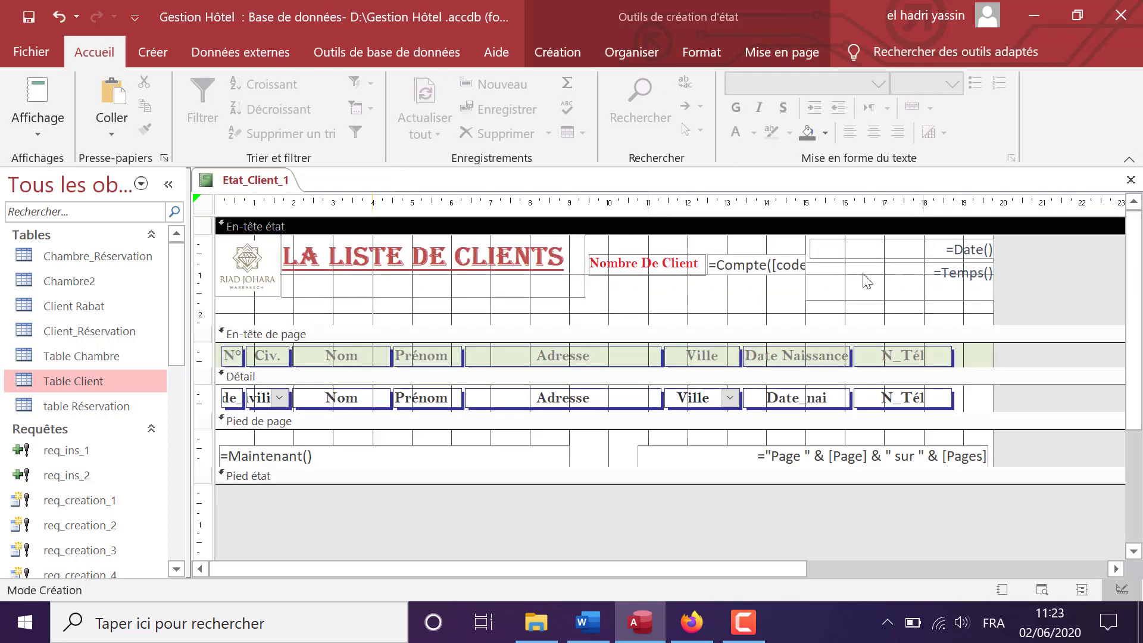
Correct the field reference in the client count formula to code_clt.
left_click(789, 266)
left_click(798, 264)
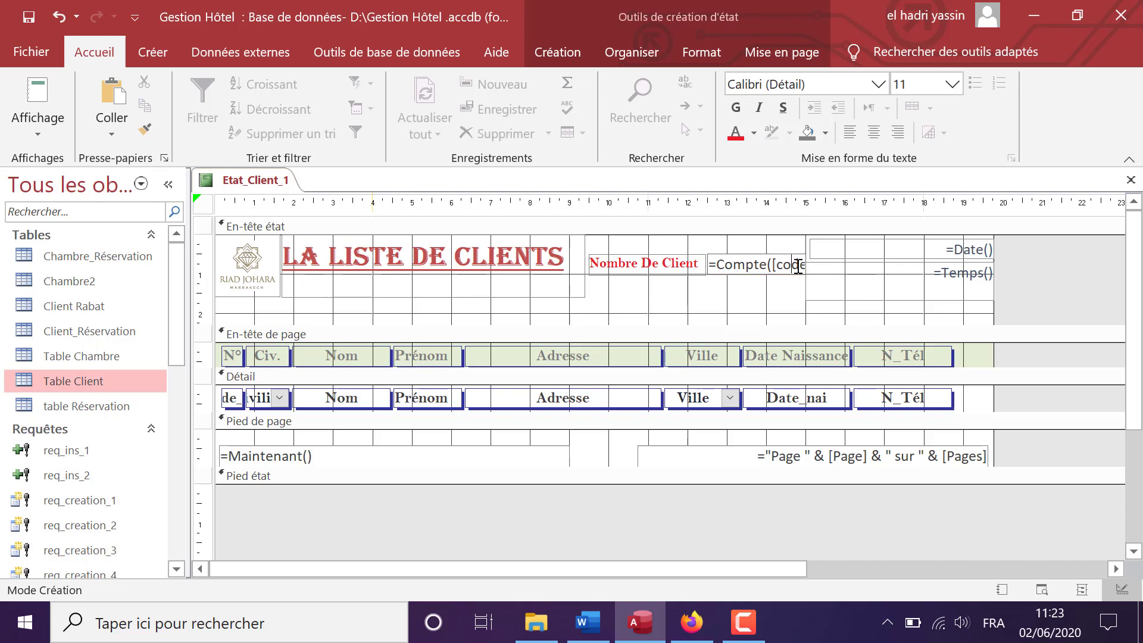
key("Right")
key("Right")
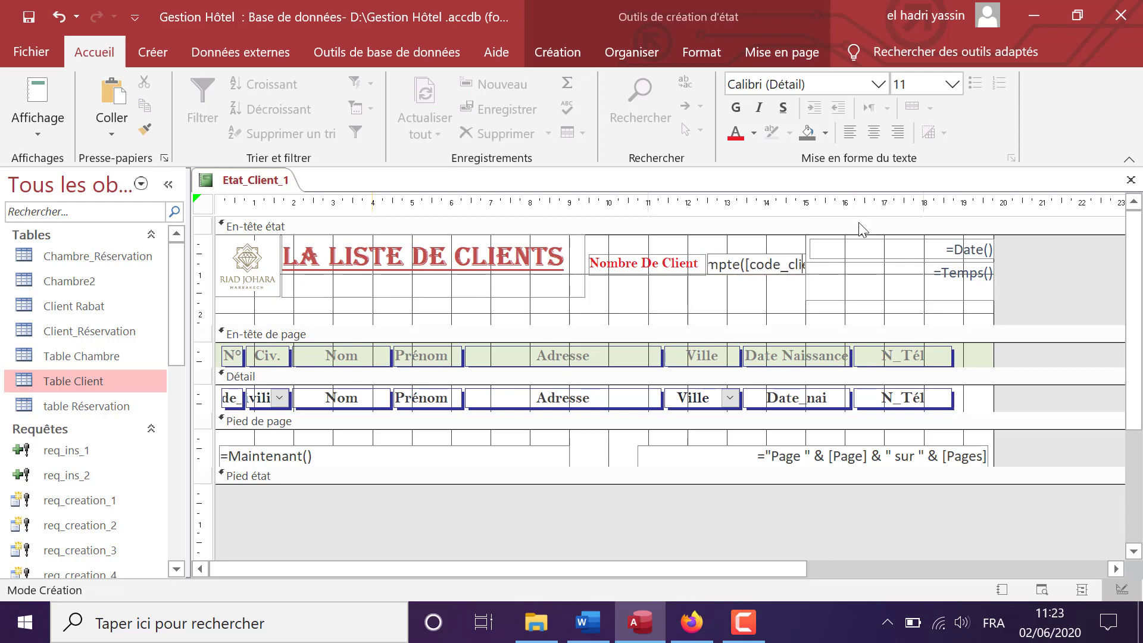
key("Right")
key("Right")
key("Right")
key("Right")
key("Right")
key("BackSpace")
key("BackSpace")
key("BackSpace")
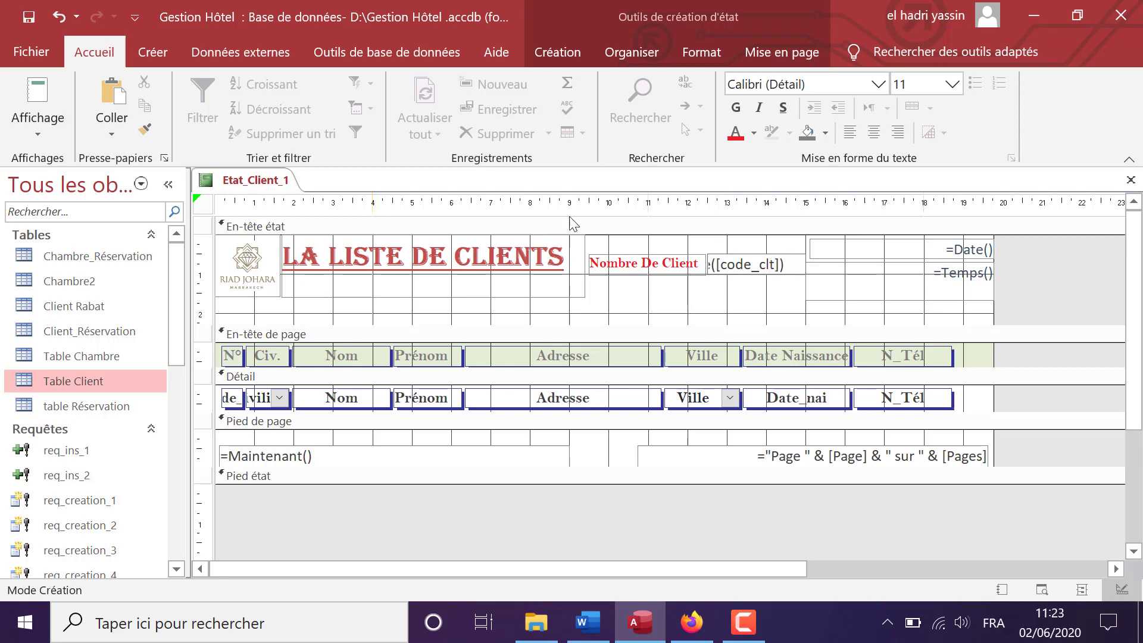
Display the report to check the client count, and return to design view.
left_click(578, 53)
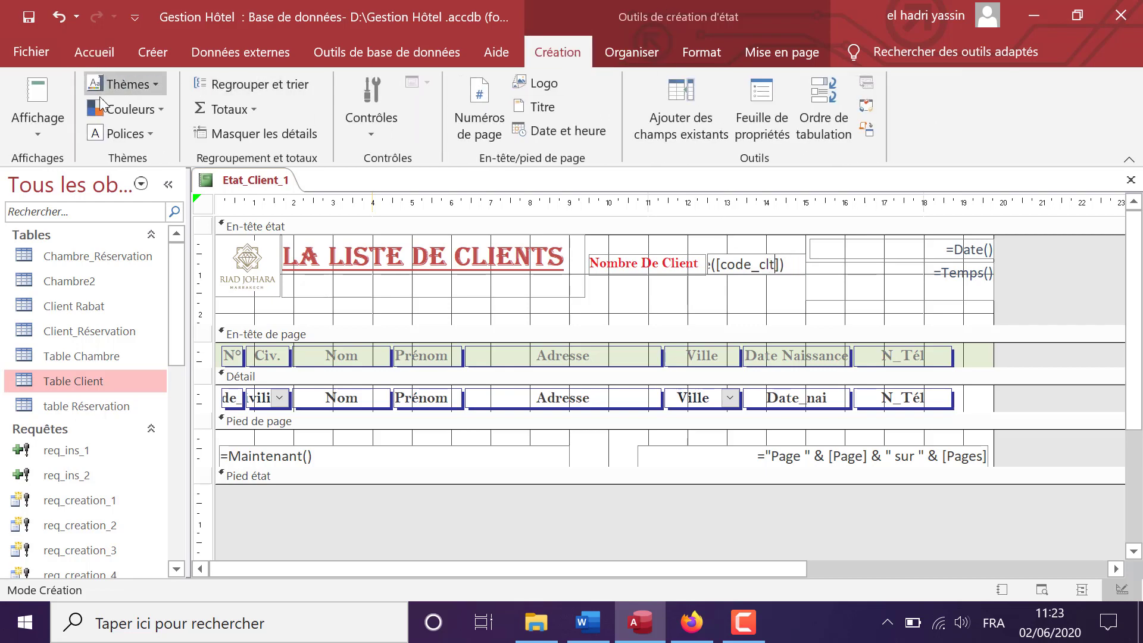
left_click(38, 98)
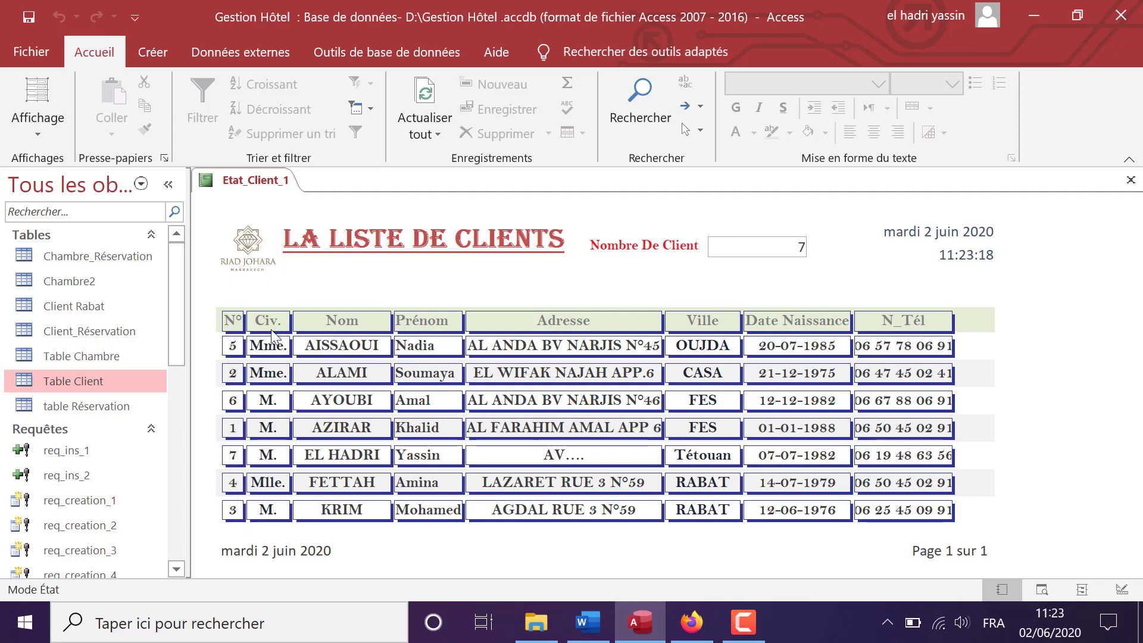
right_click(506, 274)
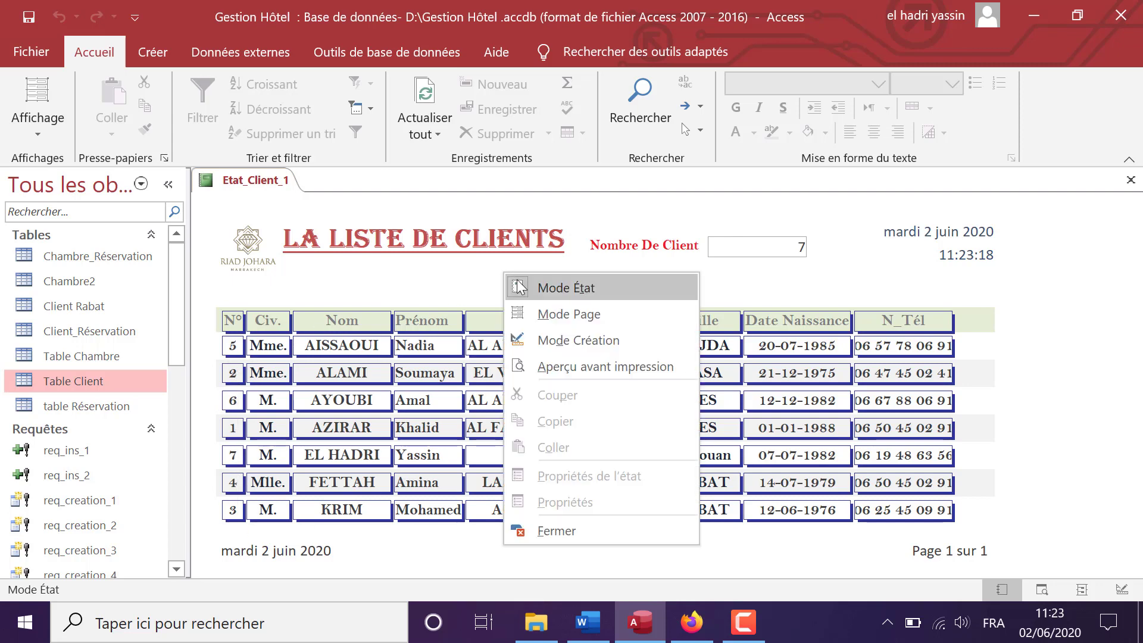
left_click(550, 340)
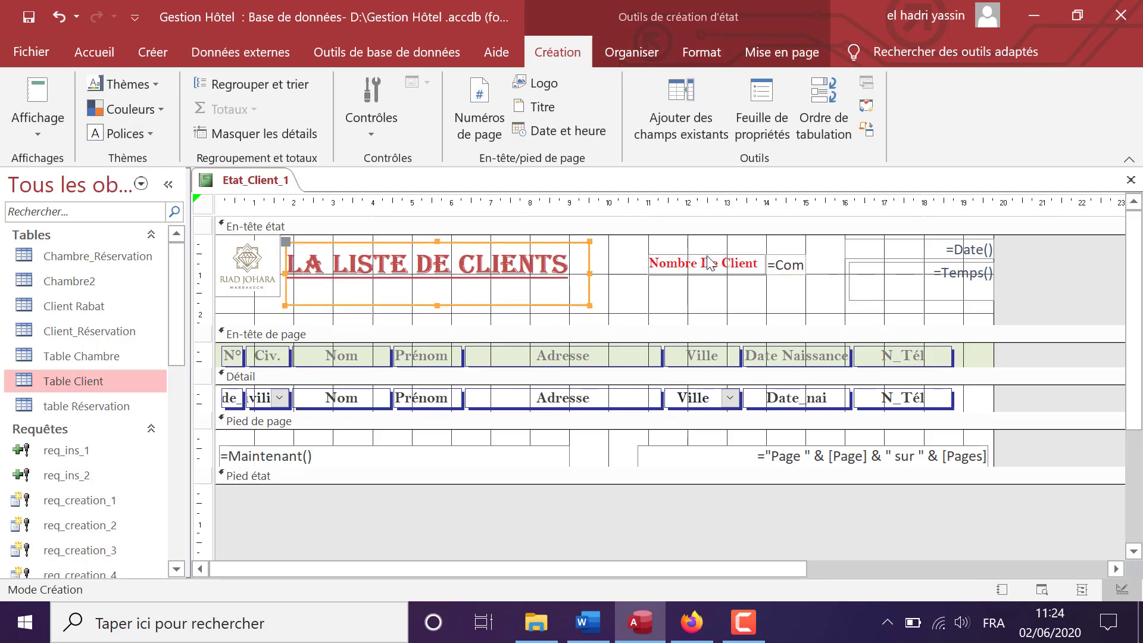
Format the client count text box in bold red text.
left_click(781, 256)
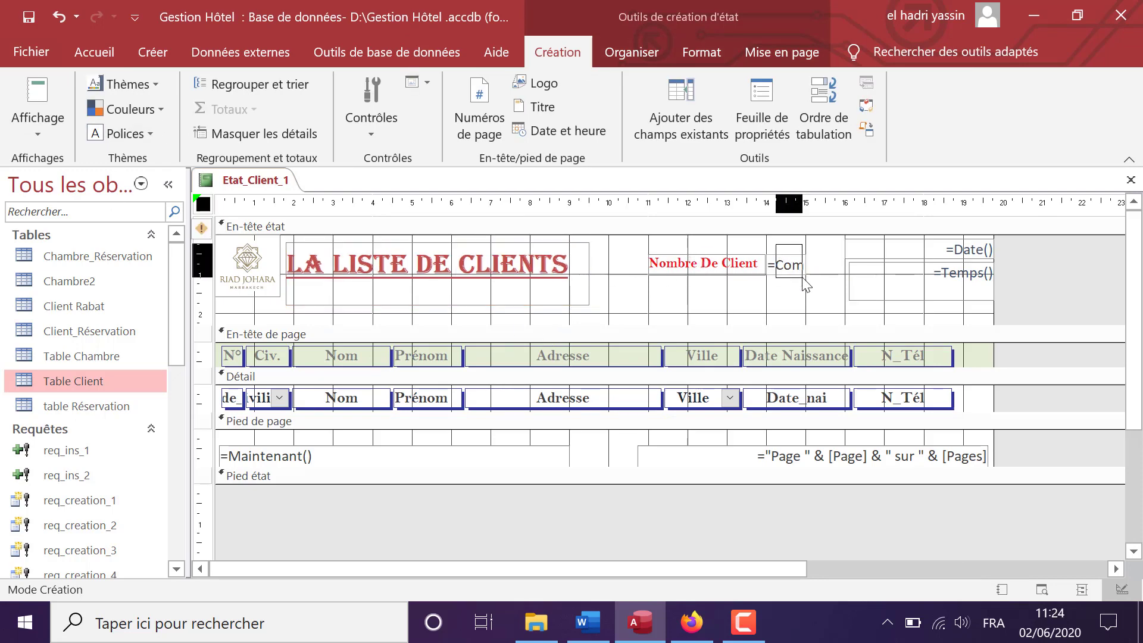
left_click(713, 56)
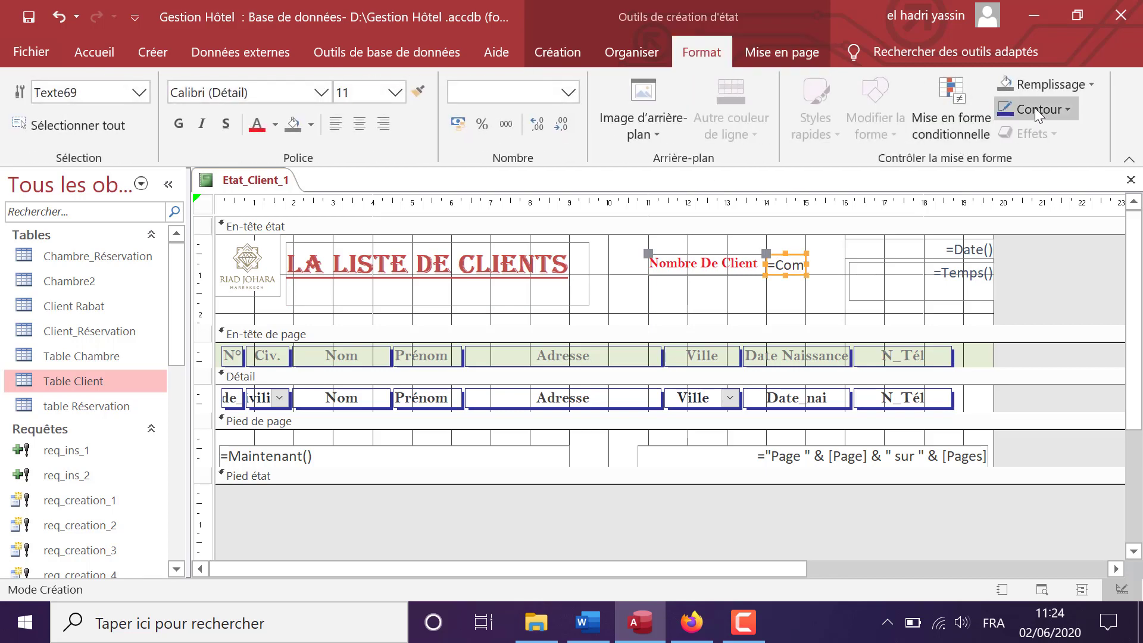
left_click(275, 125)
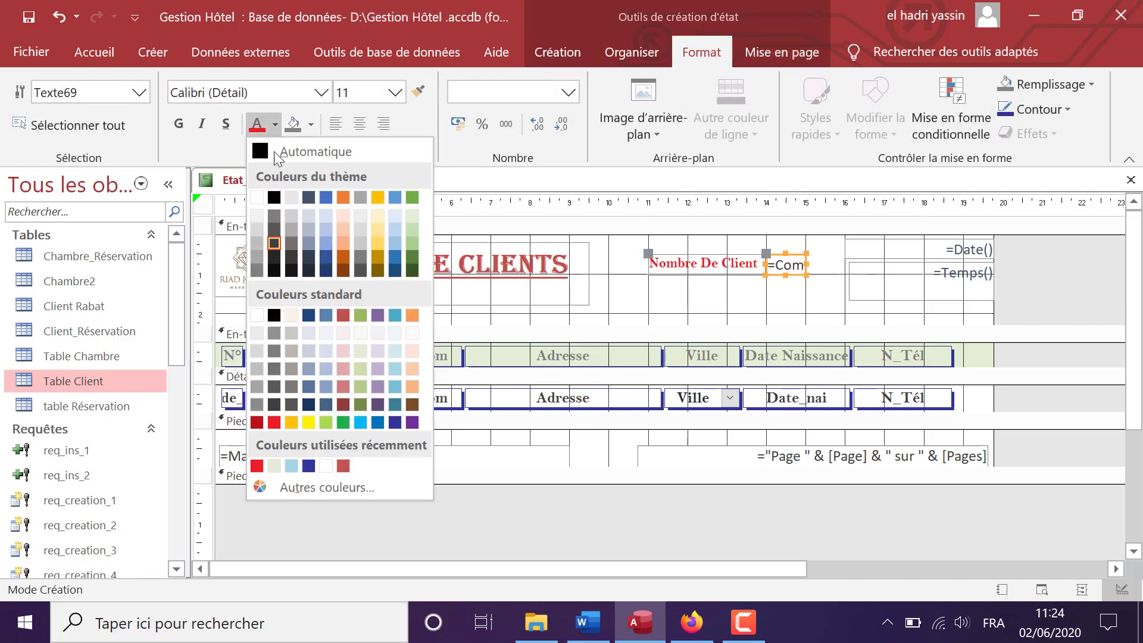
left_click(274, 428)
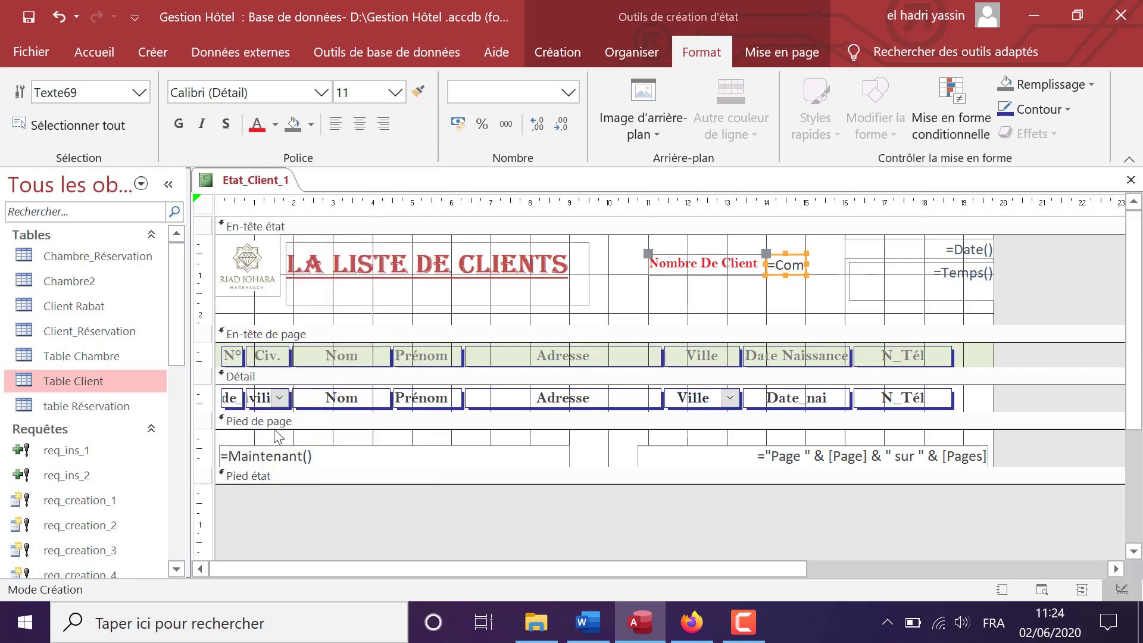
left_click(179, 124)
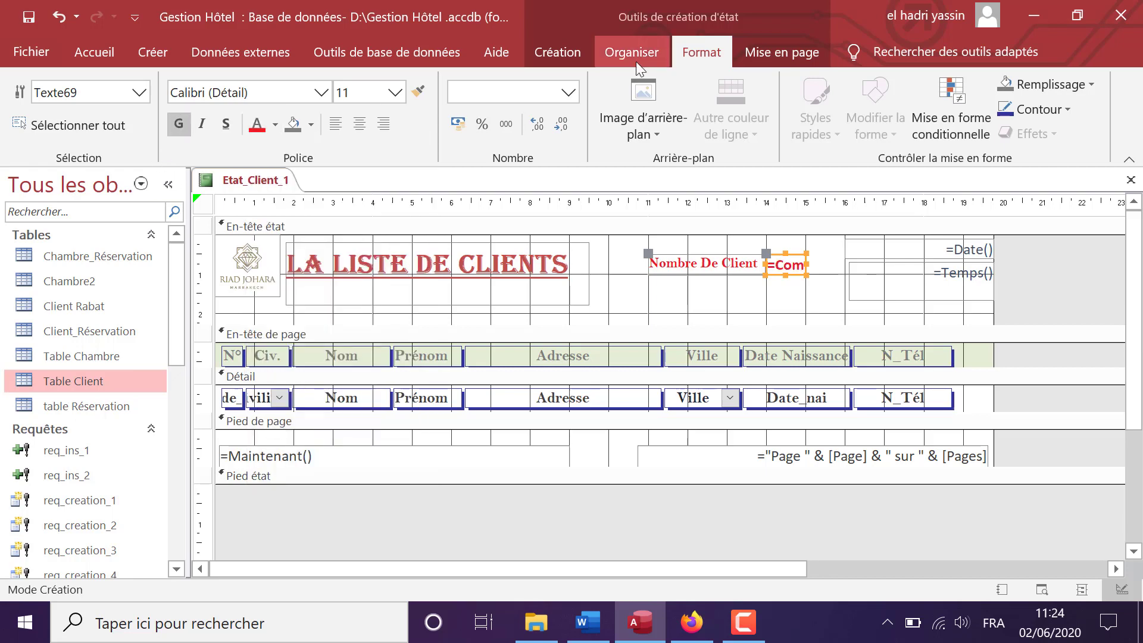
Display the report, and check the next requirement in the TP 1 access 2019 Word document before returning to Access.
left_click(557, 52)
left_click(36, 95)
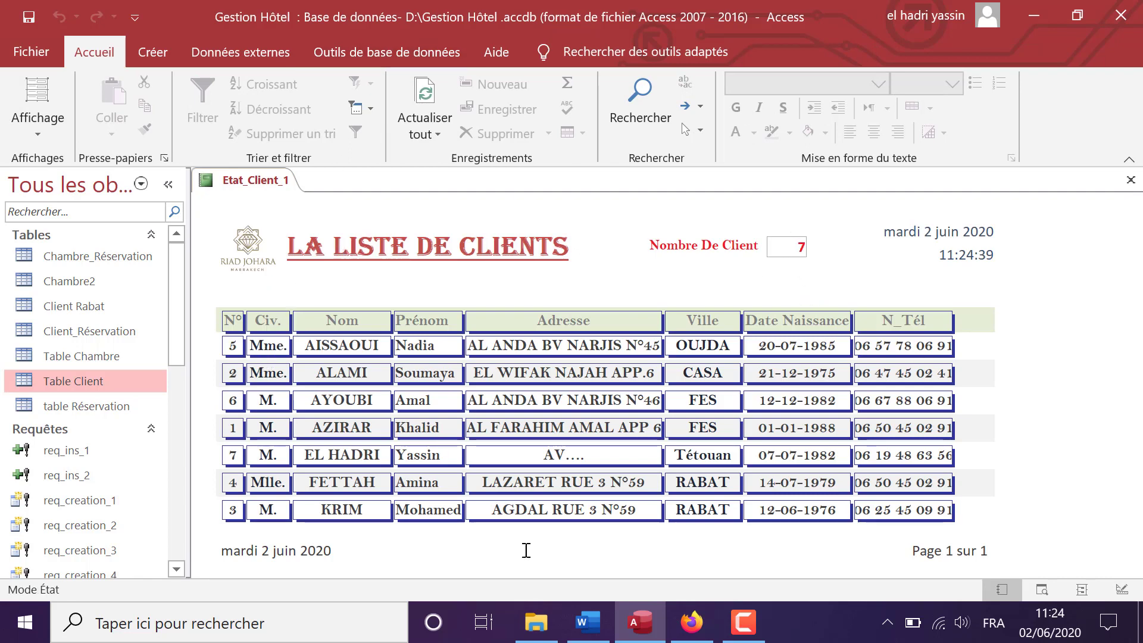
left_click(588, 622)
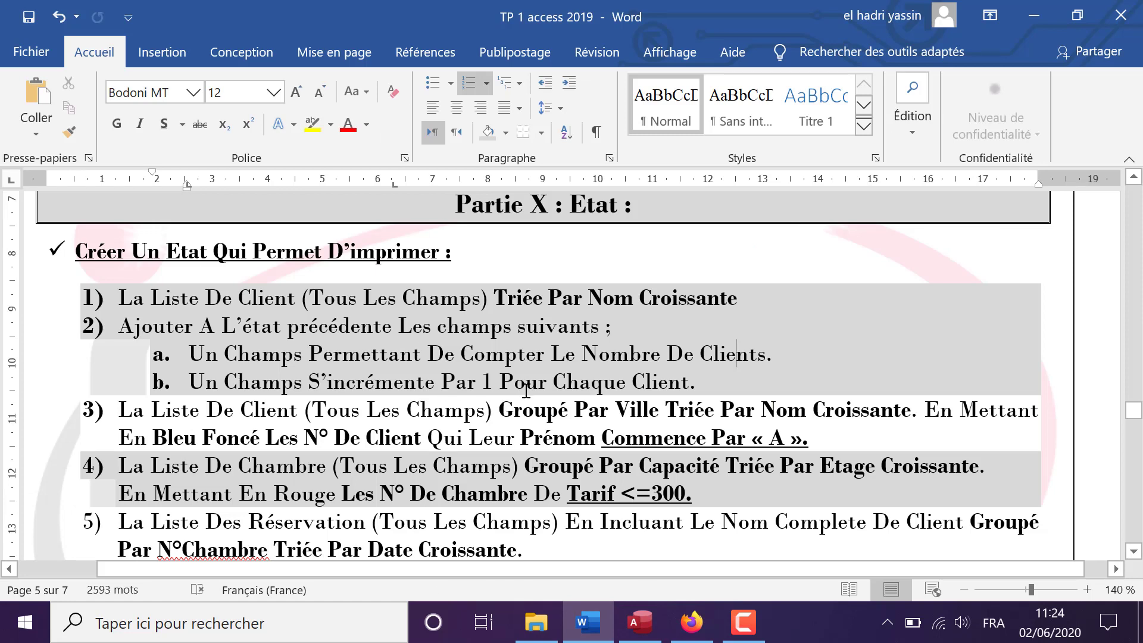
left_click(640, 622)
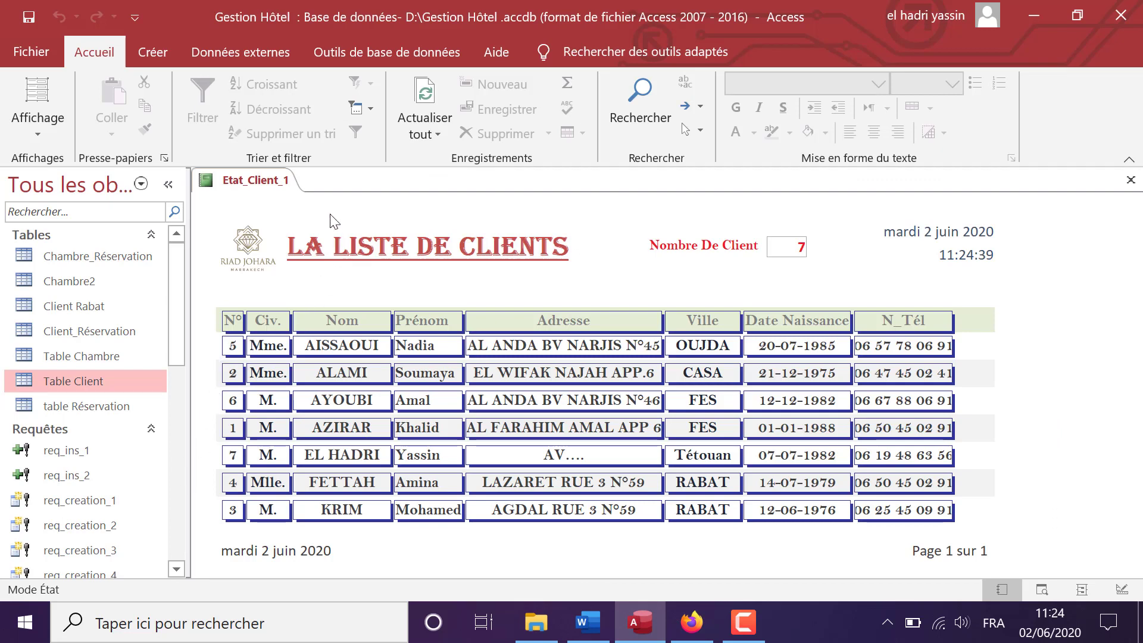
In design view, duplicate the N° heading in the page header and place the copy as the first column heading.
right_click(348, 218)
left_click(367, 281)
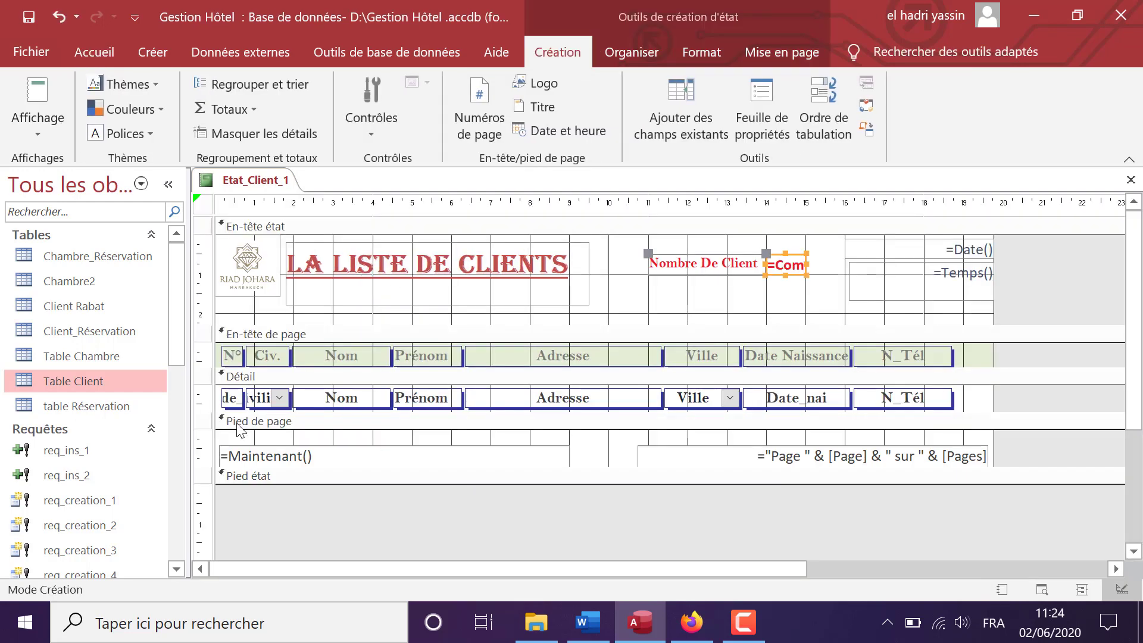
left_click(234, 359)
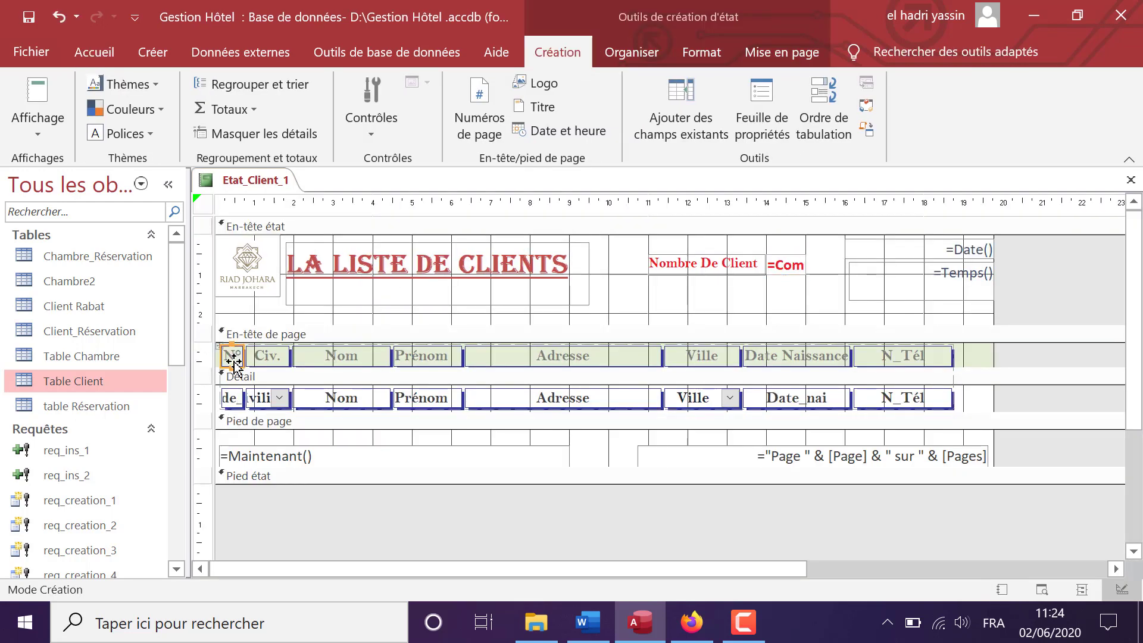
right_click(233, 359)
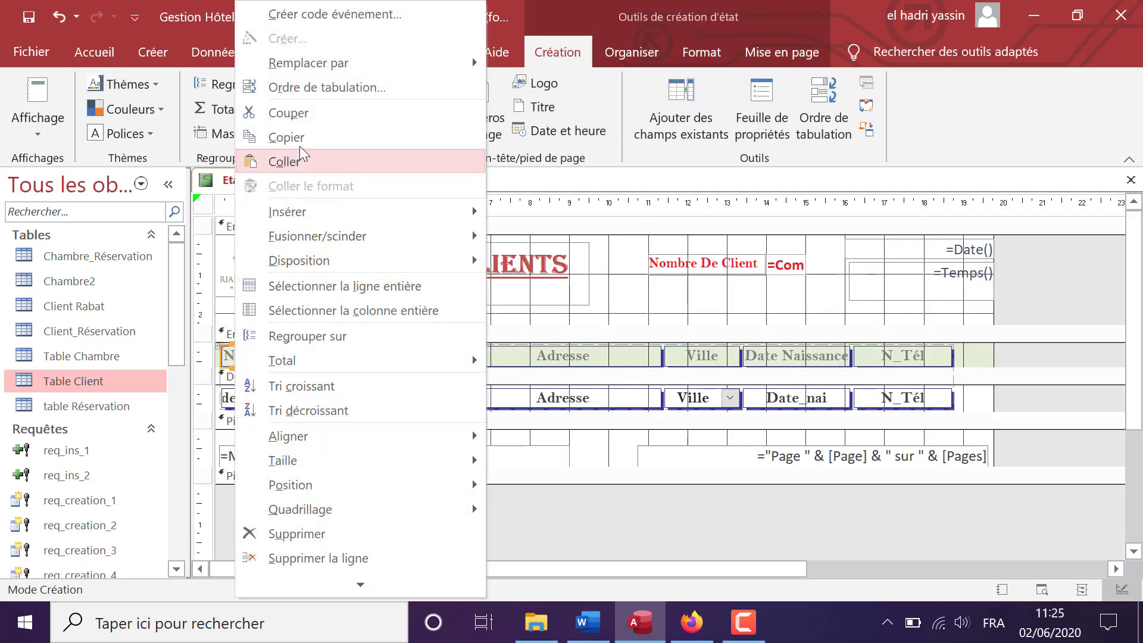
left_click(283, 161)
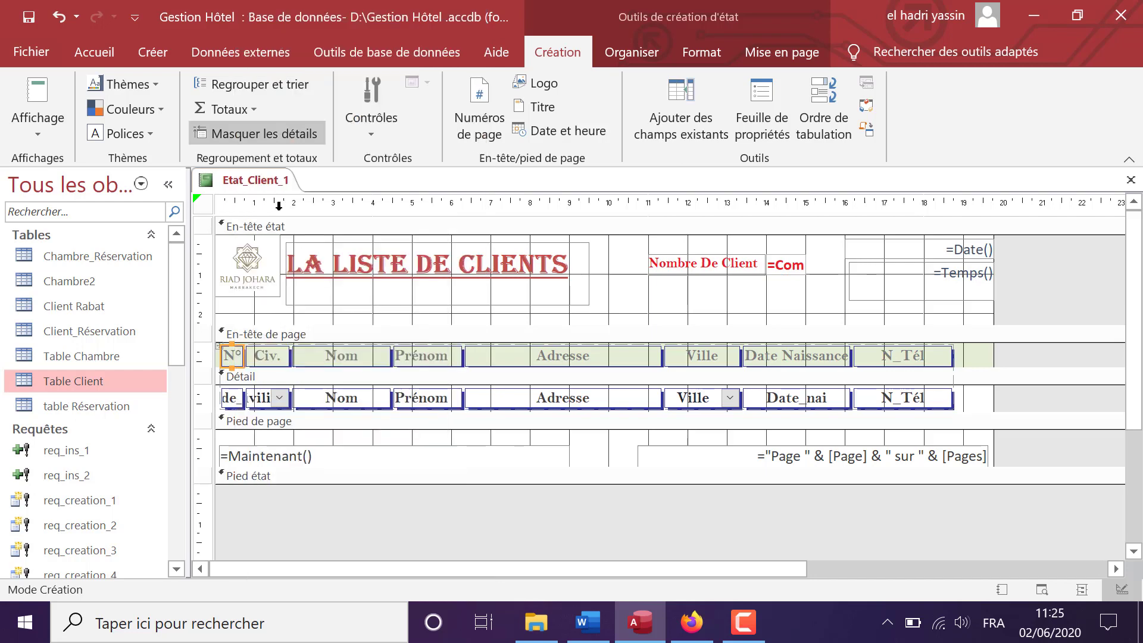
left_click(218, 360)
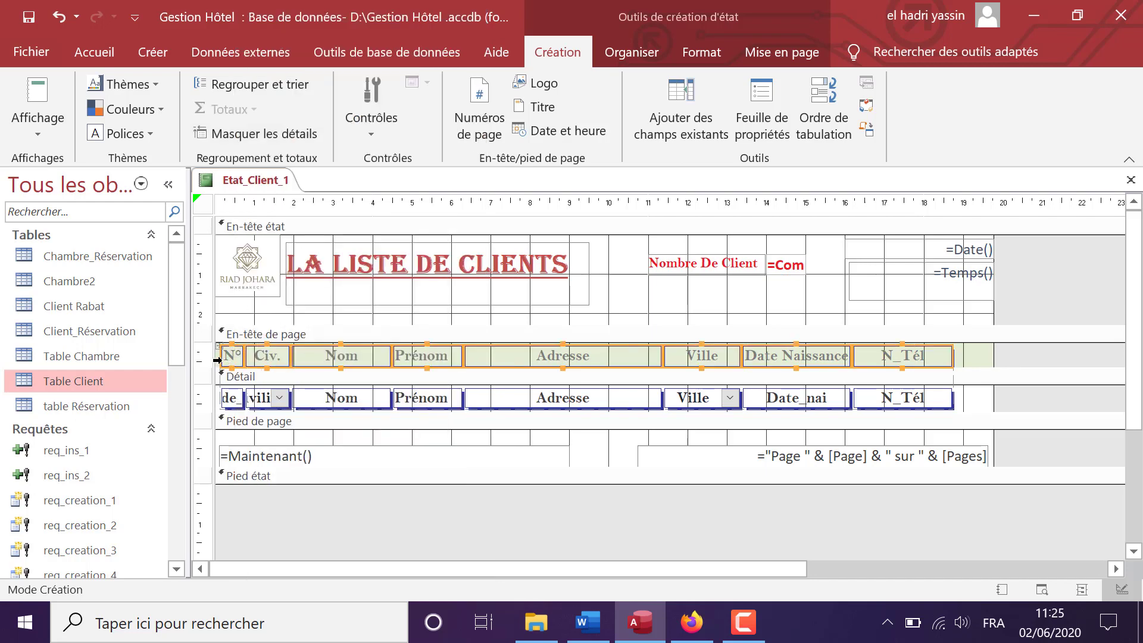
key("ctrl+v")
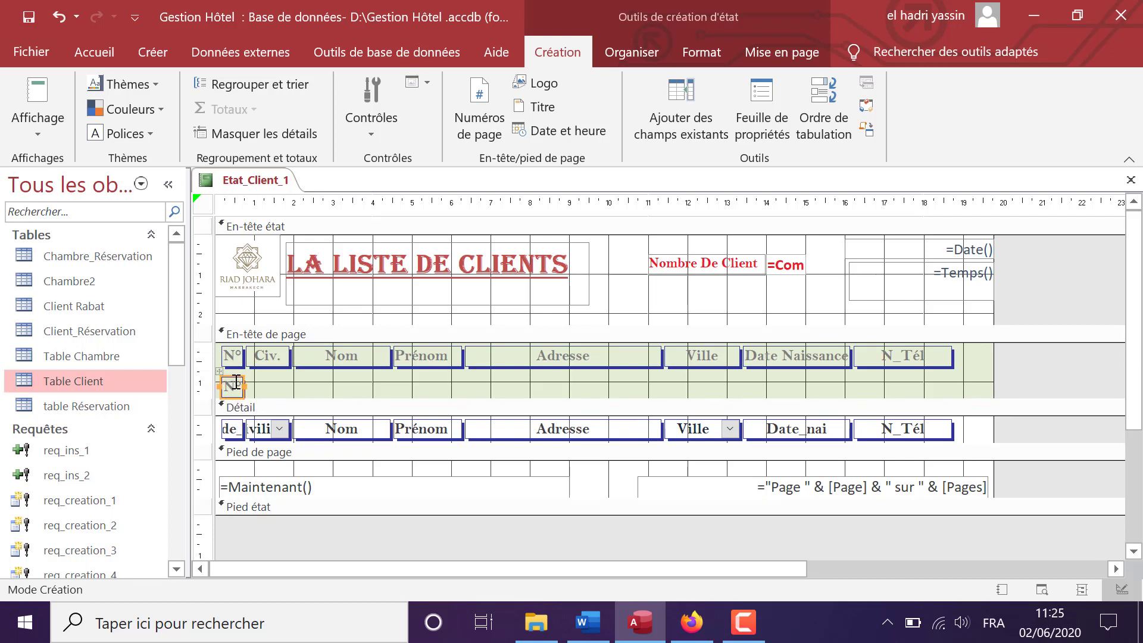
left_click_drag(224, 377, 218, 355)
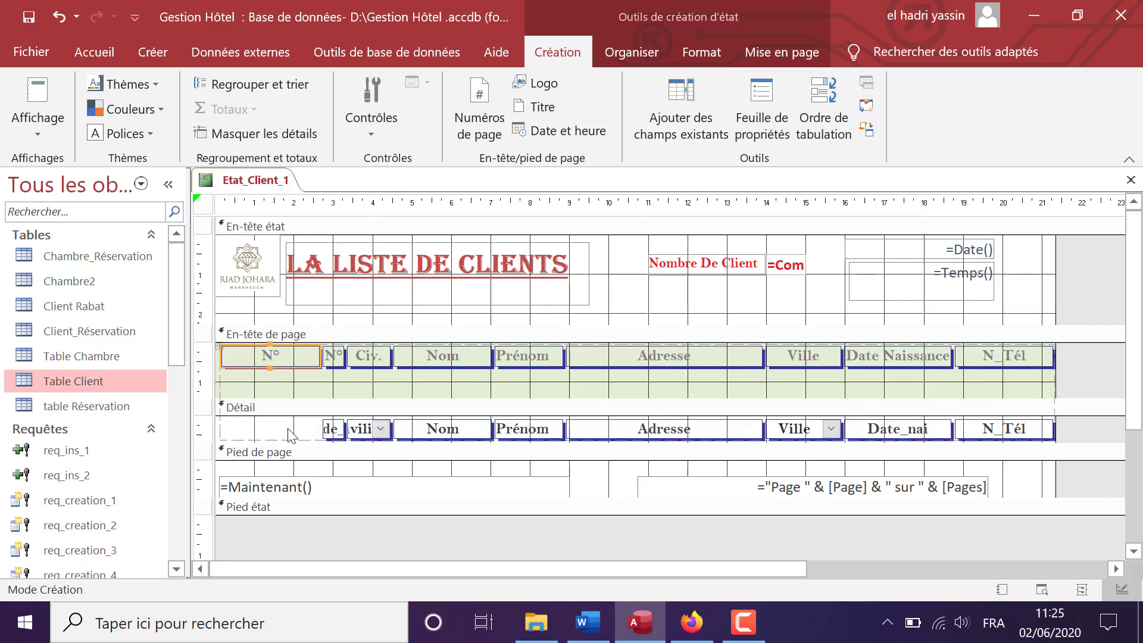
Duplicate the Code_clt text box in the detail section and place the copy in the empty cell under the first column heading.
left_click(330, 430)
right_click(334, 431)
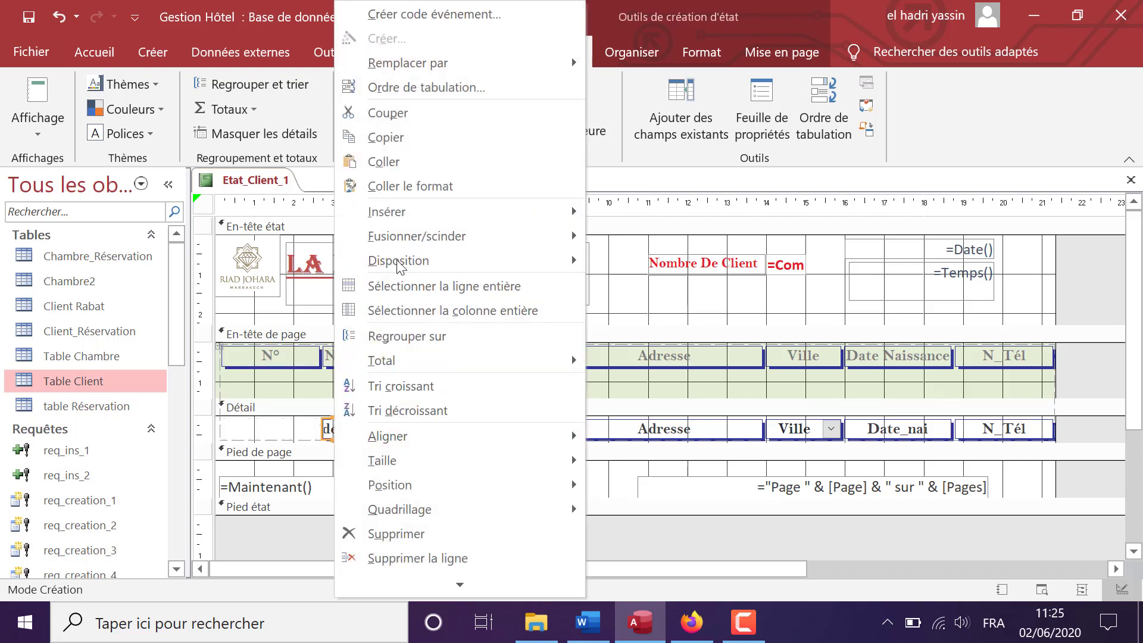
left_click(409, 136)
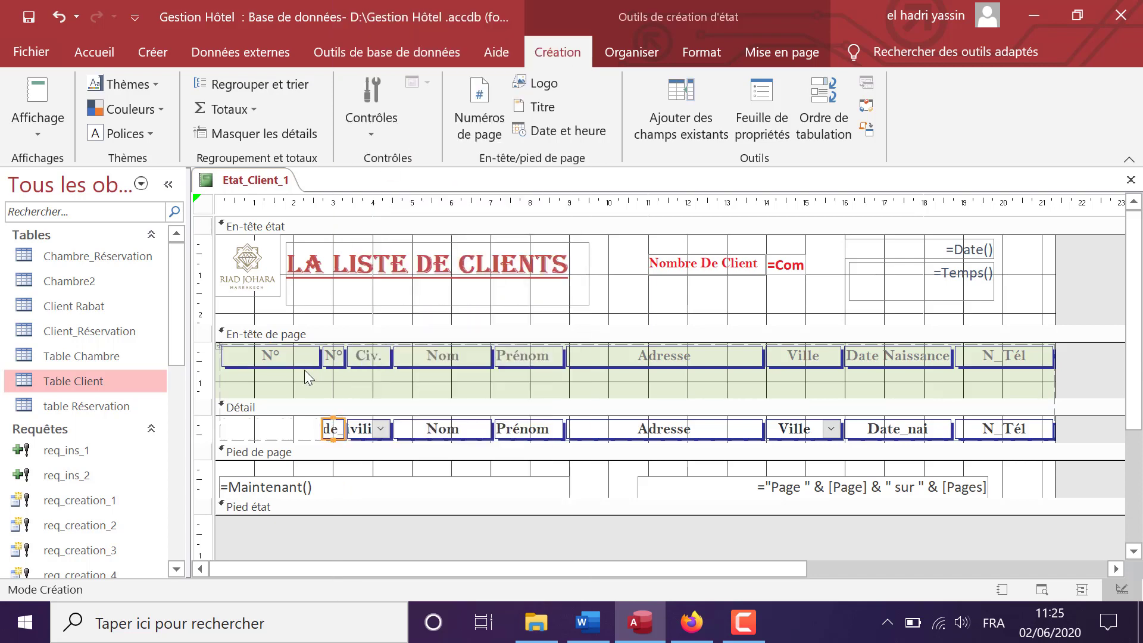
left_click(269, 438)
key("ctrl+v")
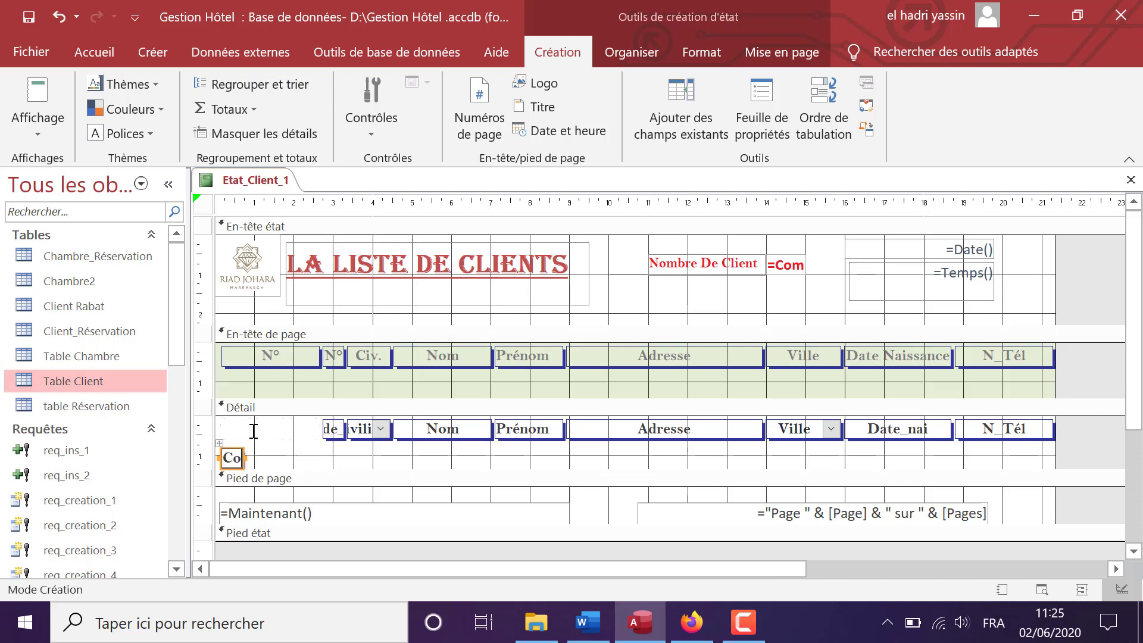
left_click(252, 428)
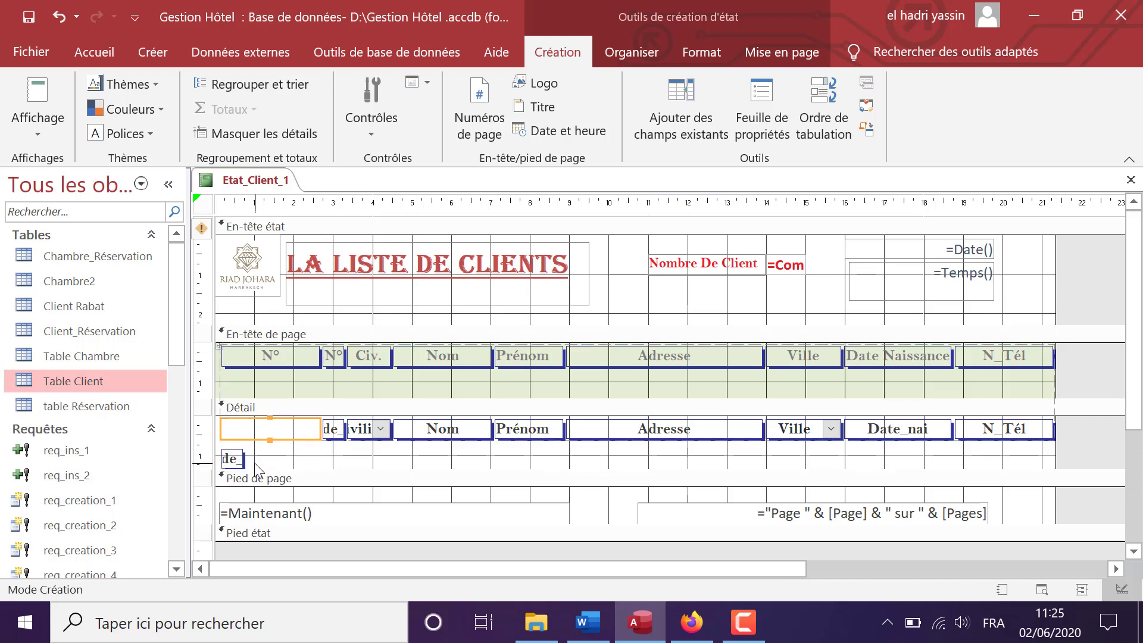
left_click(235, 462)
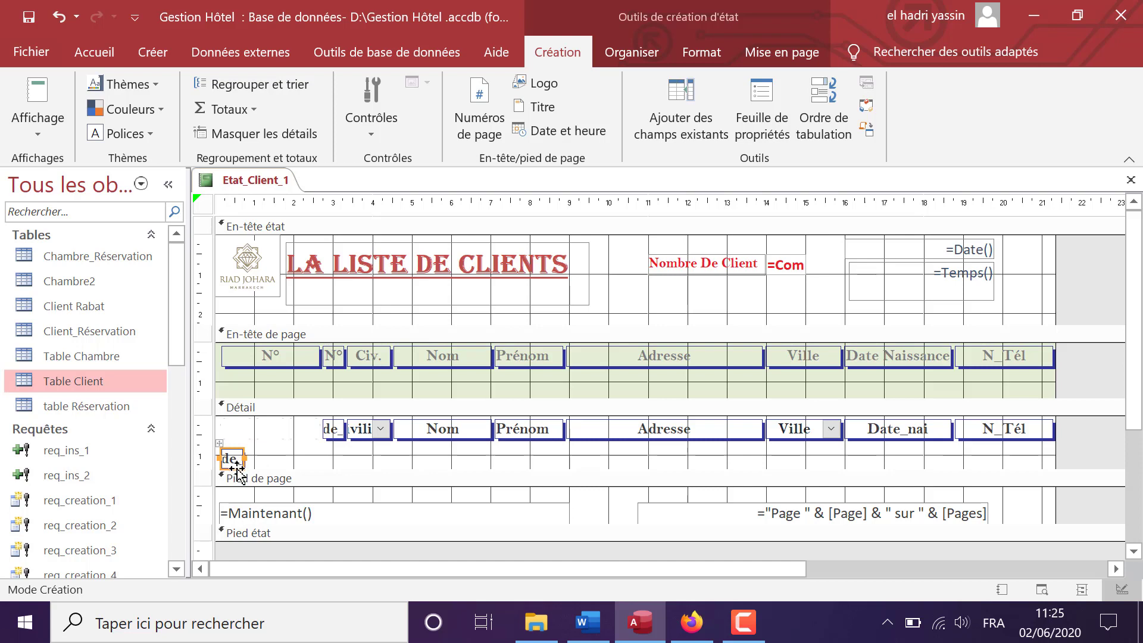
left_click_drag(236, 469, 246, 447)
left_click_drag(237, 467, 238, 433)
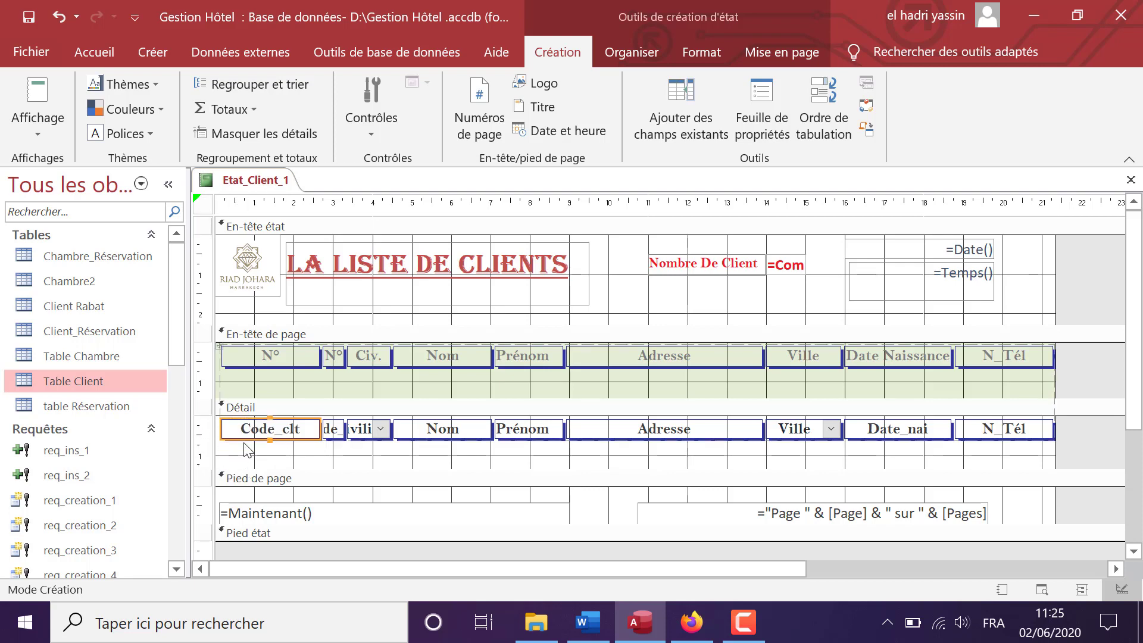
Rename the first column heading in the page header as Num and narrow its column to about 0.97 cm.
left_click(283, 354)
left_click(303, 355)
left_click_drag(303, 356, 231, 350)
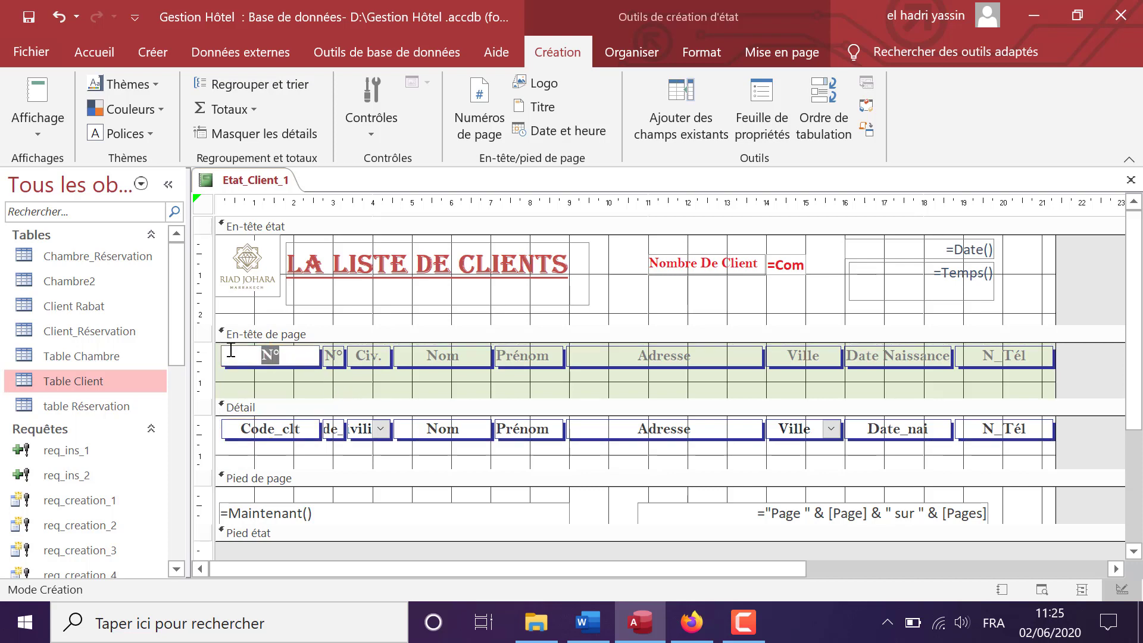
type("Num")
left_click(302, 428)
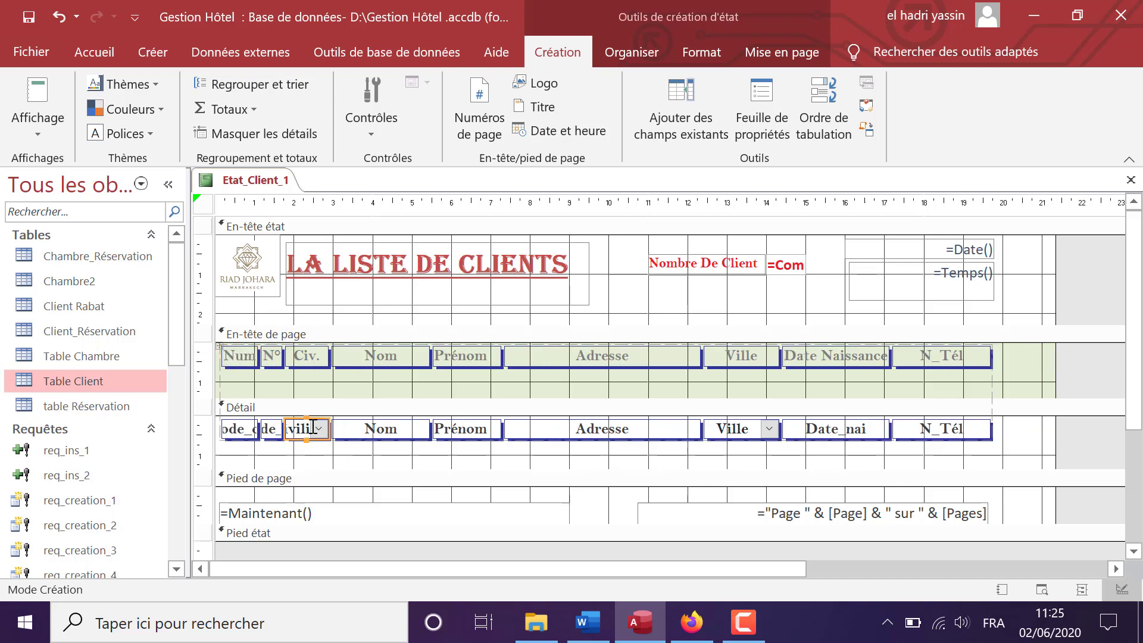
Set the control source of the detail text box under the Num heading to =+1.
left_click(239, 437)
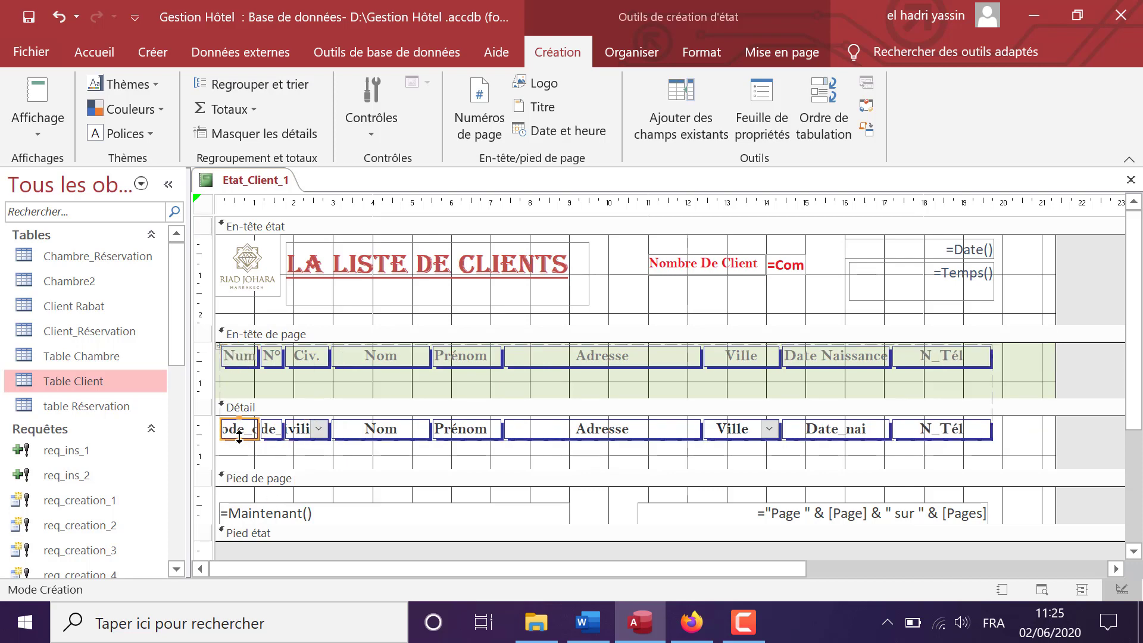
right_click(240, 437)
mouse_move(325, 602)
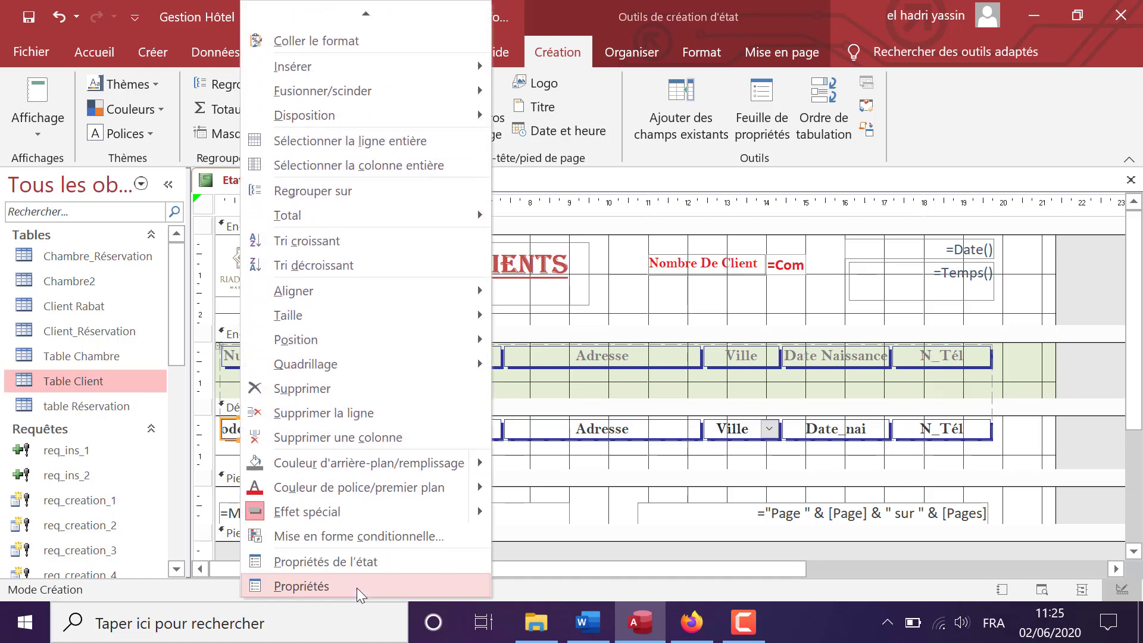
left_click(356, 584)
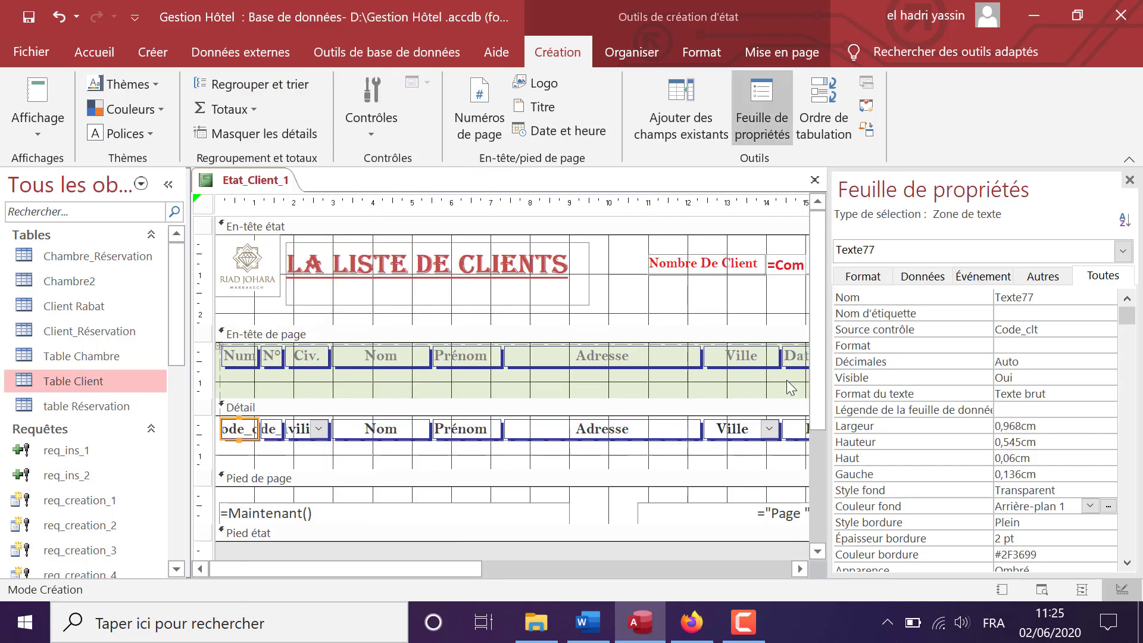
left_click(934, 278)
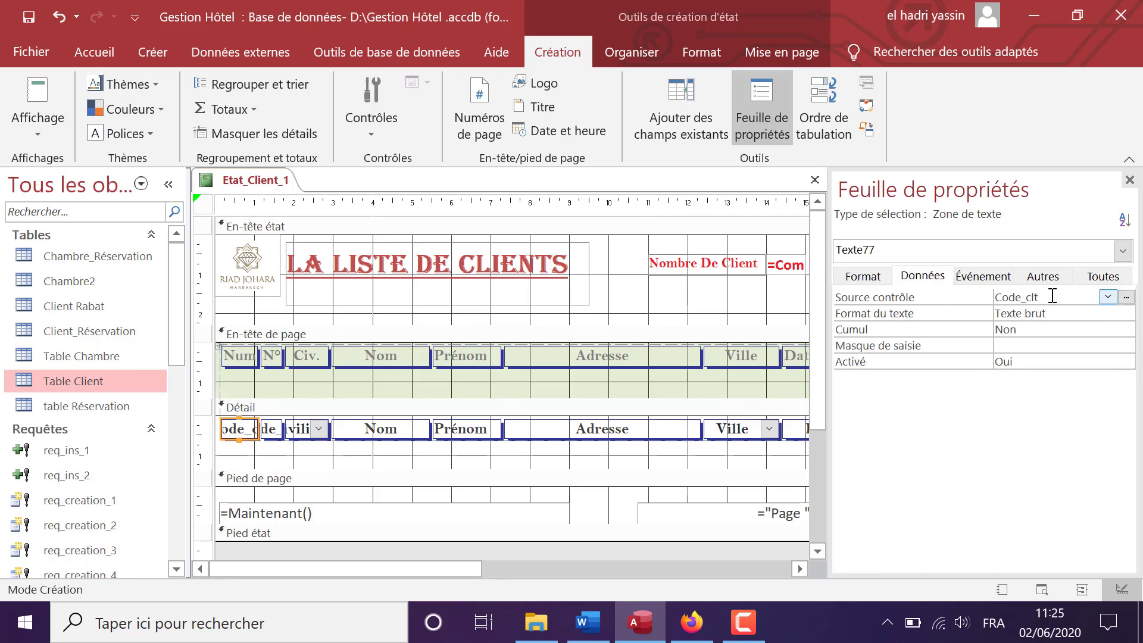
left_click_drag(1052, 296, 972, 294)
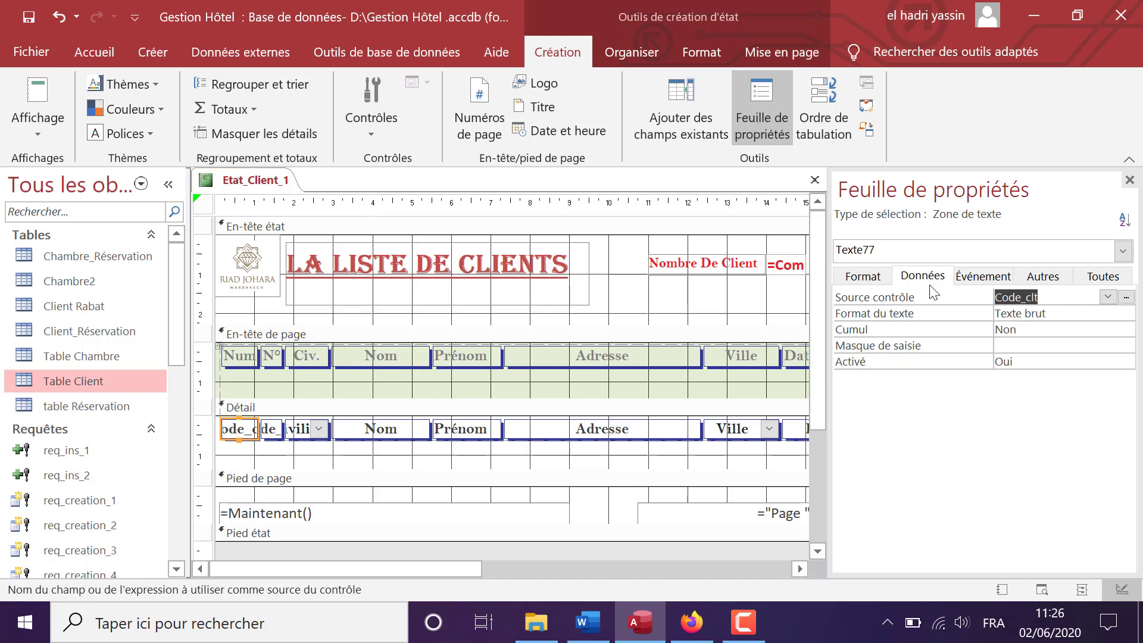
key("Delete")
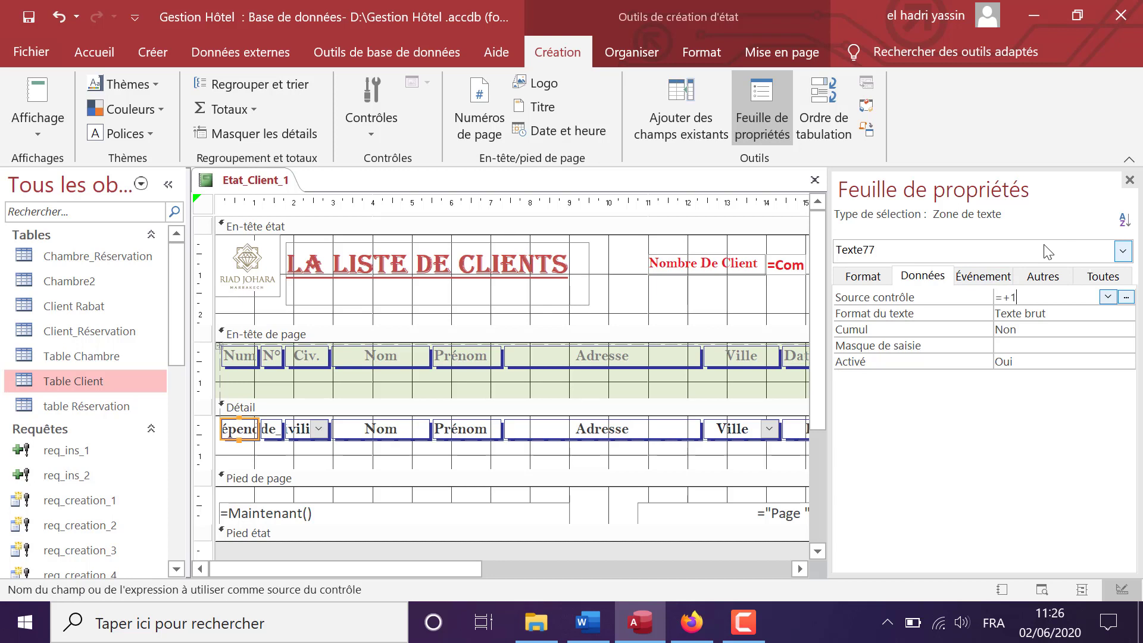
Set the Cumul property of the =+1 text box to En continu.
left_click(1038, 327)
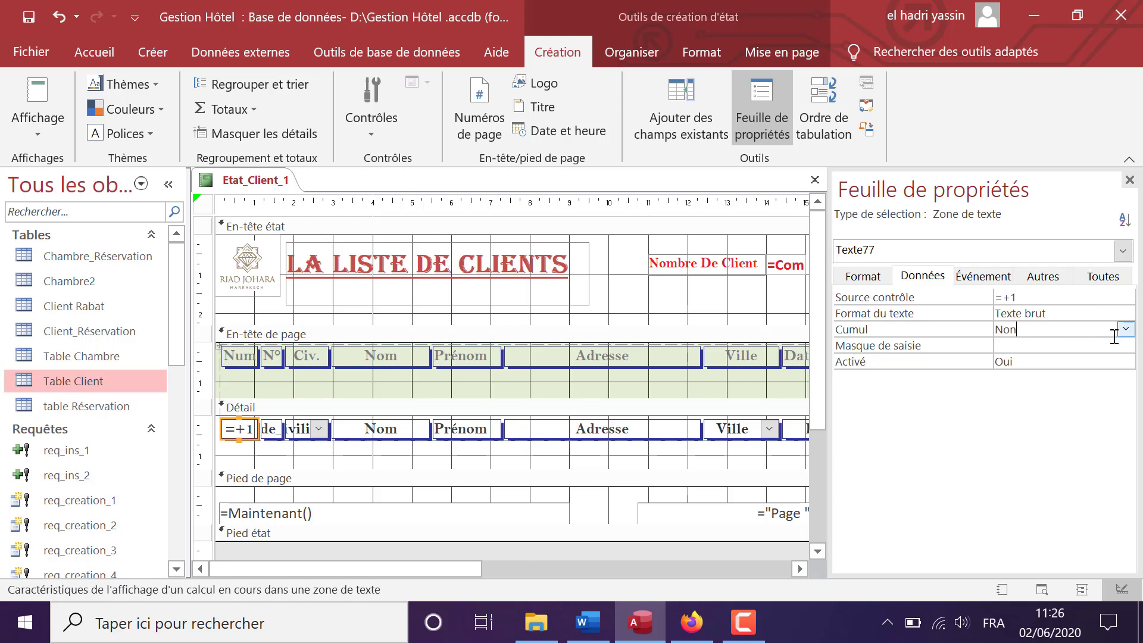
left_click(1125, 332)
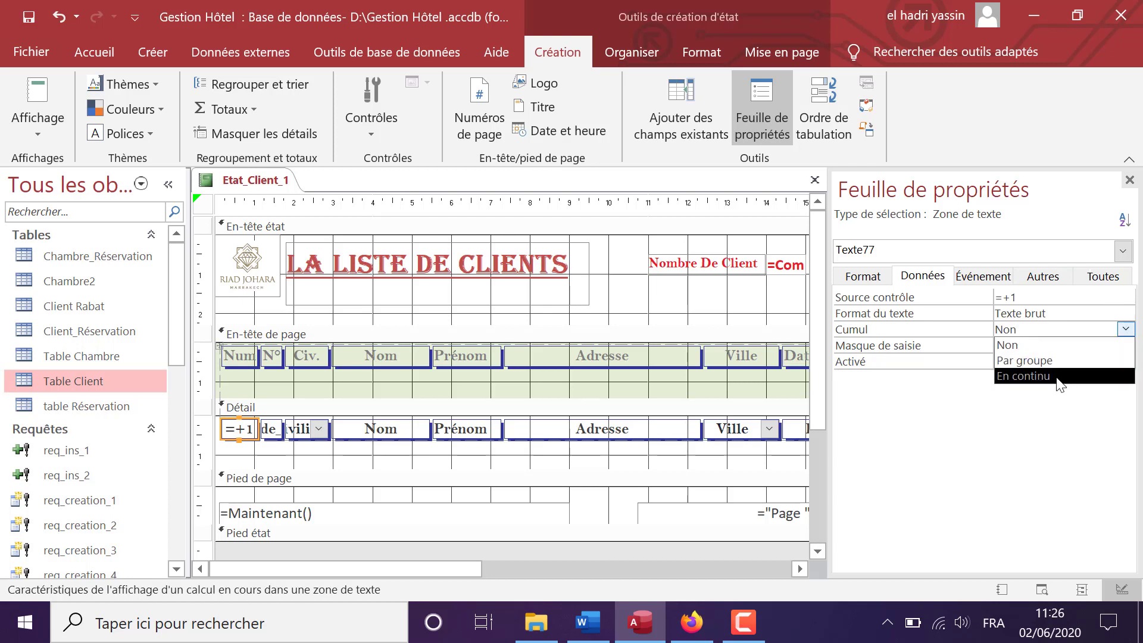
left_click(1029, 377)
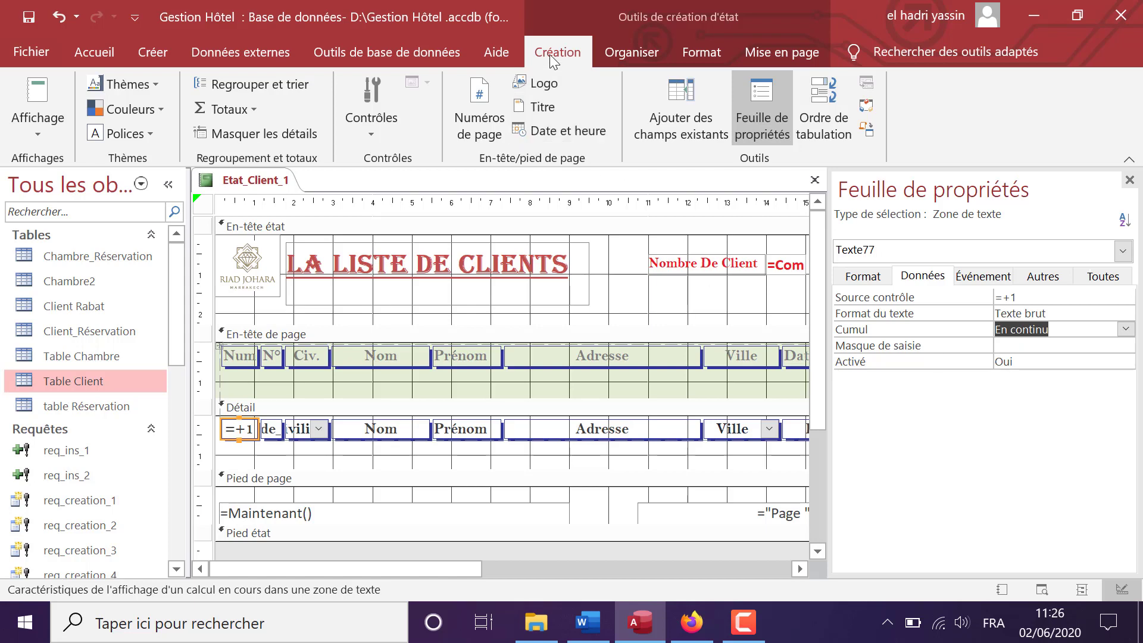
Display the report to check the client numbering in the Num column, and return to design view.
left_click(38, 92)
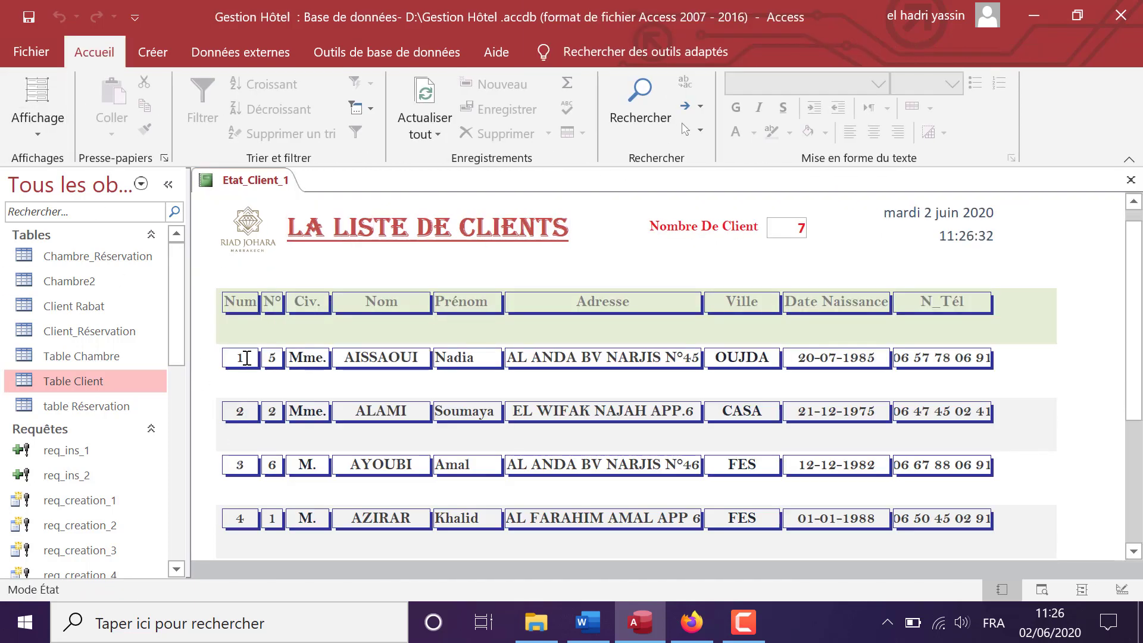
scroll(250, 411, "down", 5)
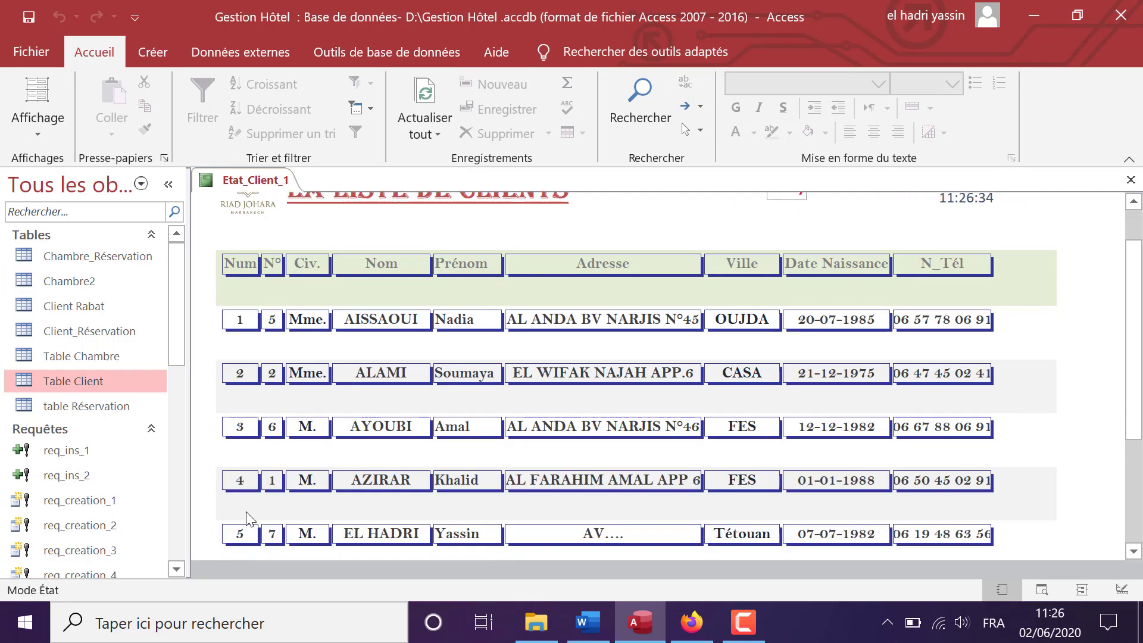
scroll(251, 534, "up", 3)
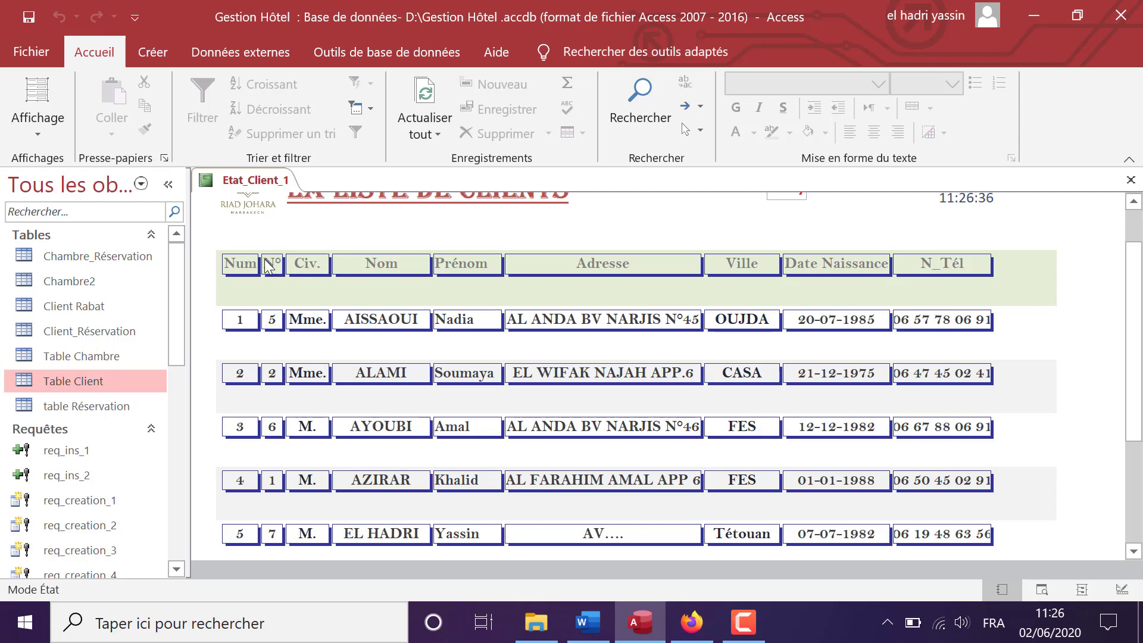
right_click(250, 181)
left_click(303, 331)
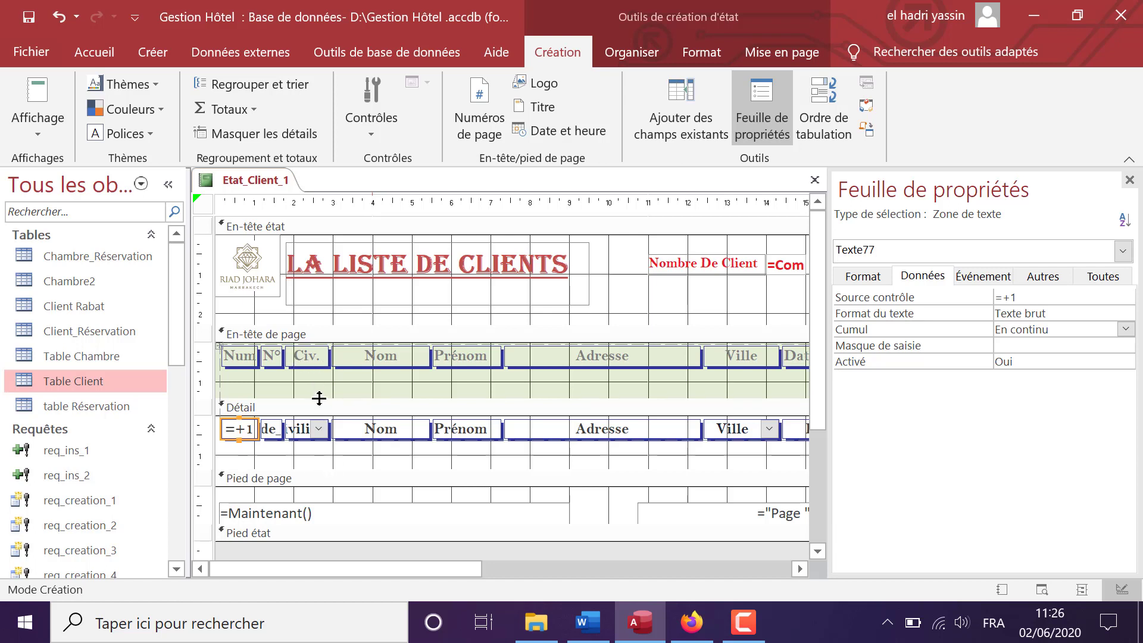
Reduce the heights of the page header and detail sections to fit their controls, and display the report.
left_click_drag(316, 395, 317, 376)
left_click_drag(281, 442, 280, 420)
left_click(45, 97)
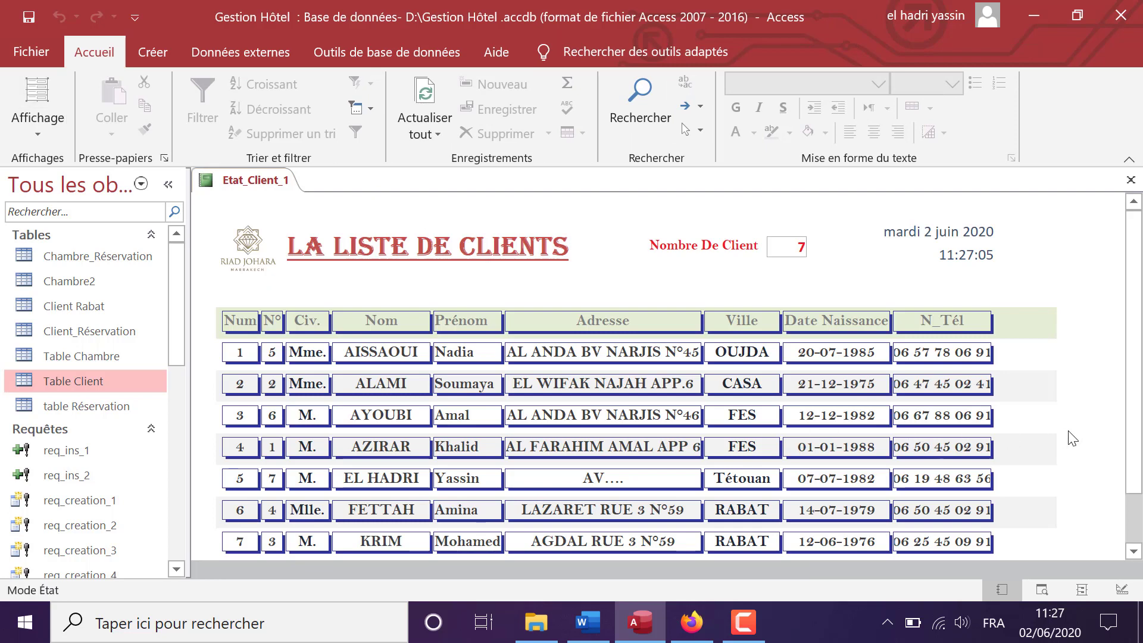
Switch the report to layout view, collapse the ribbon and close the property sheet.
right_click(255, 189)
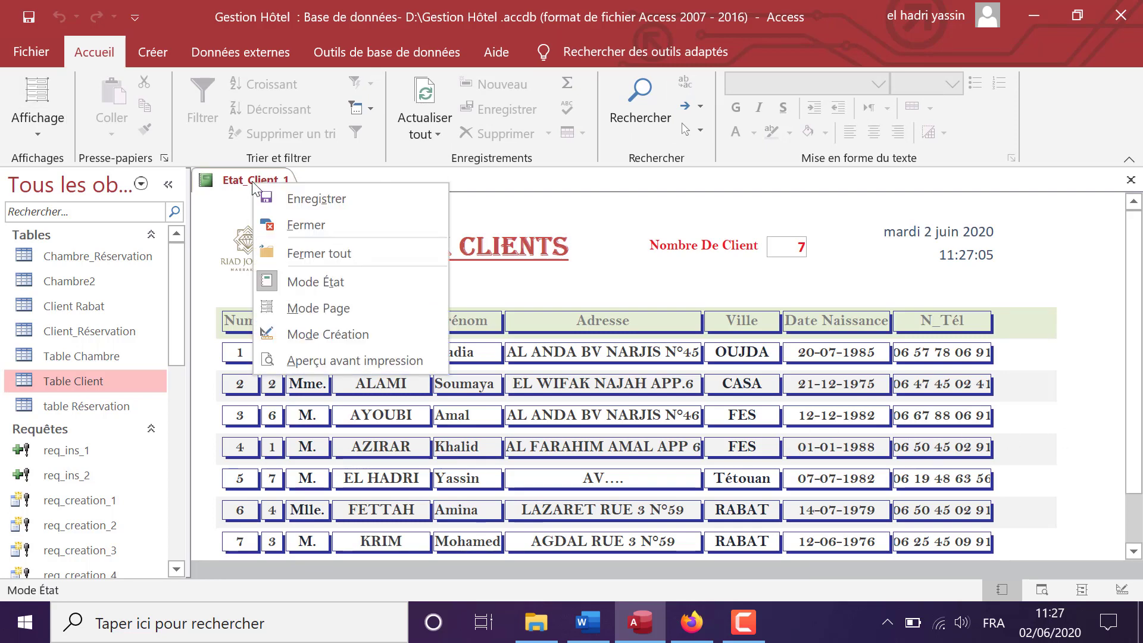
left_click(327, 306)
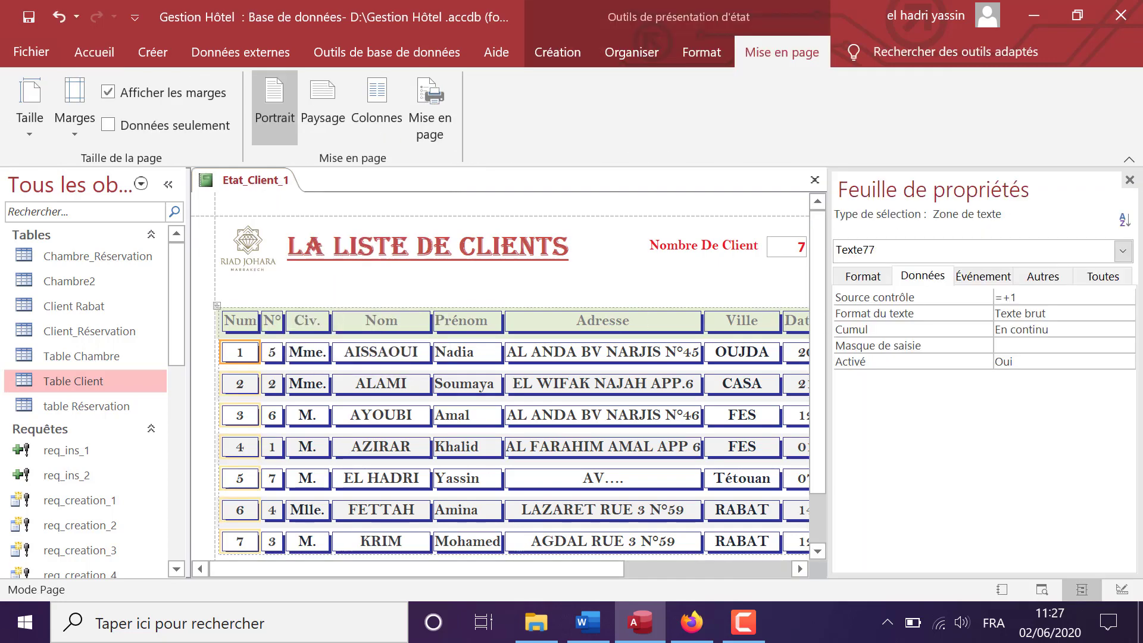
left_click(1129, 162)
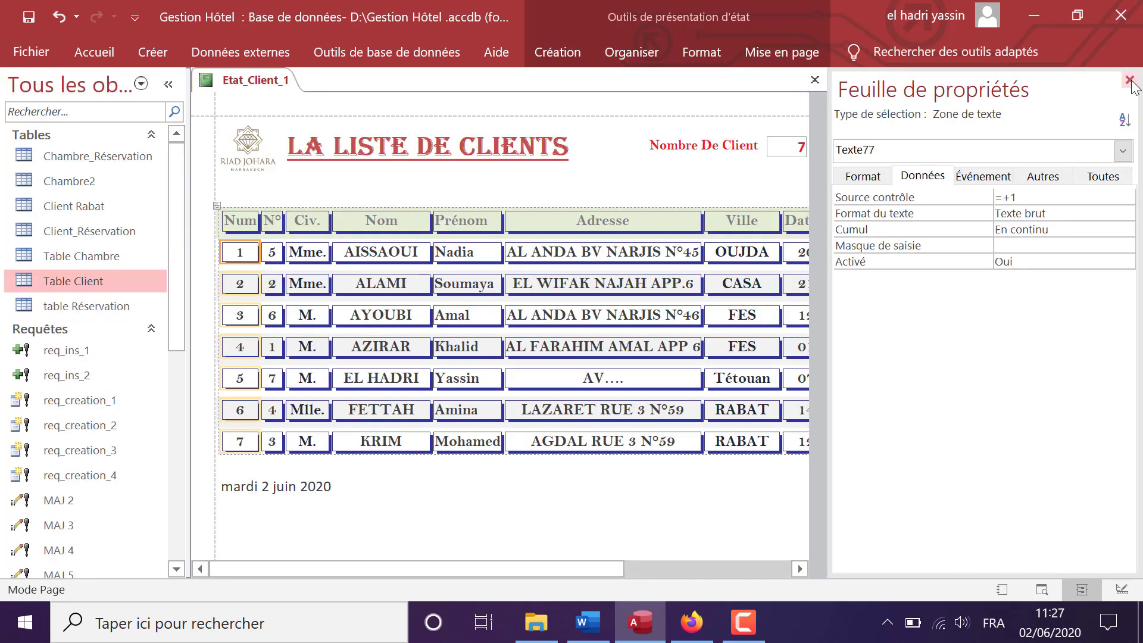
left_click(1130, 81)
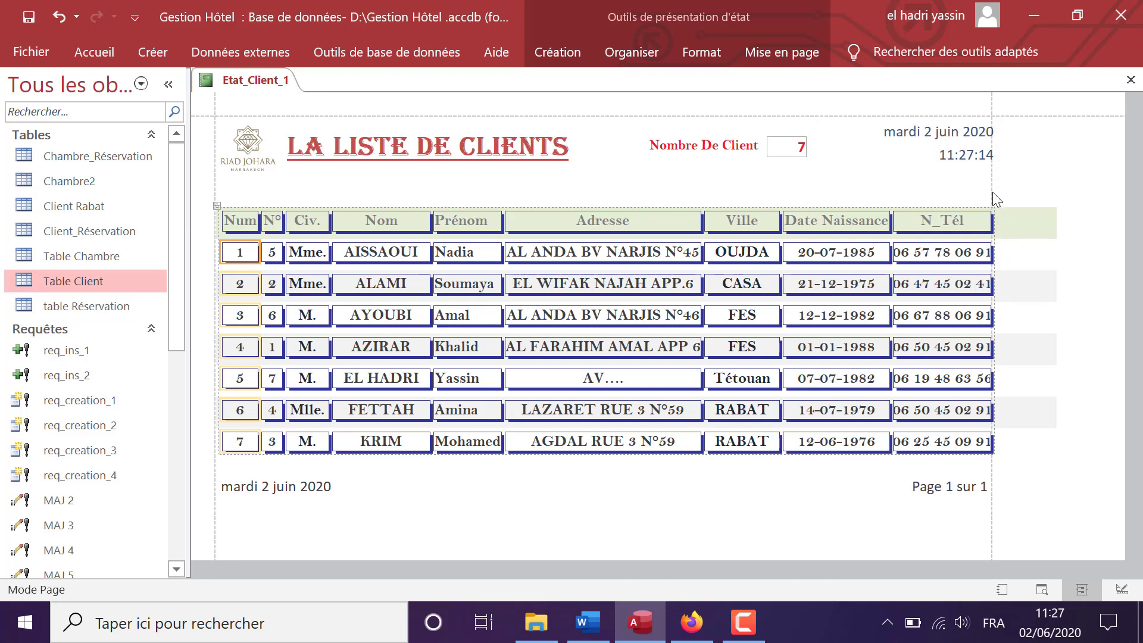
Close the Etat_Client_1 report with its design changes saved, and reopen it from the list of database objects.
left_click(1131, 80)
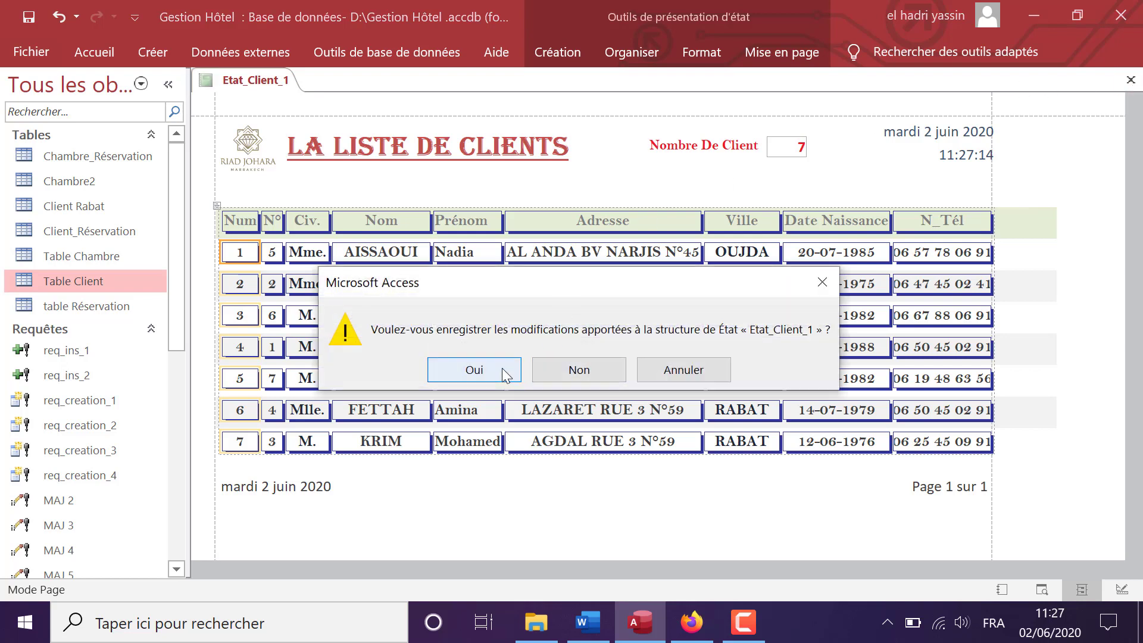
left_click(503, 375)
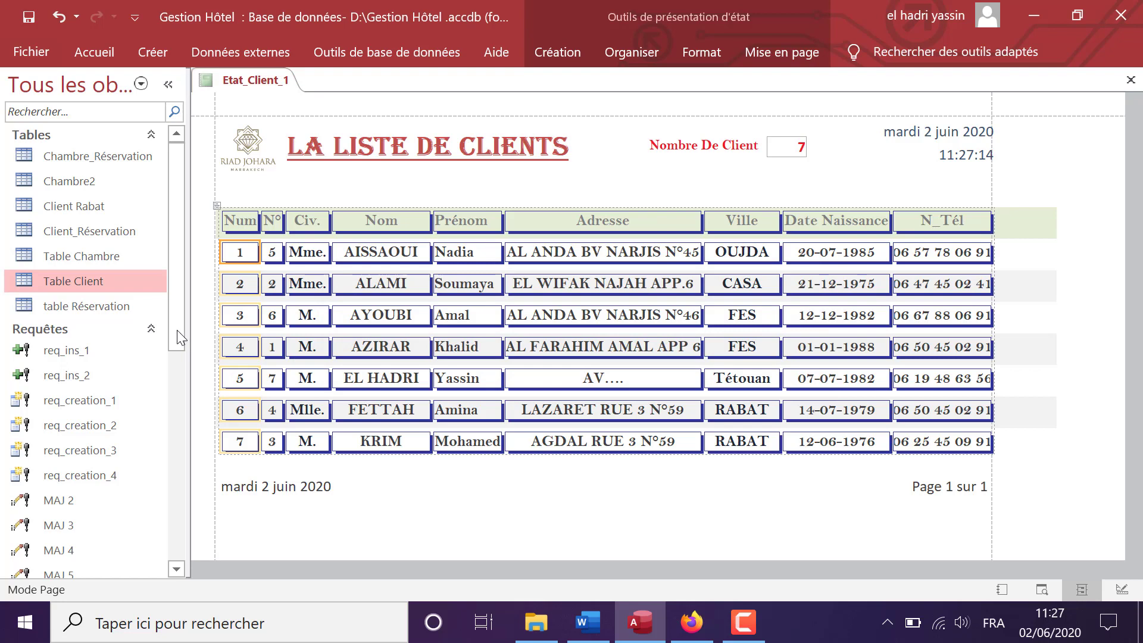
key("ctrl+w")
left_click_drag(177, 330, 178, 573)
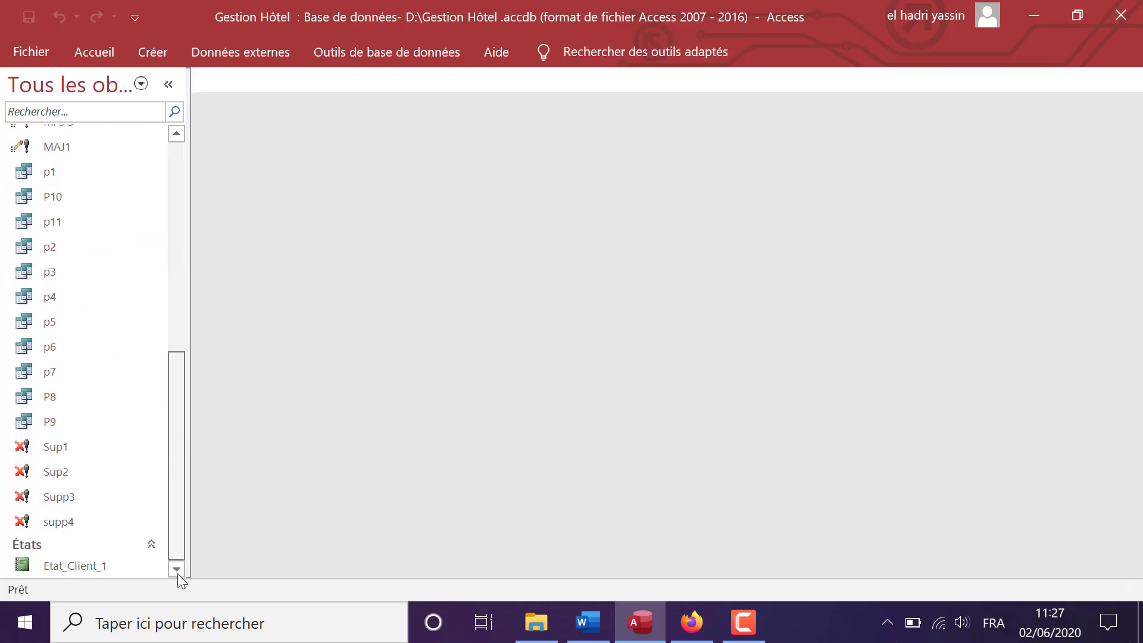
double_click(112, 567)
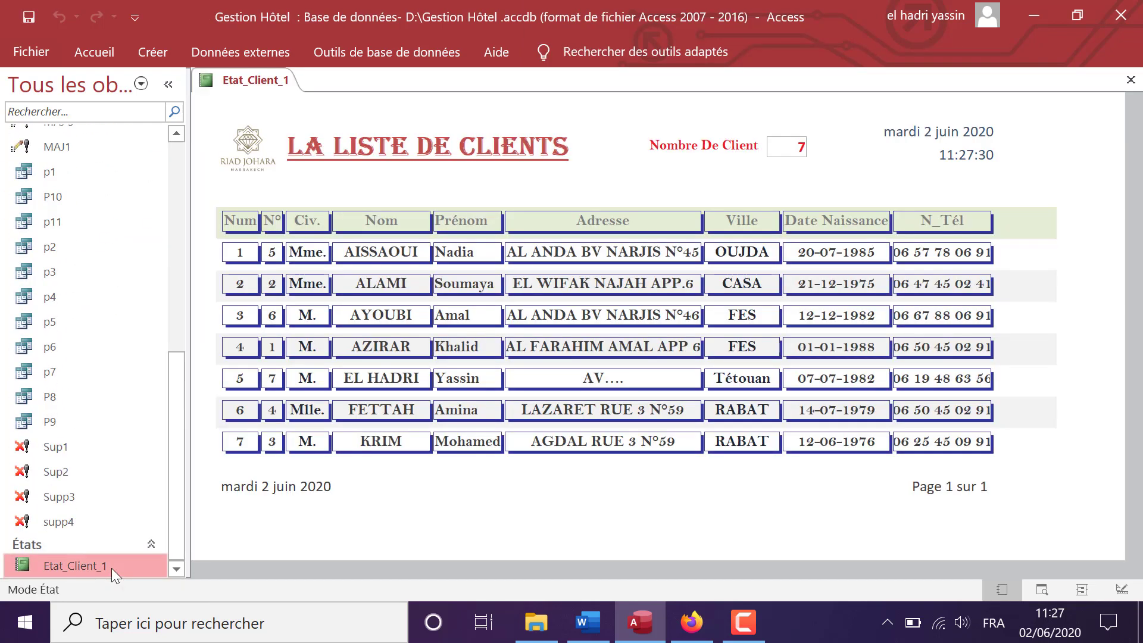
Show the report in print preview, look at the print settings, and close them without printing.
right_click(403, 112)
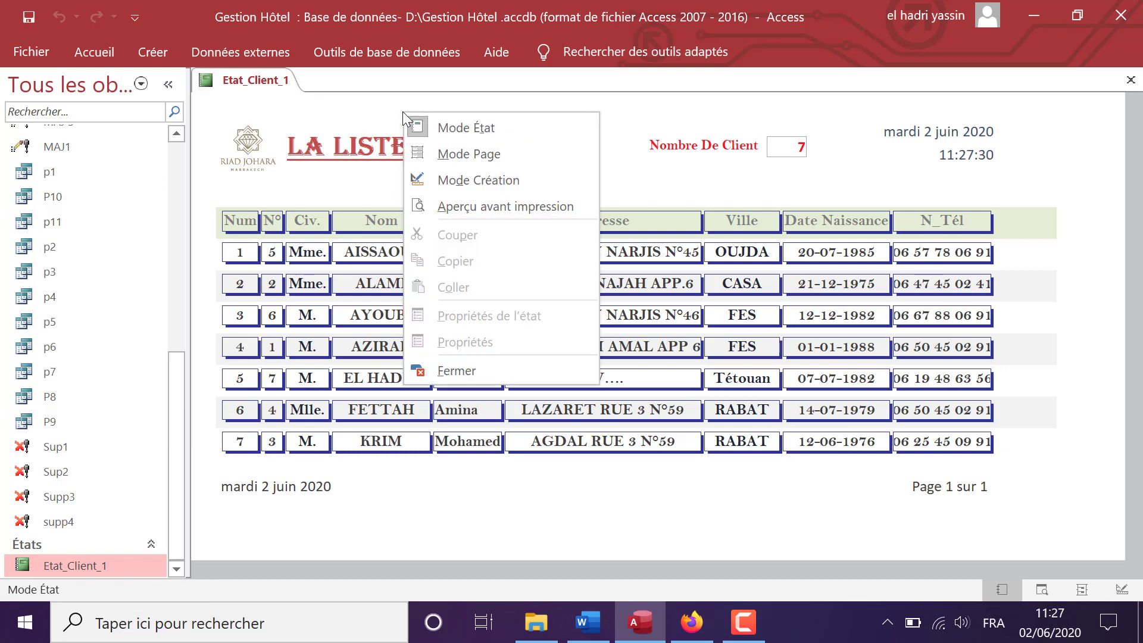
left_click(467, 206)
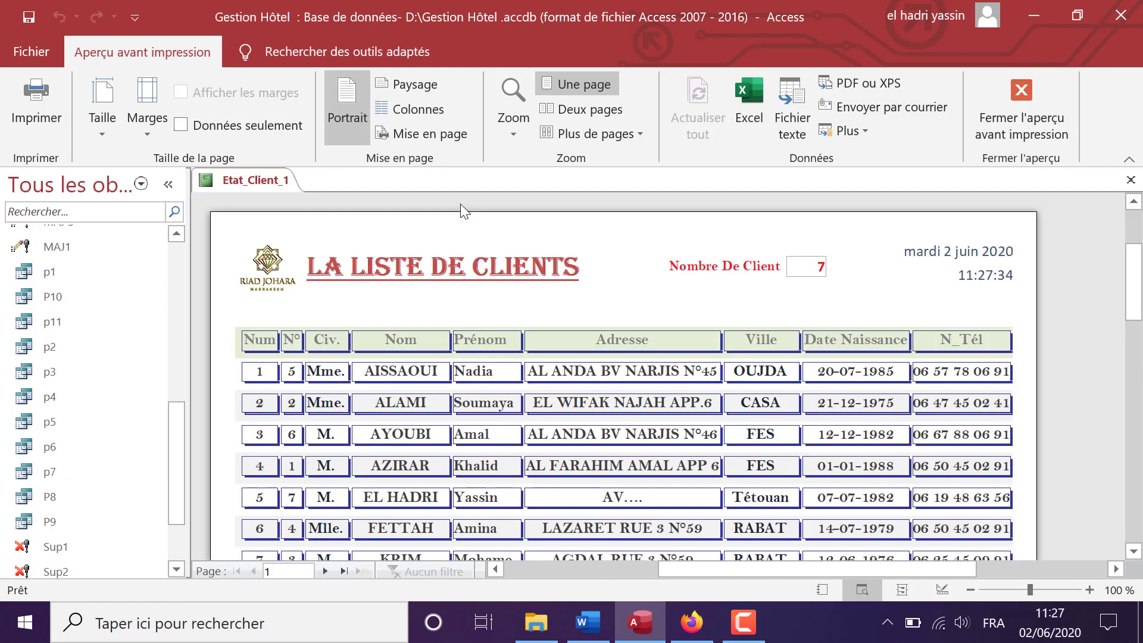
scroll(667, 377, "down", 1)
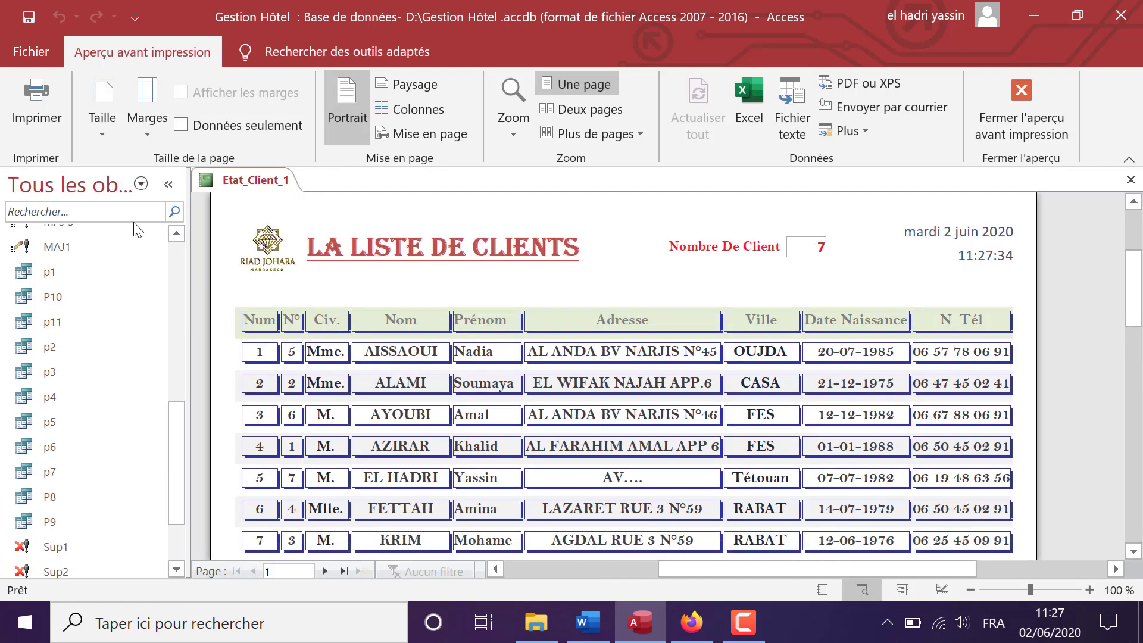
left_click(46, 103)
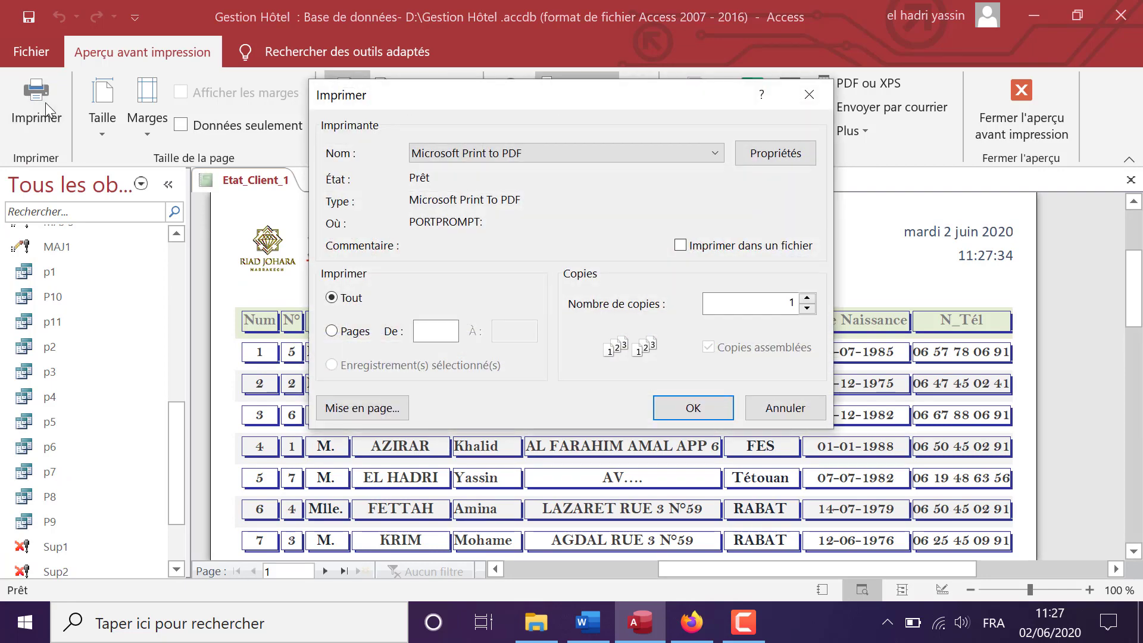
left_click(809, 96)
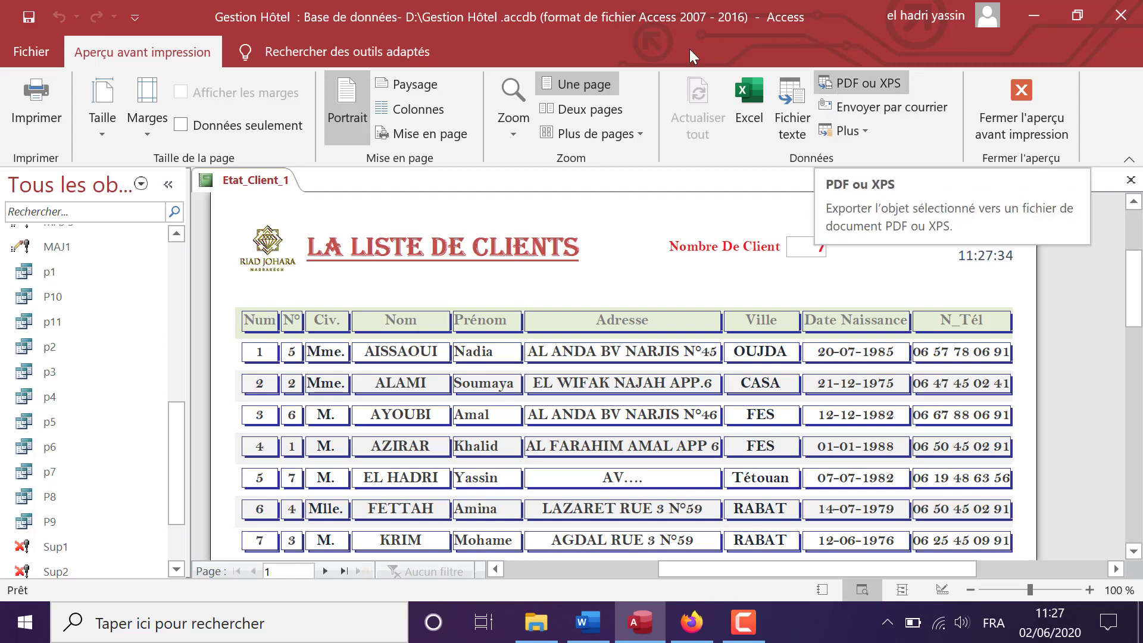
Publish the Etat_Client_1 report as a PDF named Etat_Client_1 in the Bureau folder.
left_click(882, 86)
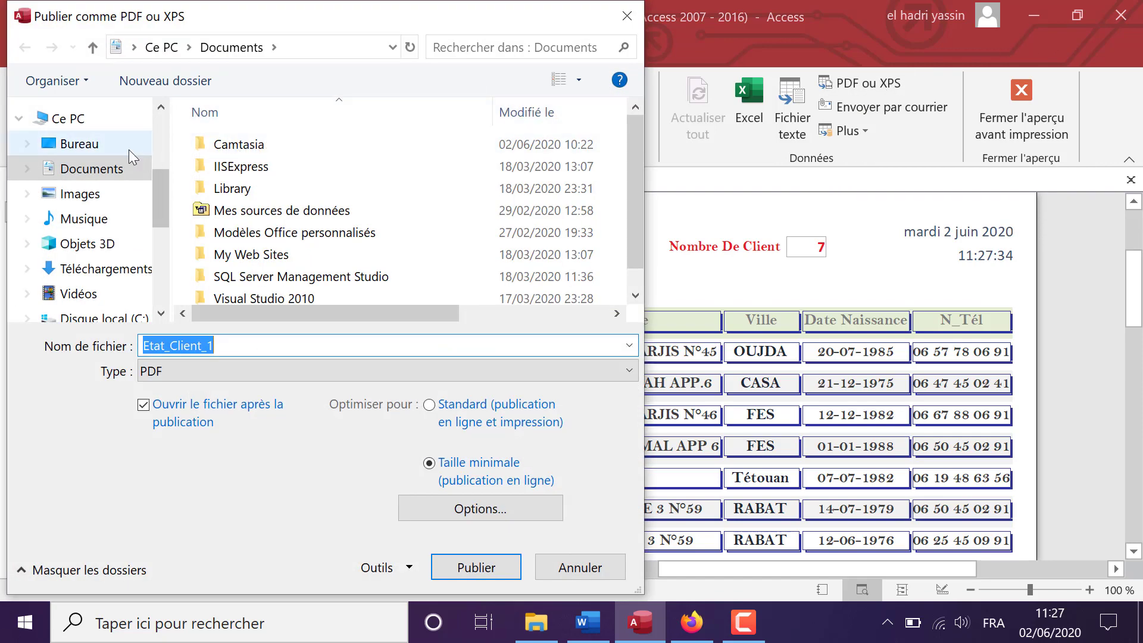
left_click(109, 142)
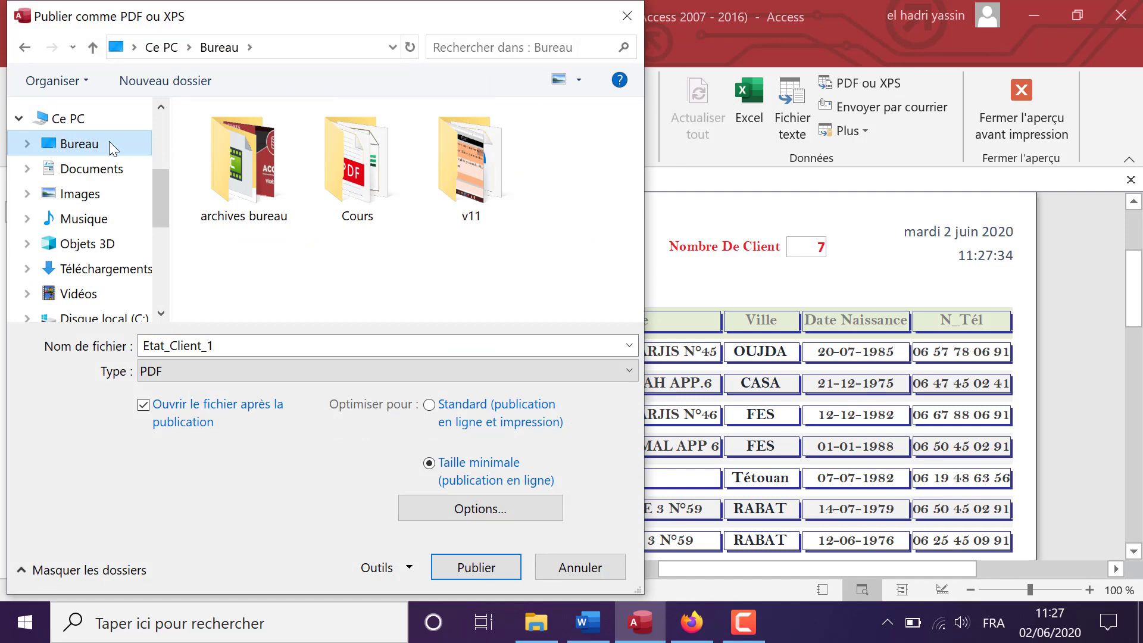
left_click(235, 343)
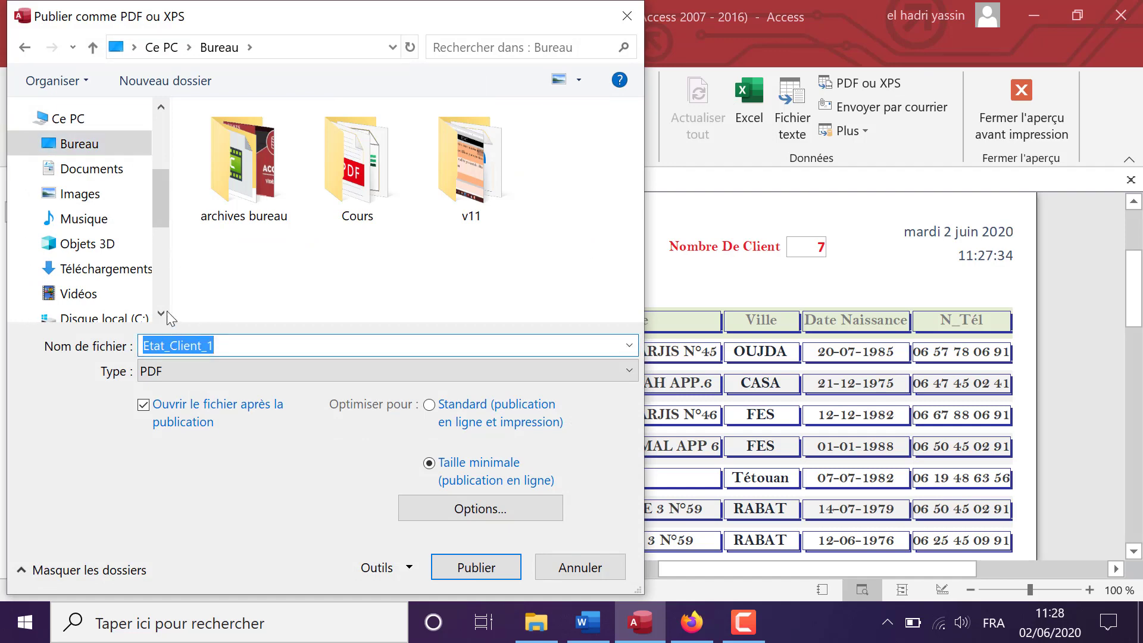
left_click(183, 381)
left_click(182, 374)
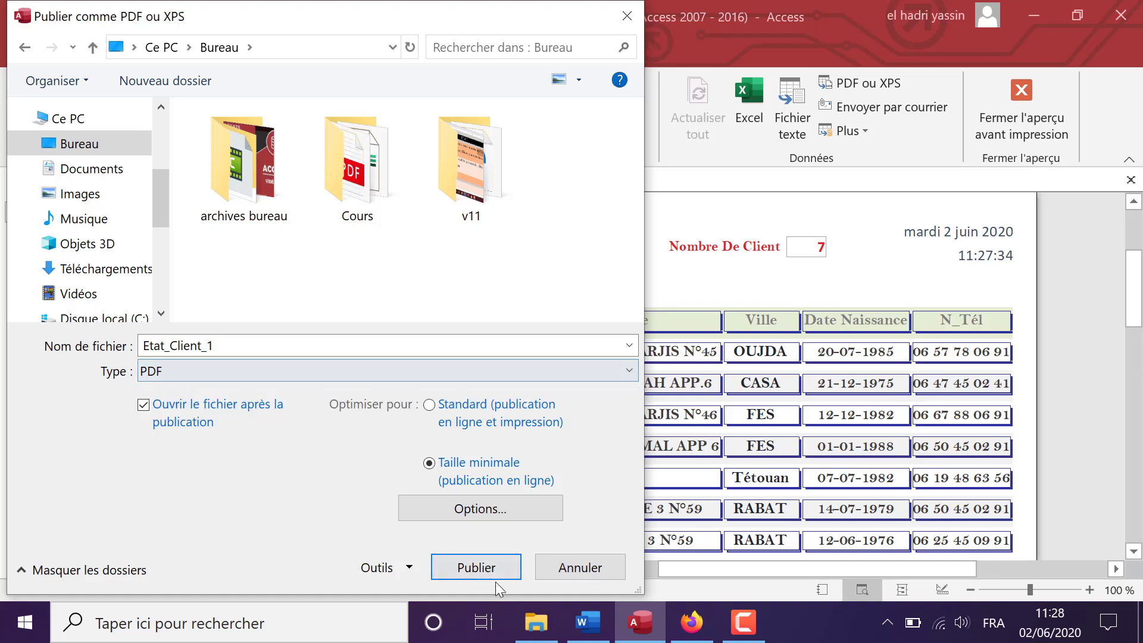
left_click(487, 566)
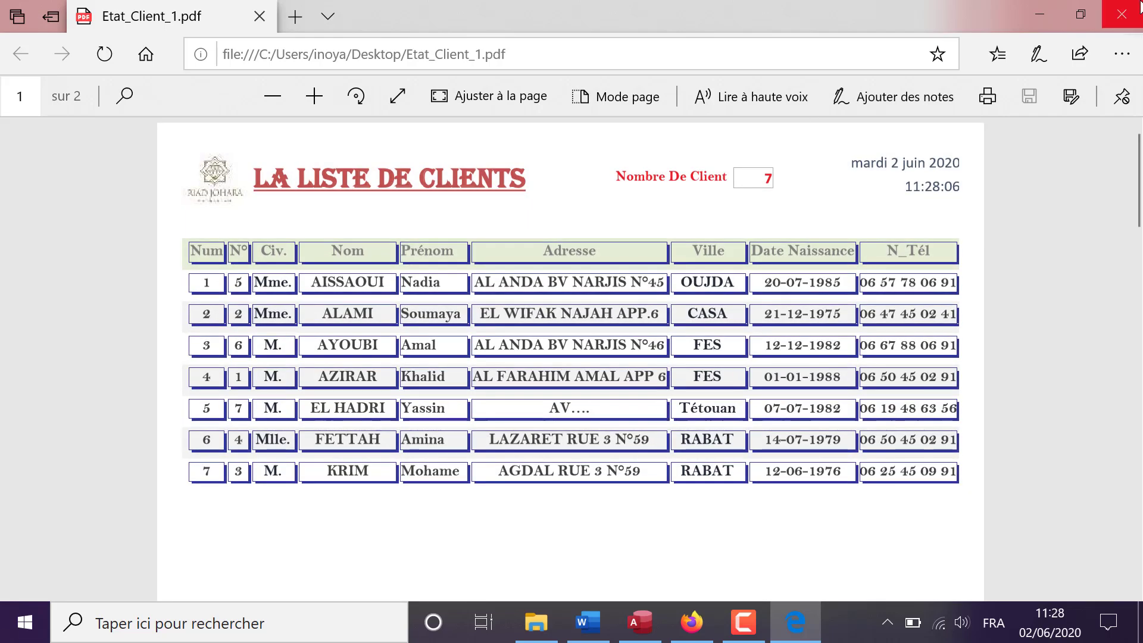
Close the exported PDF, dismiss the export dialog without saving the export steps, and close the report.
left_click(1138, 24)
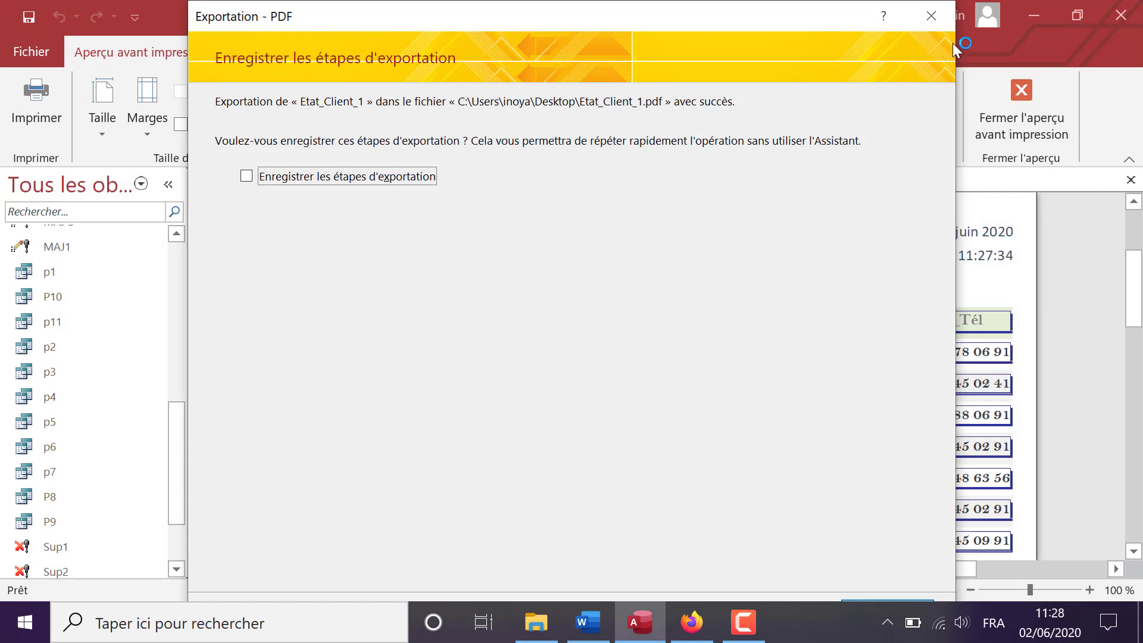
left_click(929, 15)
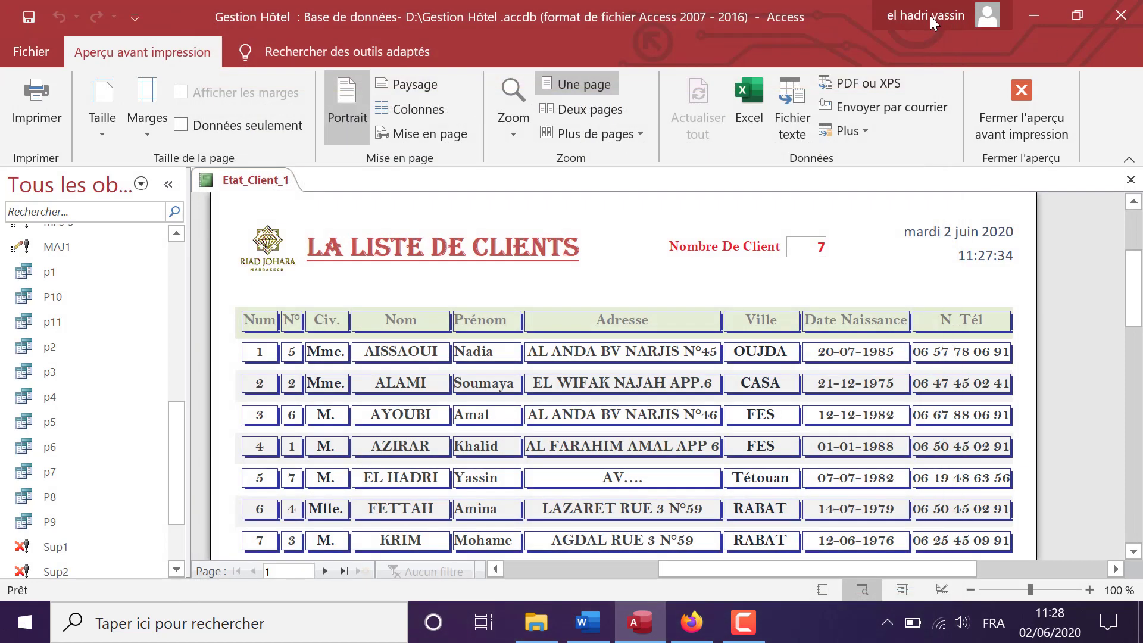
left_click(1130, 179)
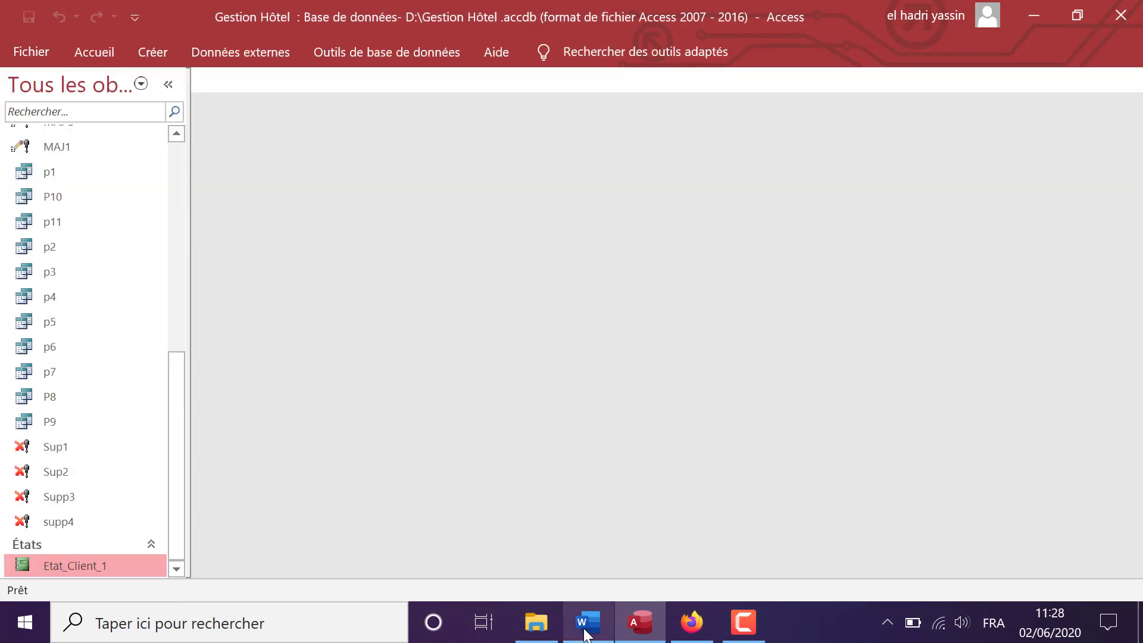
Switch to the Word document and add "puis Prénom" in bold after "Triée Par Nom" in exercise 3.
left_click(587, 623)
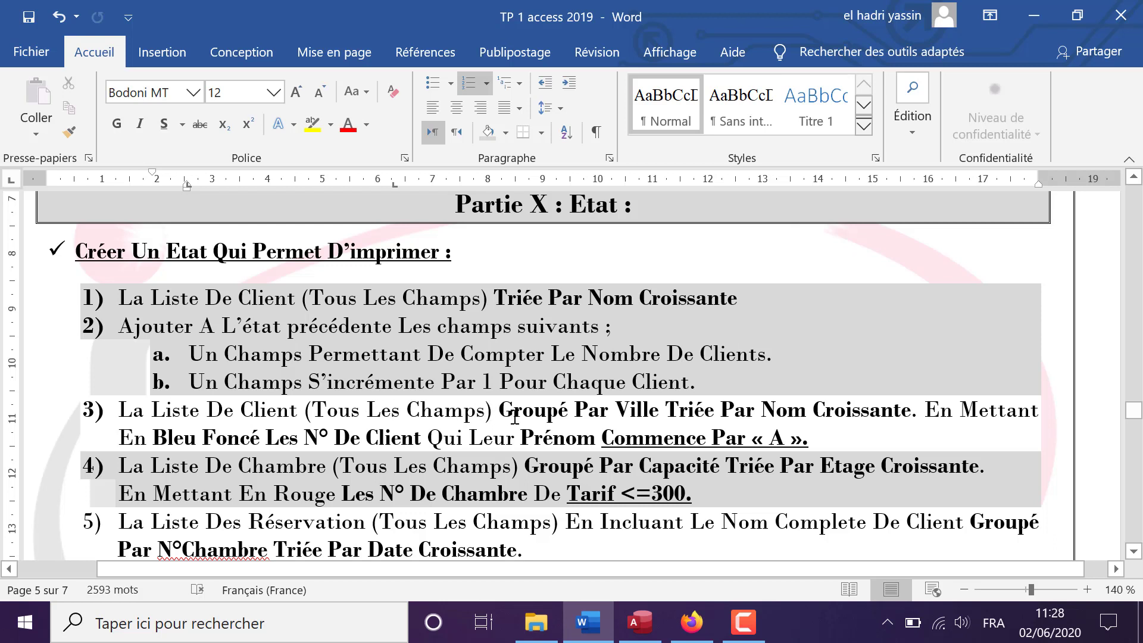
left_click(811, 415)
type("puis Pr")
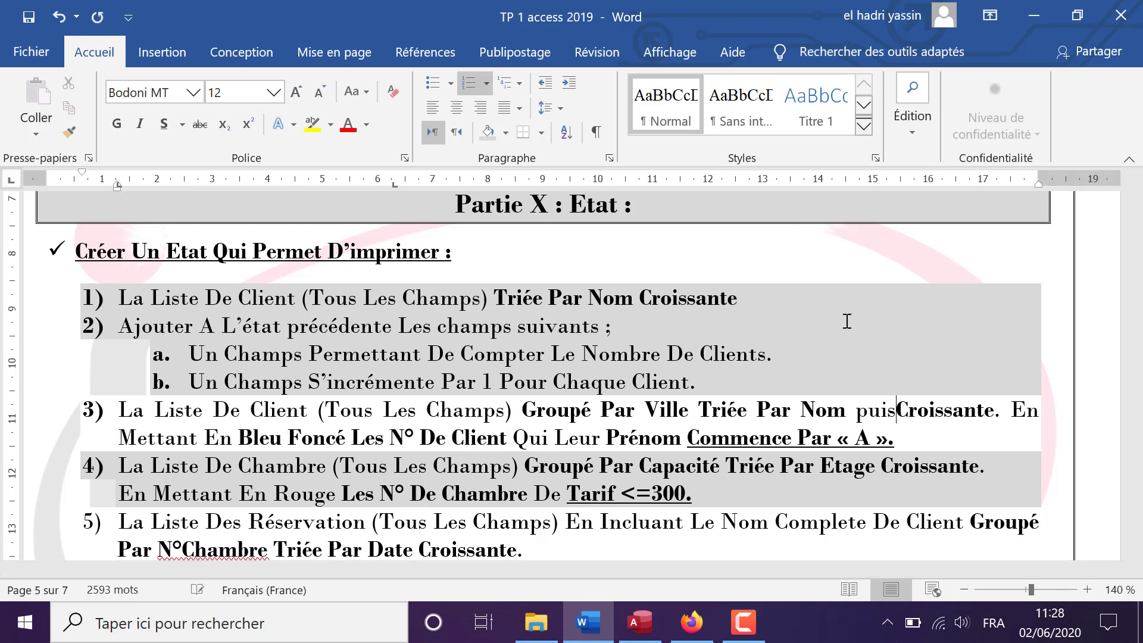
type("énom")
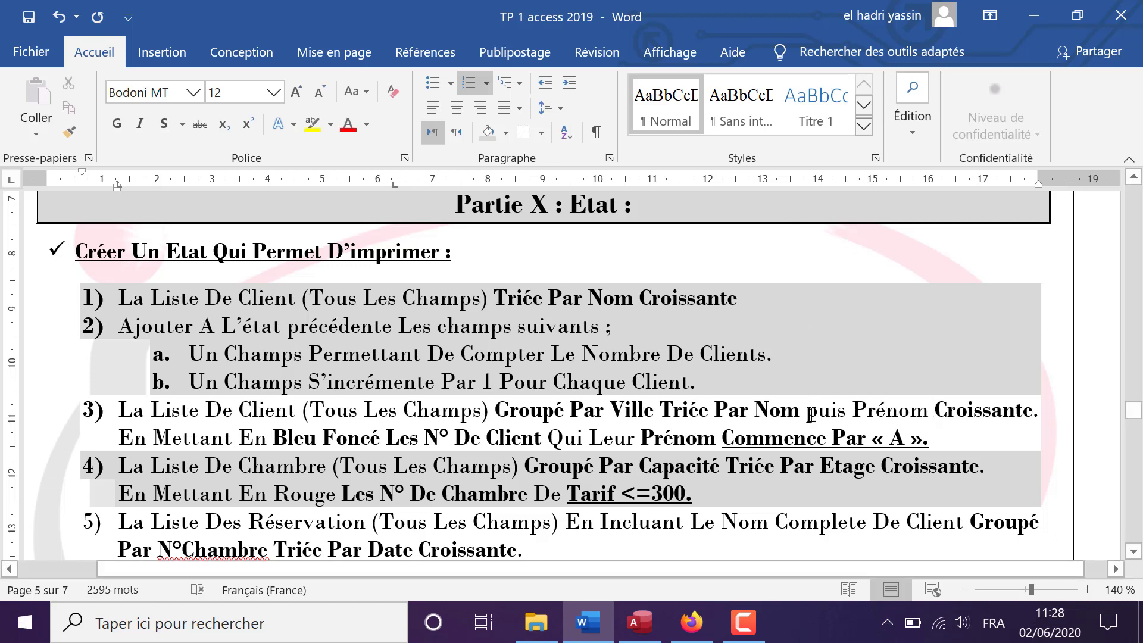
left_click_drag(806, 413, 913, 413)
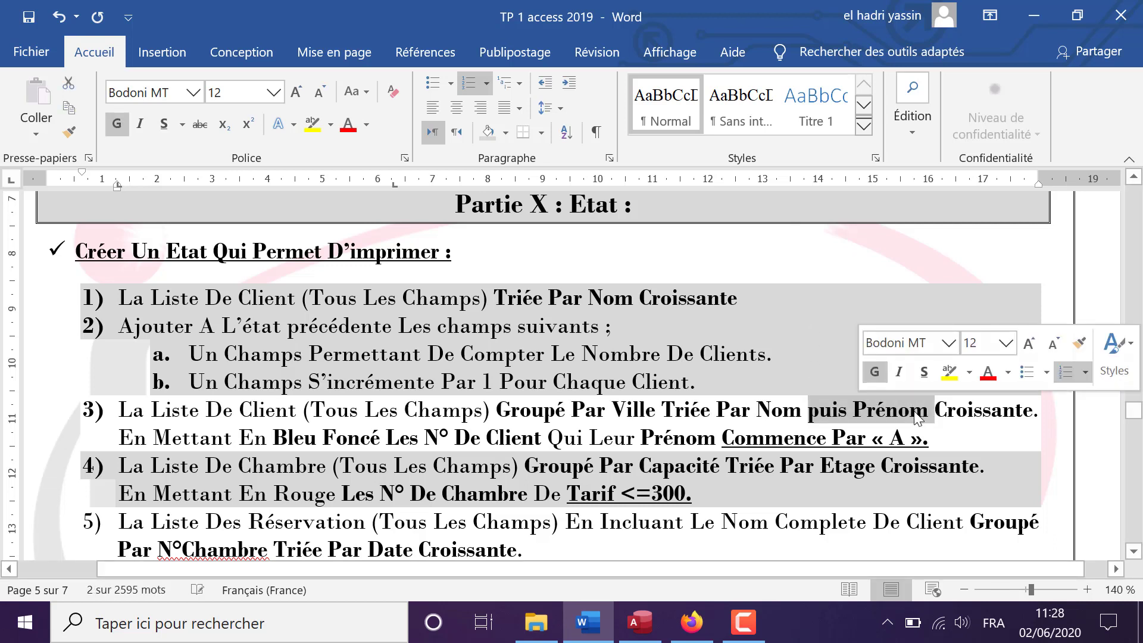
key("ctrl+g")
left_click(913, 413)
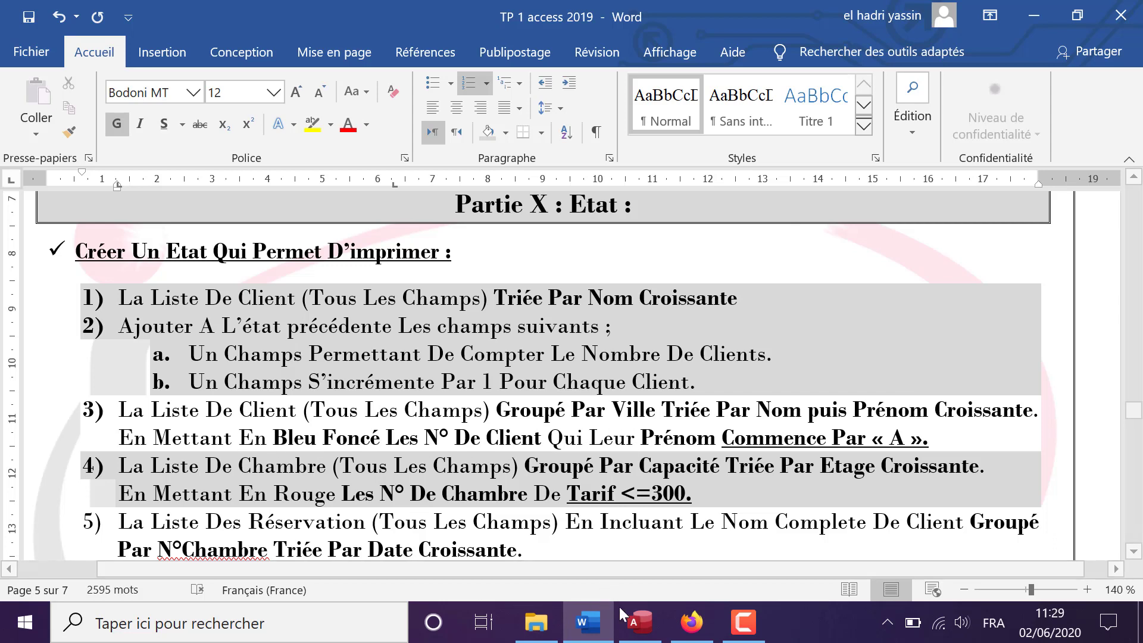
Switch back to Access and start a new report with the Report Wizard, including all fields of Table Client.
left_click(640, 622)
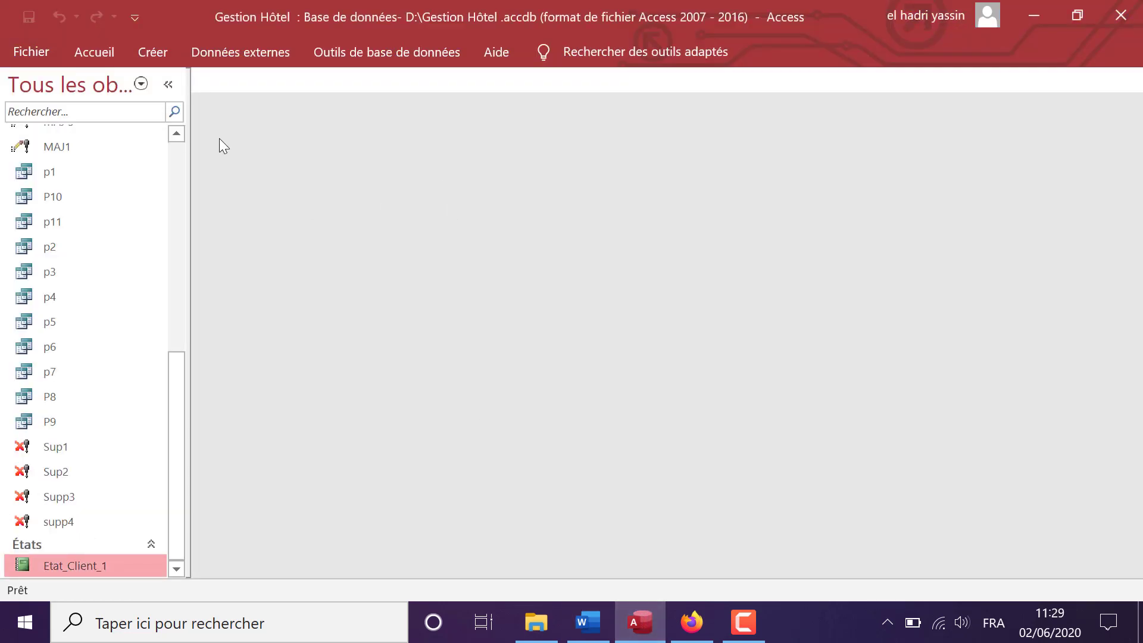
left_click(152, 52)
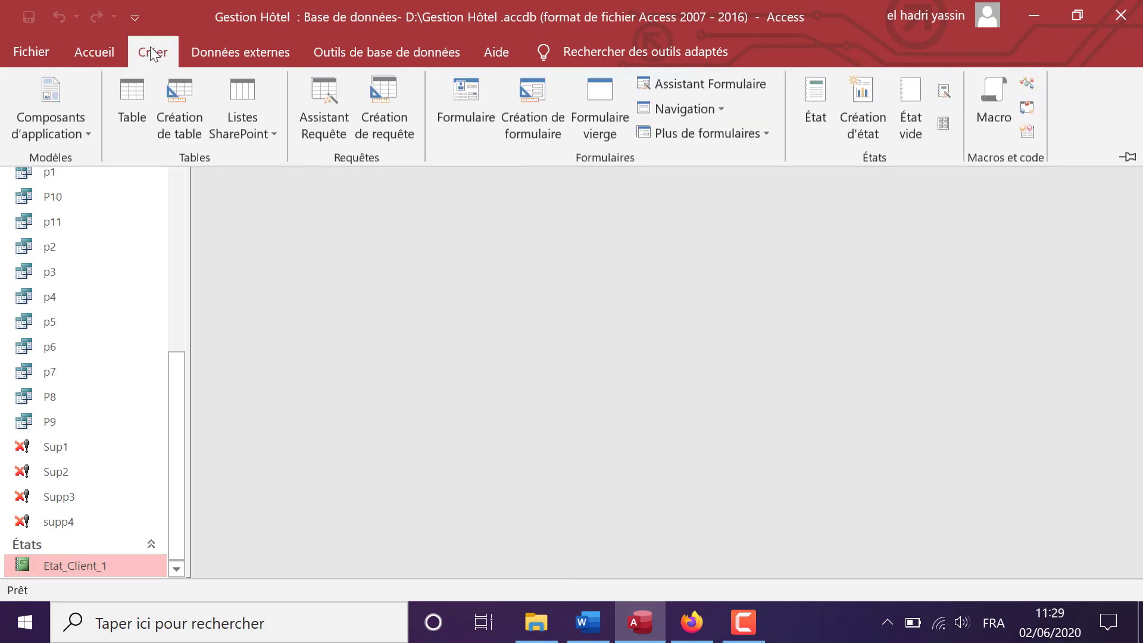
left_click(951, 88)
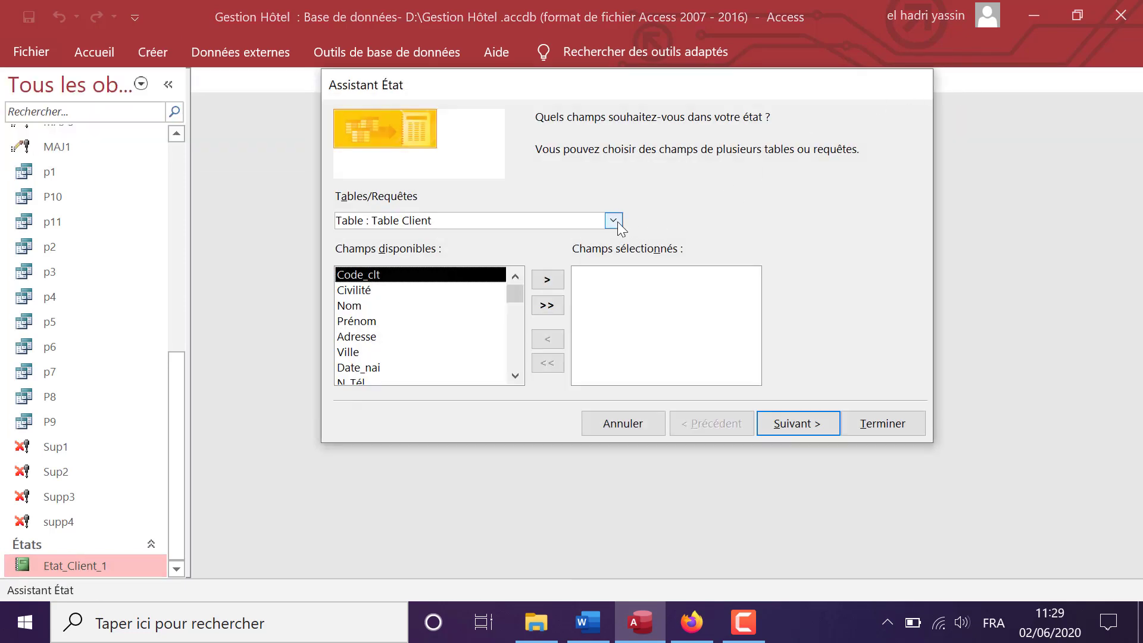
left_click(616, 221)
left_click(619, 220)
left_click(548, 306)
left_click(802, 430)
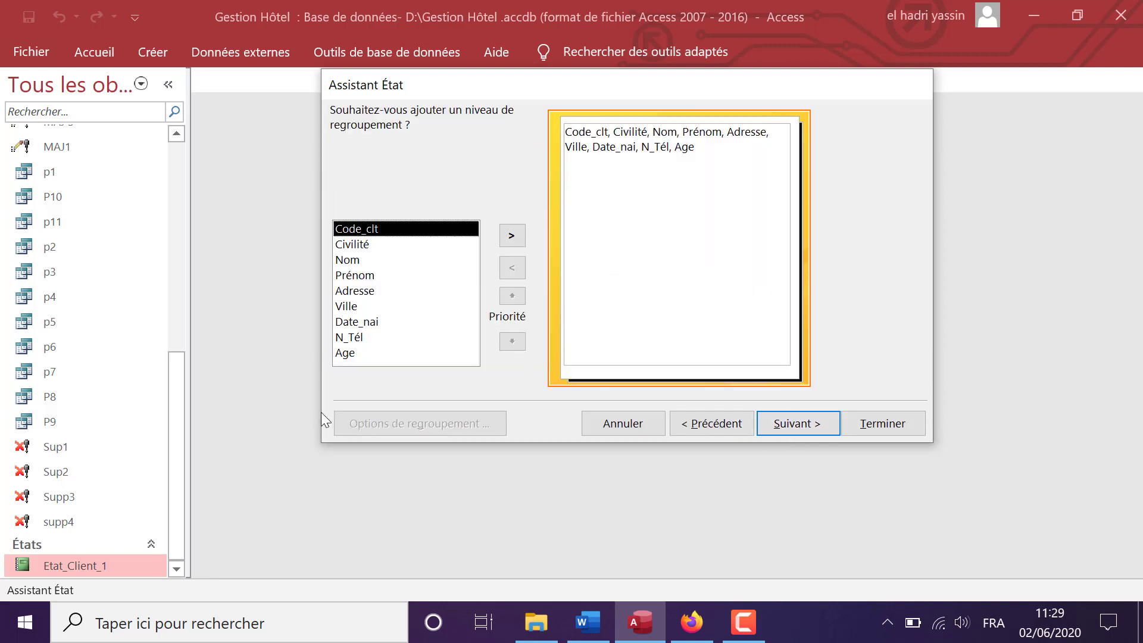
Add Ville as the grouping level of the new report and continue to the sort options.
left_click(353, 306)
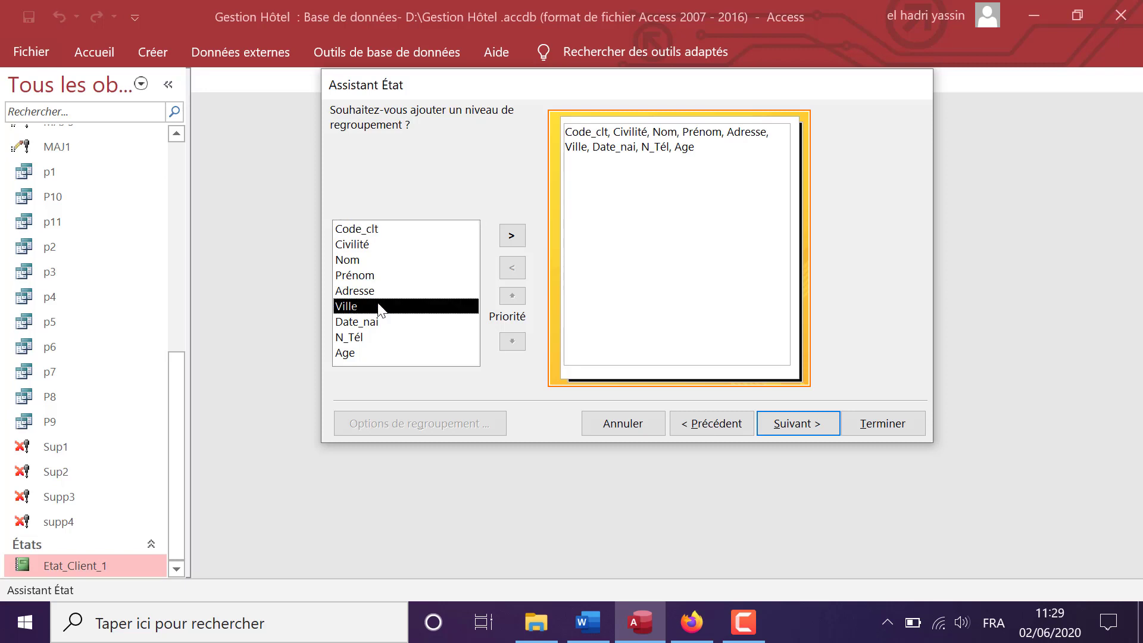
left_click(515, 237)
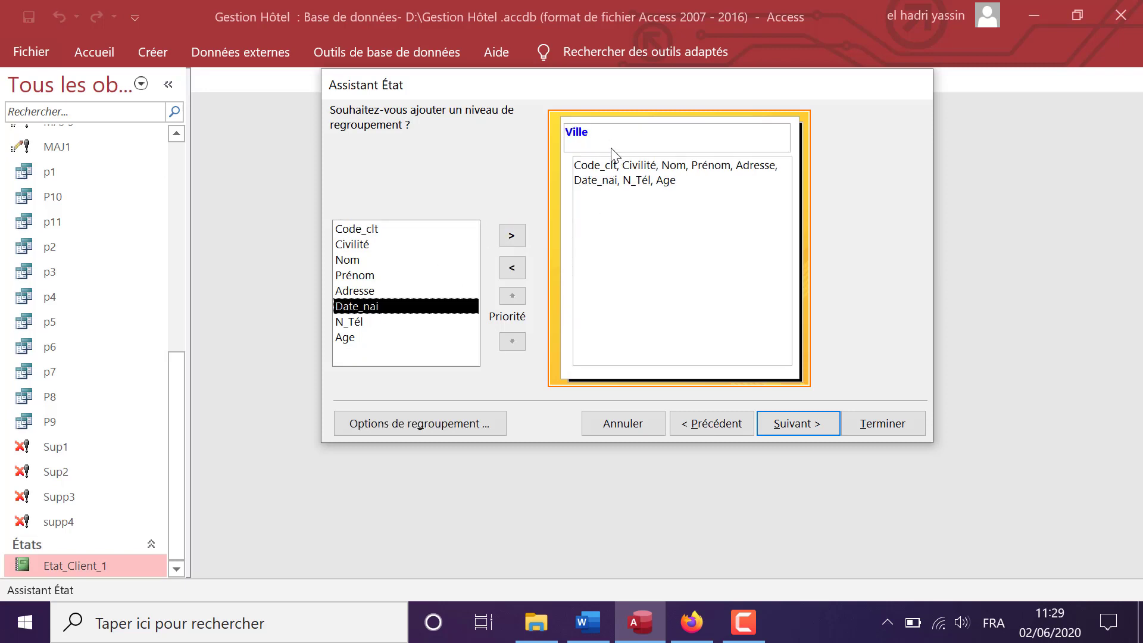
left_click(796, 423)
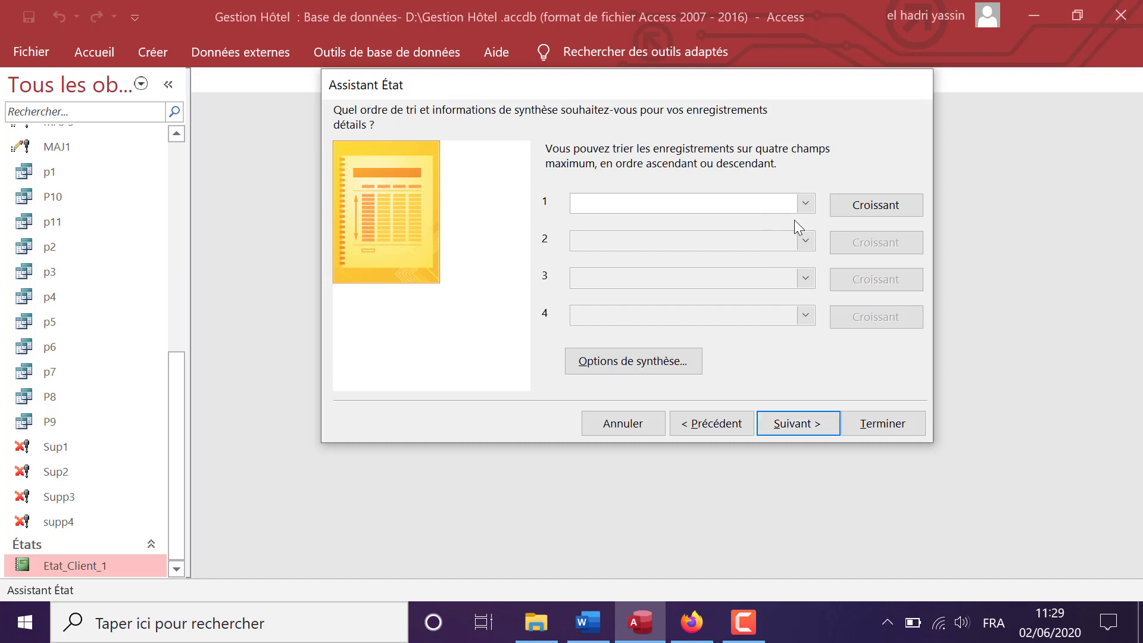
Sort the detail records by Nom and then by Prénom, both ascending, and continue to the layout options.
left_click(806, 208)
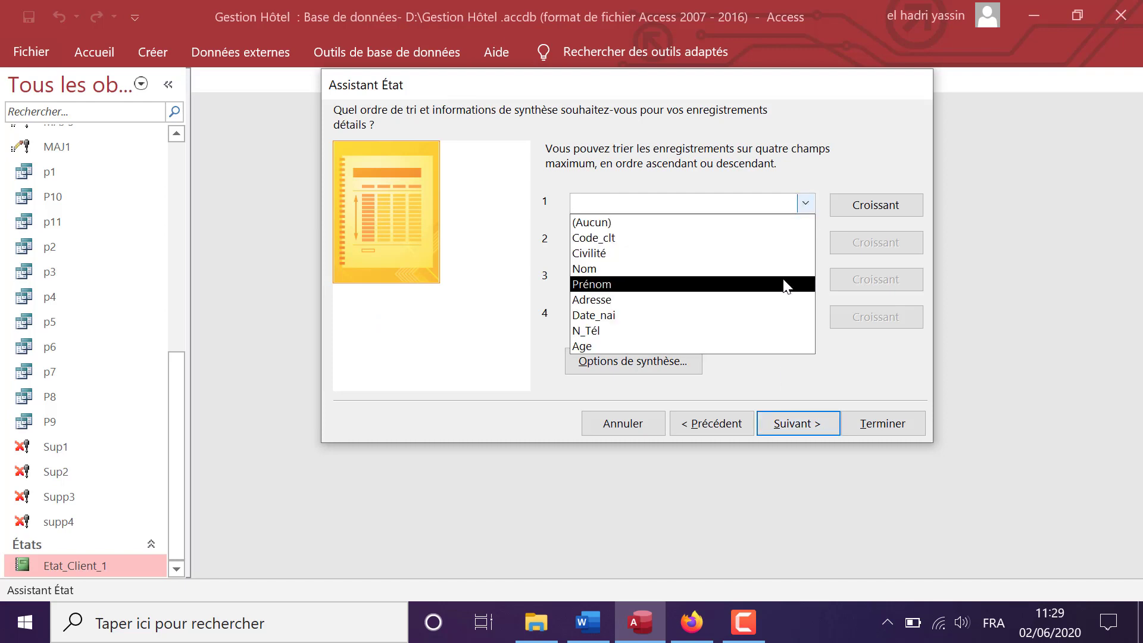
left_click(783, 284)
left_click(805, 204)
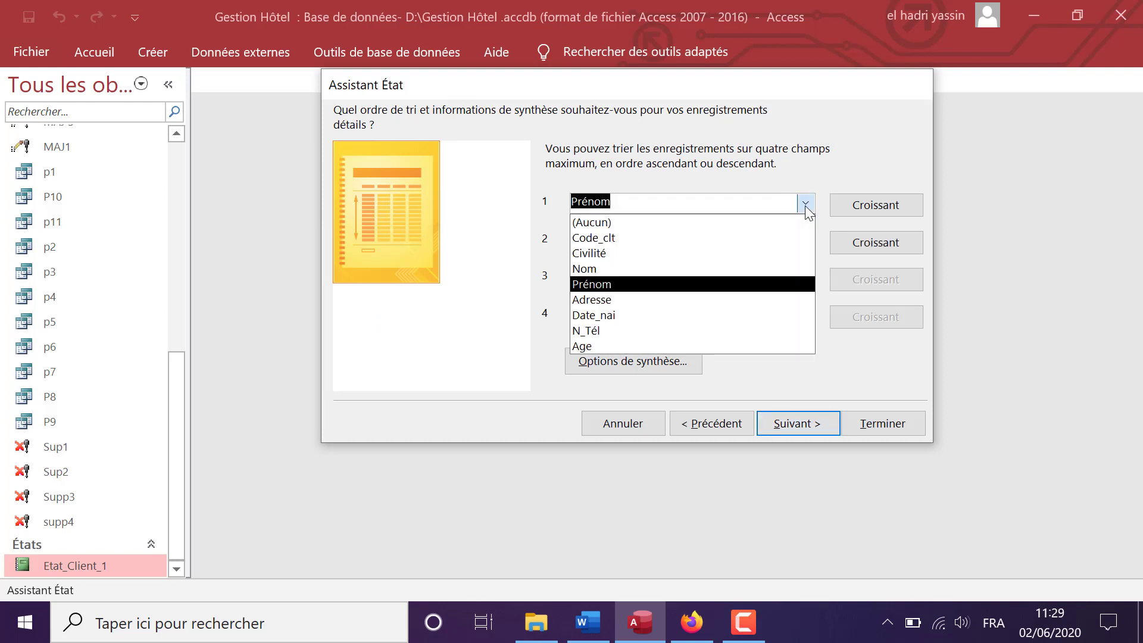
left_click(770, 273)
left_click(807, 242)
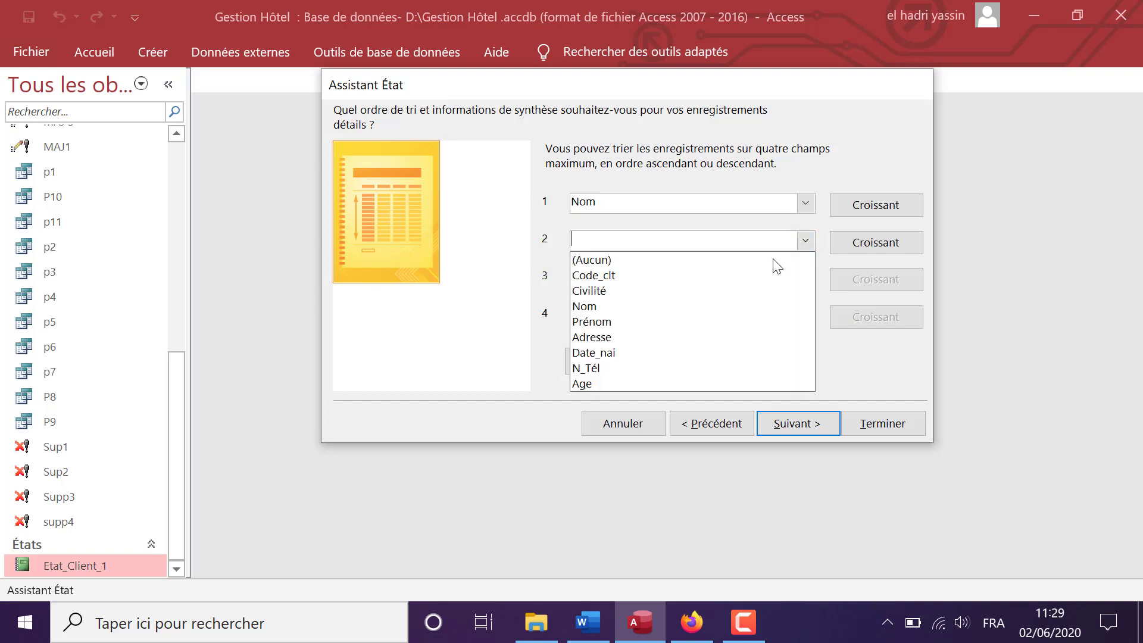
left_click(772, 325)
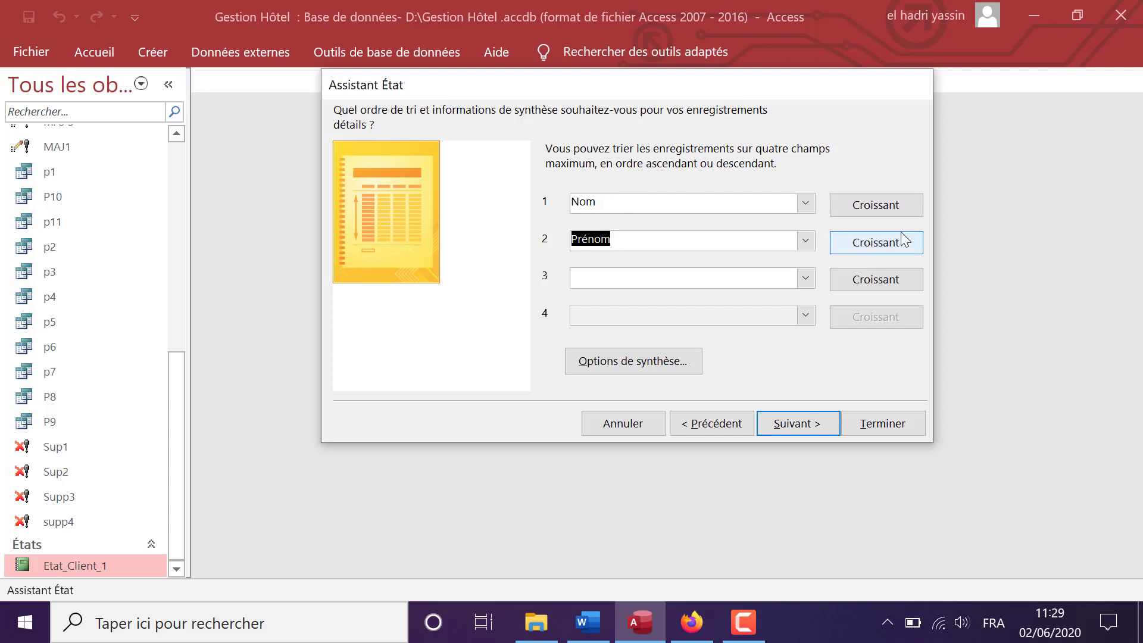
left_click(816, 435)
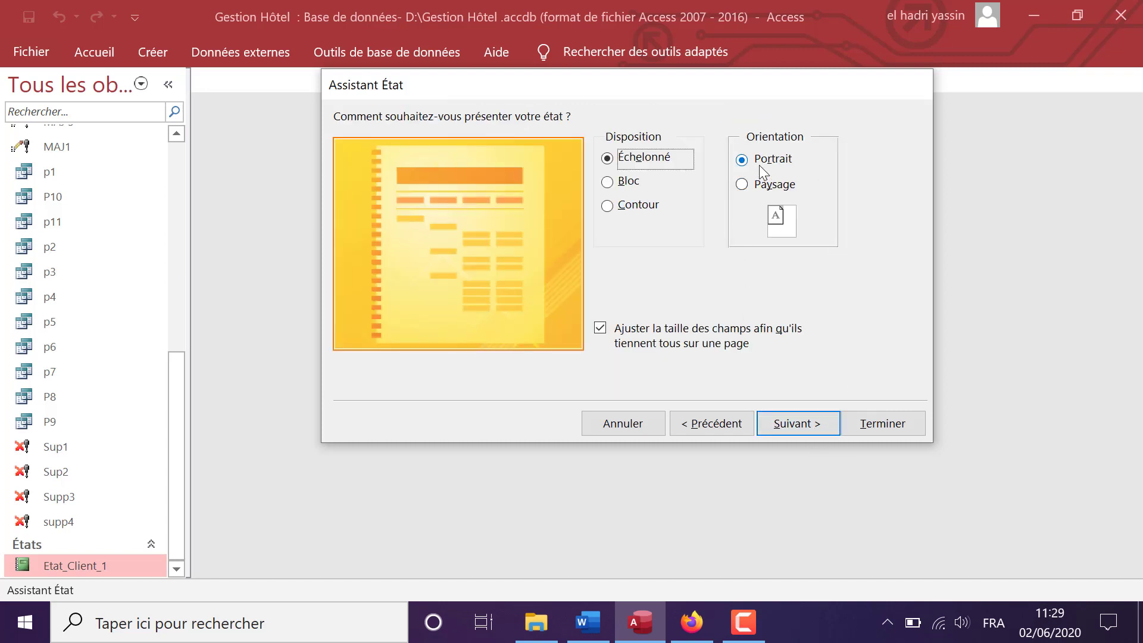
Accept the stepped layout in portrait orientation, title the report Etat_Client_2, and finish the wizard with the report preview.
left_click(794, 422)
left_click_drag(590, 150, 439, 143)
type("Etat_Client_2")
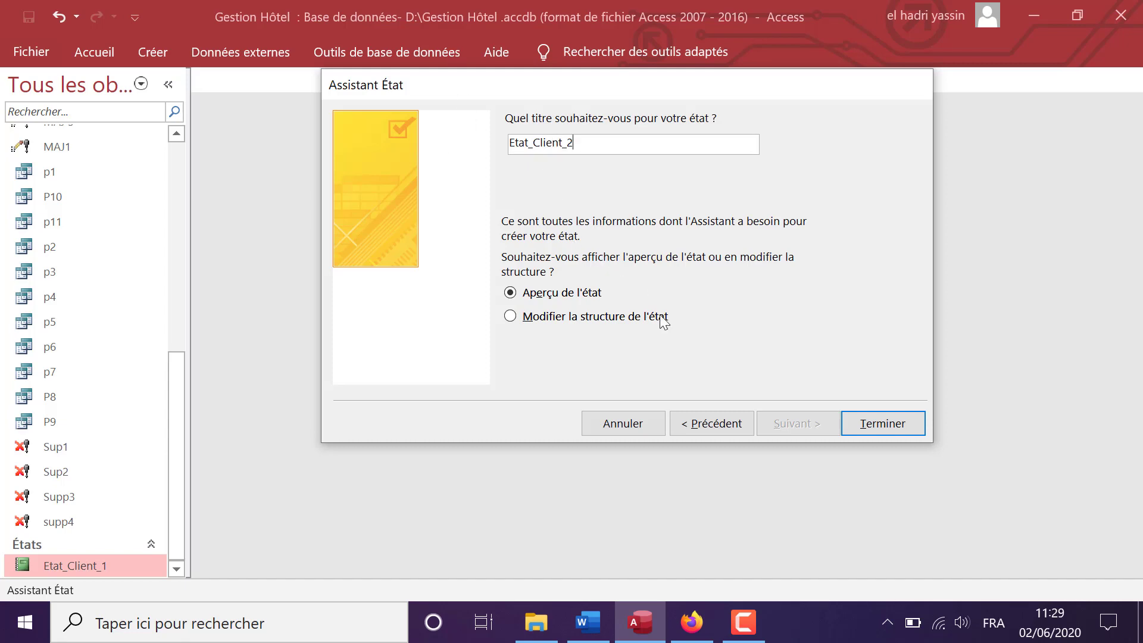
left_click(881, 422)
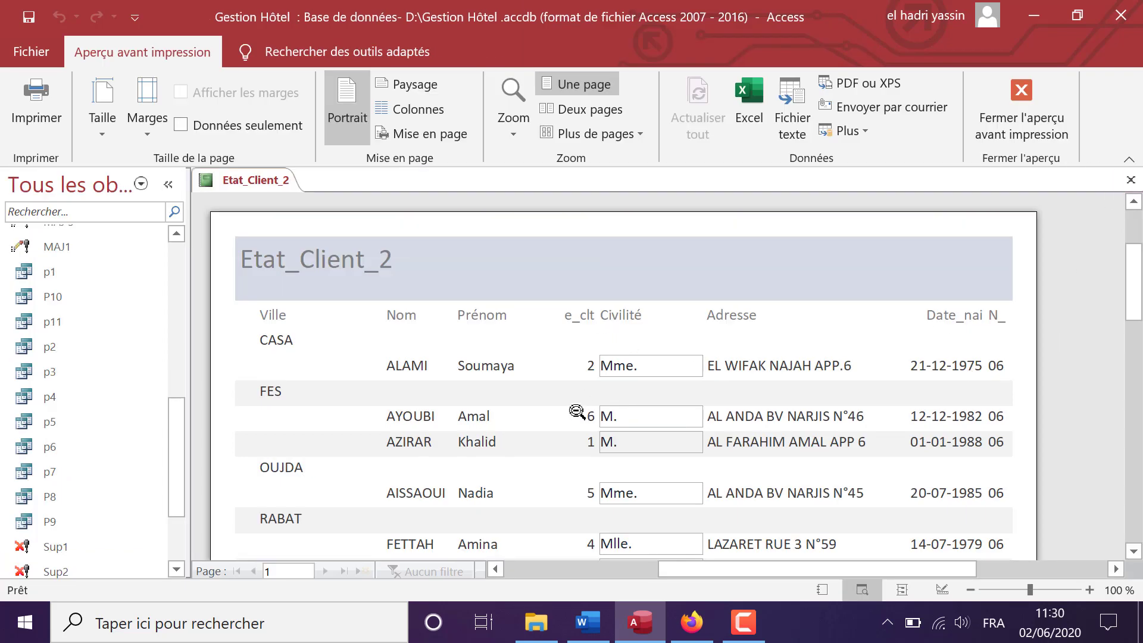
Switch the Etat_Client_2 report to design view and keep the ribbon expanded.
right_click(458, 244)
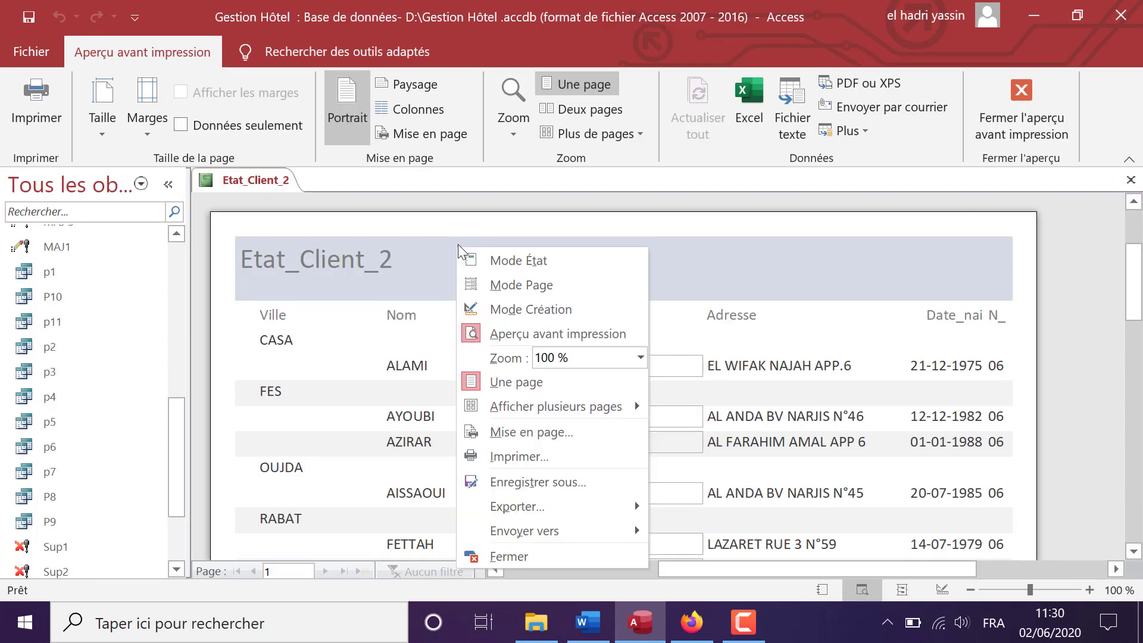
left_click(507, 309)
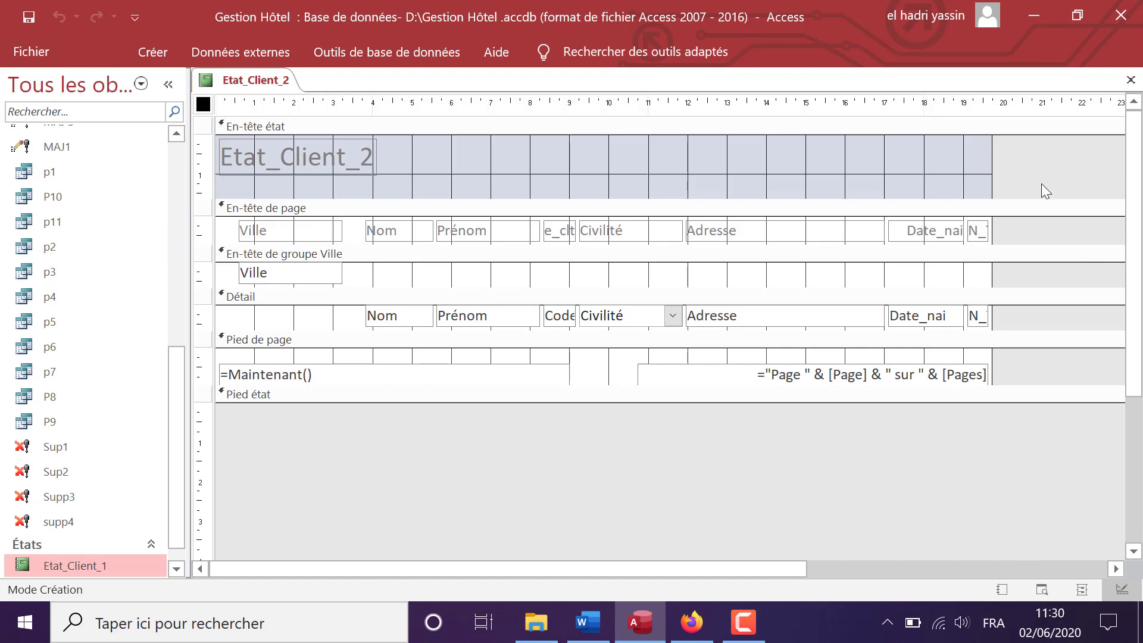
left_click(510, 53)
left_click(1126, 157)
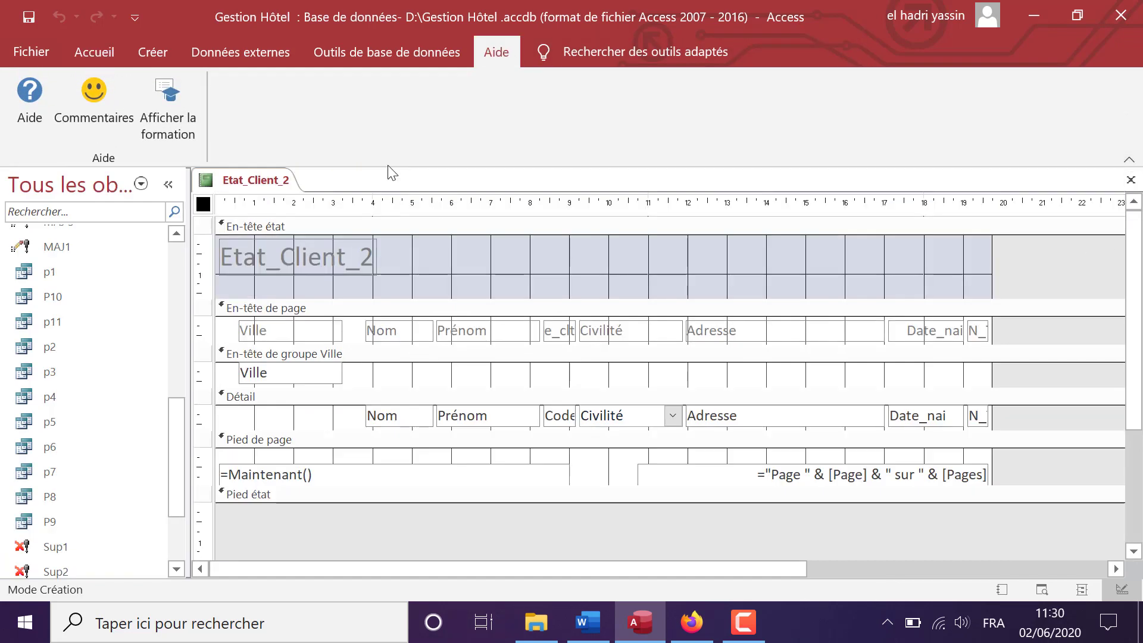
Delete the title label from the report header and insert the index image from the Bureau folder as the logo.
left_click(318, 264)
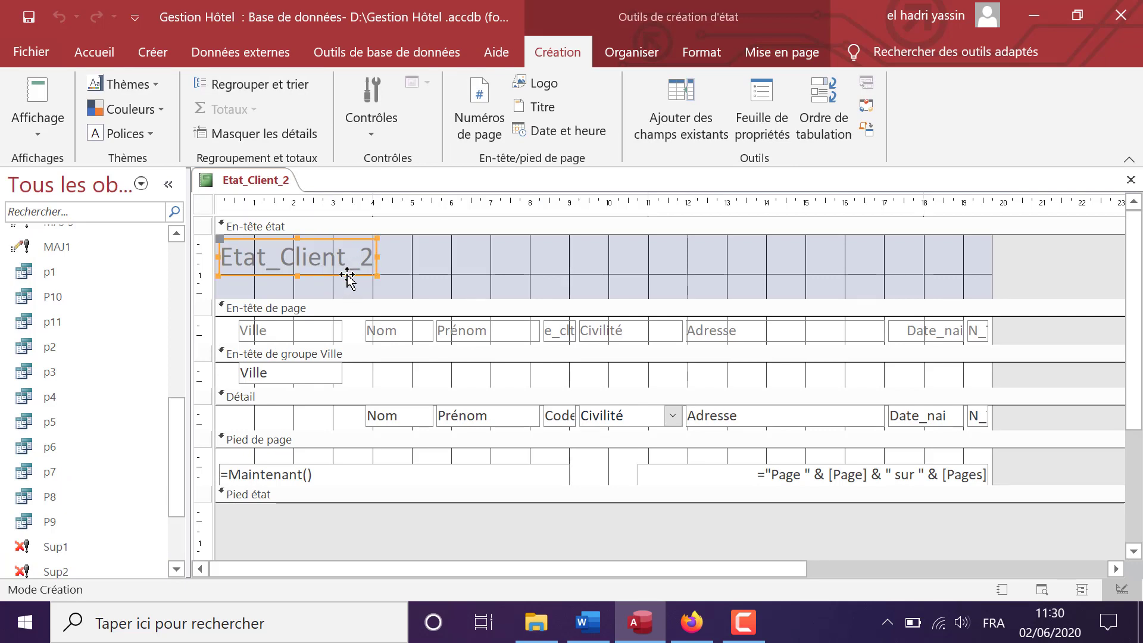
key("Delete")
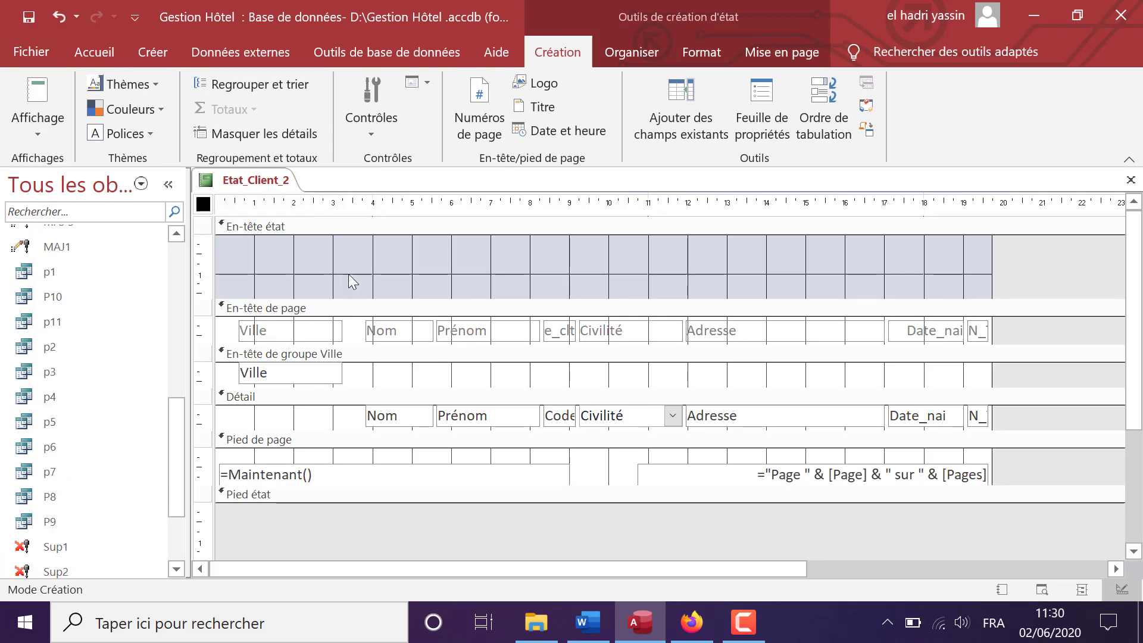
left_click(556, 90)
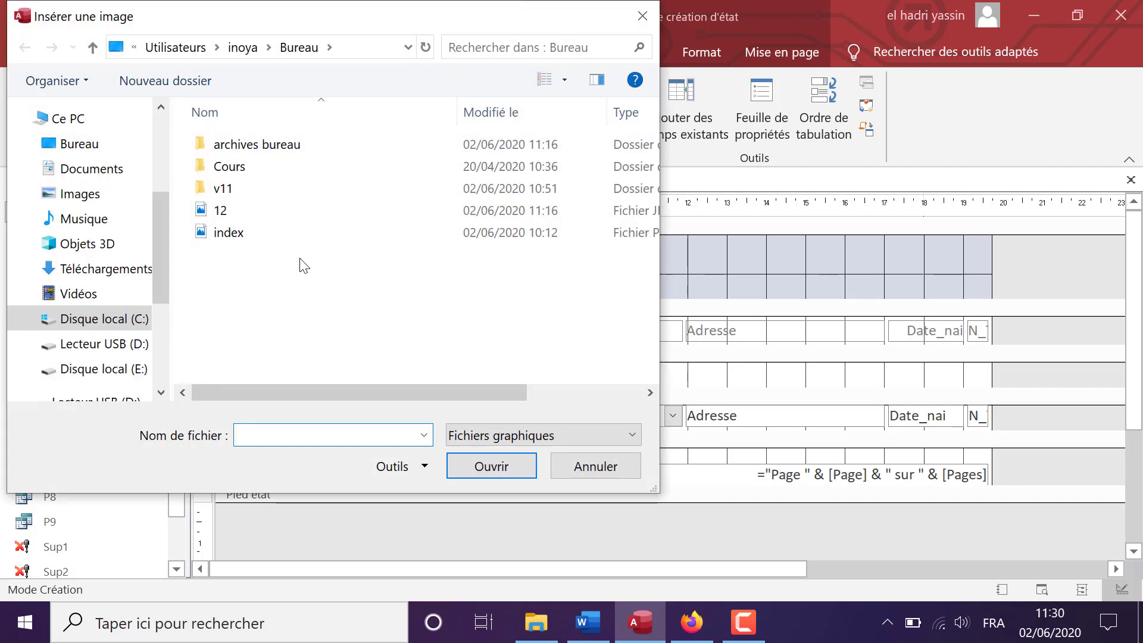
left_click(107, 146)
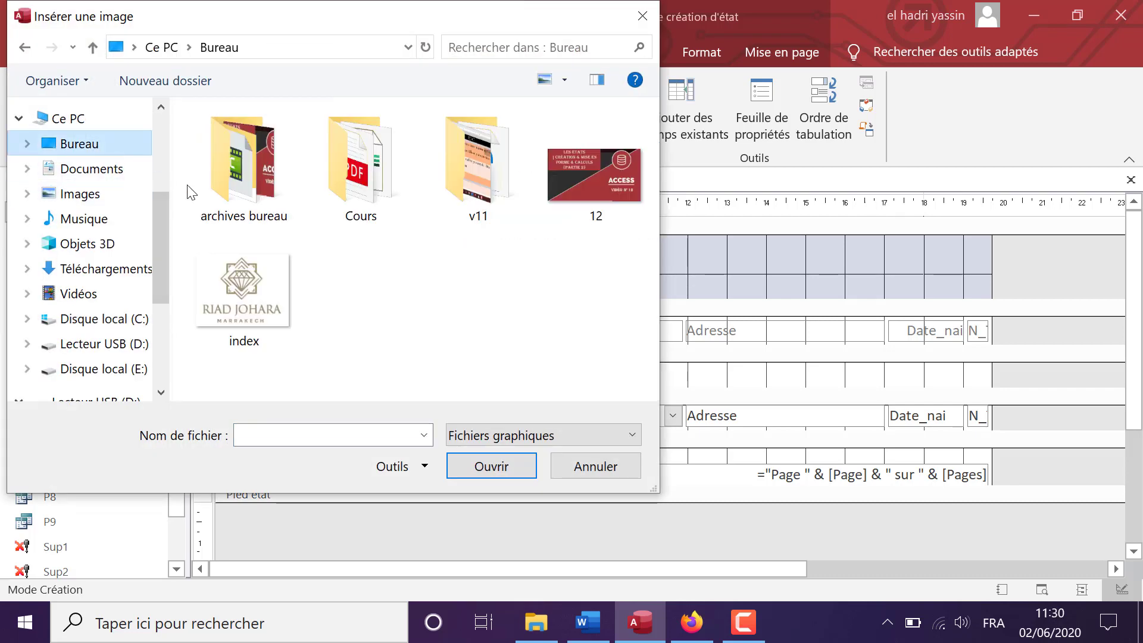
double_click(249, 287)
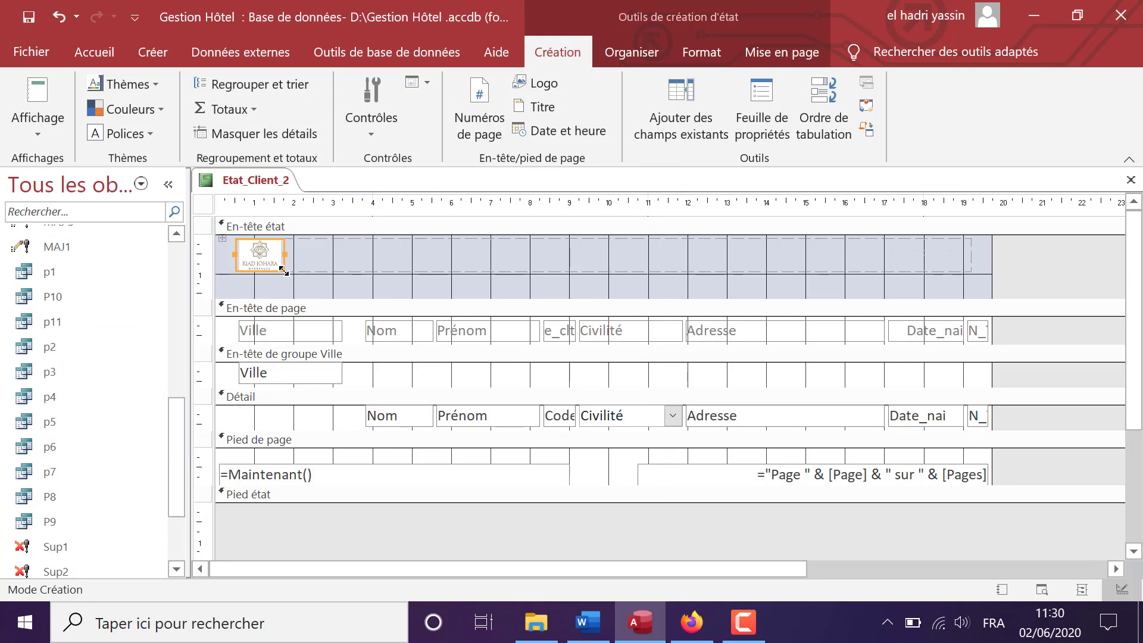
Enlarge the logo to about 1.6 cm wide and add the report header title La Liste De Client Par Ville.
left_click_drag(286, 269, 298, 290)
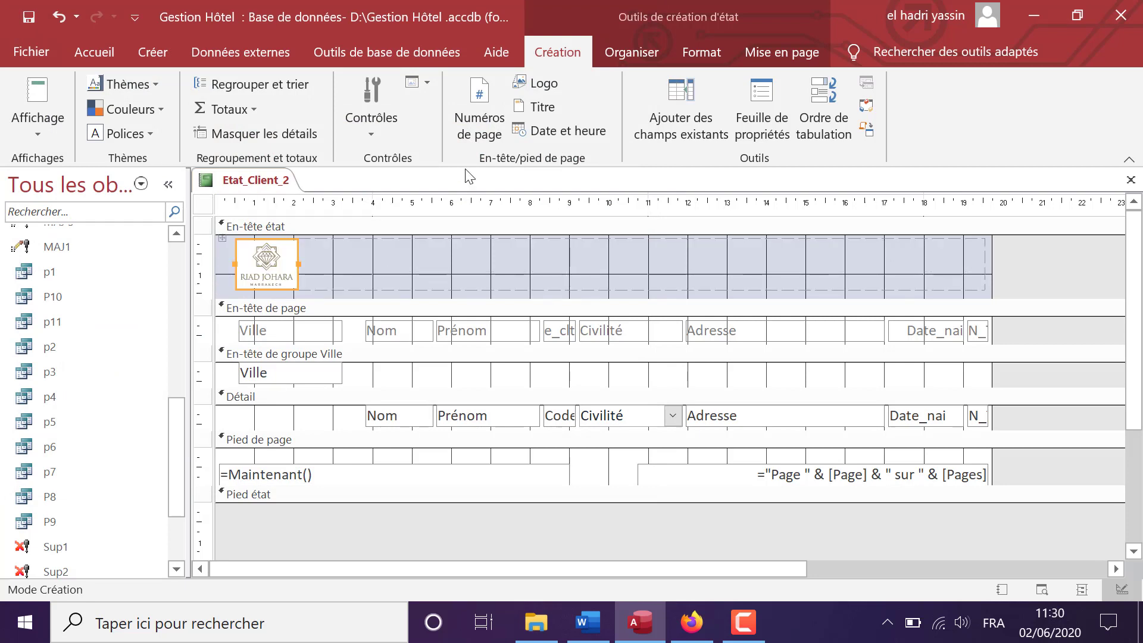
left_click(527, 107)
type("La ")
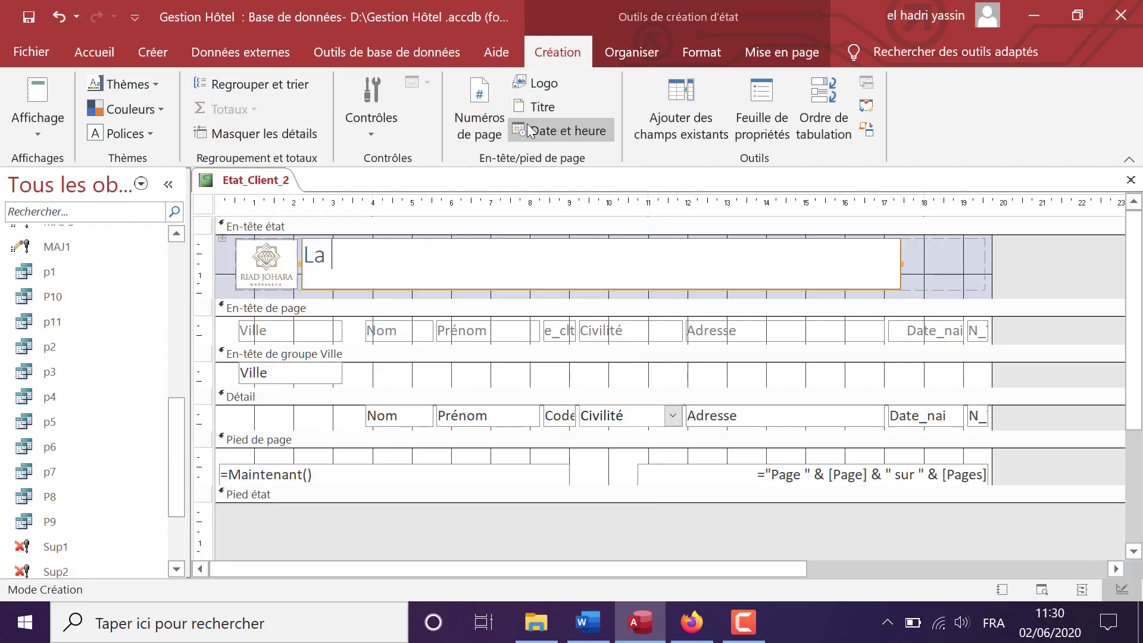
type("Liste De C")
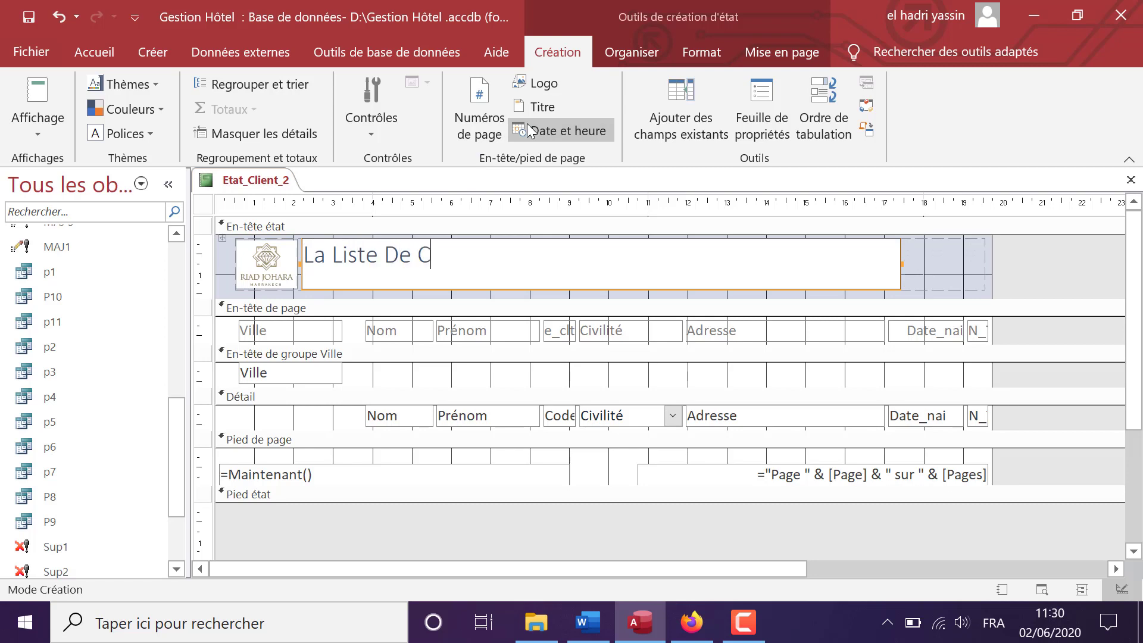
type("lient Par cille")
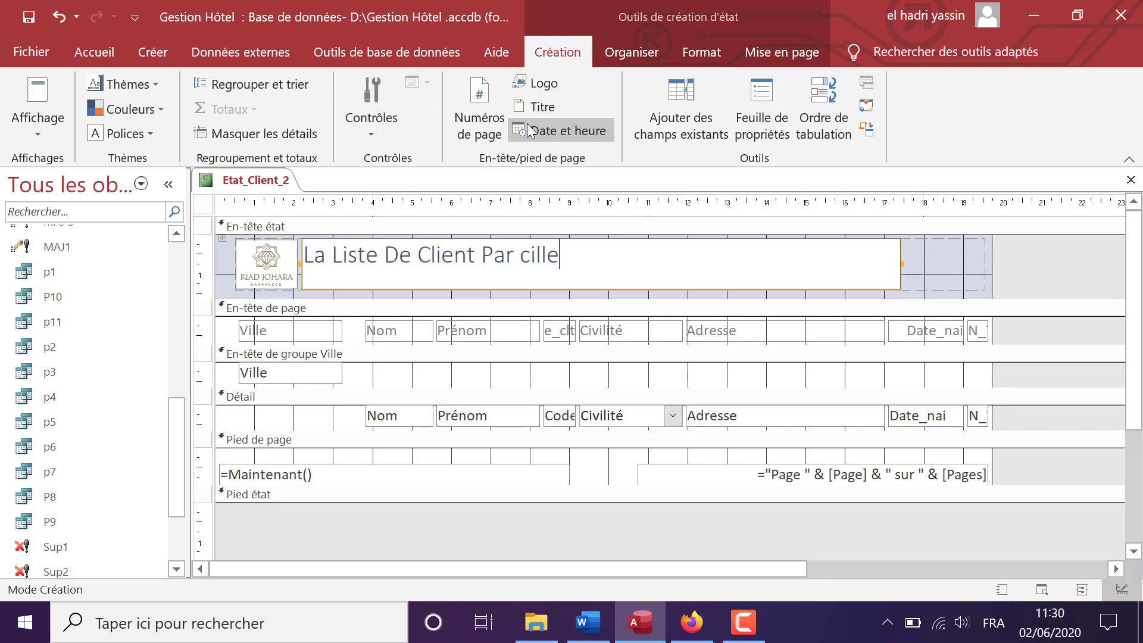
key("BackSpace")
key("BackSpace")
key("BackSpace")
key("BackSpace")
key("BackSpace")
type("Ville")
left_click(938, 266)
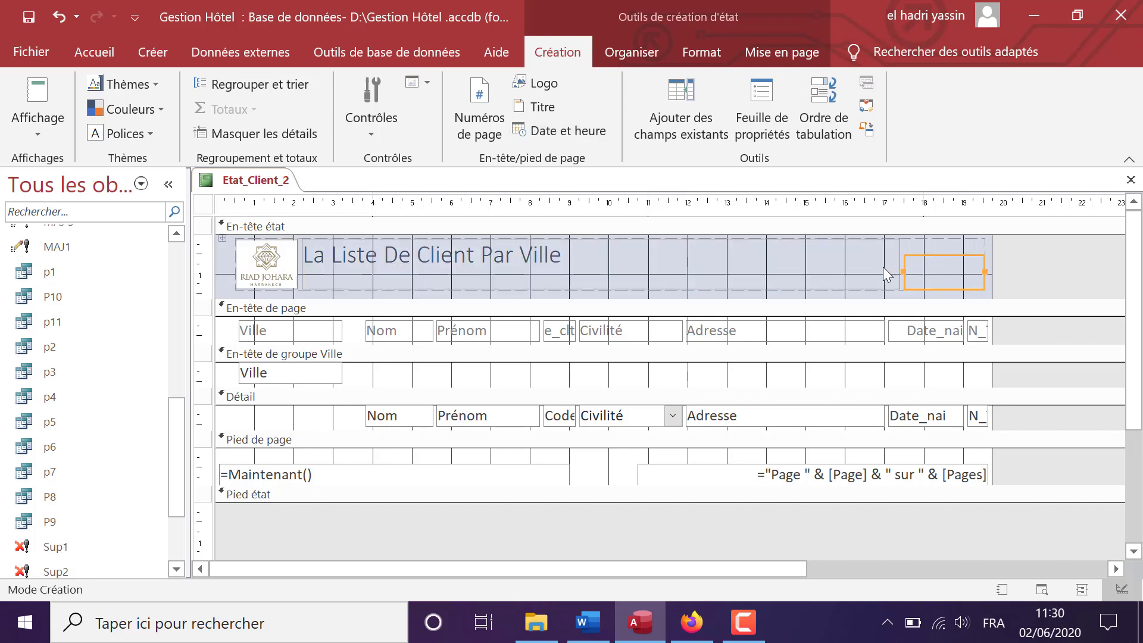
Insert the date in the 02/06/2020 format and the time with seconds into the report header.
left_click(881, 266)
left_click(566, 134)
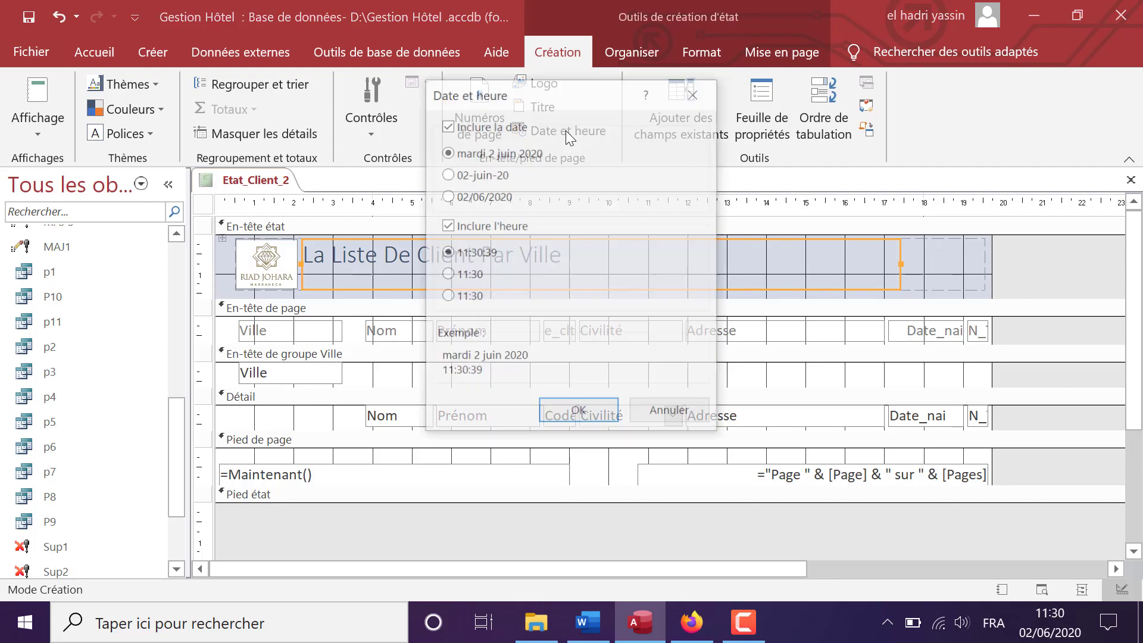
left_click(489, 199)
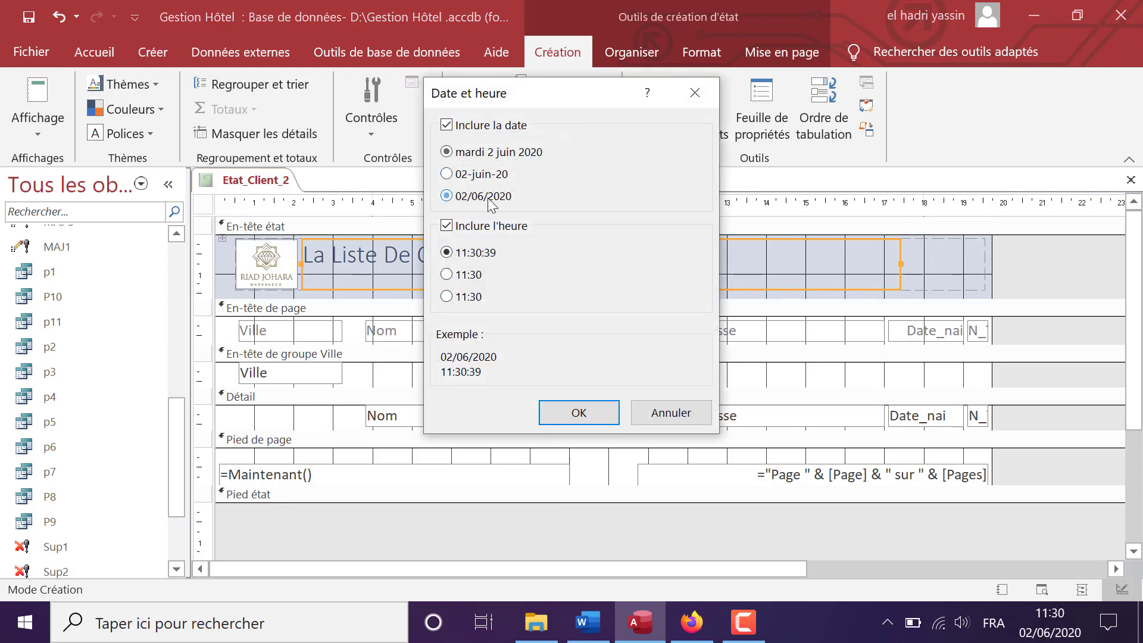
left_click(592, 415)
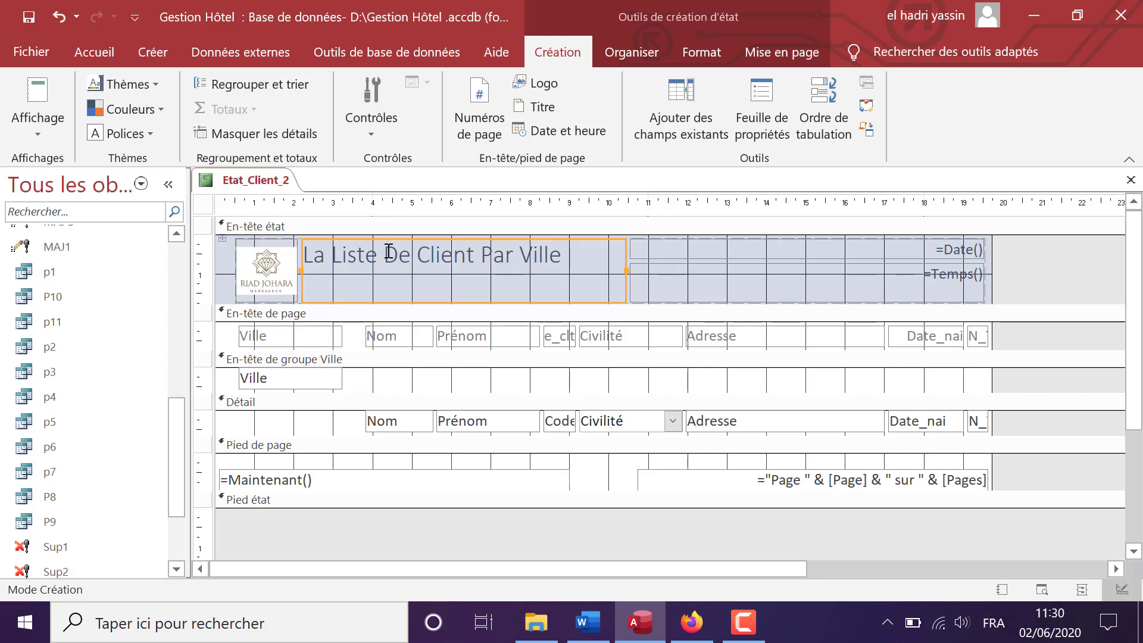
Remove the control layout from the logo, title, date and time in the report header.
left_click_drag(219, 251, 988, 284)
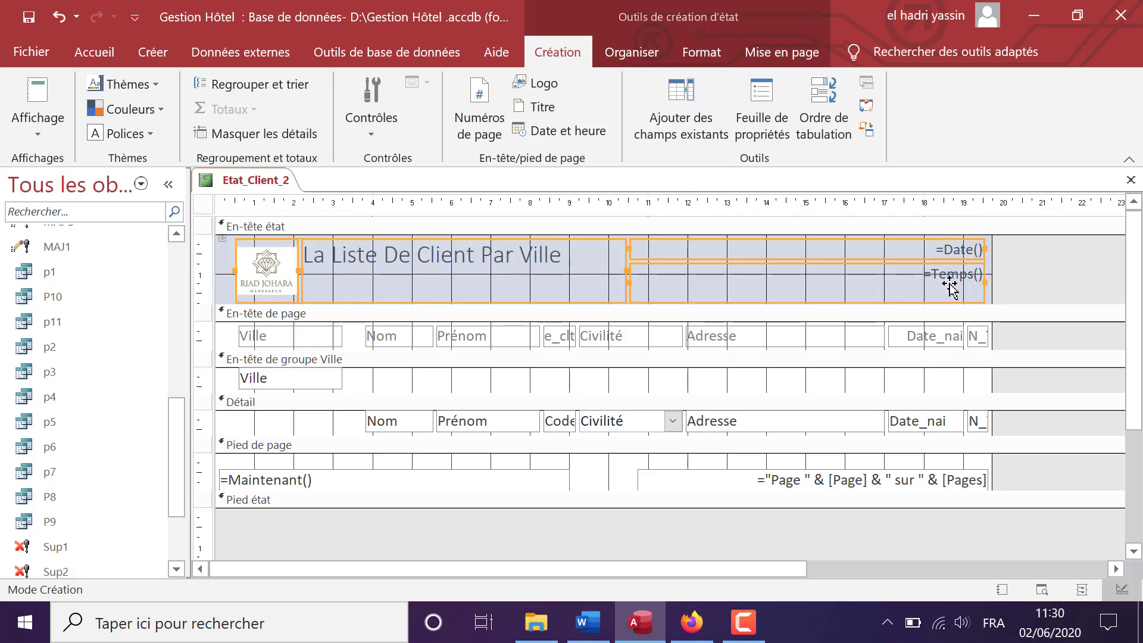
right_click(950, 288)
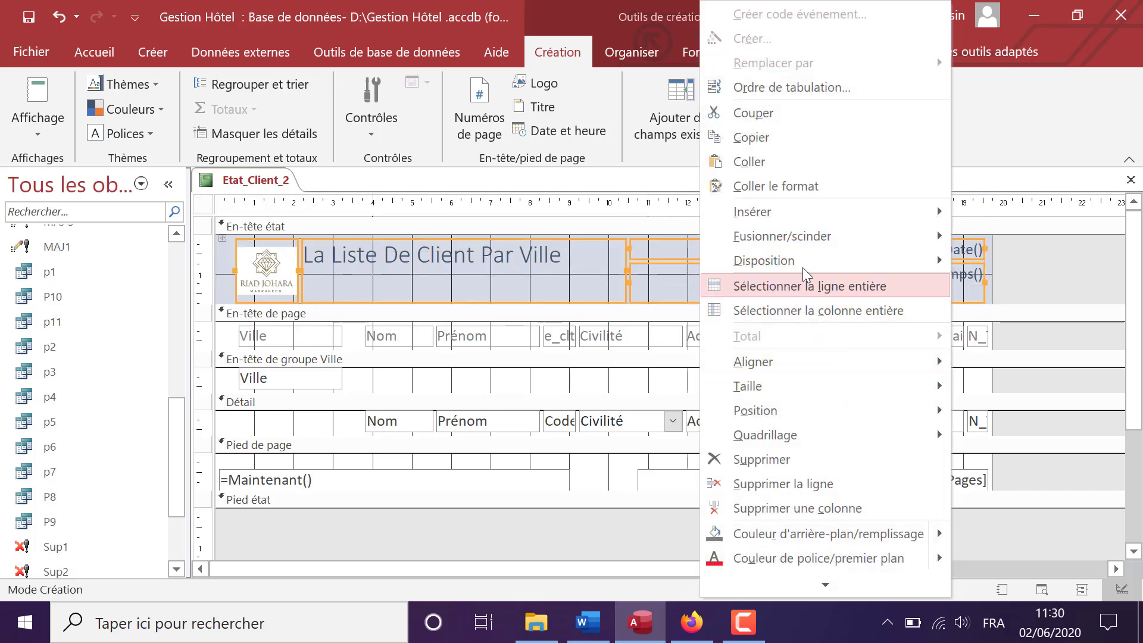
mouse_move(801, 262)
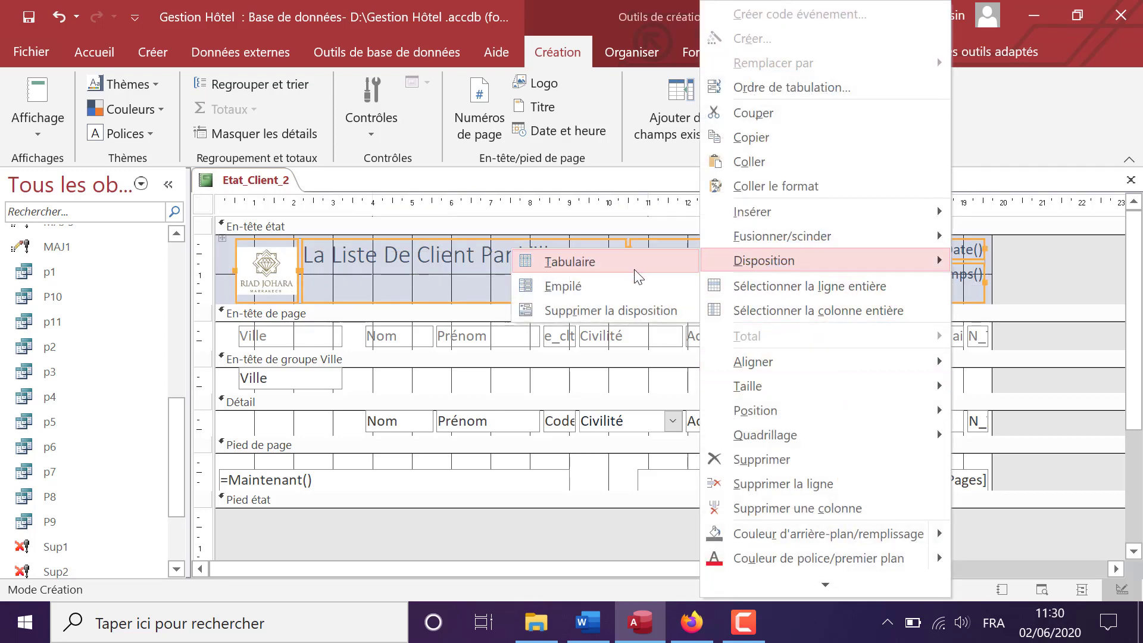
left_click(639, 311)
left_click(1024, 258)
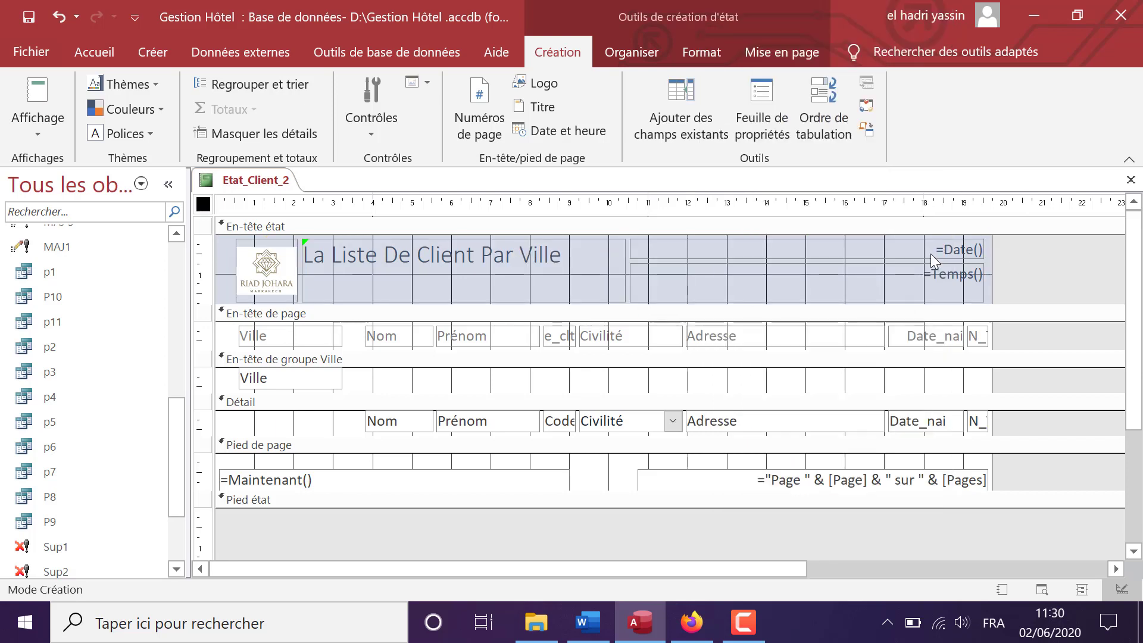
Narrow the date and time boxes in the report header to about 3.7 cm wide, keeping their right edges in place.
left_click(768, 247)
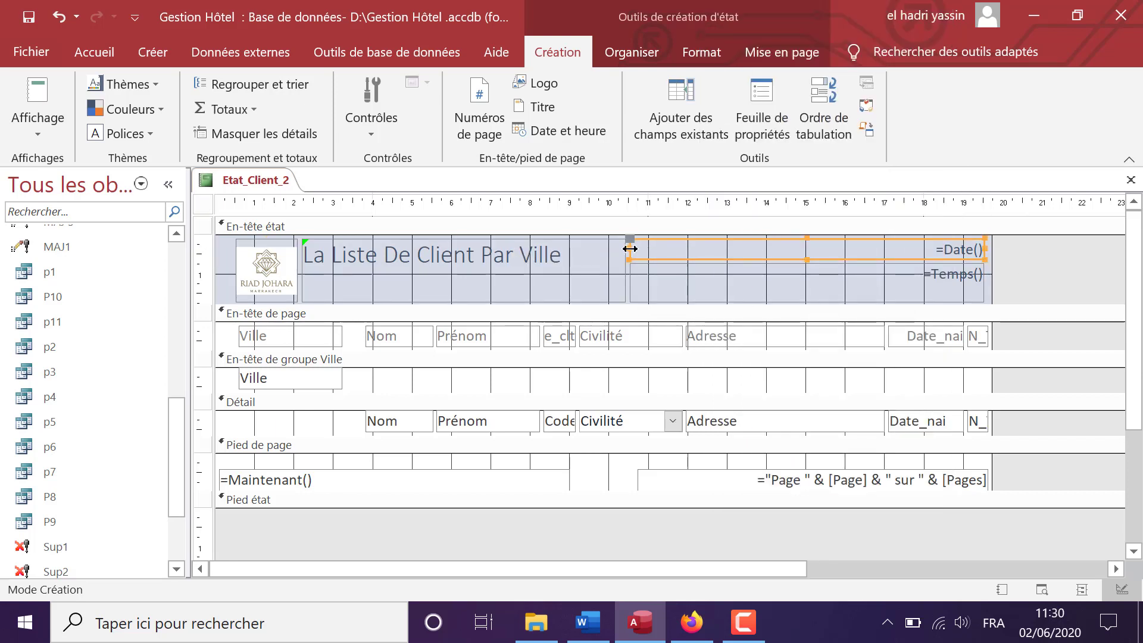
left_click_drag(629, 249, 837, 249)
left_click(642, 284)
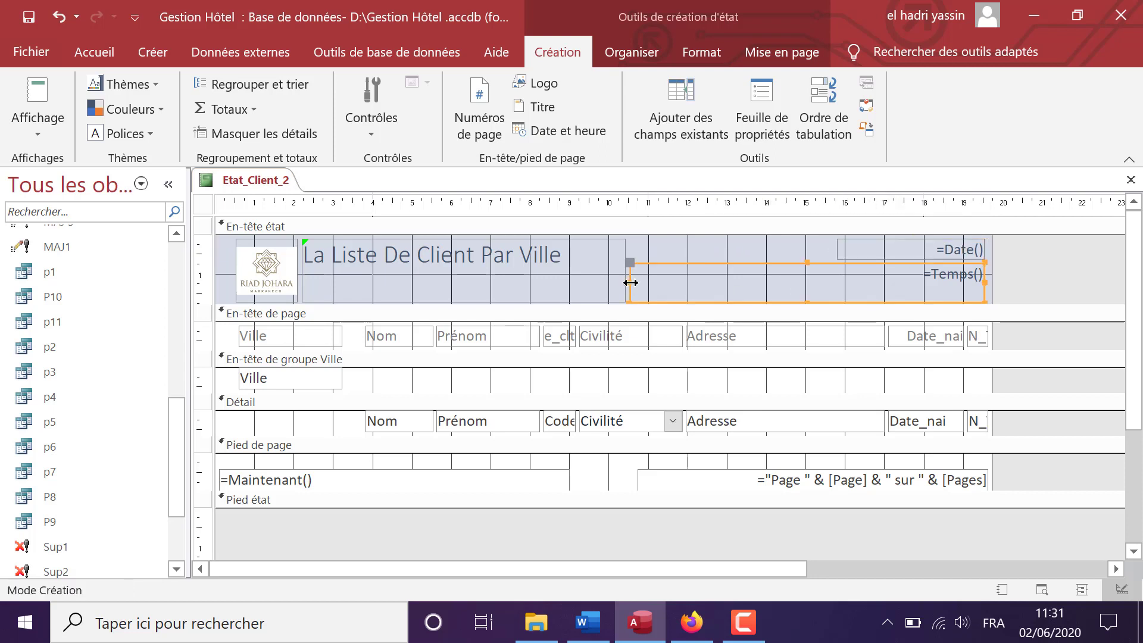
left_click_drag(630, 282, 837, 278)
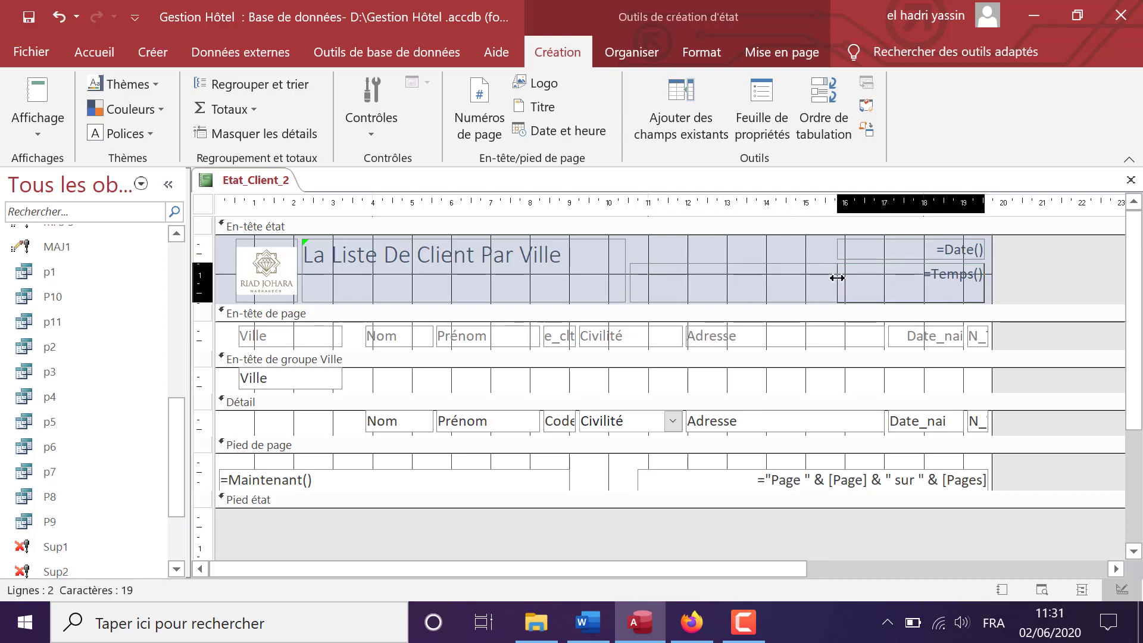
Resize the title label to about 9 cm wide and 1.1 cm high, and lower it slightly beside the logo.
left_click(599, 265)
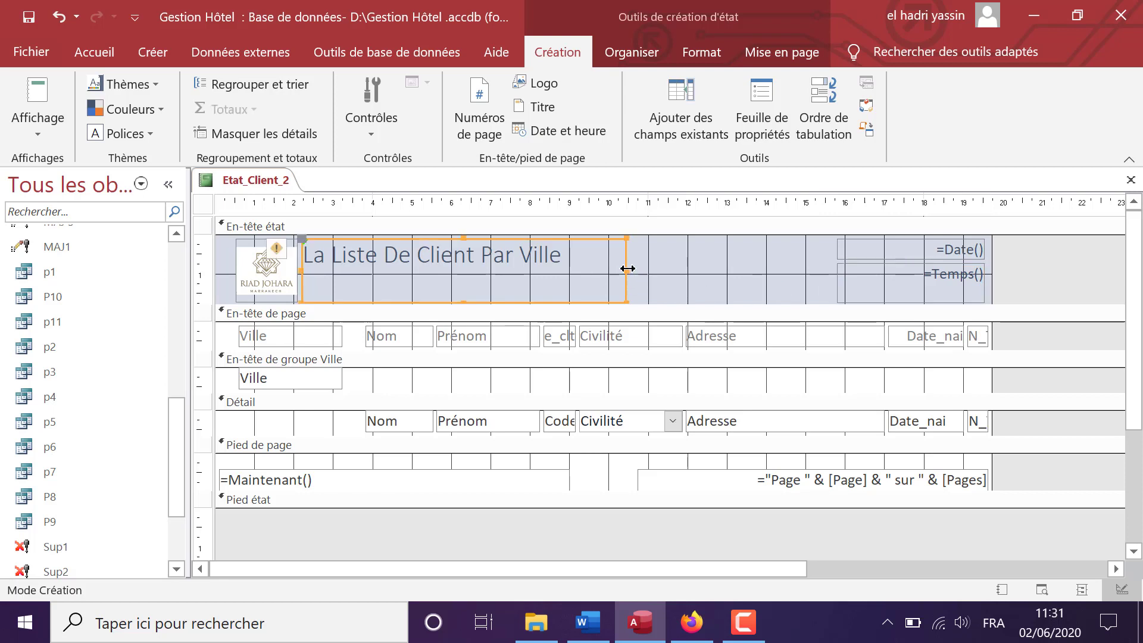
left_click_drag(627, 269, 660, 269)
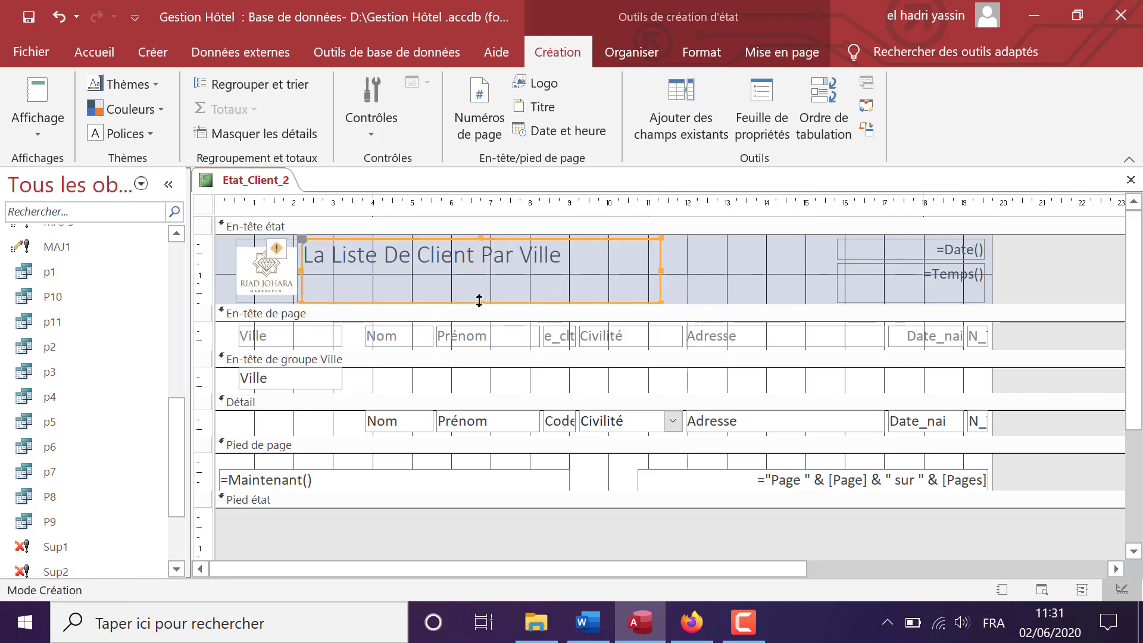
left_click_drag(480, 301, 479, 282)
left_click_drag(567, 240, 567, 254)
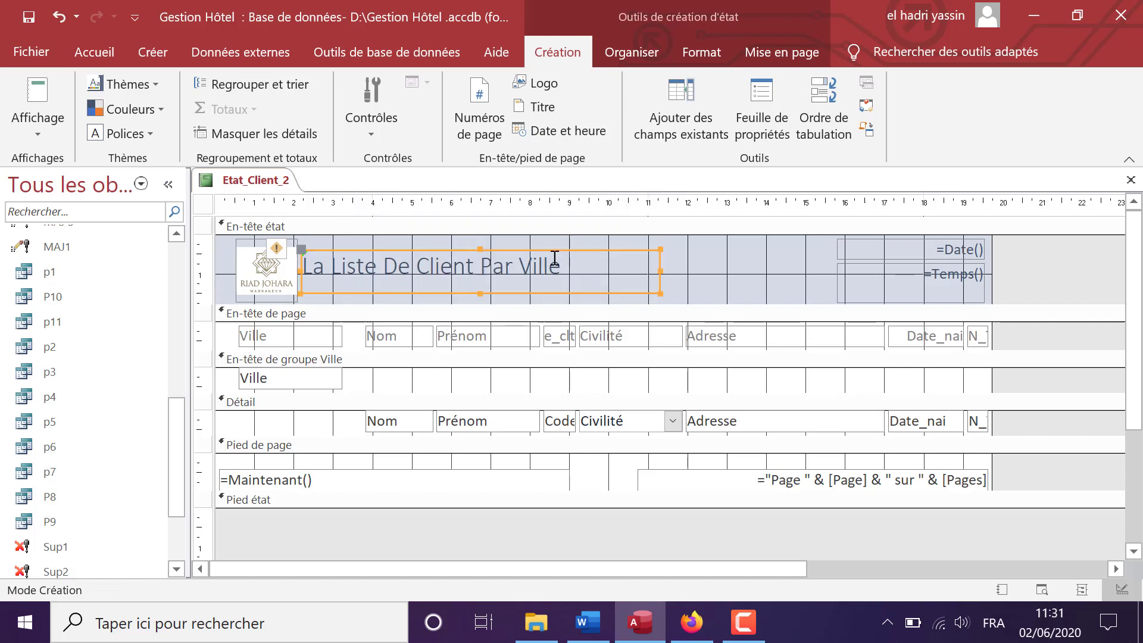
Format the title in bold red Algerian and widen its label to about 10.3 cm to fit the text.
left_click(691, 55)
left_click(257, 124)
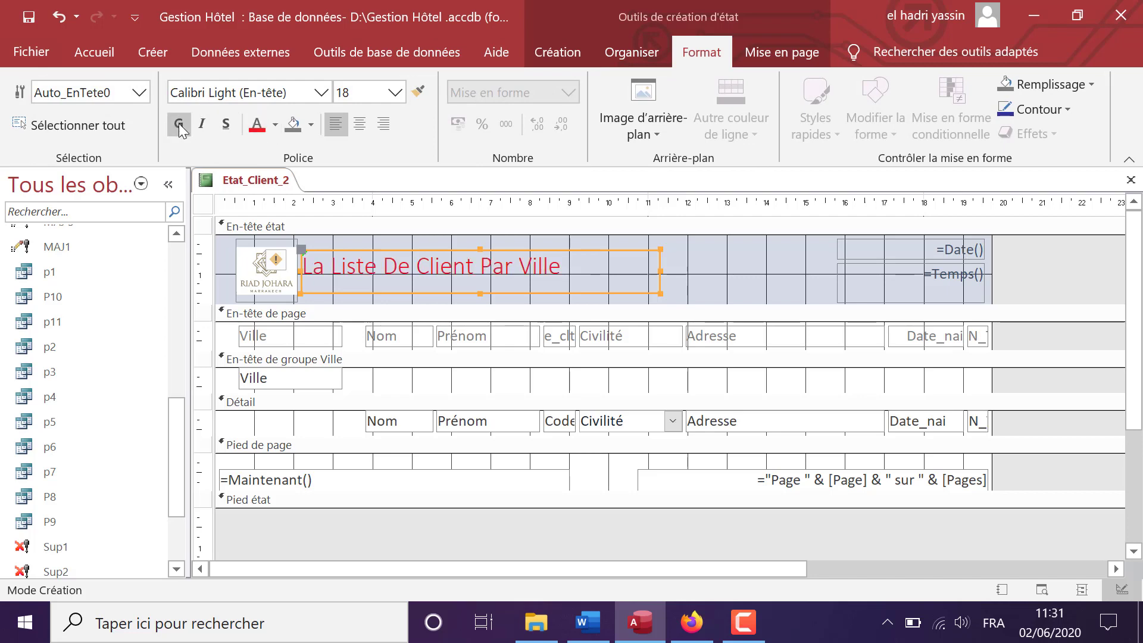
left_click(178, 124)
left_click(322, 92)
left_click(274, 189)
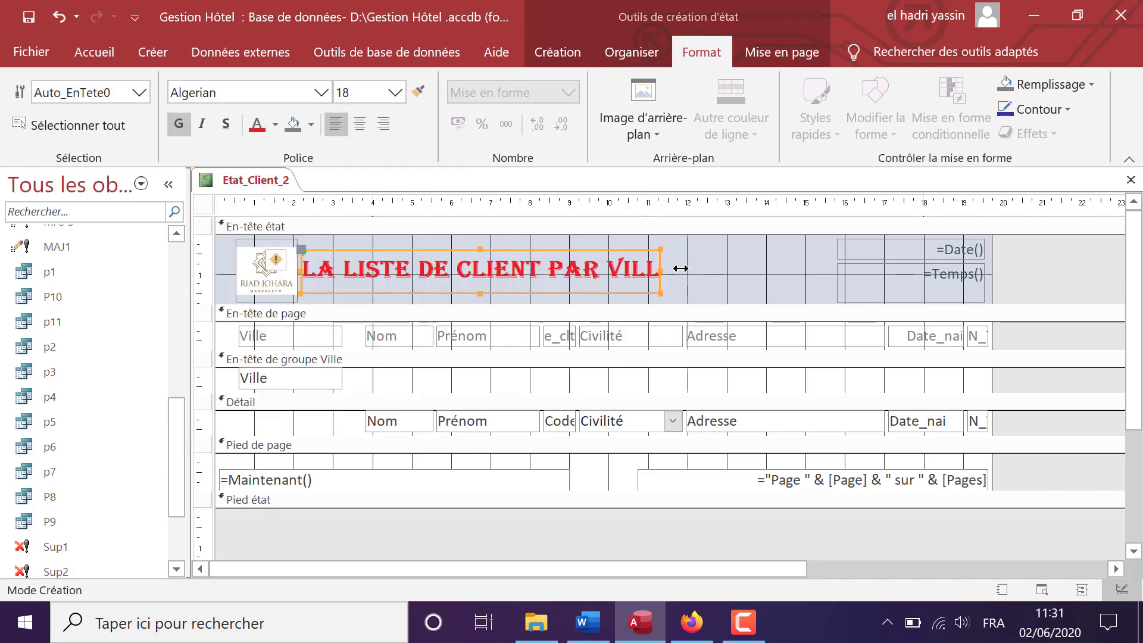
left_click_drag(680, 268, 708, 267)
Set the date and time boxes in the report header to bold blue text.
left_click(830, 257)
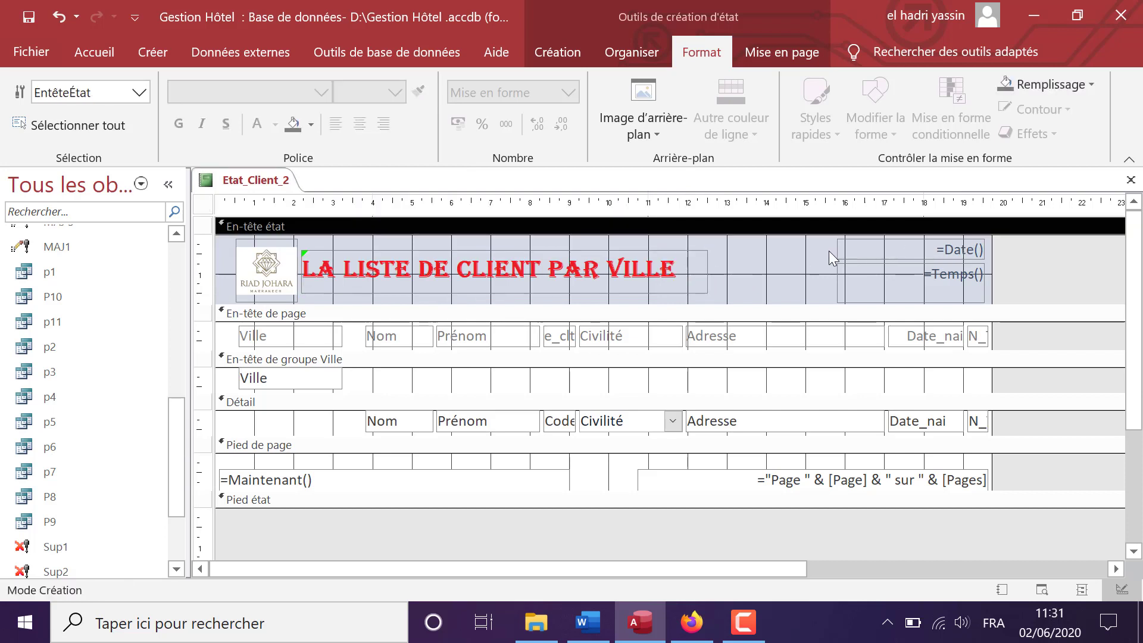
left_click_drag(828, 251, 917, 269)
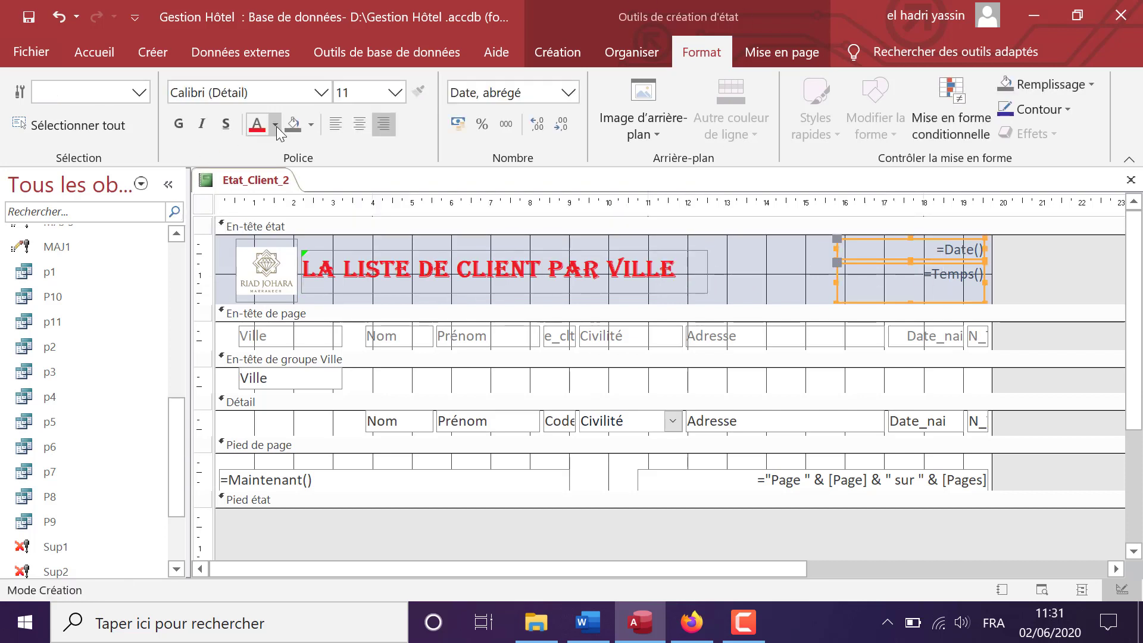
left_click(276, 125)
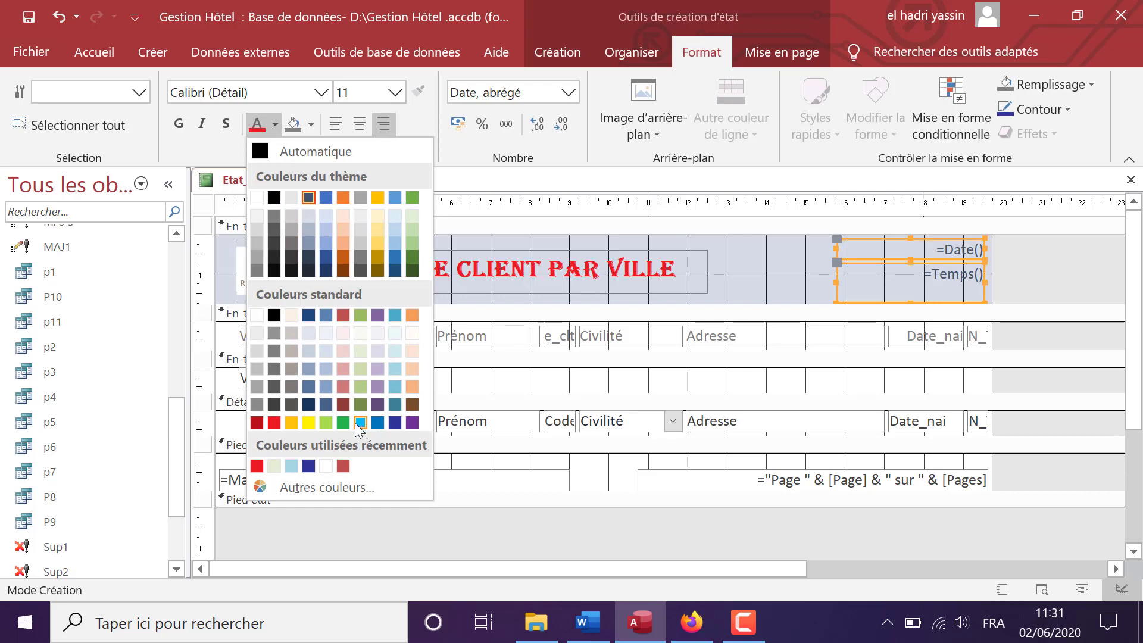
left_click(377, 422)
left_click(180, 126)
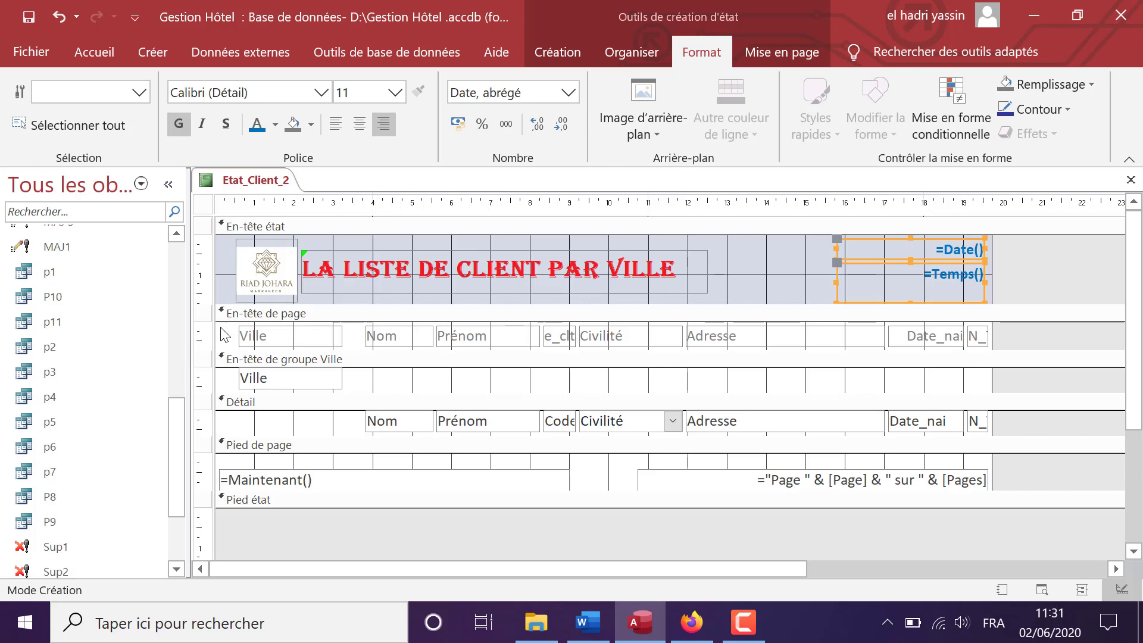
Arrange all labels and fields of the page header, Ville group header and detail sections in a tabular layout.
left_click_drag(224, 334, 990, 430)
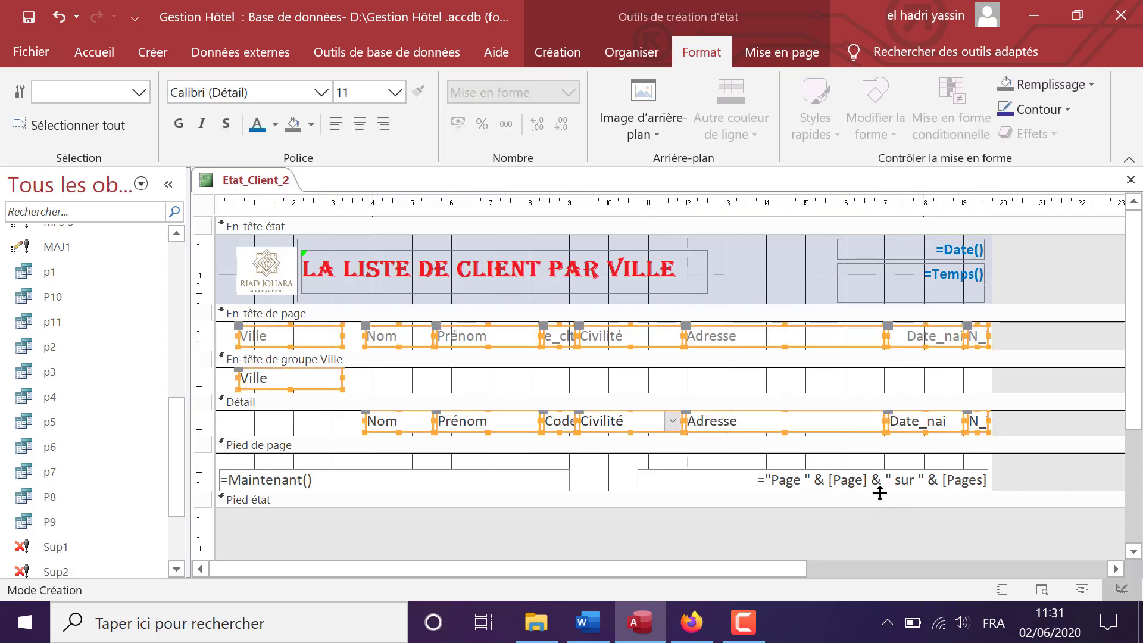
left_click(622, 56)
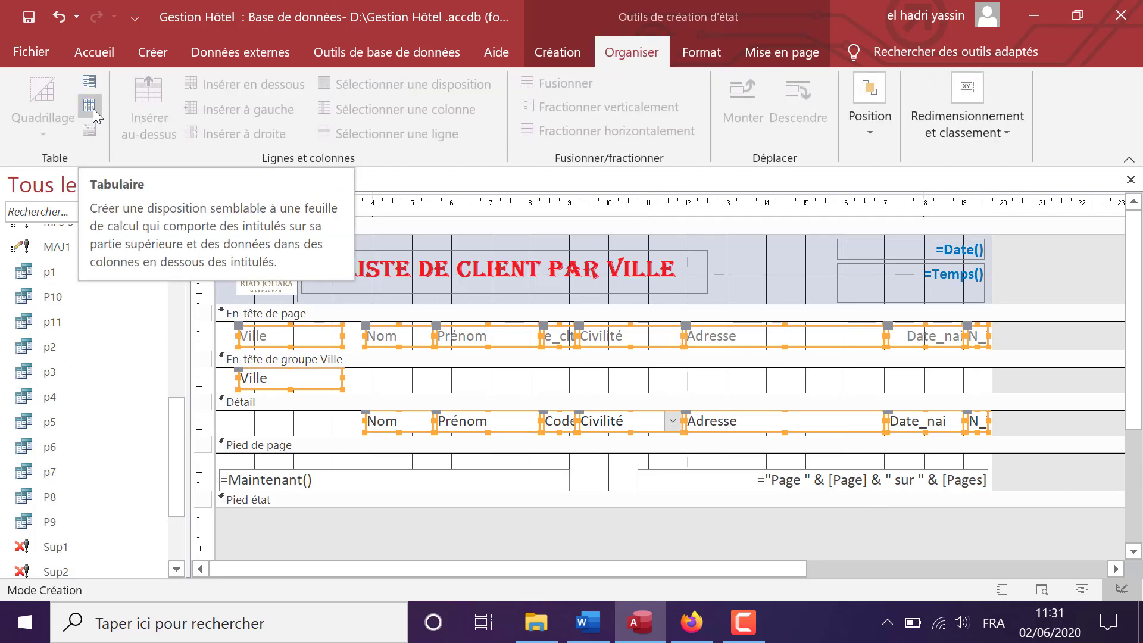
left_click(92, 109)
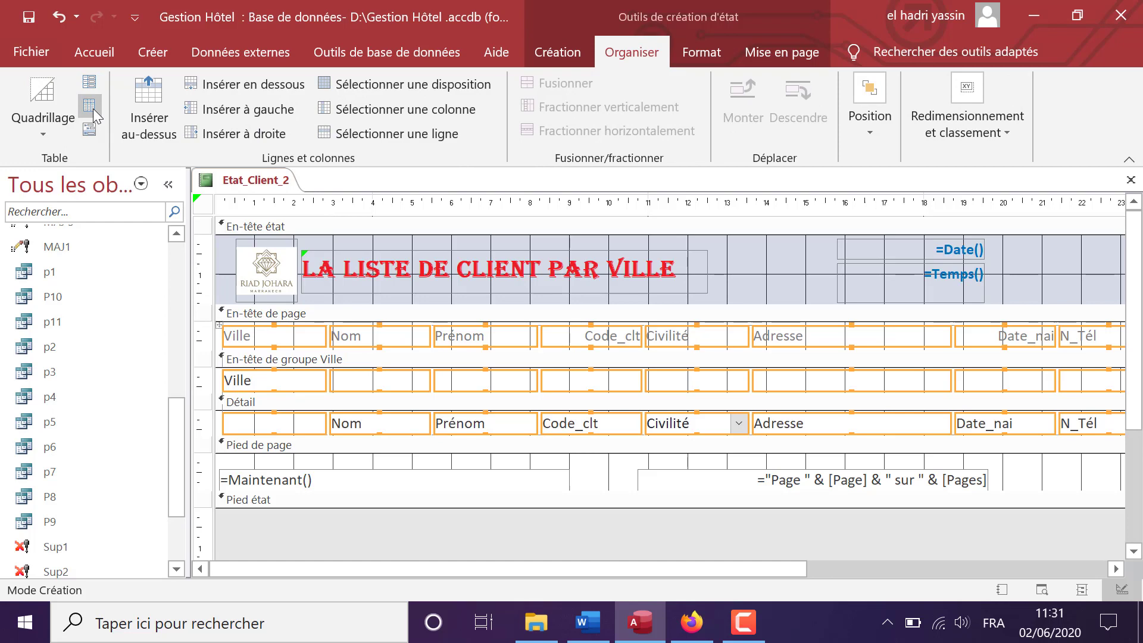
Give the selected labels and fields a red outline with the third line thickness.
left_click(704, 56)
left_click(1053, 110)
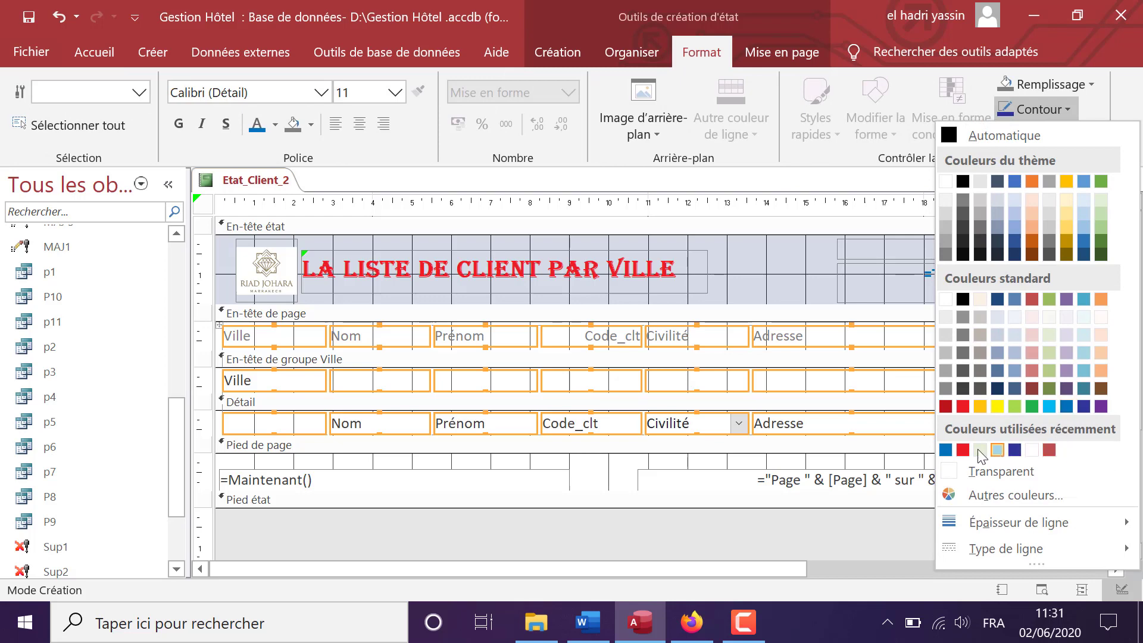
left_click(1049, 450)
left_click(1043, 112)
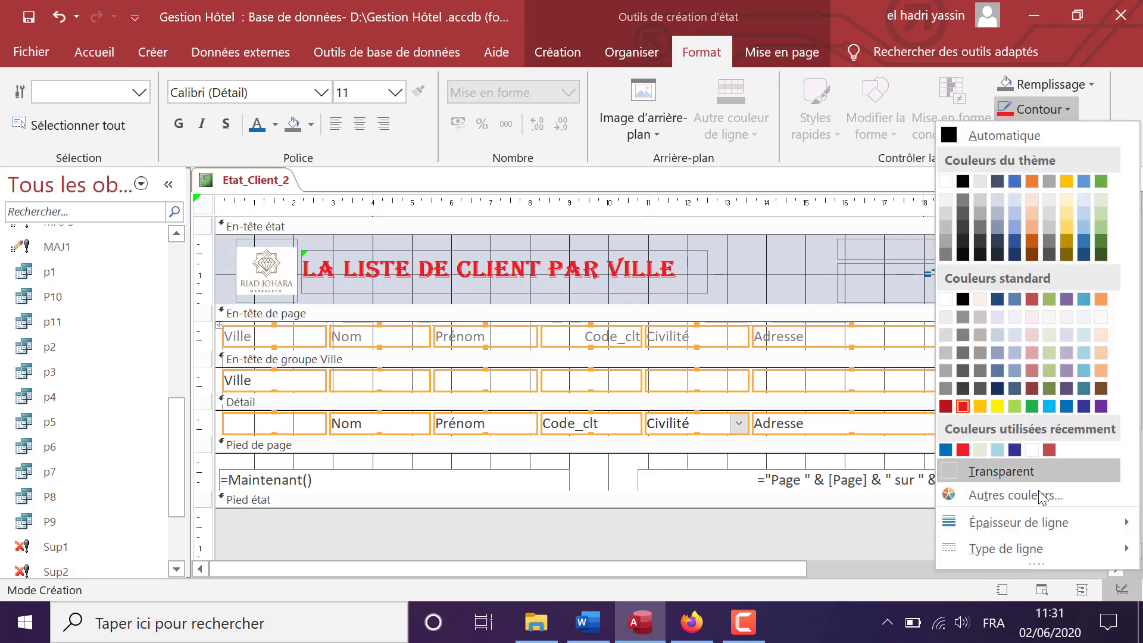
mouse_move(1040, 522)
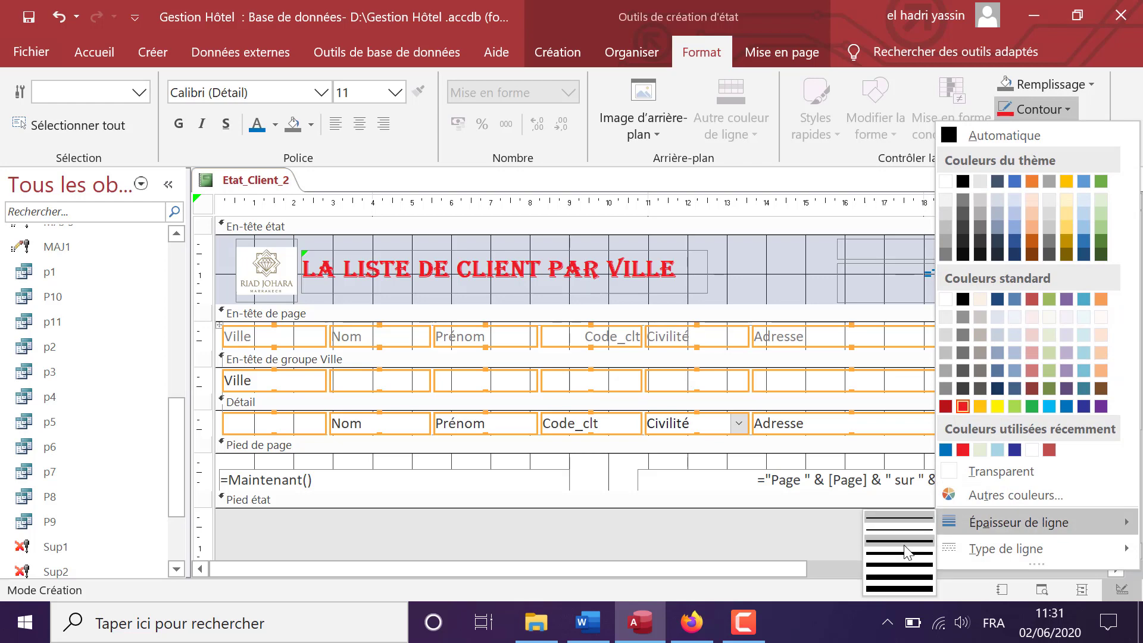
left_click(906, 541)
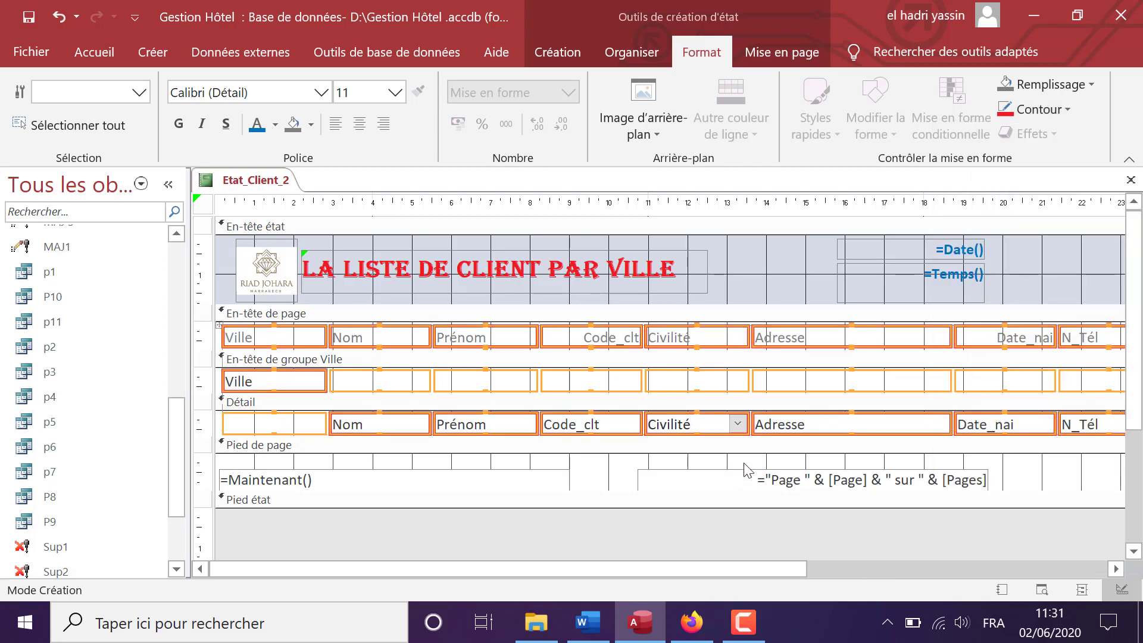
Apply the shadowed special effect to the selected labels and fields and center their text.
right_click(784, 434)
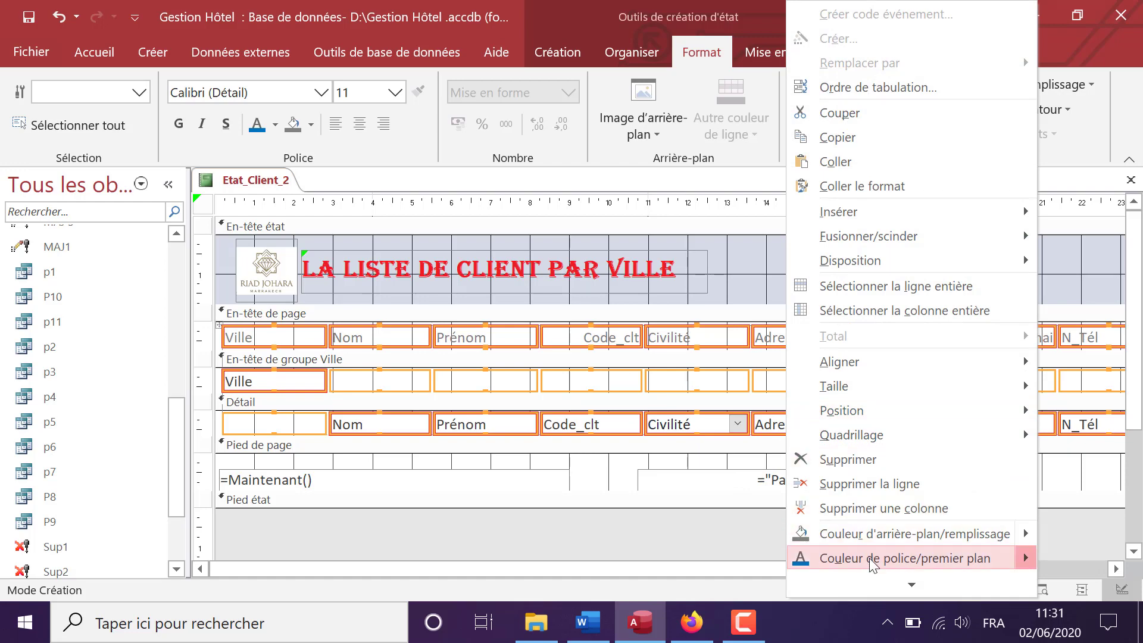
mouse_move(833, 543)
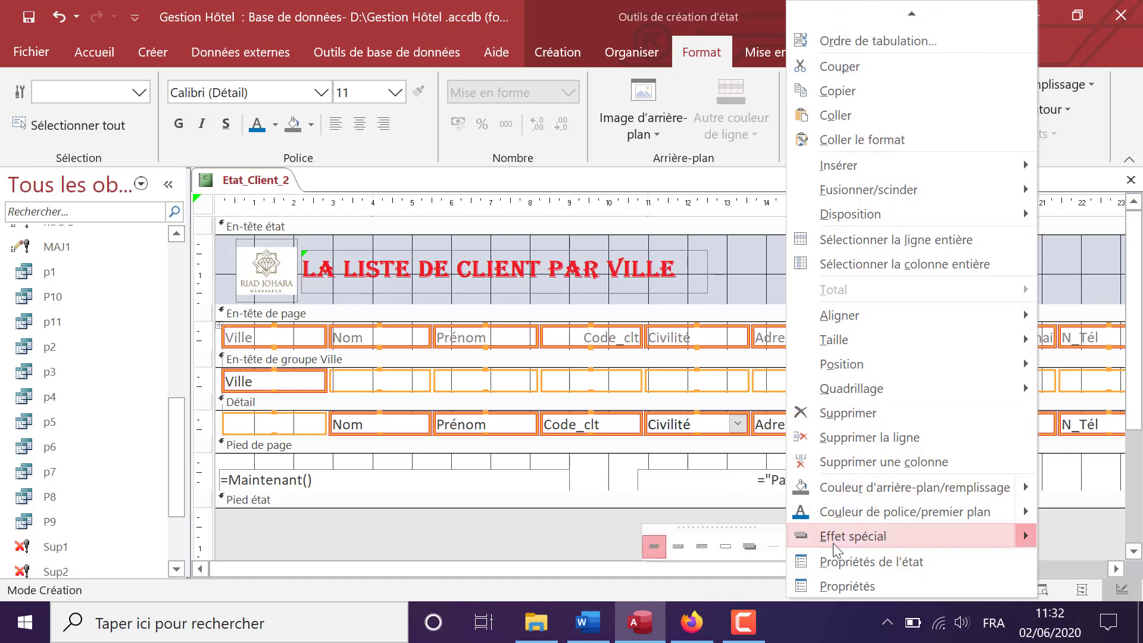
left_click(752, 552)
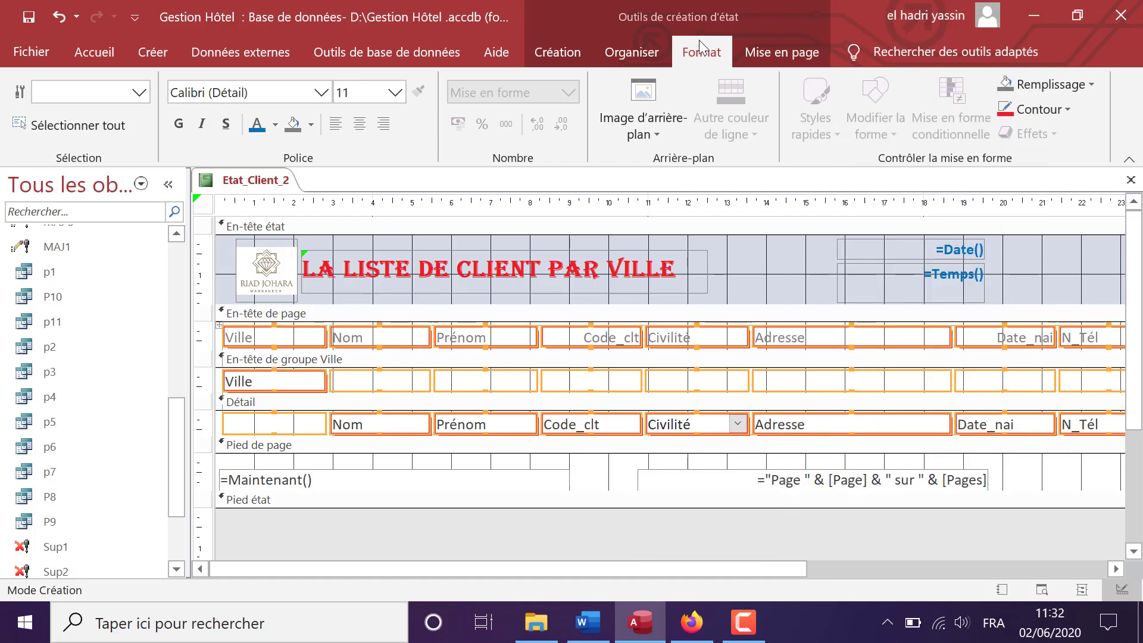
left_click(359, 124)
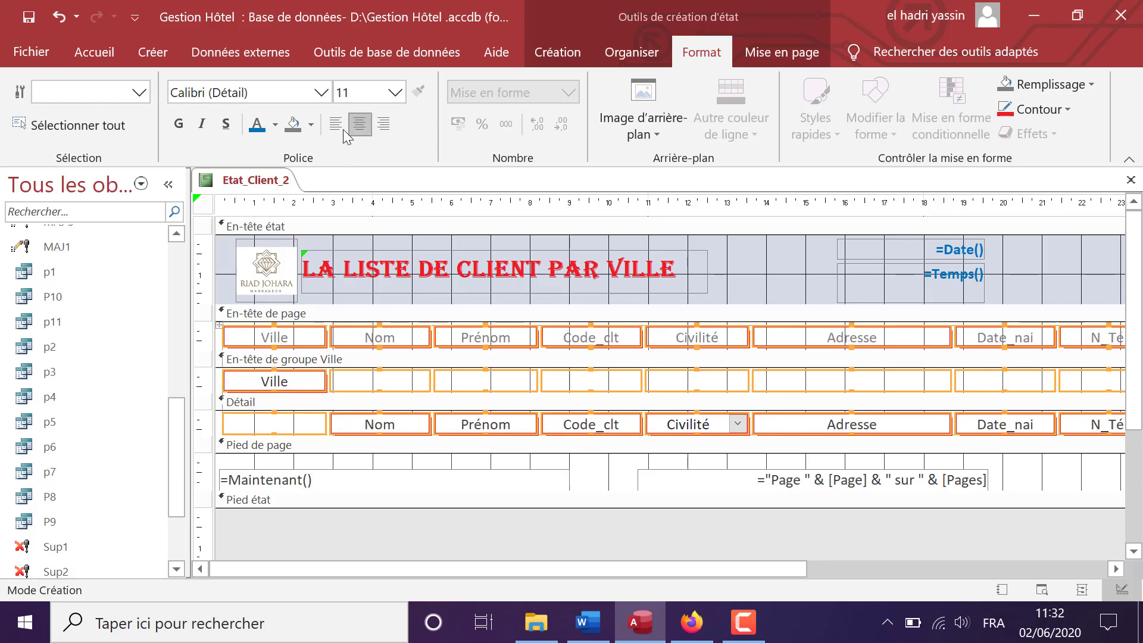
Set the font of the selected labels and fields to Bell MT and make them bold.
left_click(231, 93)
type("Bell MT")
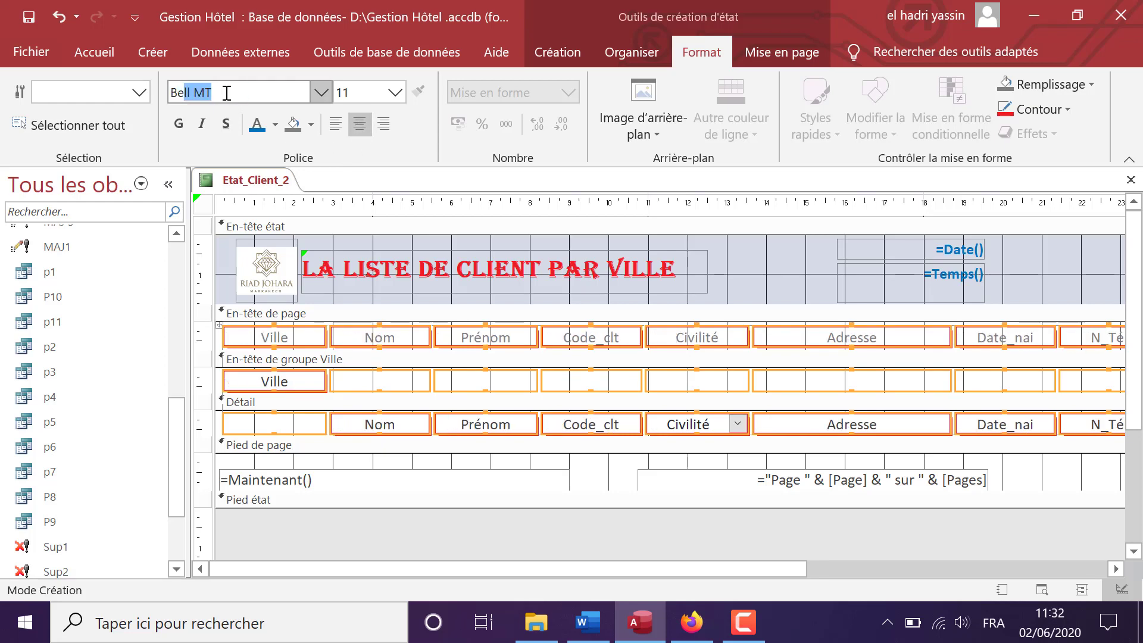
key("Return")
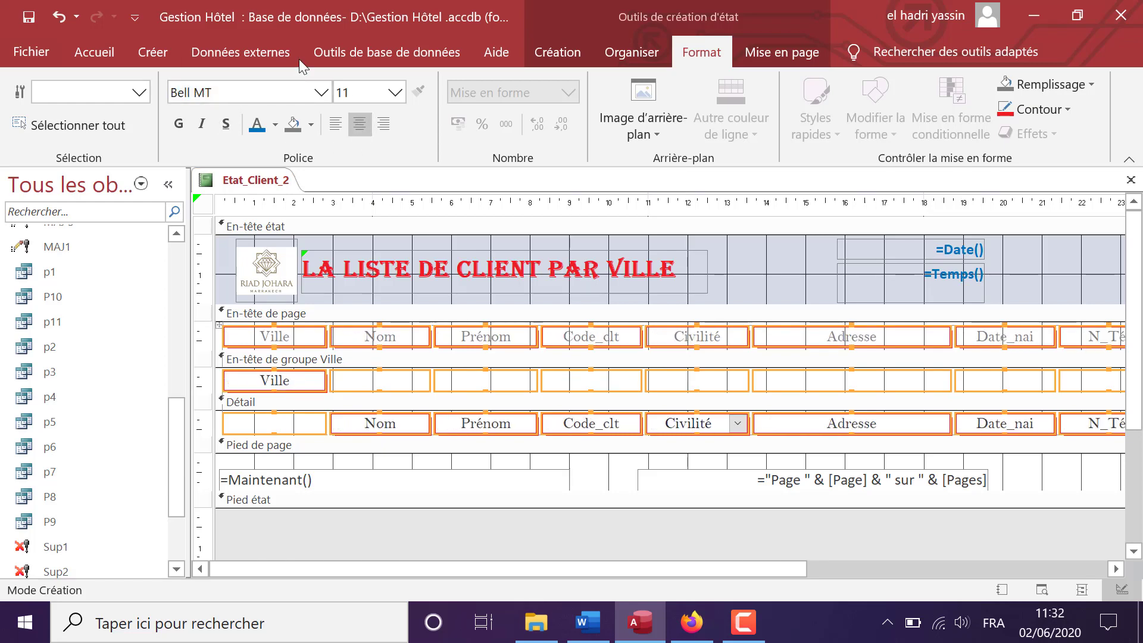
left_click(180, 128)
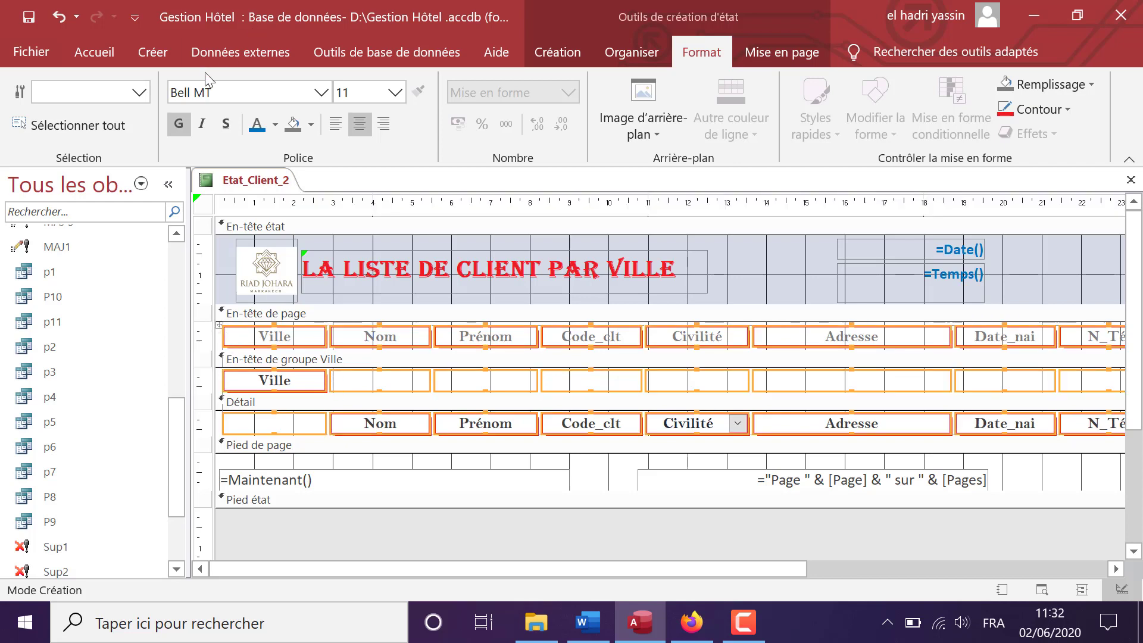
Display the report in Report view and check the layout of the clients grouped by Ville.
left_click(565, 55)
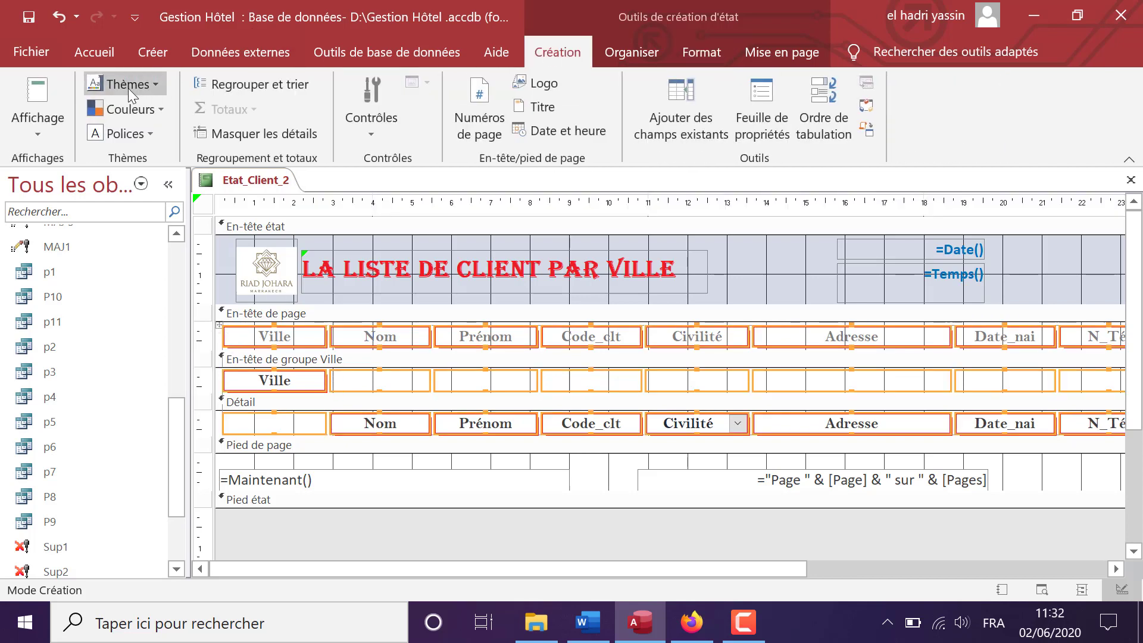
left_click(42, 90)
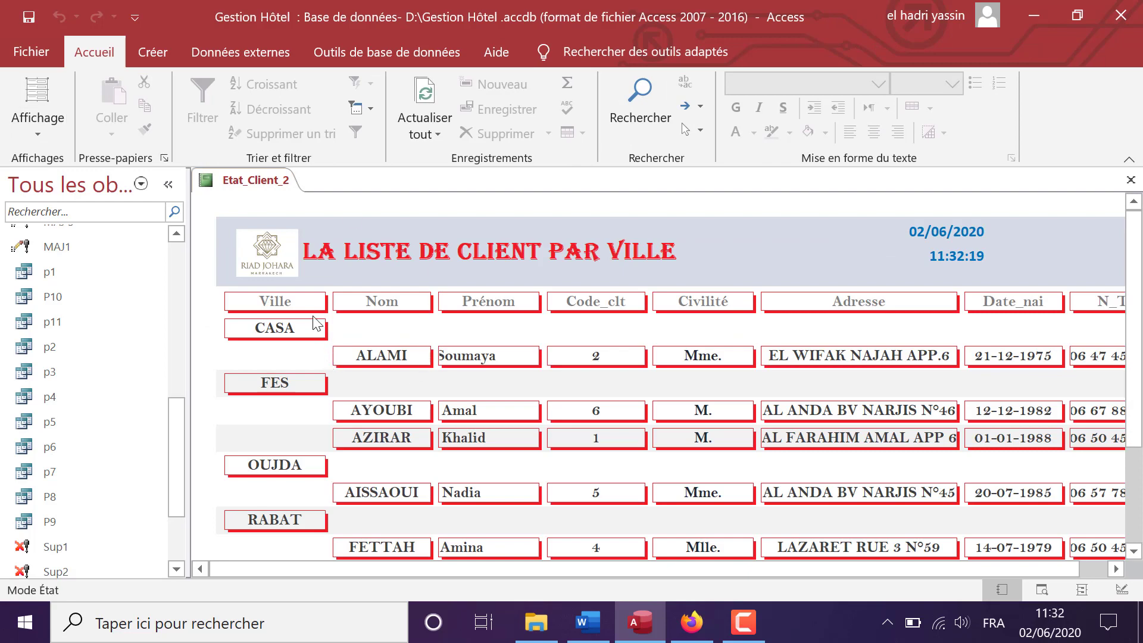
scroll(380, 410, "down", 1)
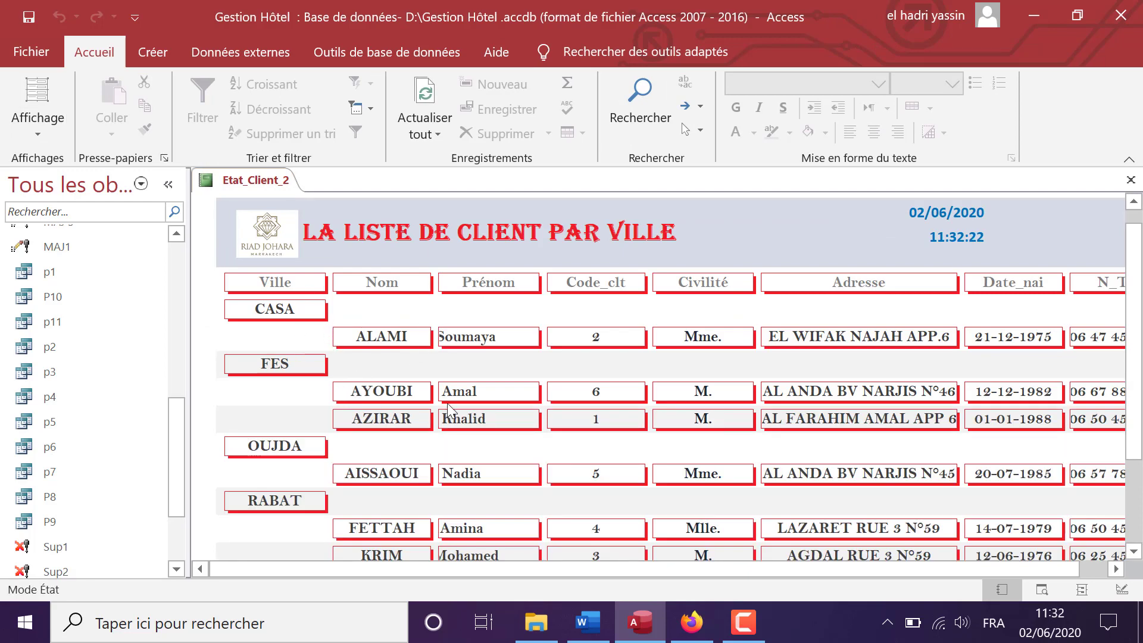
scroll(447, 404, "down", 1)
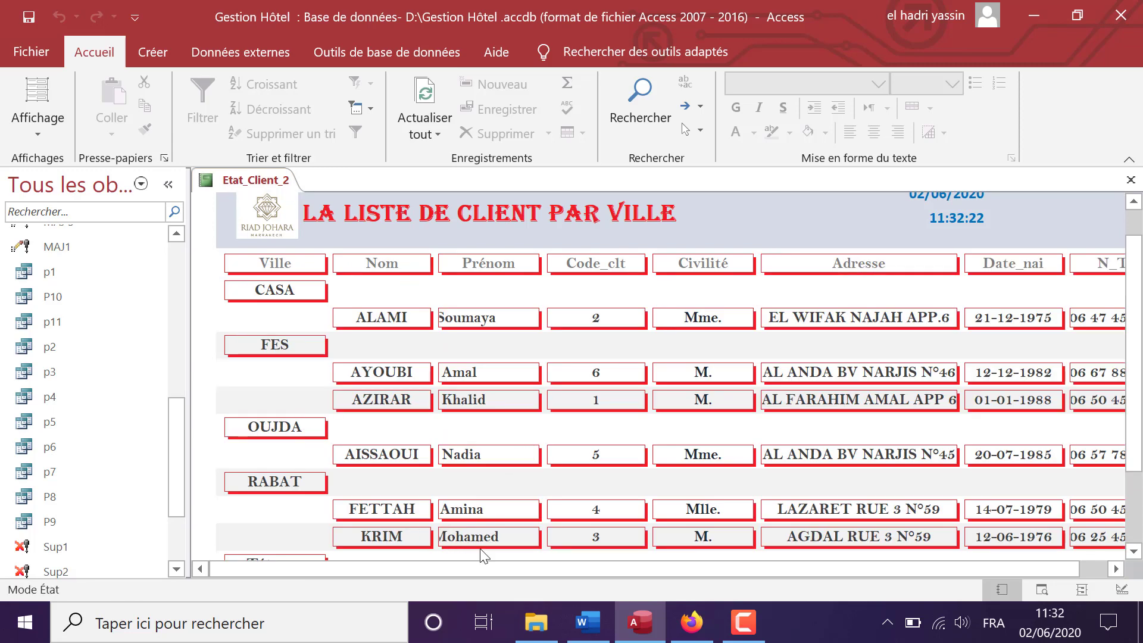
scroll(464, 516, "down", 2)
scroll(482, 513, "up", 2)
mouse_move(618, 571)
left_mouse_down()
mouse_move(813, 575)
mouse_move(638, 576)
left_mouse_up()
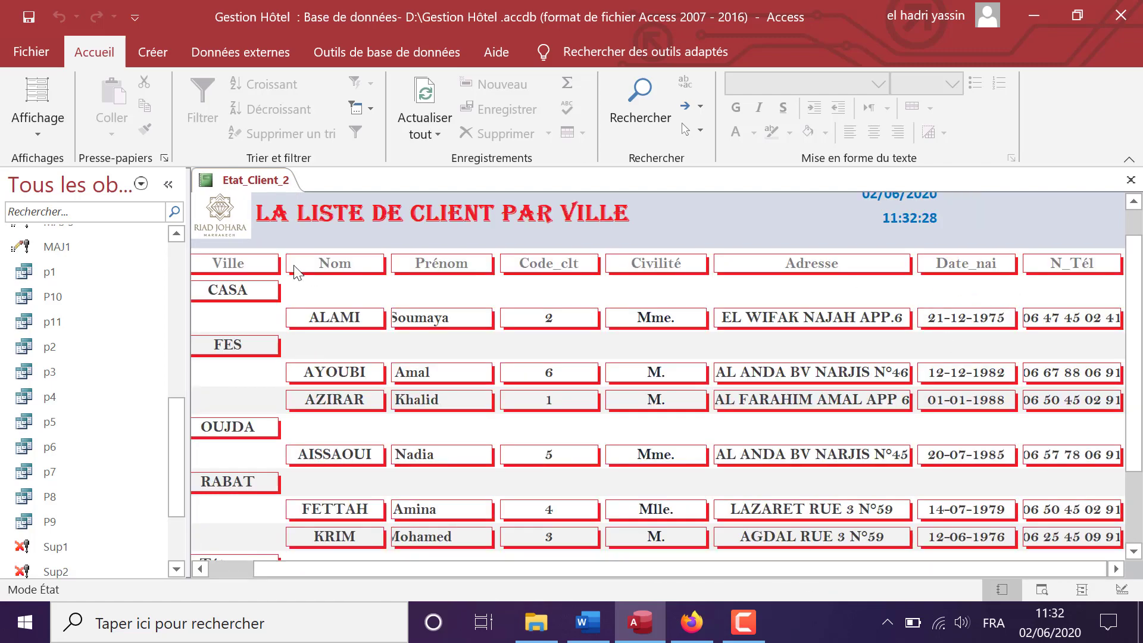
Switch the report to Layout view (Mode Page) and narrow the Ville column, including its heading and group values.
right_click(228, 181)
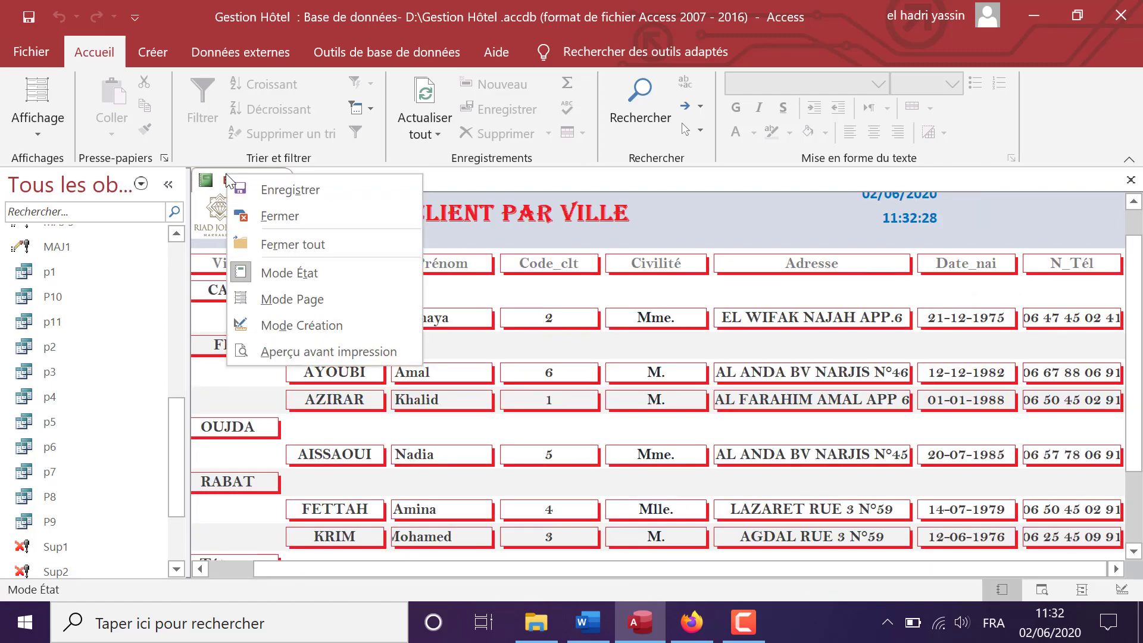
left_click(309, 305)
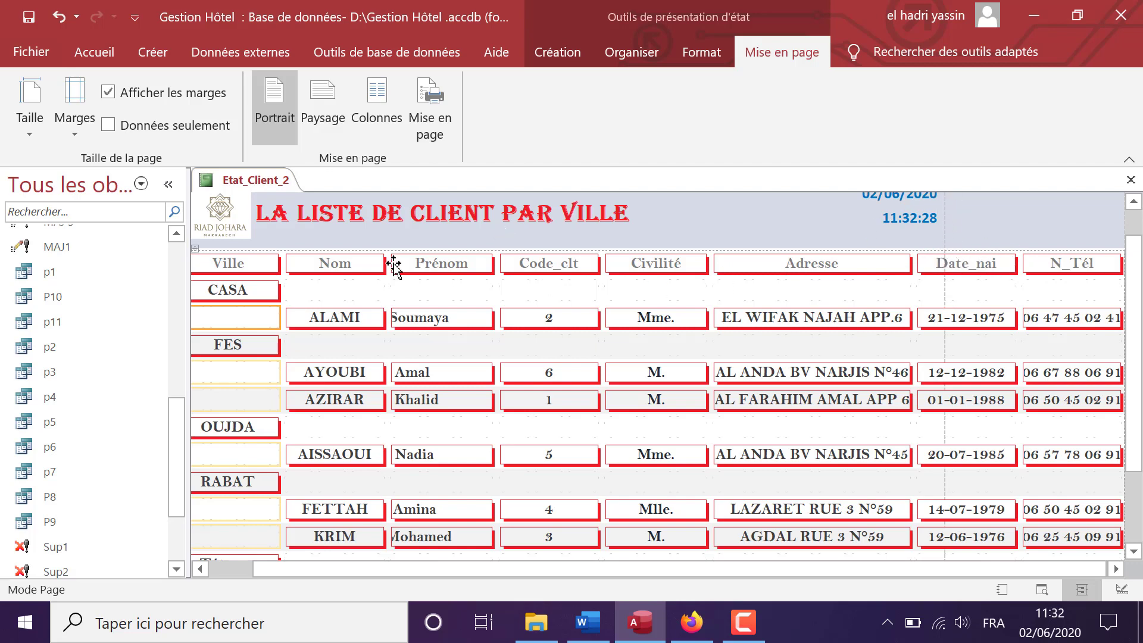
left_click(267, 271)
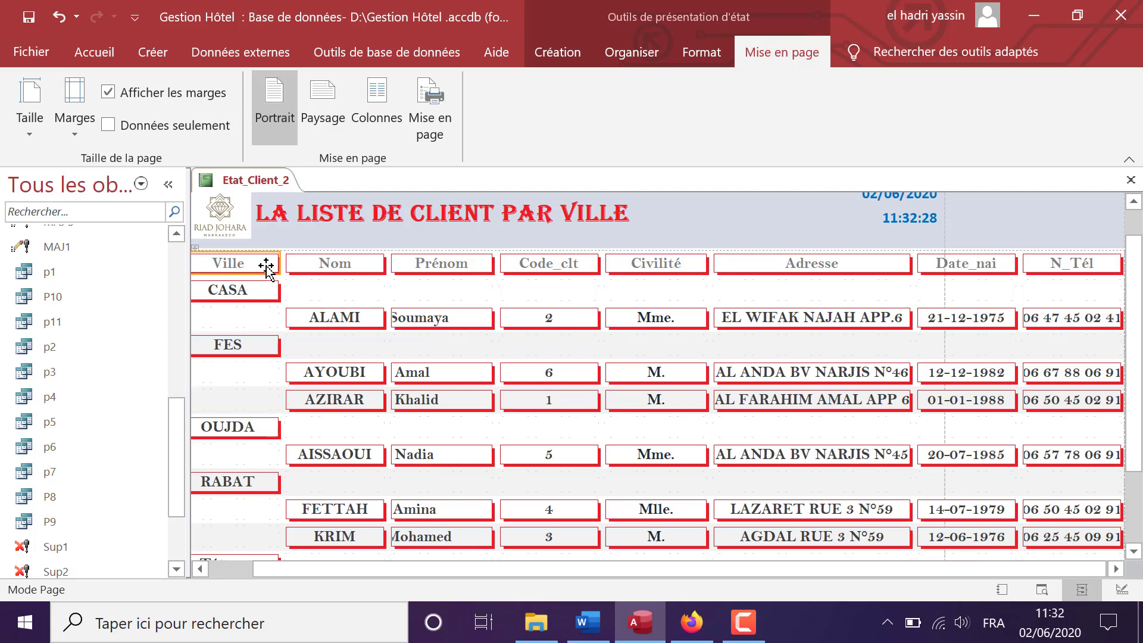
left_click(269, 297)
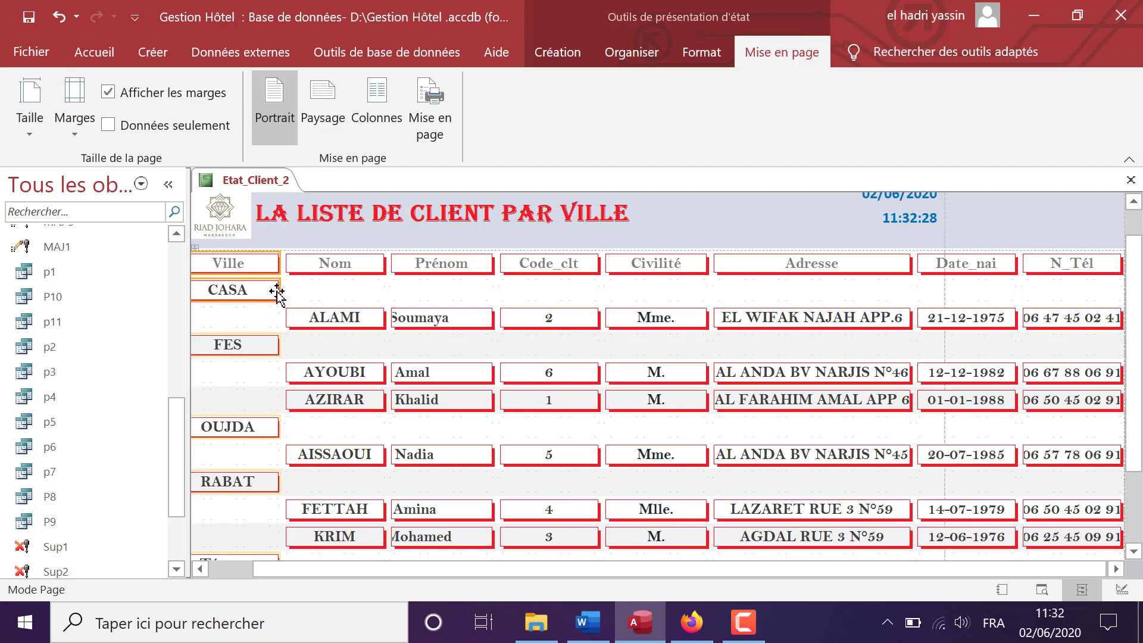
left_click_drag(277, 290, 267, 289)
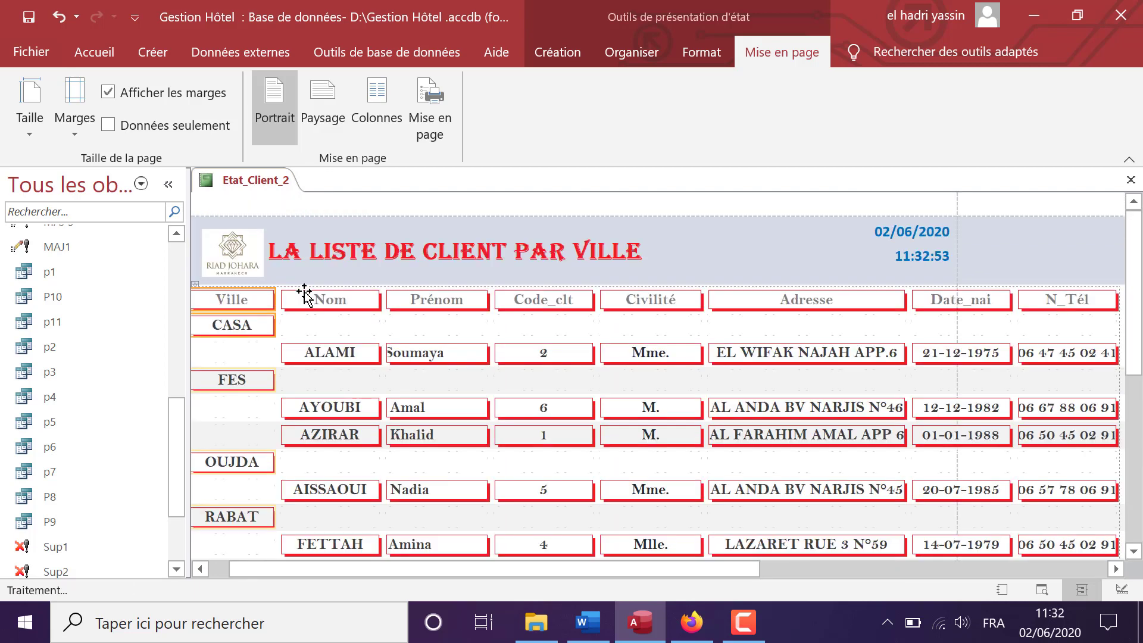
Select the Nom heading together with its values and narrow the column slightly.
left_click(358, 301)
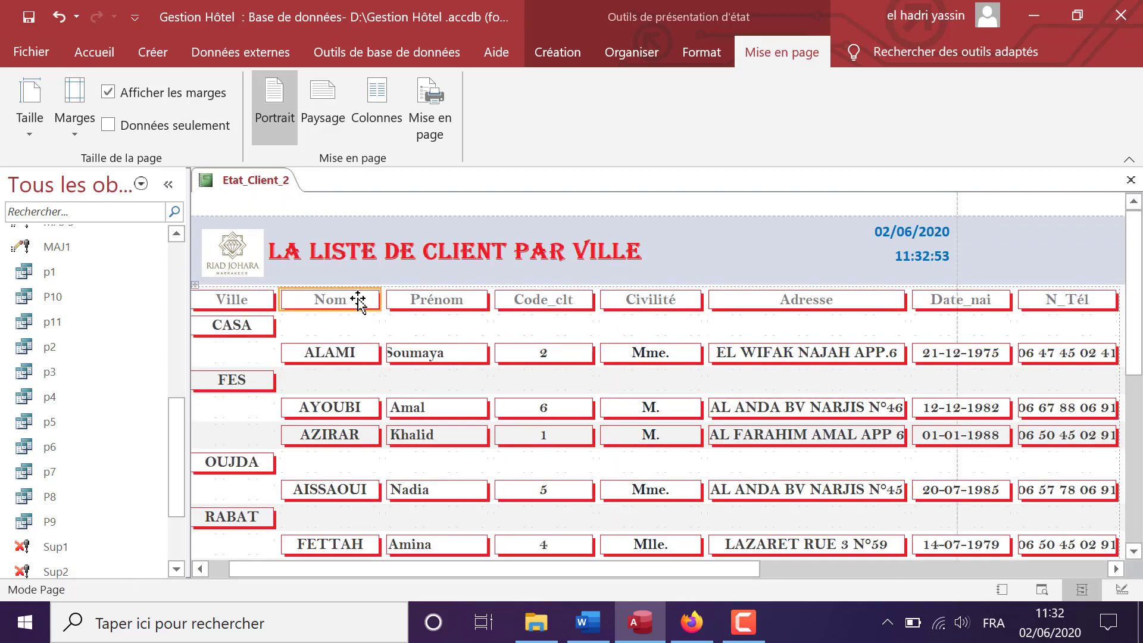
left_click(358, 300)
left_click(366, 323)
left_click(362, 305)
left_click(375, 355, "ctrl")
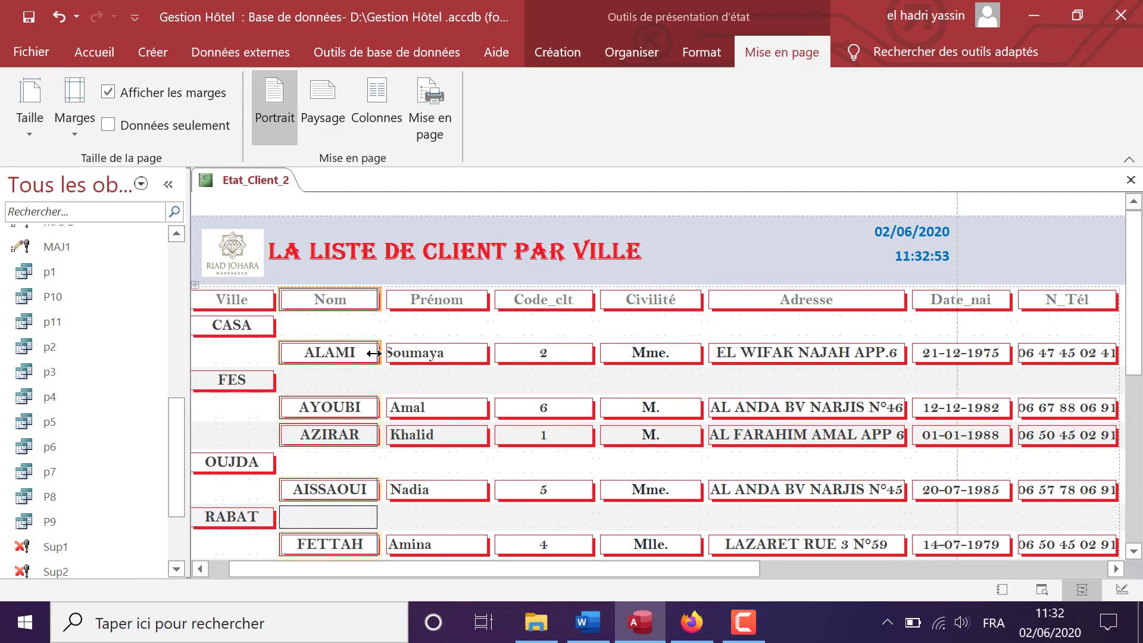
left_click_drag(381, 353, 373, 354)
Widen the Prénom column slightly and change the report's page orientation to landscape.
left_click(454, 304)
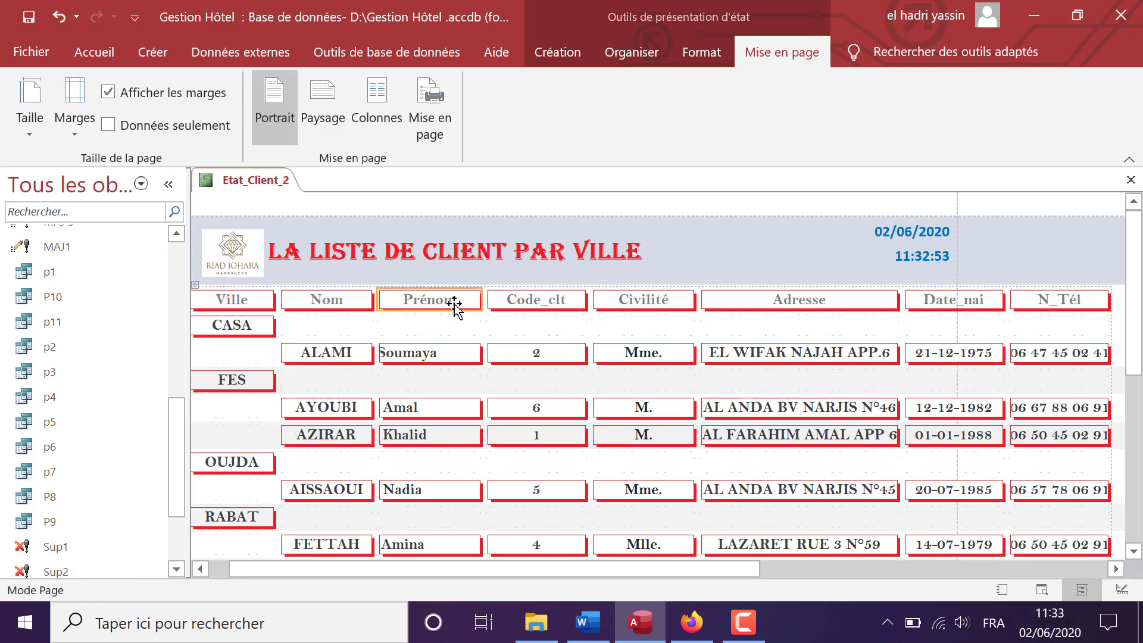
left_click(472, 356, "ctrl")
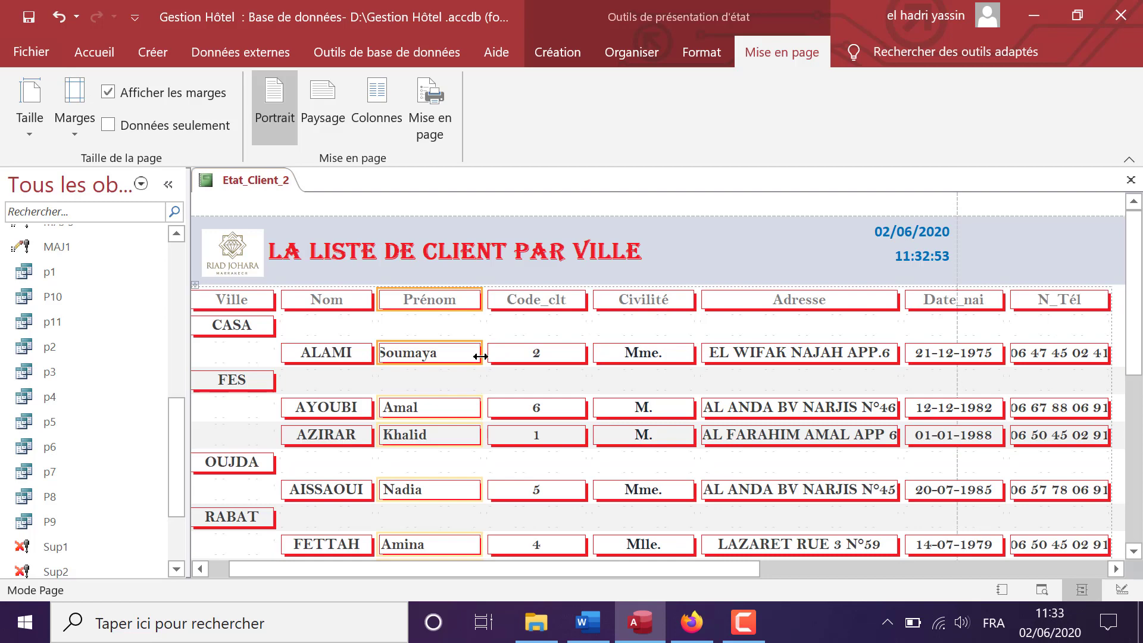
left_click_drag(480, 356, 482, 356)
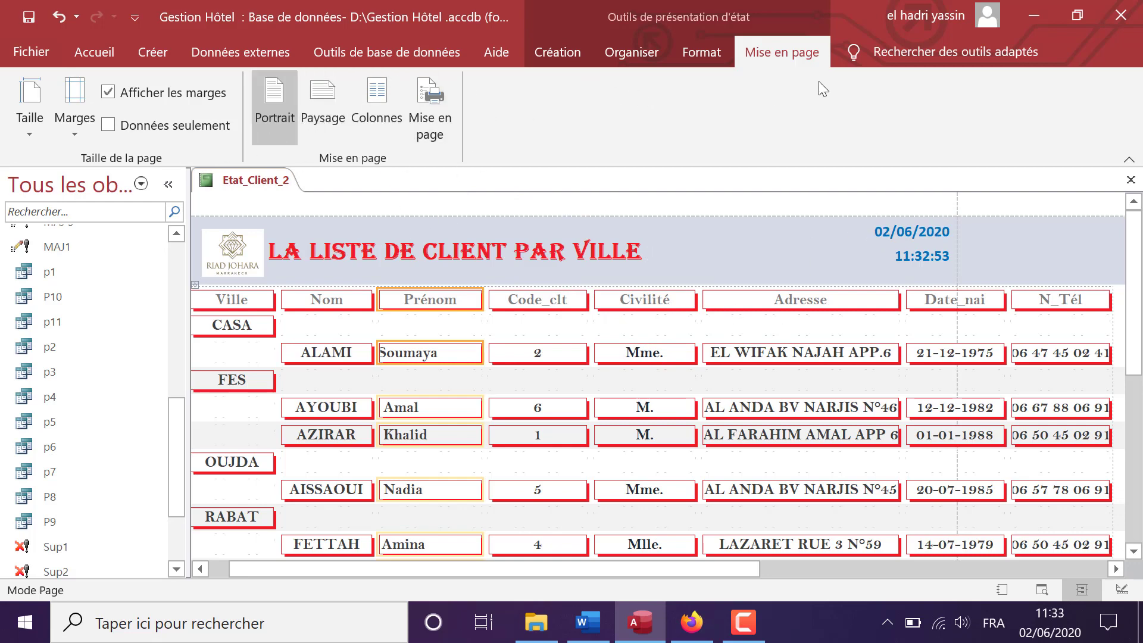
left_click(326, 105)
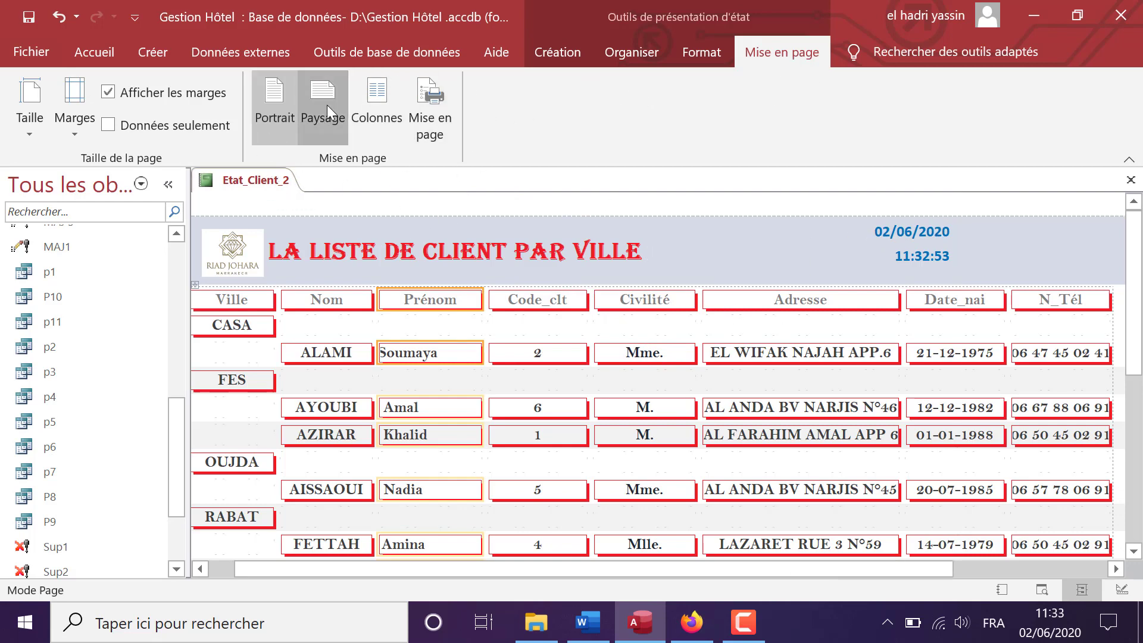
left_click_drag(816, 568, 755, 579)
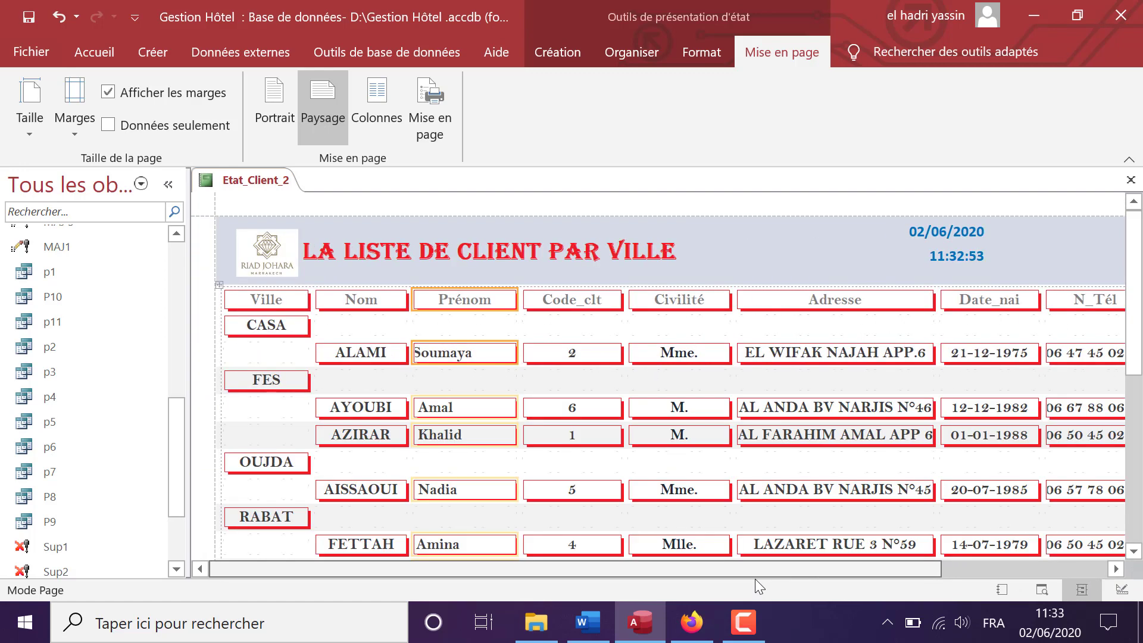
Try left and right alignment on the Prénom column heading, then center it again.
left_click(474, 301)
left_click(693, 54)
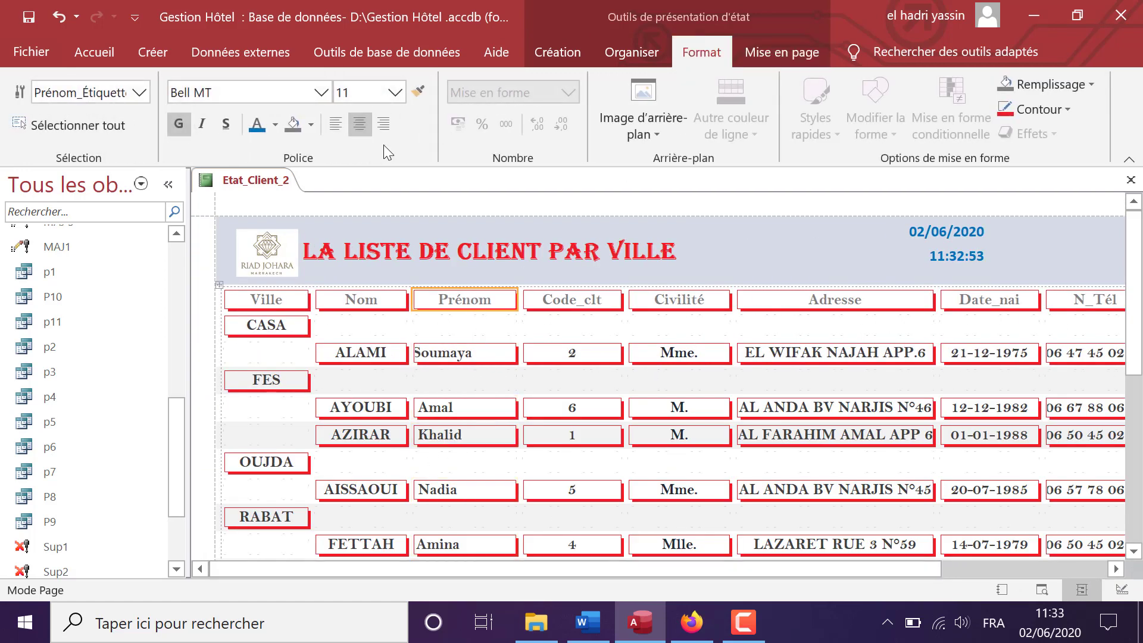
left_click(336, 124)
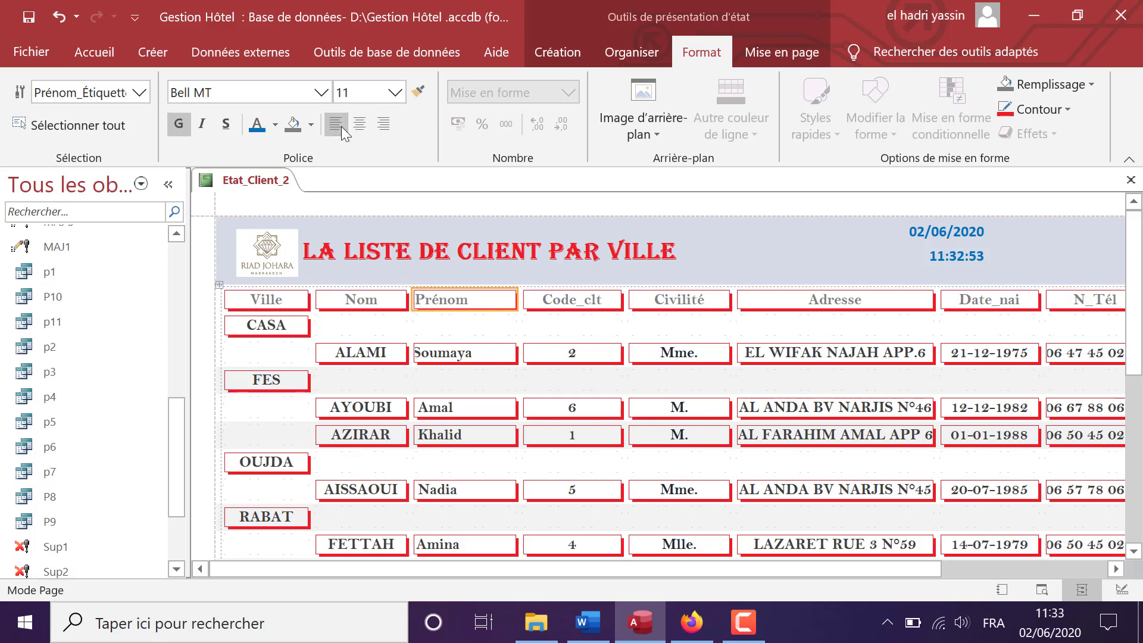
left_click(367, 130)
left_click(386, 125)
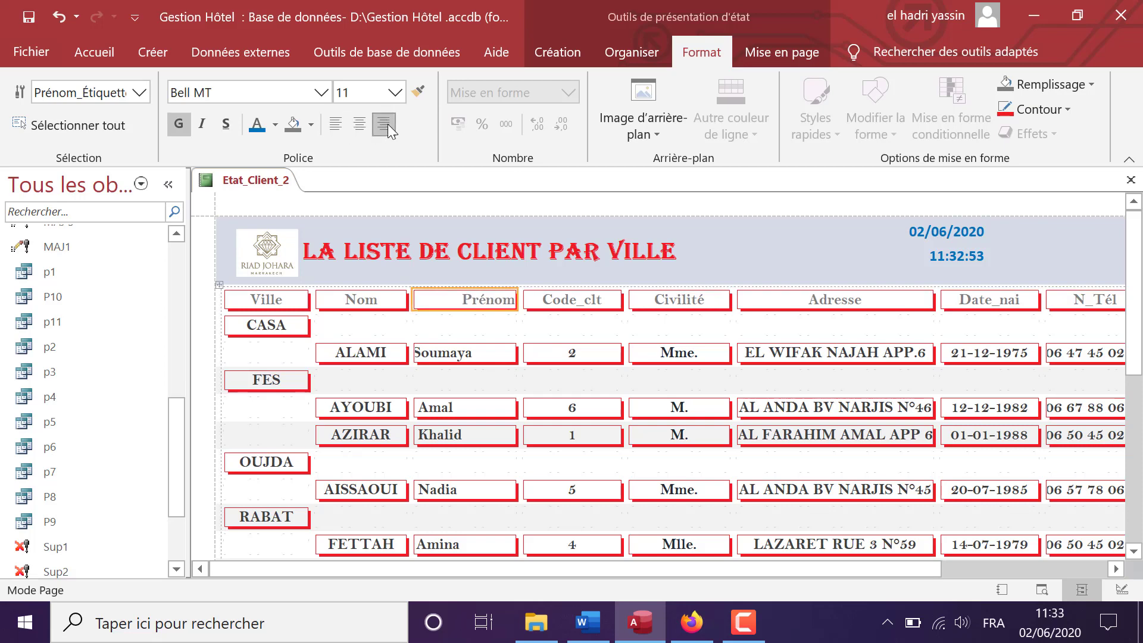
left_click(362, 125)
Left-align the values of the Prénom column and its heading.
left_click(459, 351)
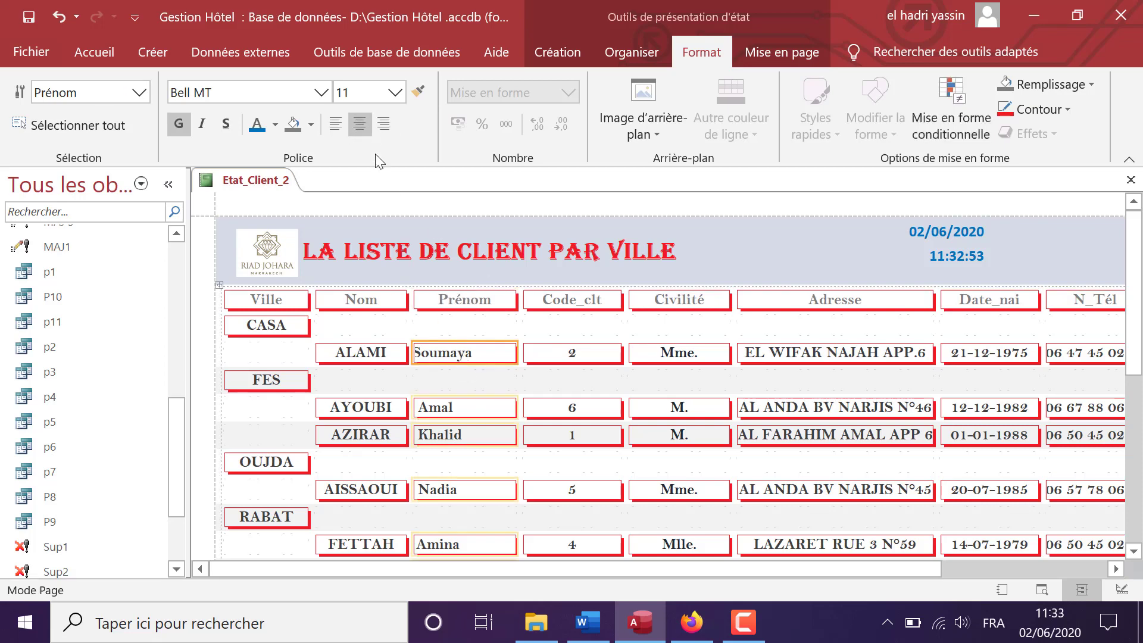
left_click(337, 126)
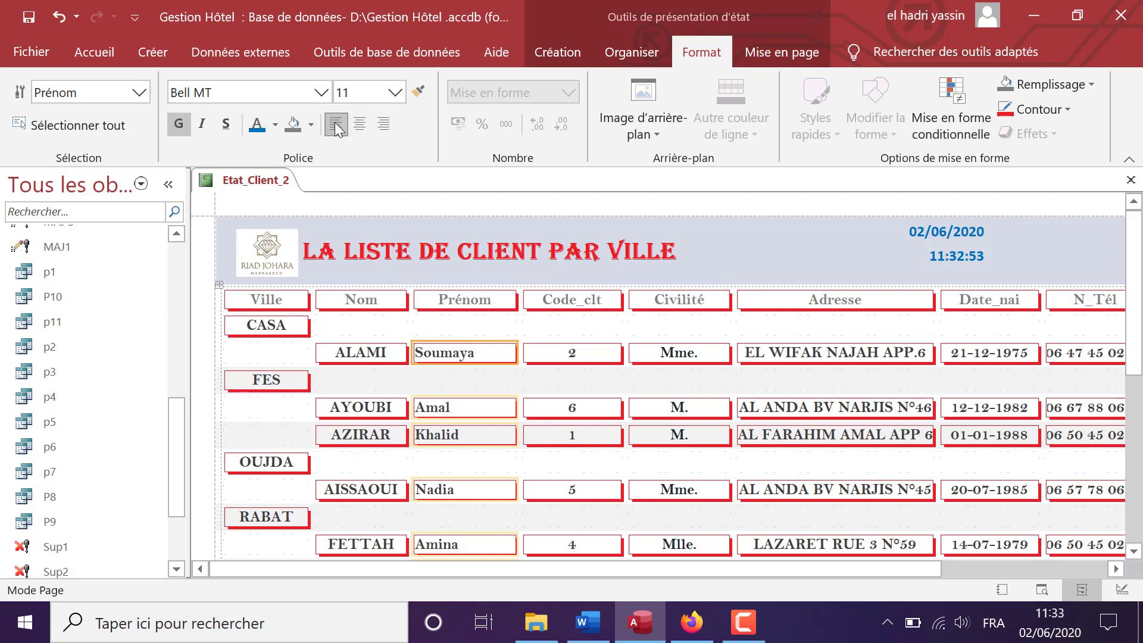
left_click(366, 126)
left_click(386, 127)
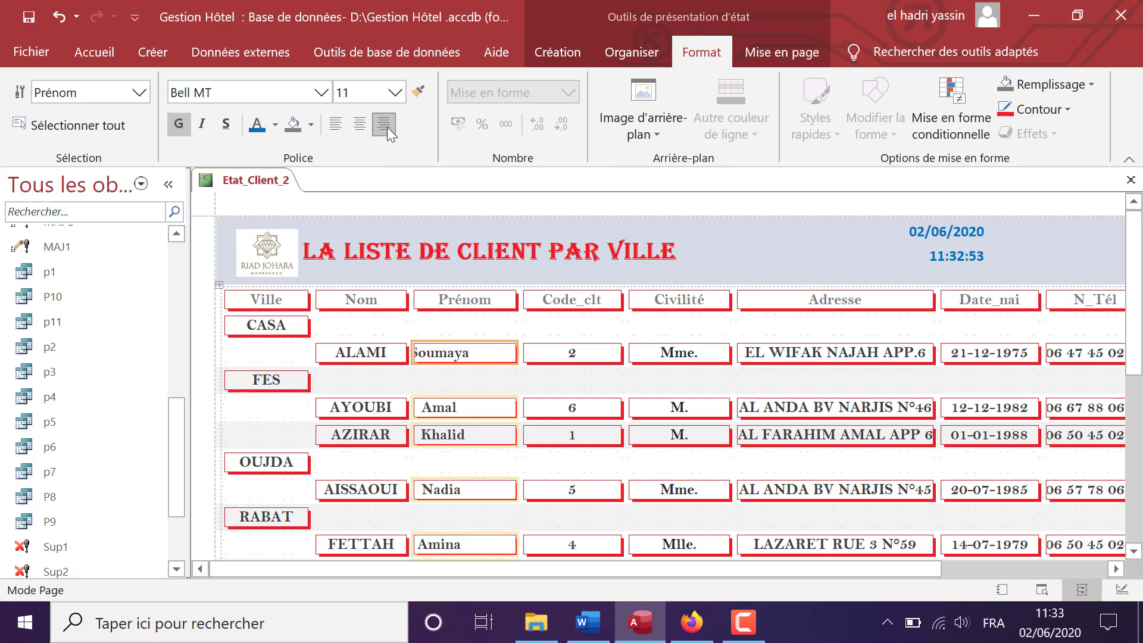
left_click(335, 127)
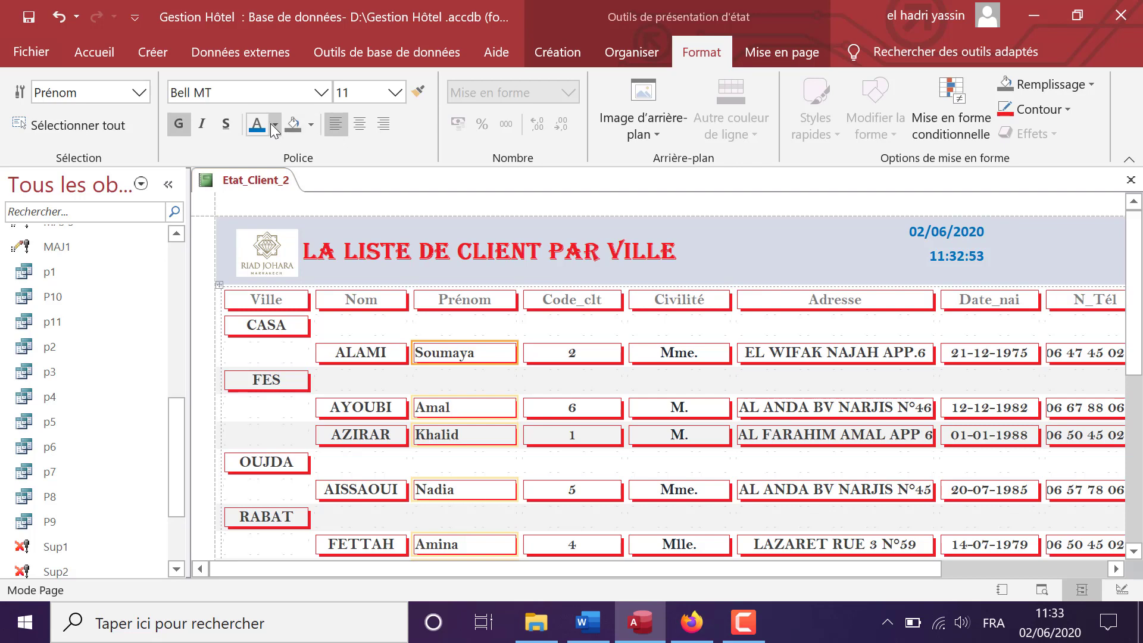
Move the Code_clt column, heading and values together, between the Ville and Nom columns.
left_click(609, 351)
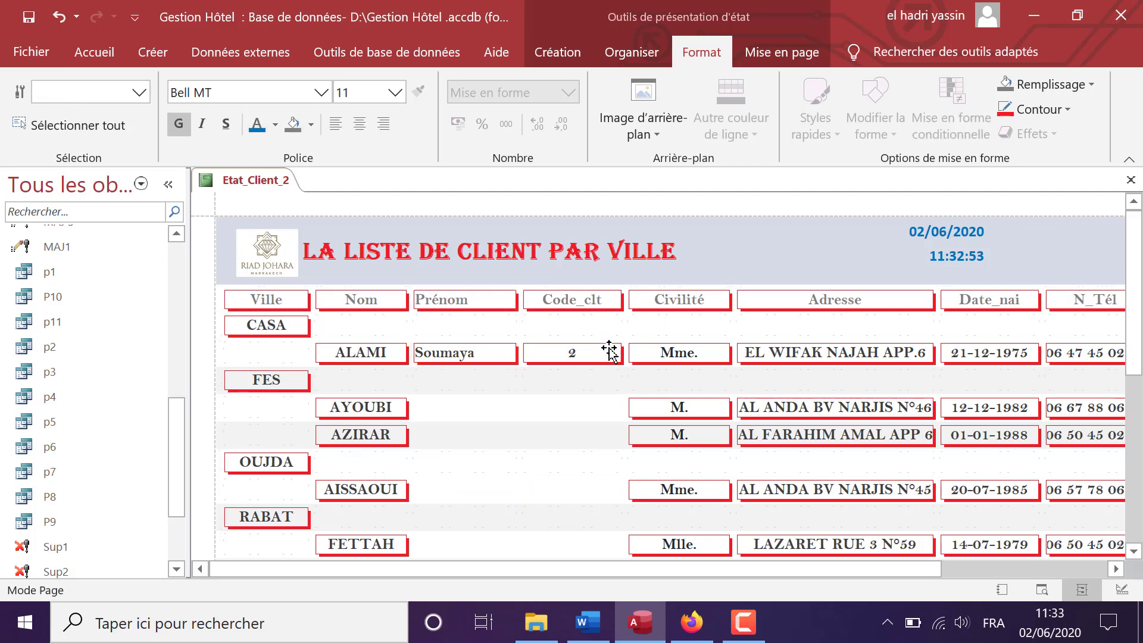
left_click(613, 302, "shift")
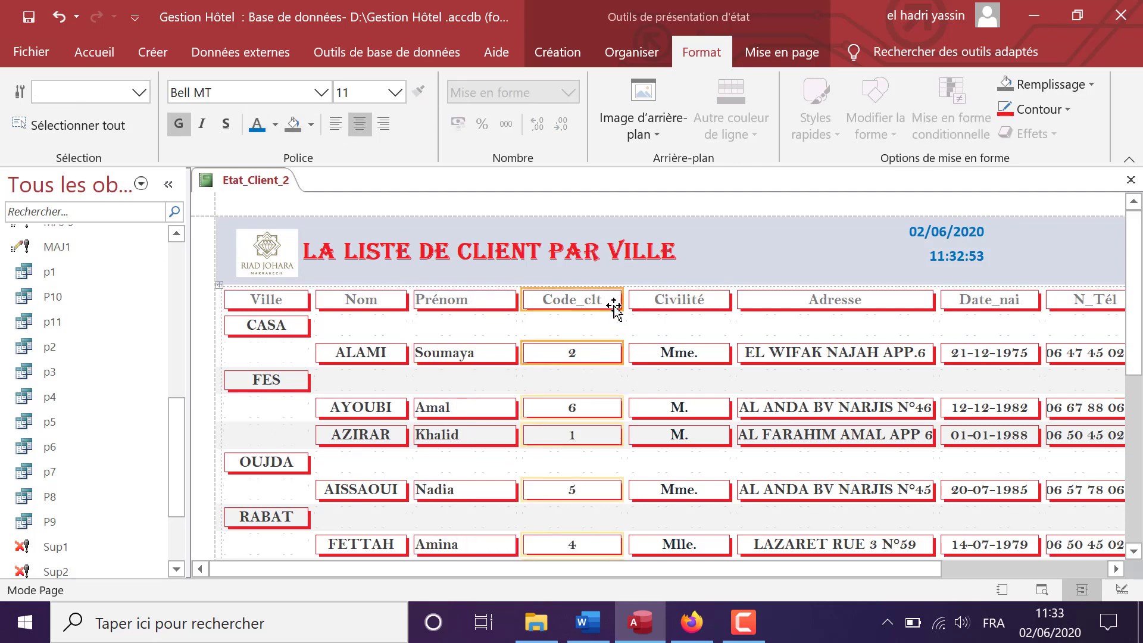
left_click_drag(605, 305, 337, 298)
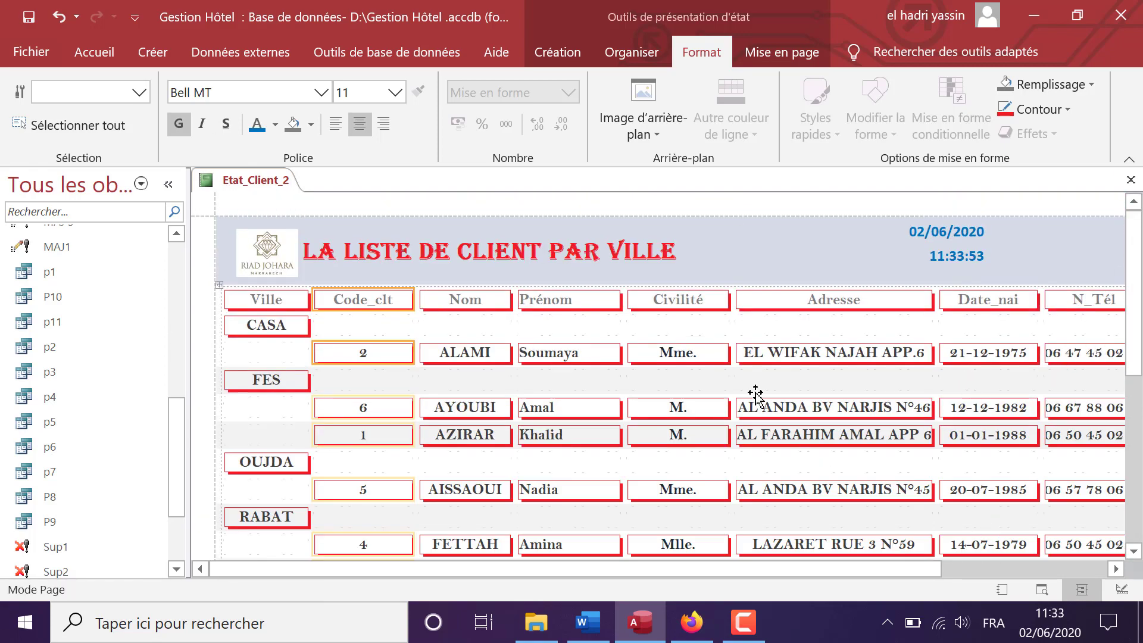
In design view, give the Ville field of the group header a black background and white text, and show the result in report view.
right_click(713, 256)
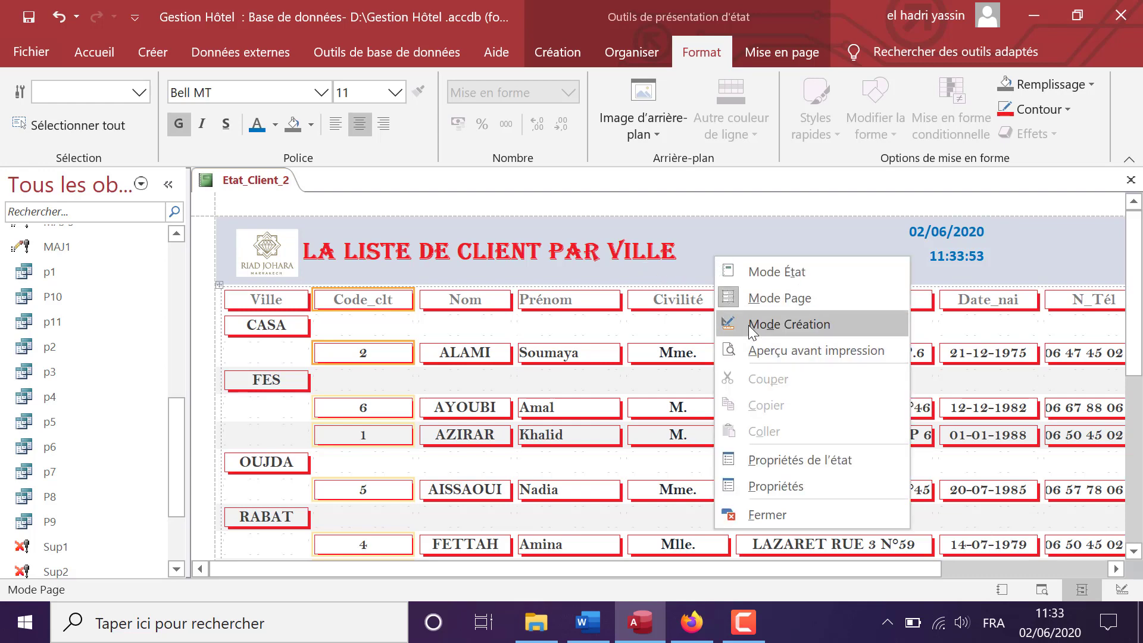
left_click(748, 325)
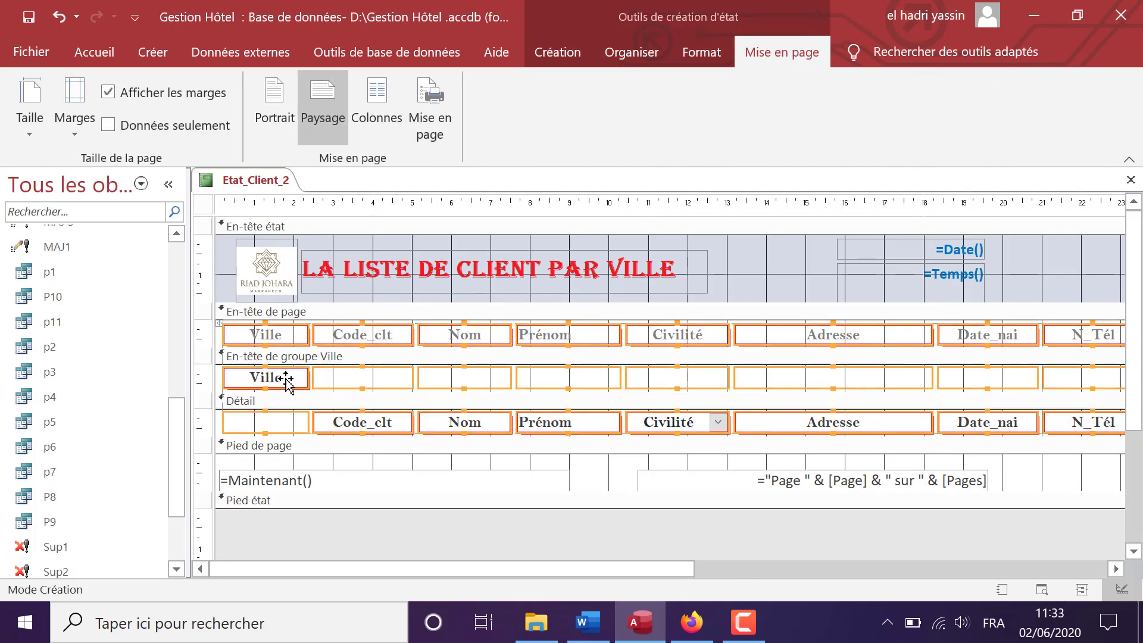
left_click(331, 480)
left_click(285, 376)
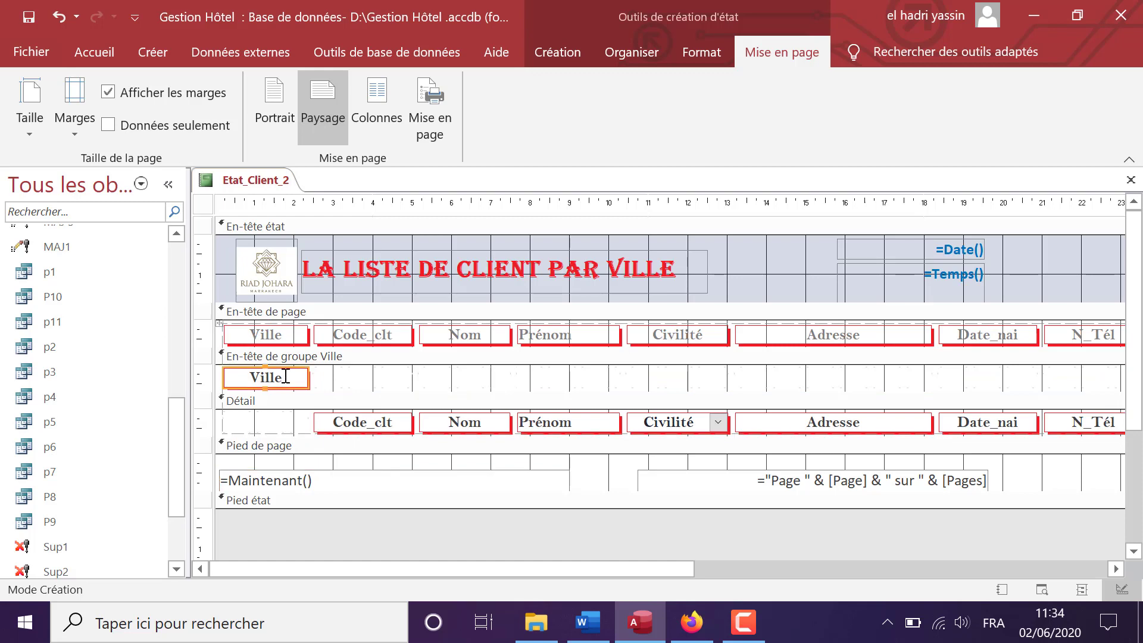
left_click(693, 51)
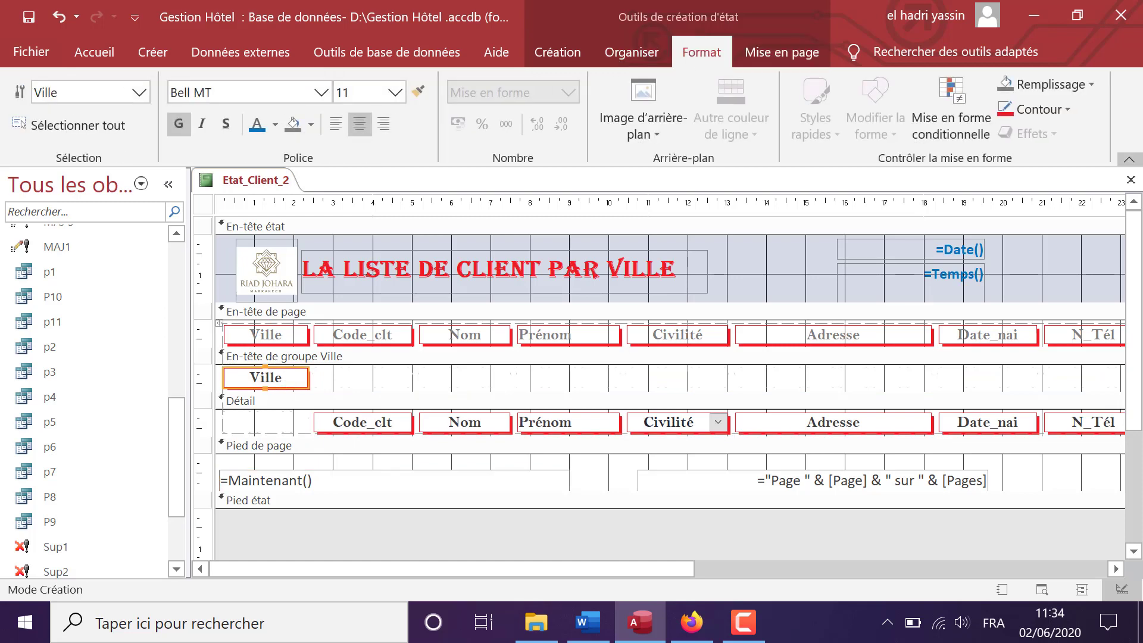
left_click(1048, 81)
left_click(961, 157)
left_click(275, 128)
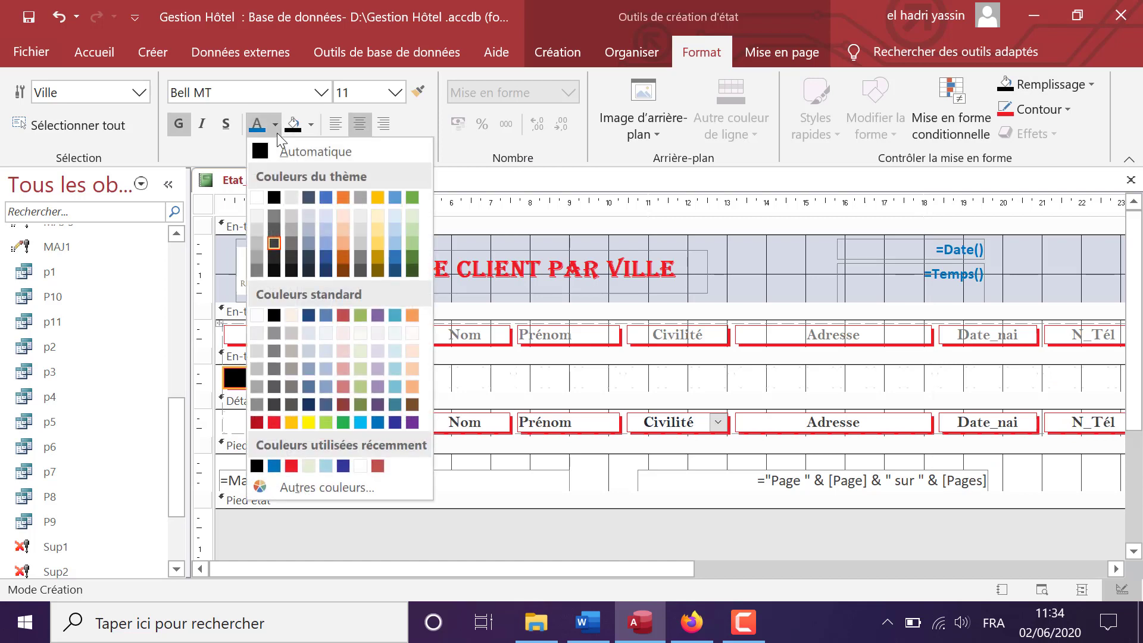
left_click(257, 200)
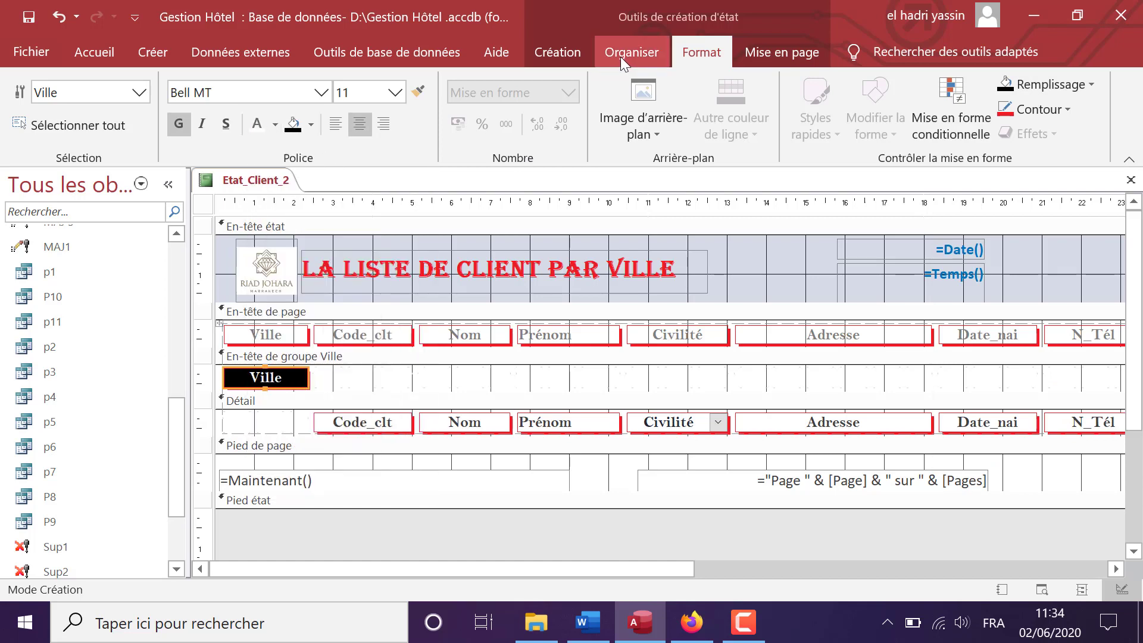
left_click(566, 53)
left_click(39, 94)
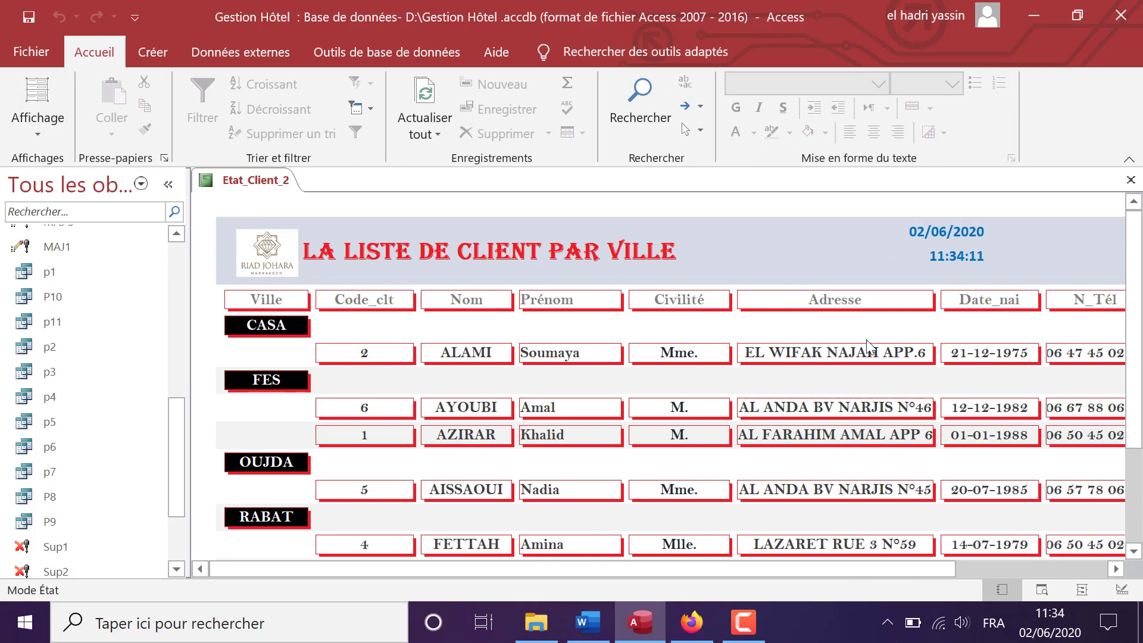
In layout view, widen the Adresse column, heading and values together, so the full addresses fit.
left_click(863, 308)
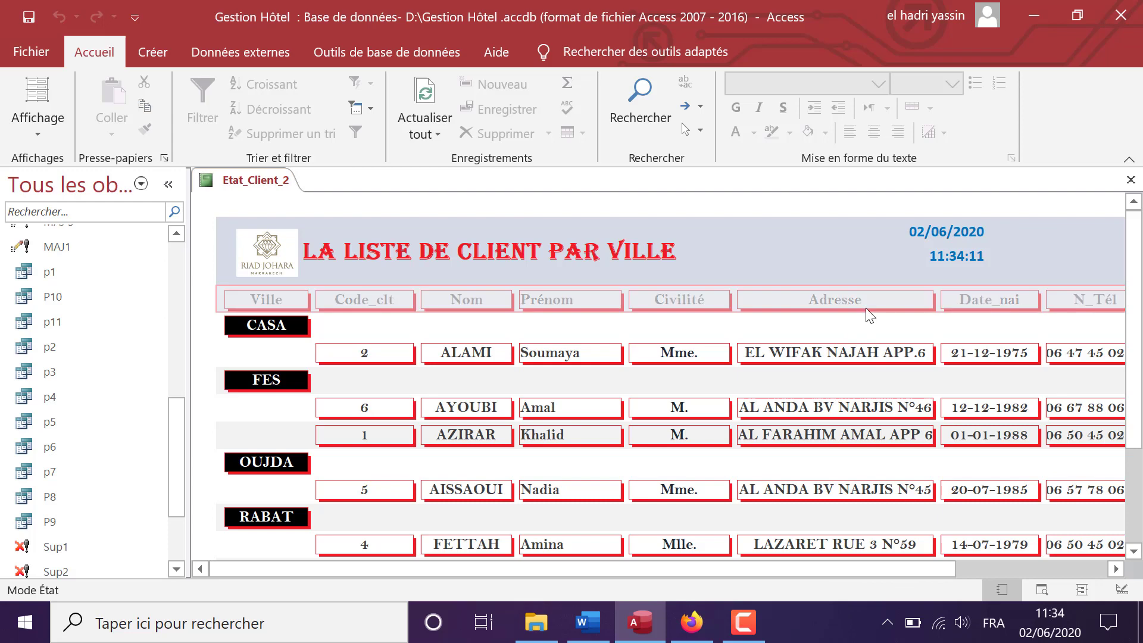
right_click(282, 178)
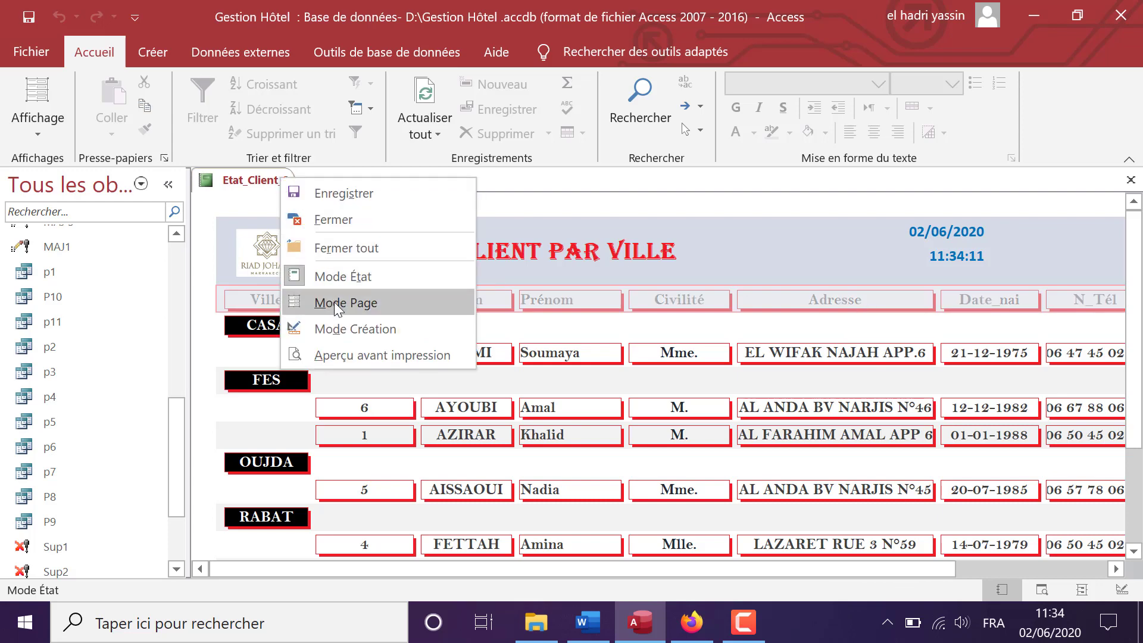
left_click(333, 302)
left_click(890, 308)
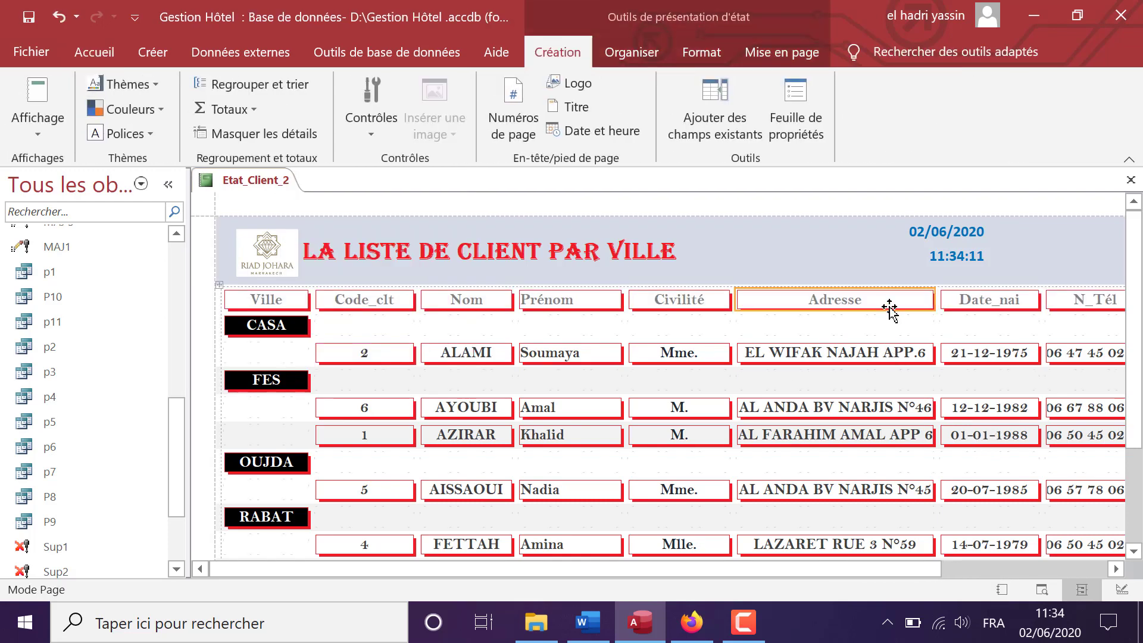
left_click(897, 360)
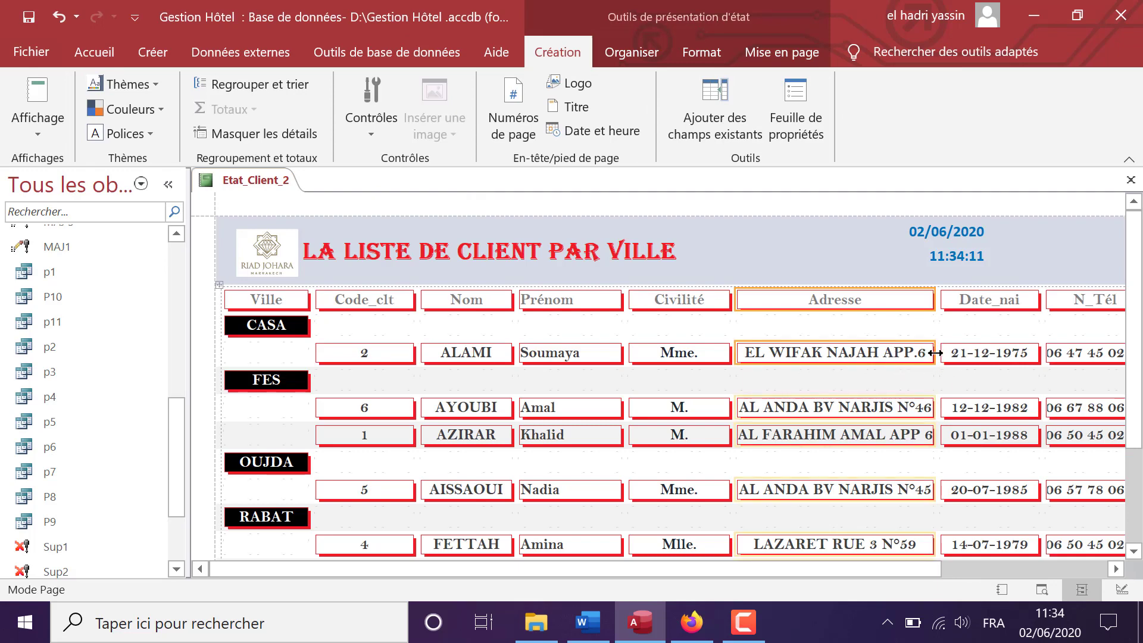
left_click_drag(930, 355, 995, 357)
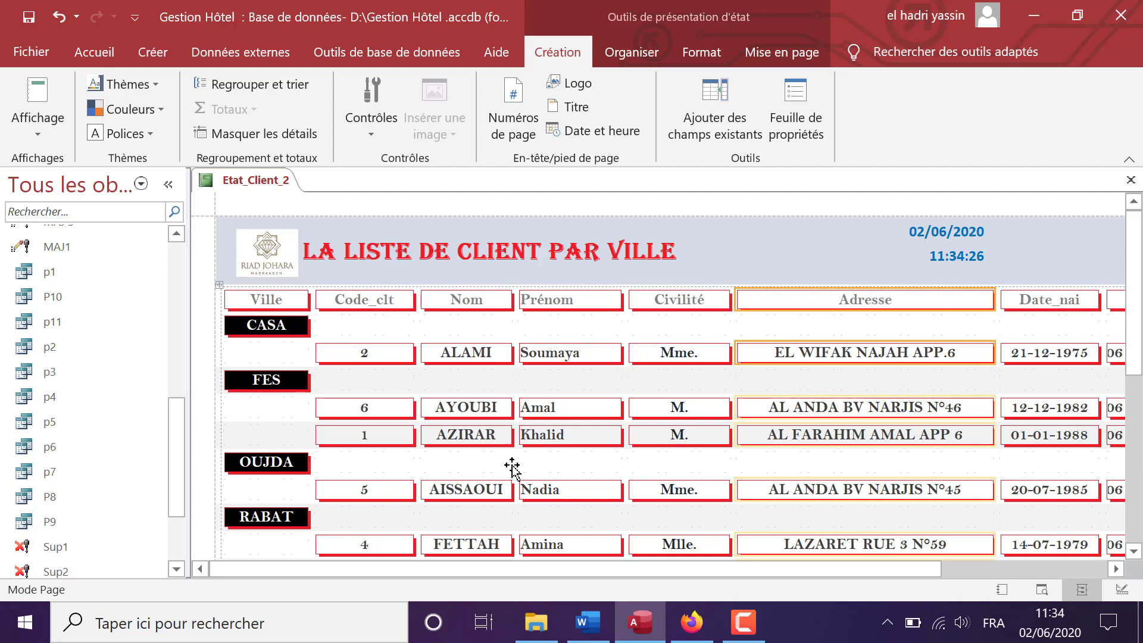
Check the formatting requirement in the Word document, and start a new conditional formatting rule in Access for the Code_clt field in the Détail section.
left_click(585, 629)
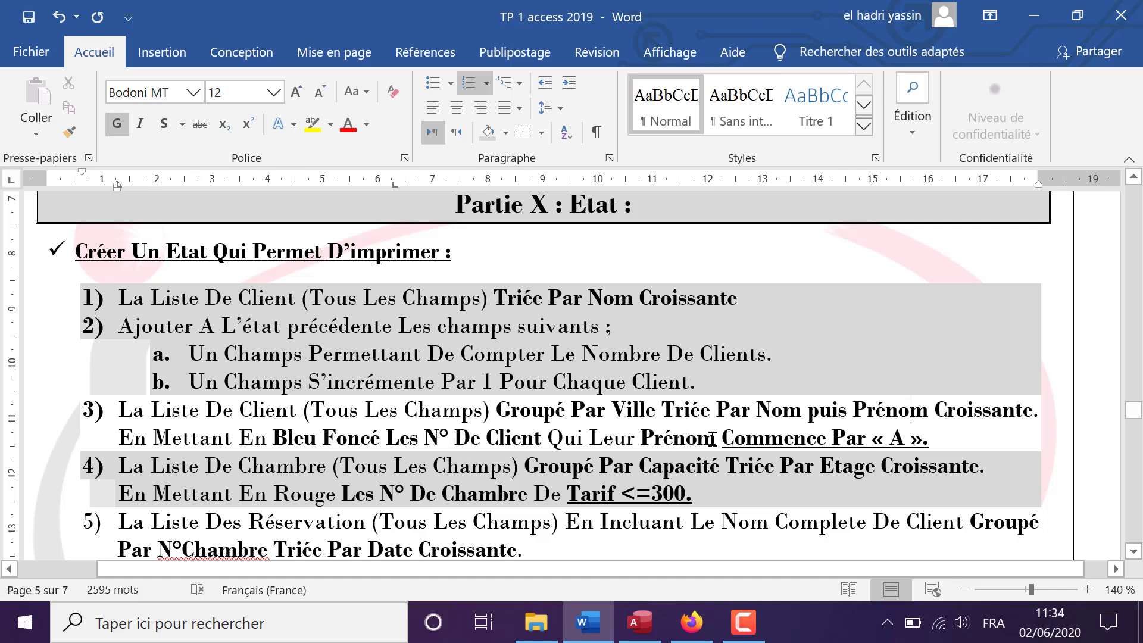
left_click(640, 622)
right_click(268, 185)
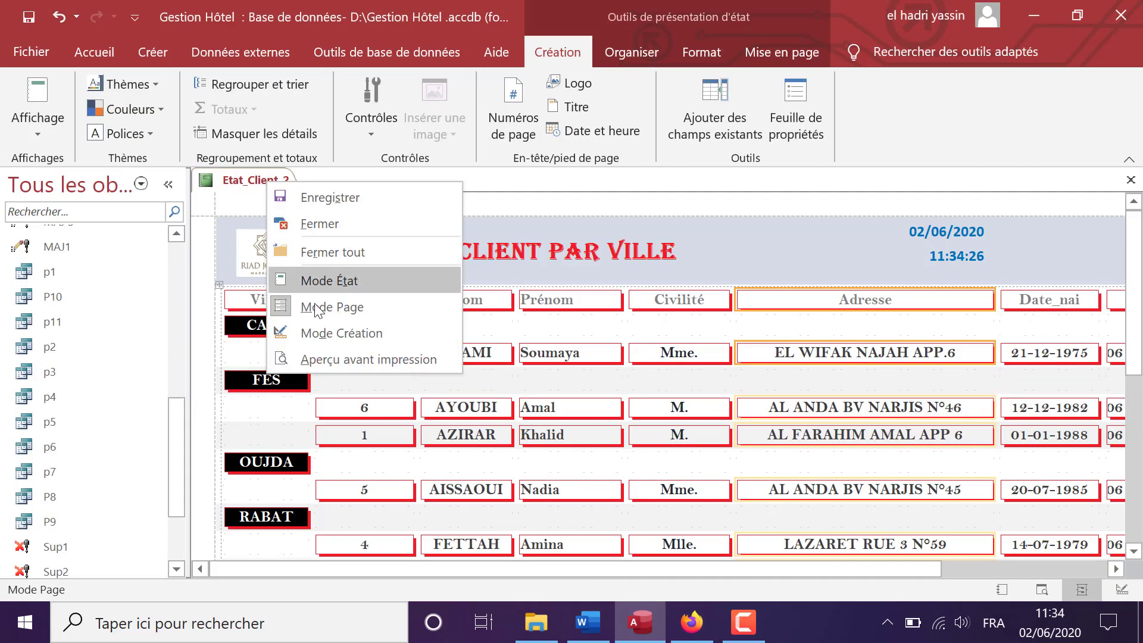
left_click(332, 331)
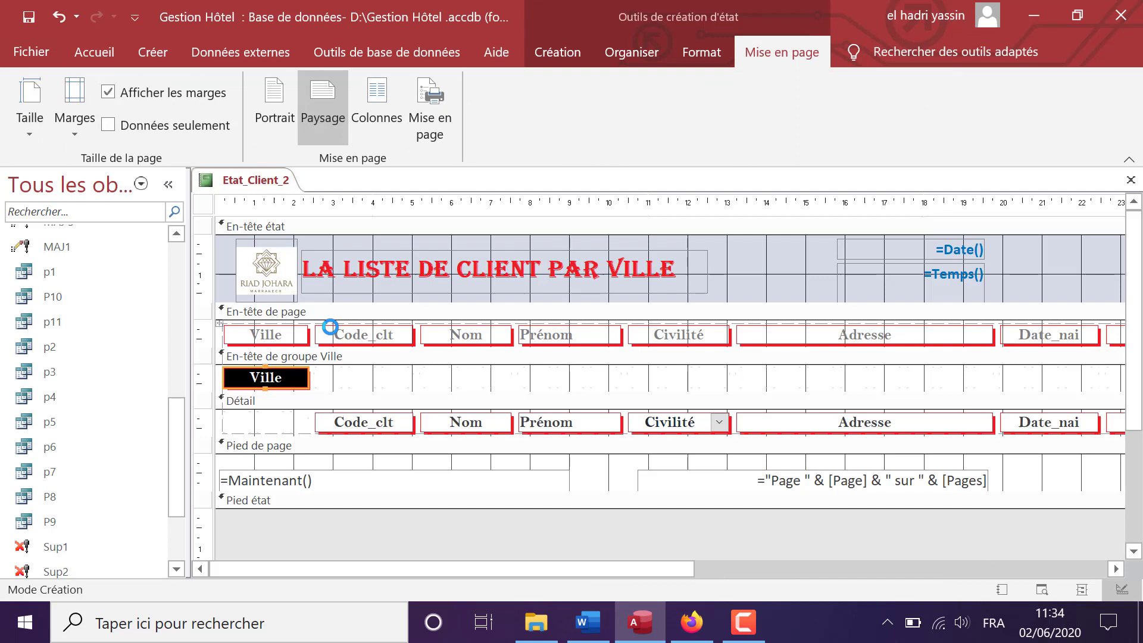
left_click(404, 481)
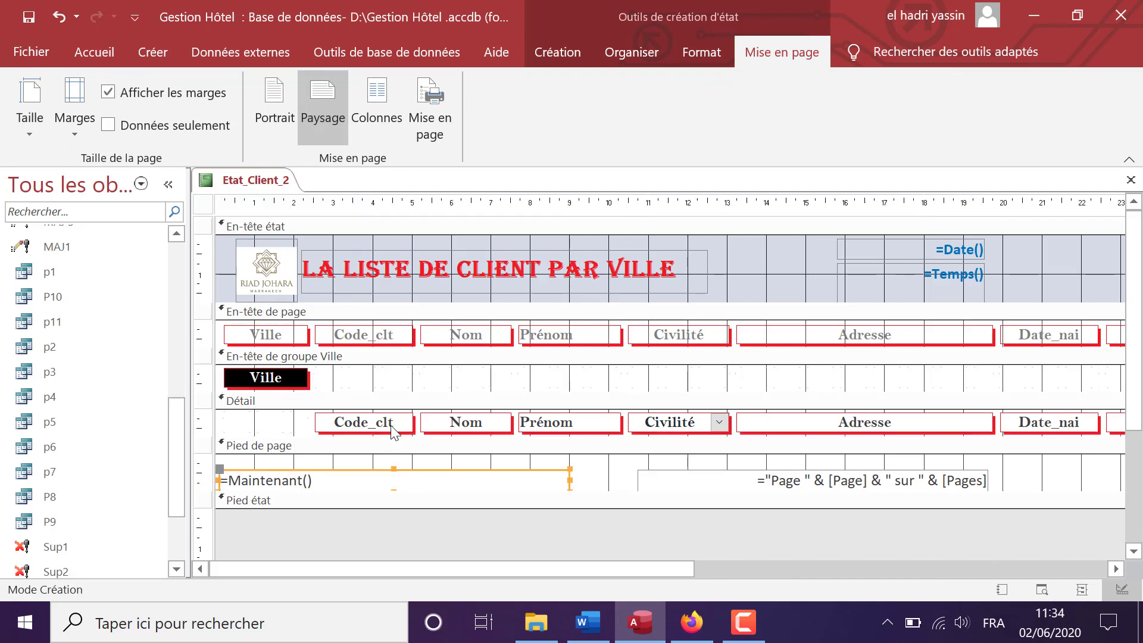
left_click(376, 342)
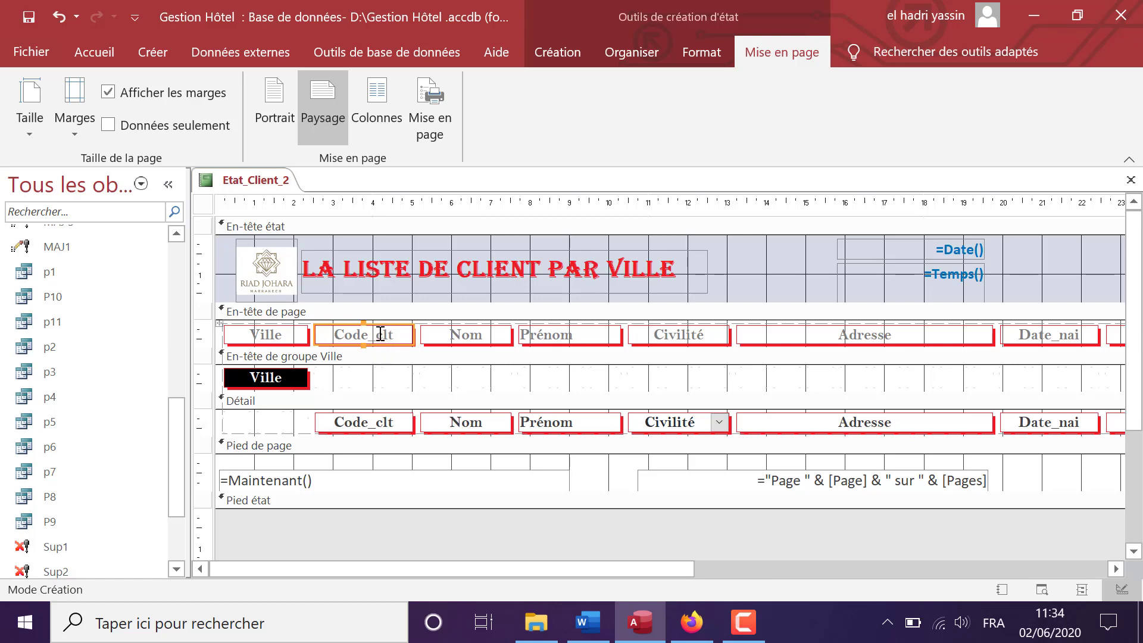
left_click(372, 431)
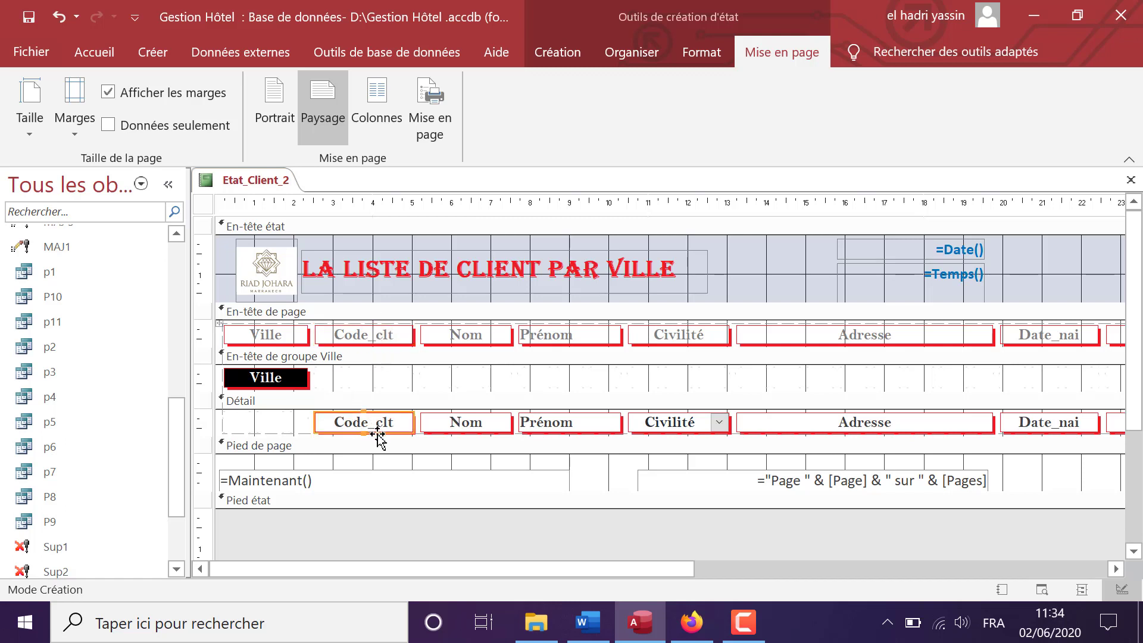
right_click(382, 433)
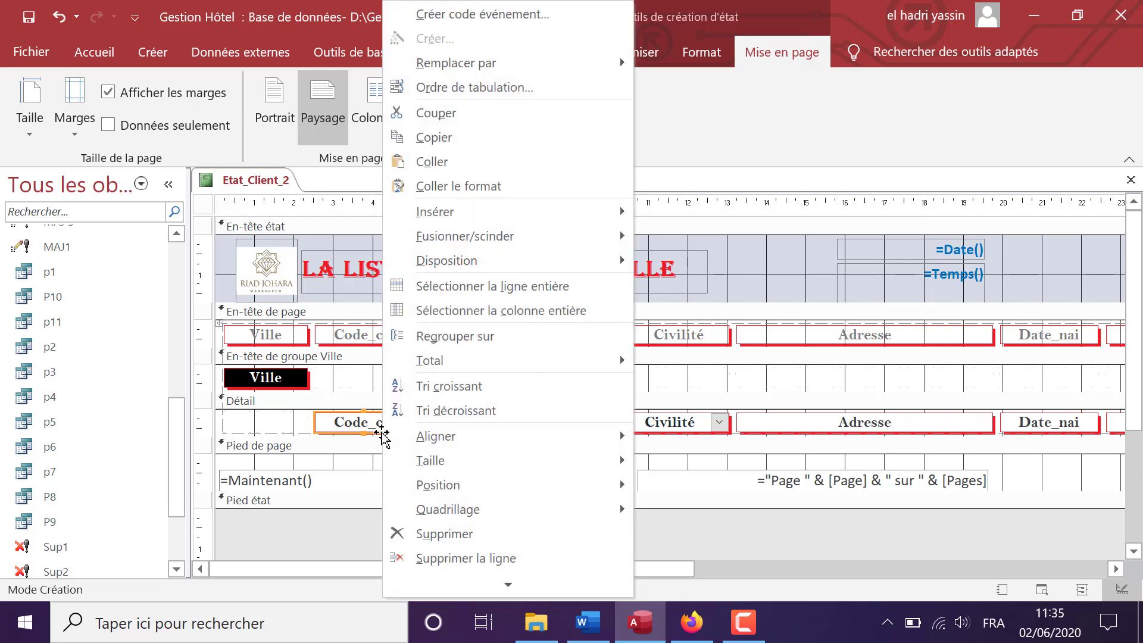
mouse_move(506, 584)
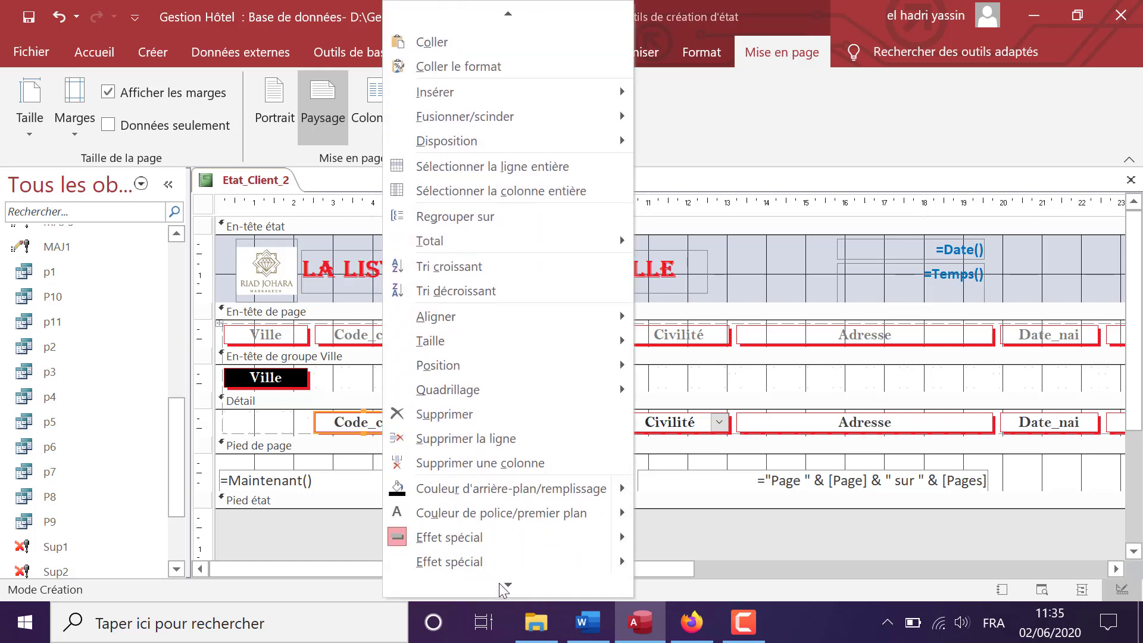
left_click(490, 535)
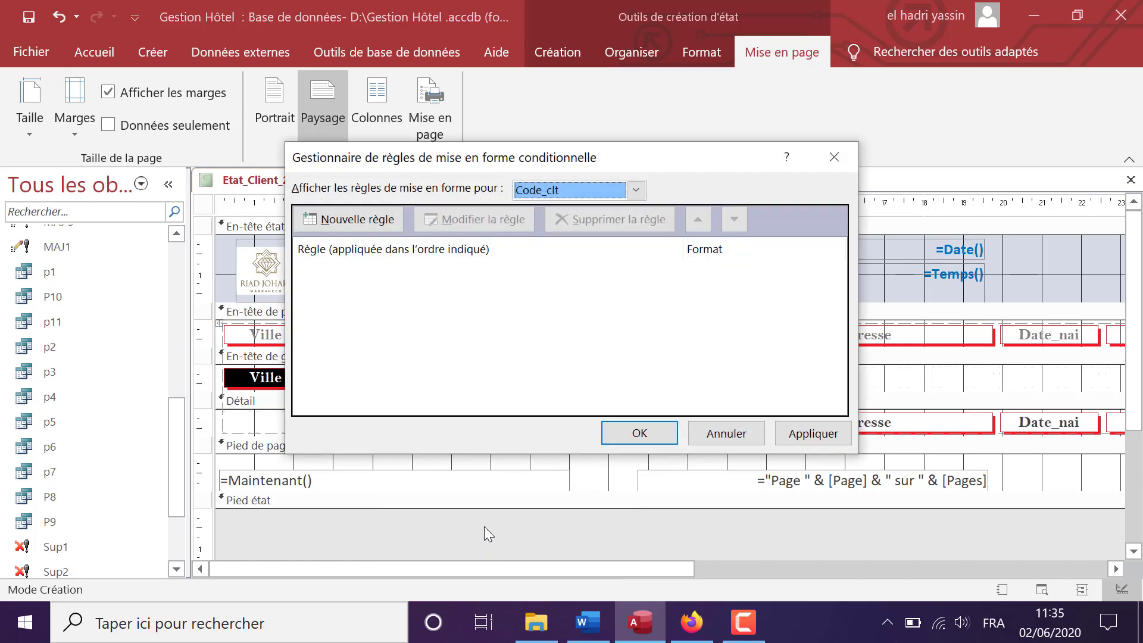
left_click(357, 220)
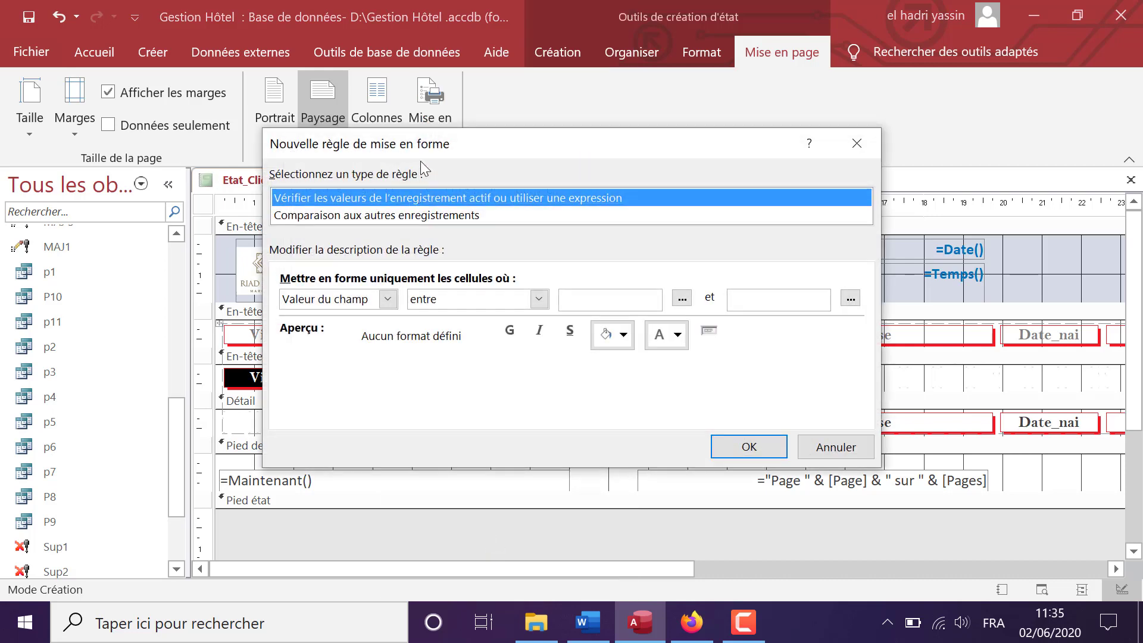
left_click_drag(635, 162, 548, 104)
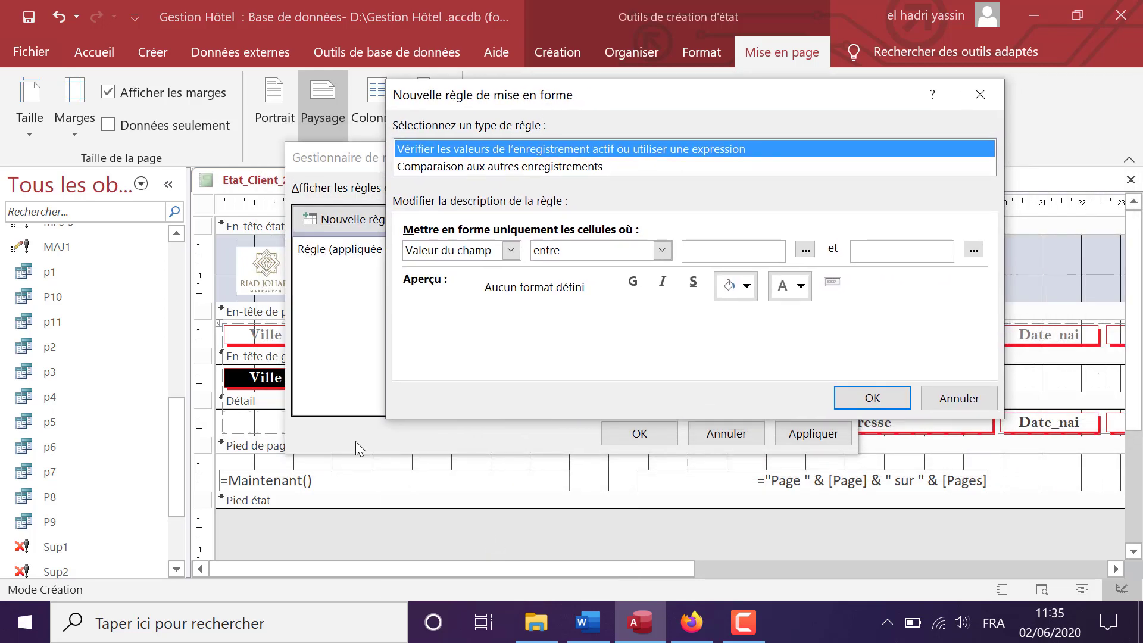
Base the rule on an expression and build the condition [Prénom] comme "A*" with the expression builder.
left_click(662, 250)
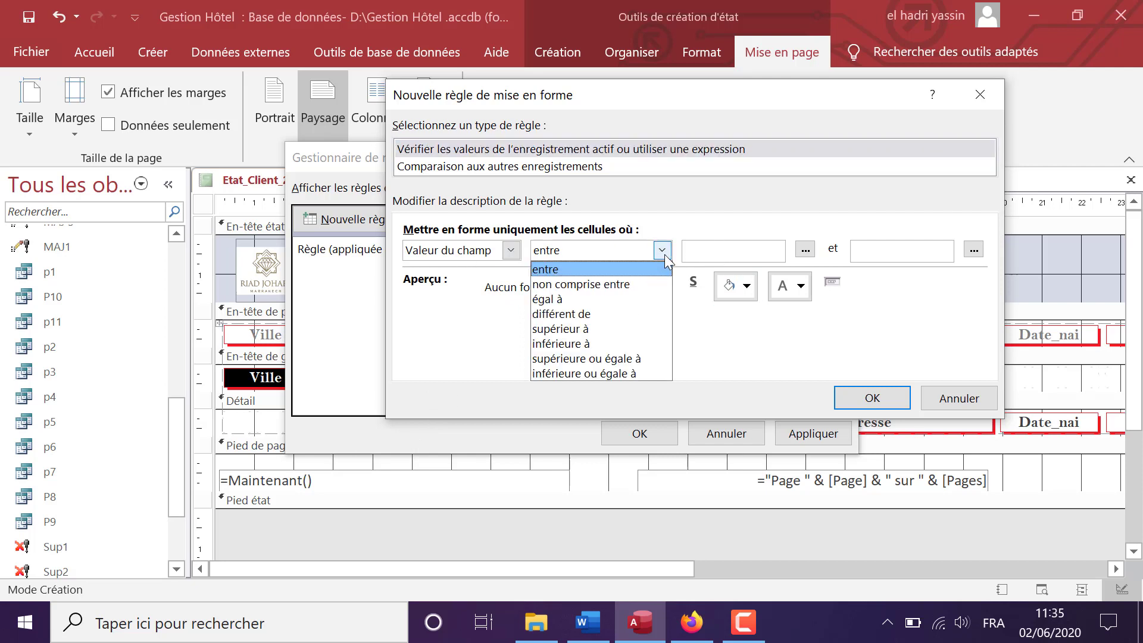
left_click(664, 255)
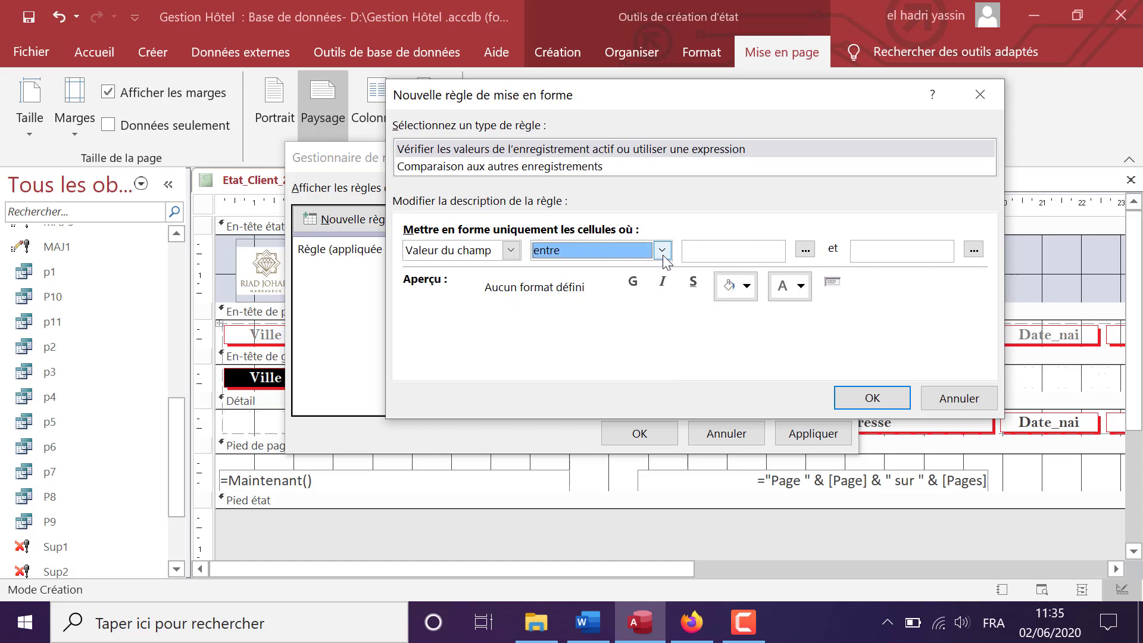
left_click(511, 251)
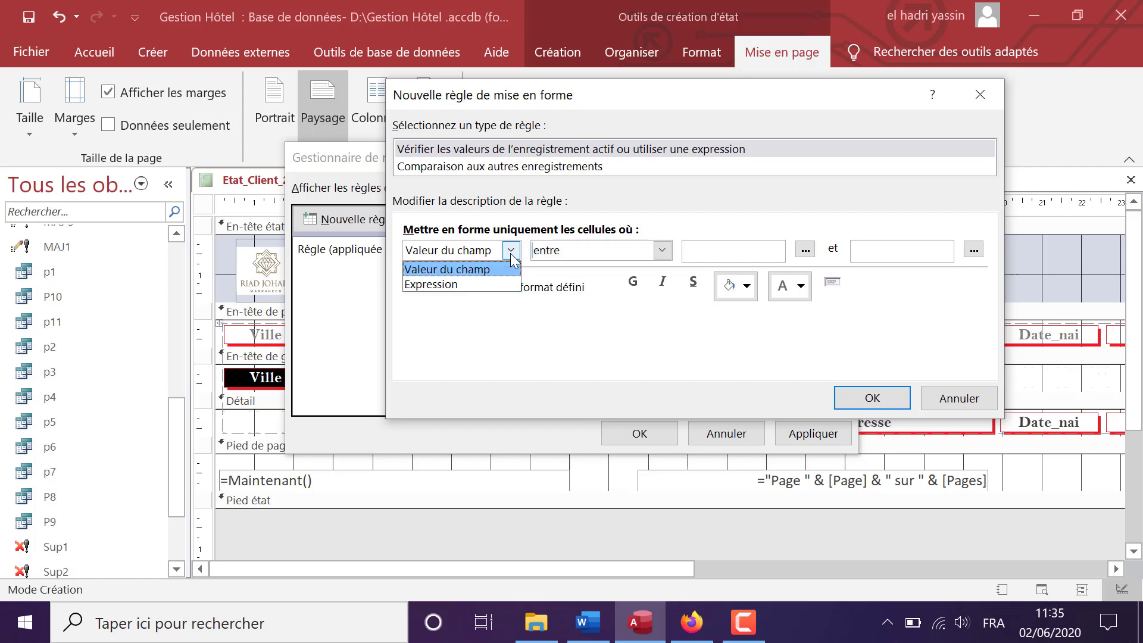
left_click(483, 286)
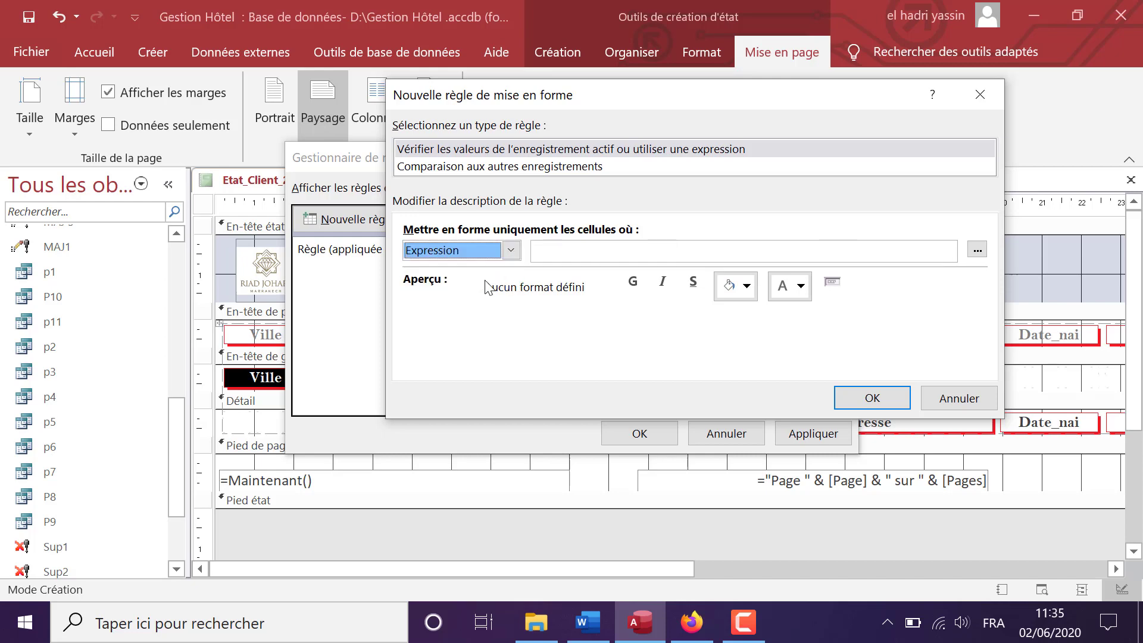
left_click(977, 251)
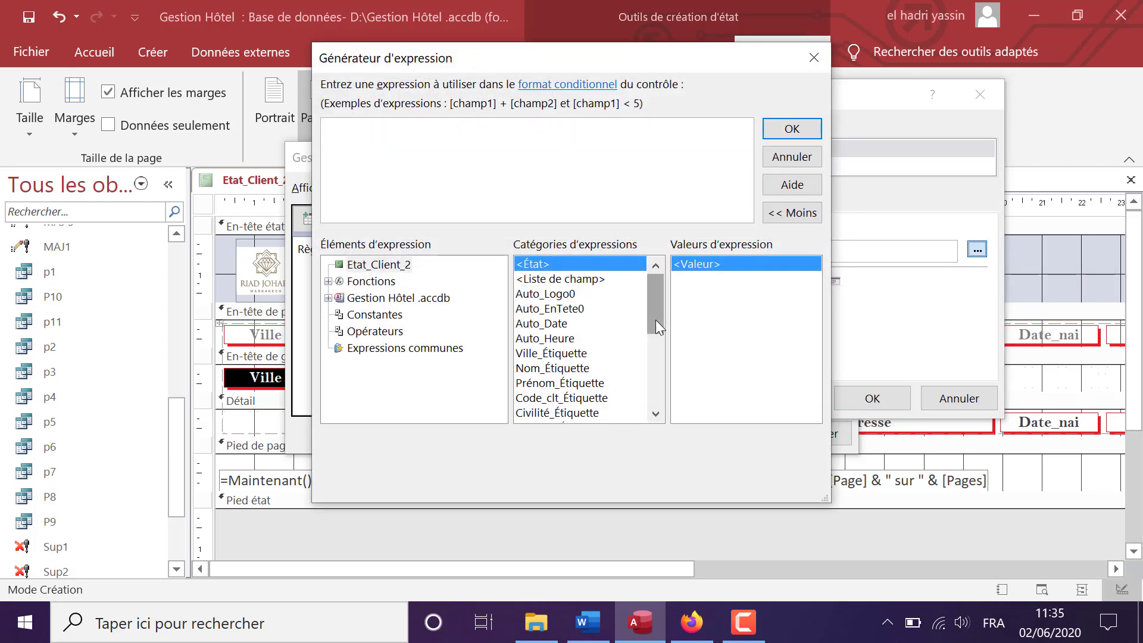
left_click_drag(656, 333, 656, 392)
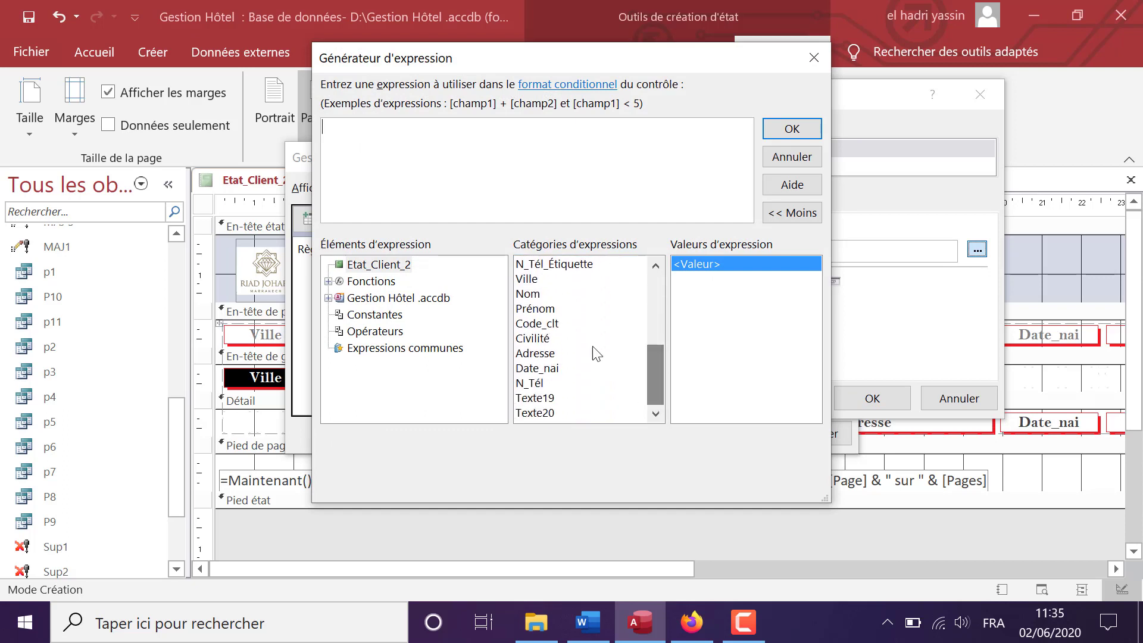
double_click(548, 310)
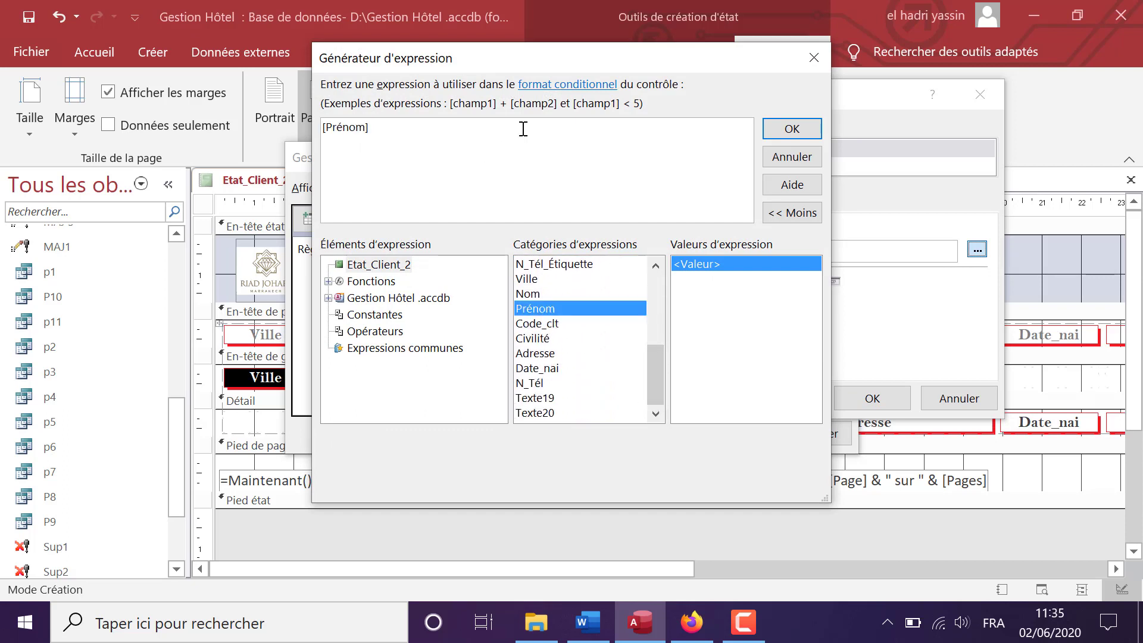
type("comme")
type("\"A*")
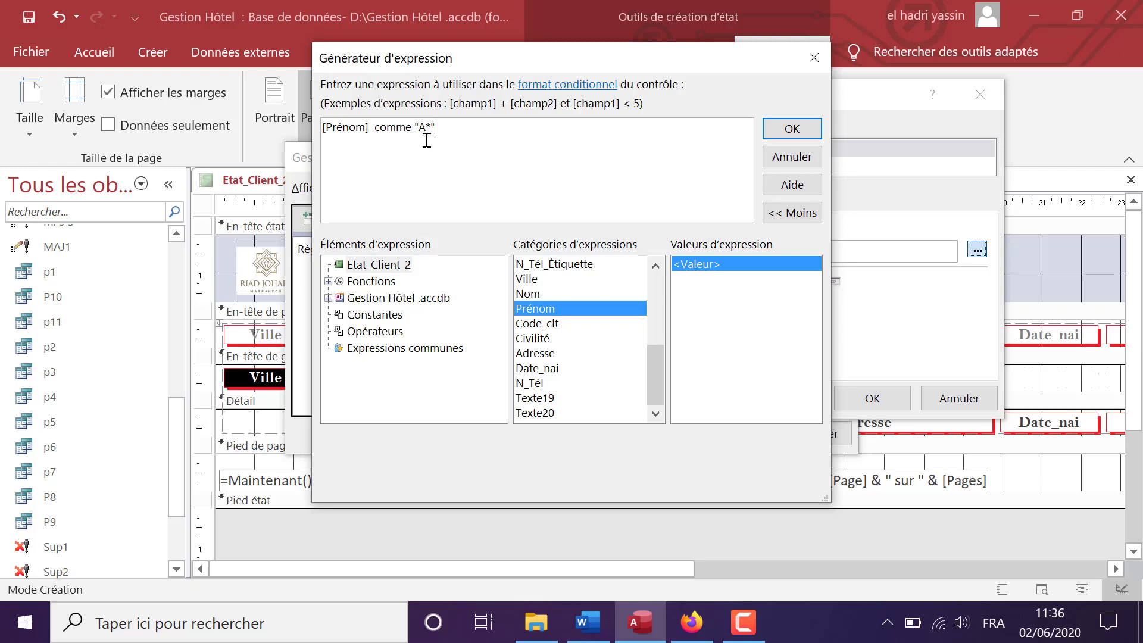
left_click(791, 128)
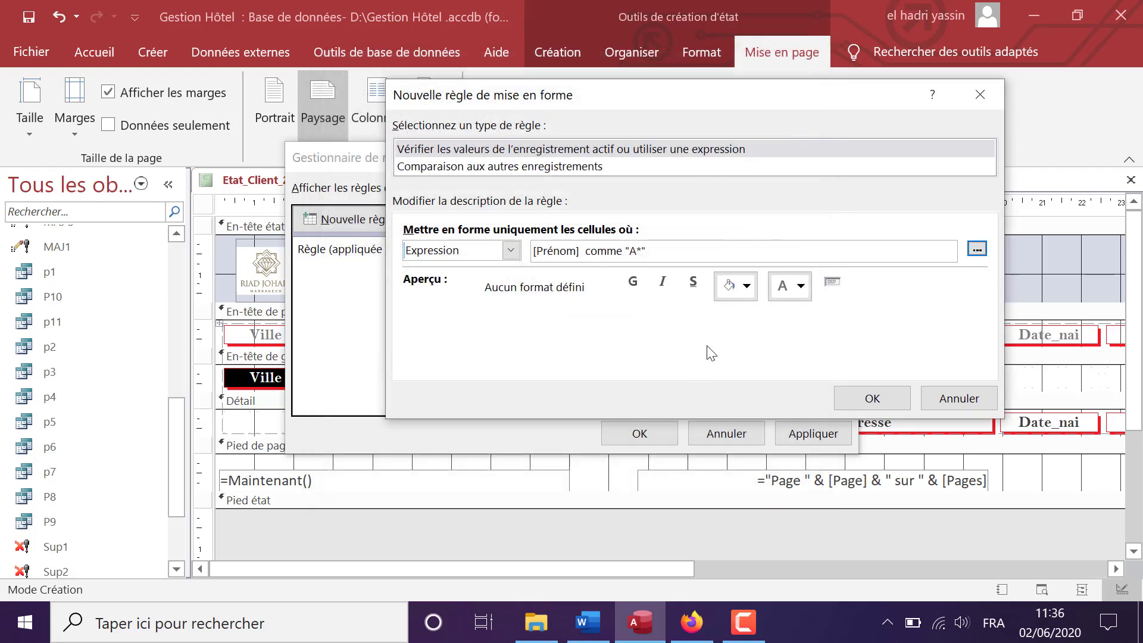
Set the rule's format to dark blue text on a yellow background.
left_click(797, 287)
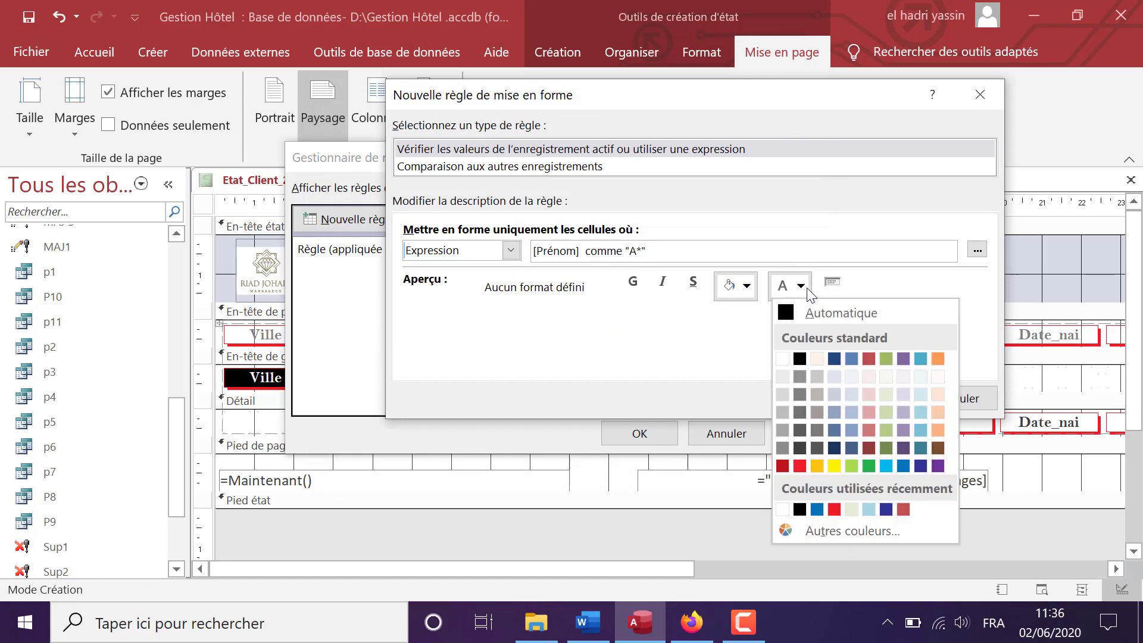
left_click(887, 510)
left_click(748, 288)
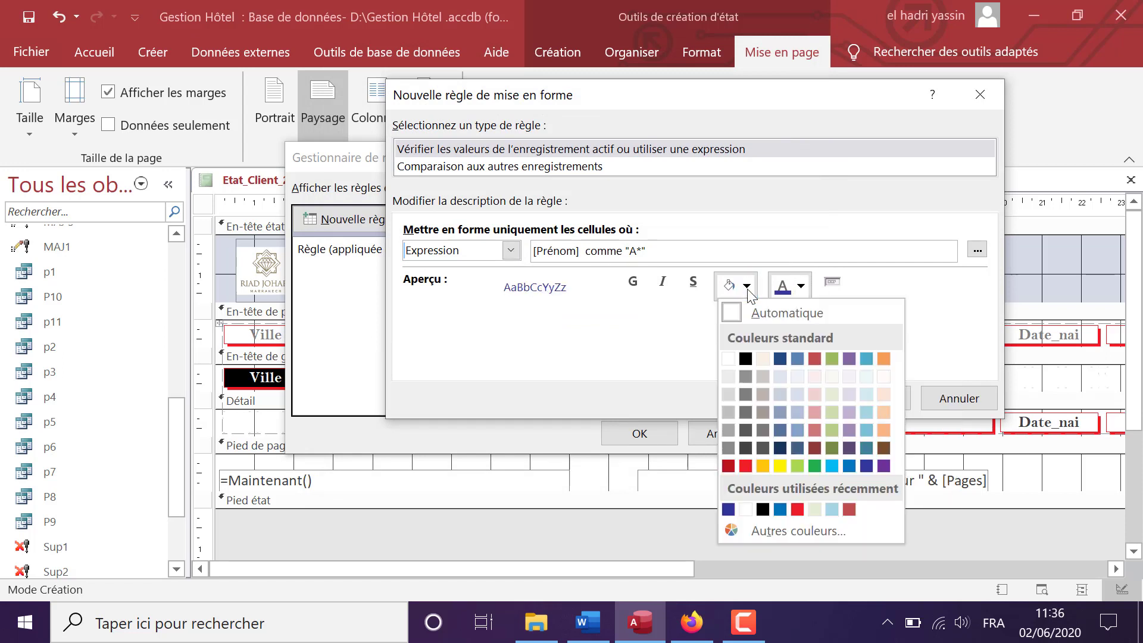
left_click(779, 467)
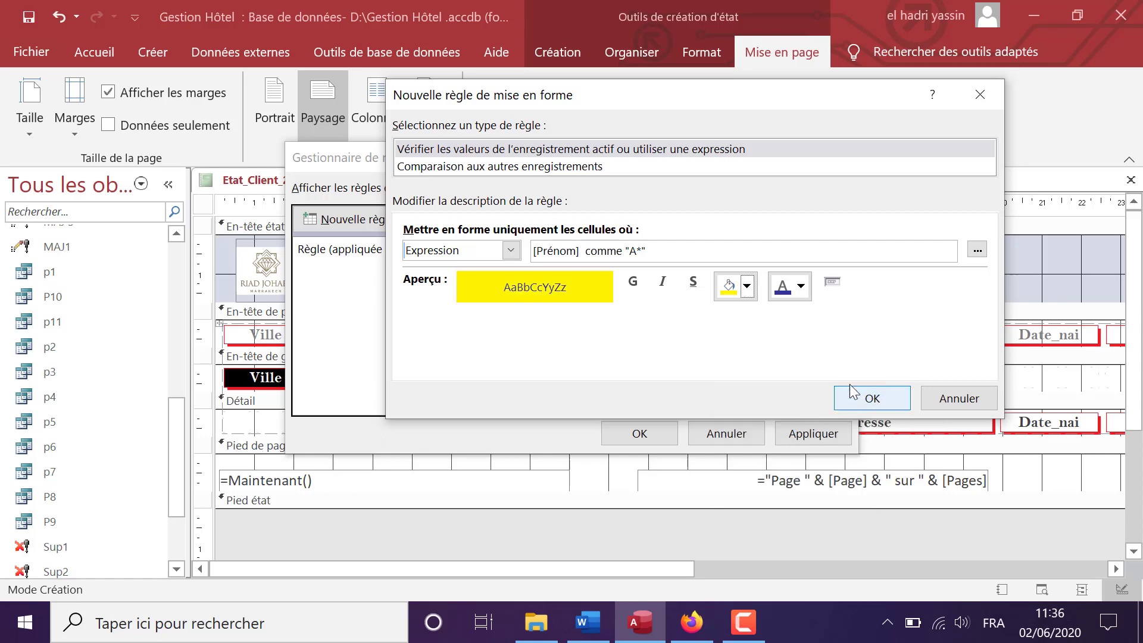
Add bold and italic to the rule's format and confirm the conditional formatting of Code_clt.
left_click(631, 286)
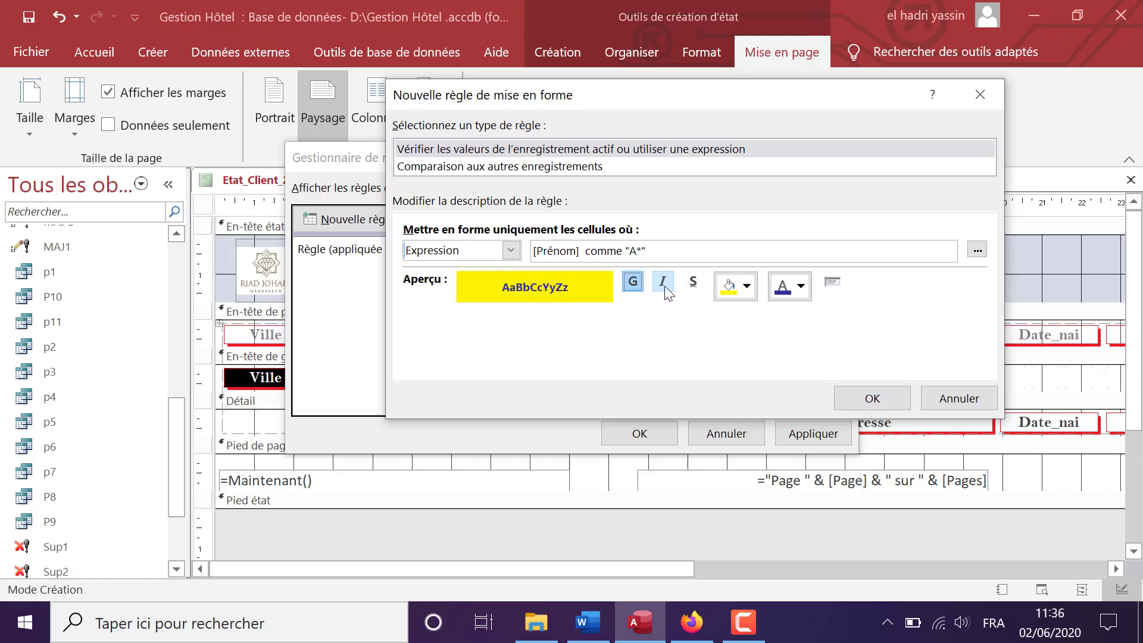
left_click(662, 282)
left_click(884, 401)
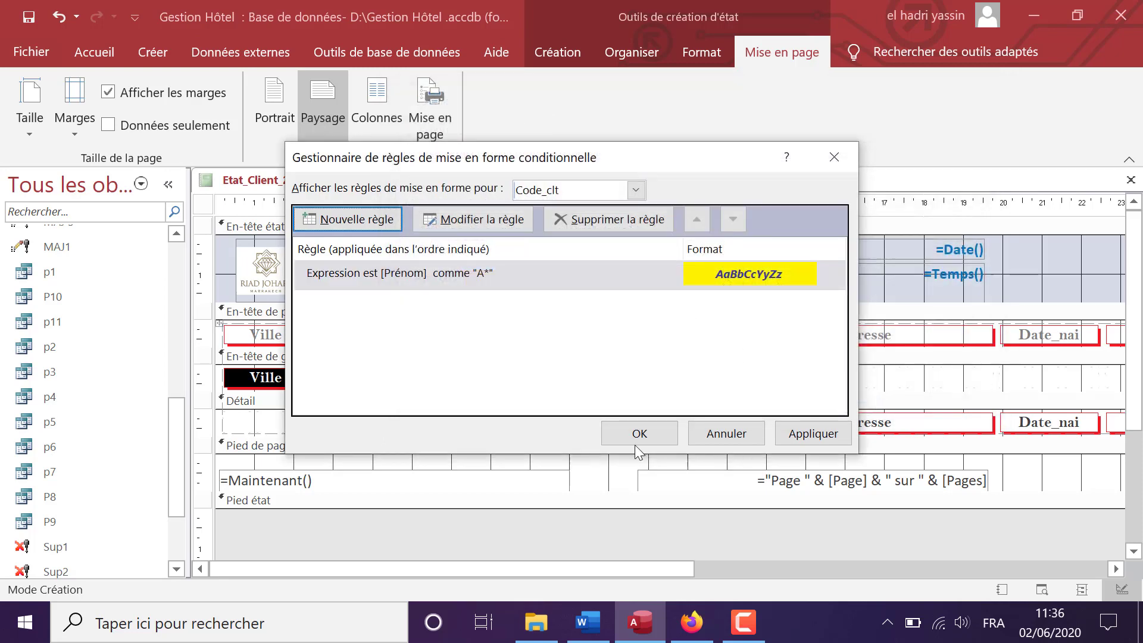
left_click(639, 434)
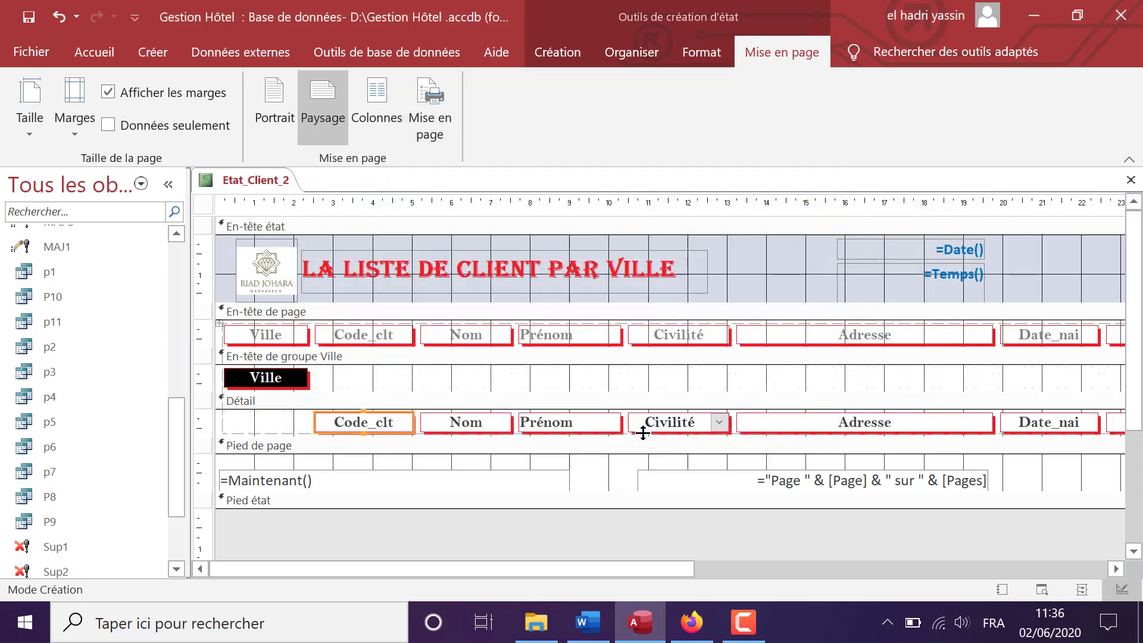
Display the report and check the highlighted client codes in the FES and RABAT groups.
left_click(546, 59)
left_click(40, 92)
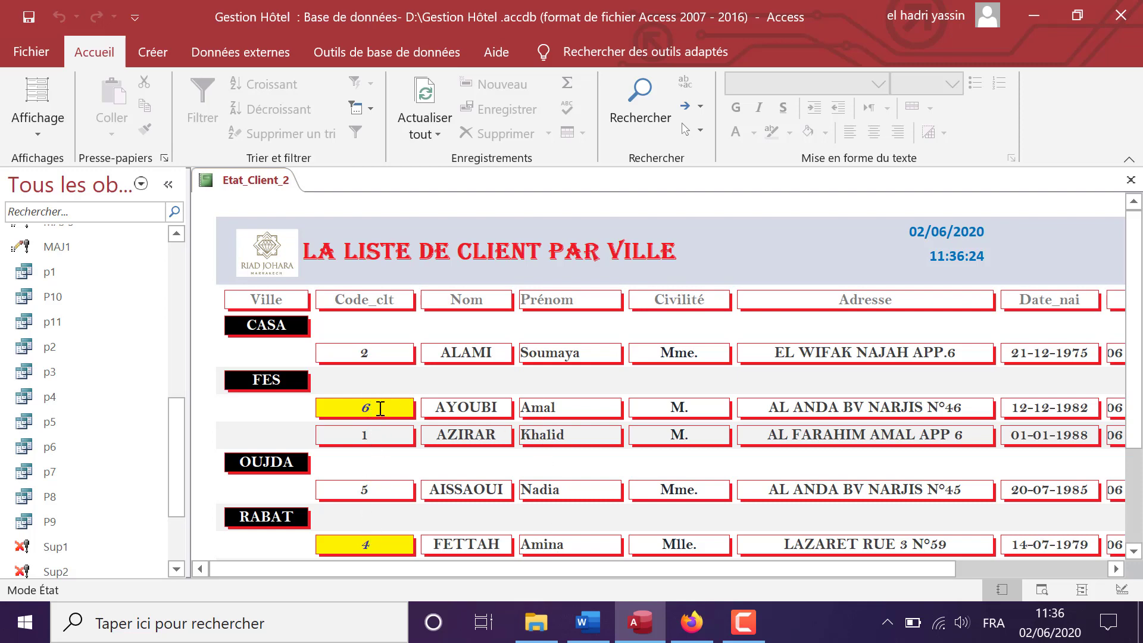
left_click_drag(370, 407, 364, 407)
left_click_drag(373, 544, 363, 544)
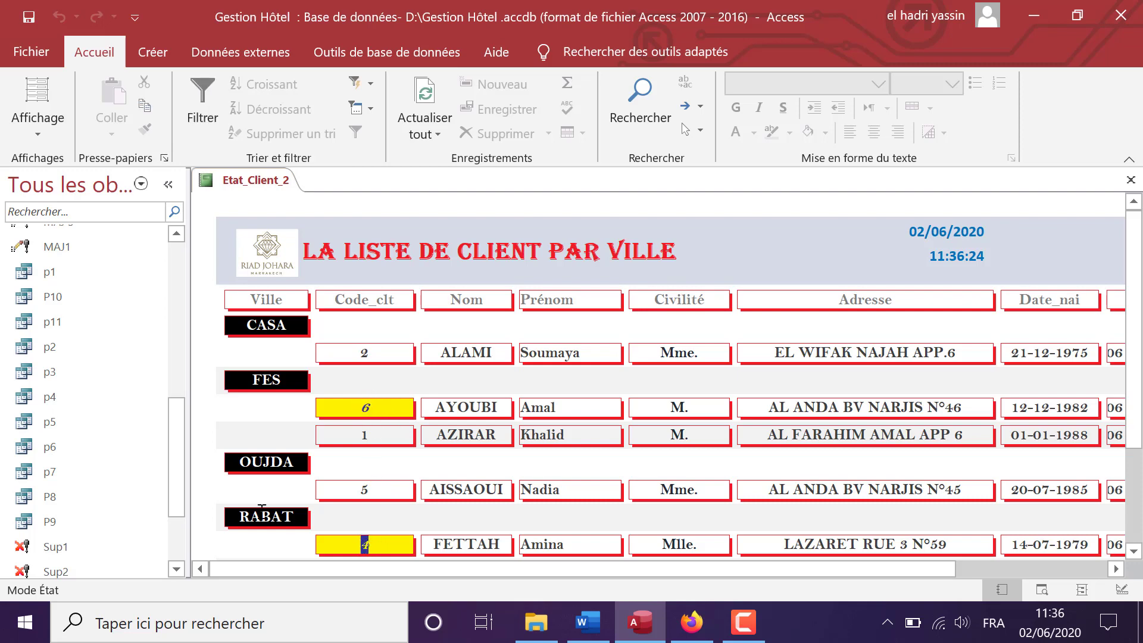
In the Word document, copy item 2 with its sub-items a and b and paste it as a new item after item 3.
left_click(588, 622)
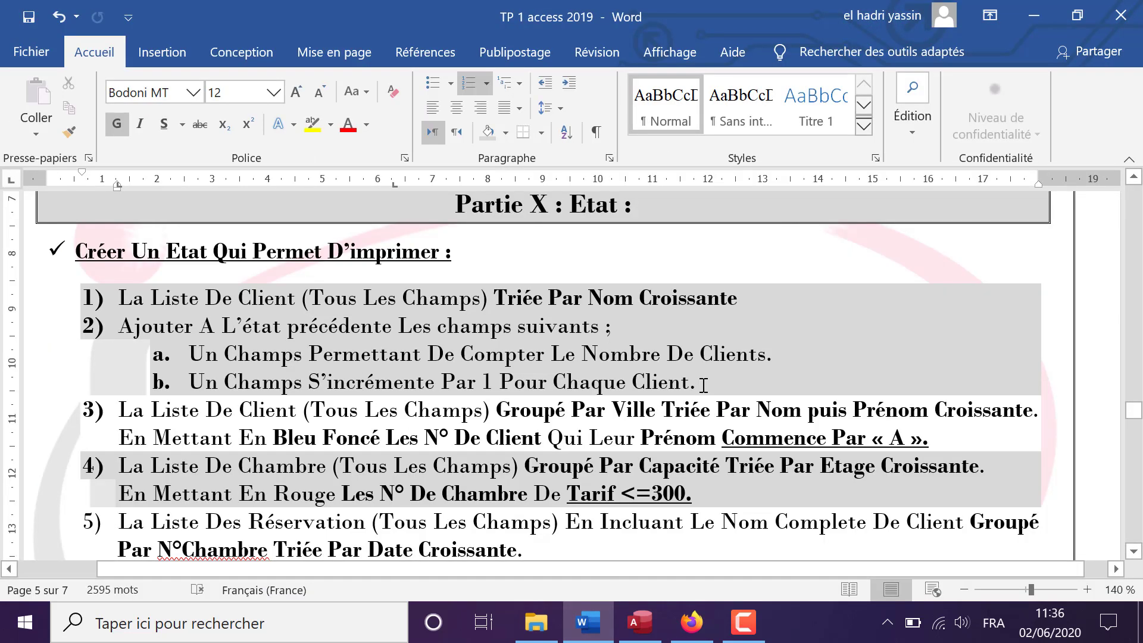
left_click_drag(678, 380, 944, 445)
key("ctrl+c")
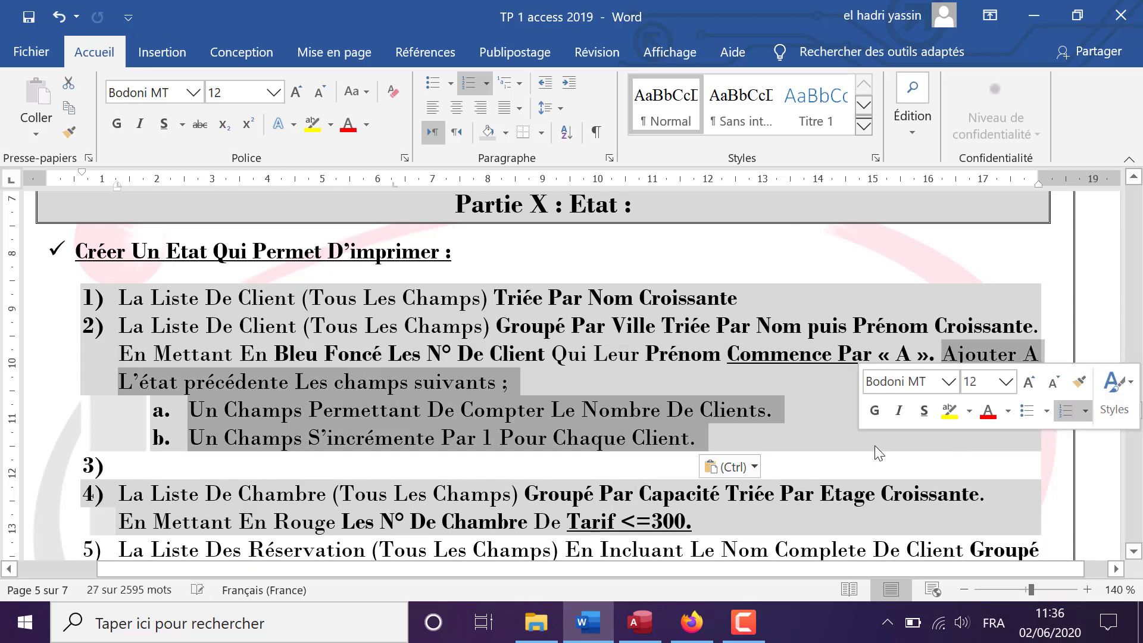
left_click(57, 16)
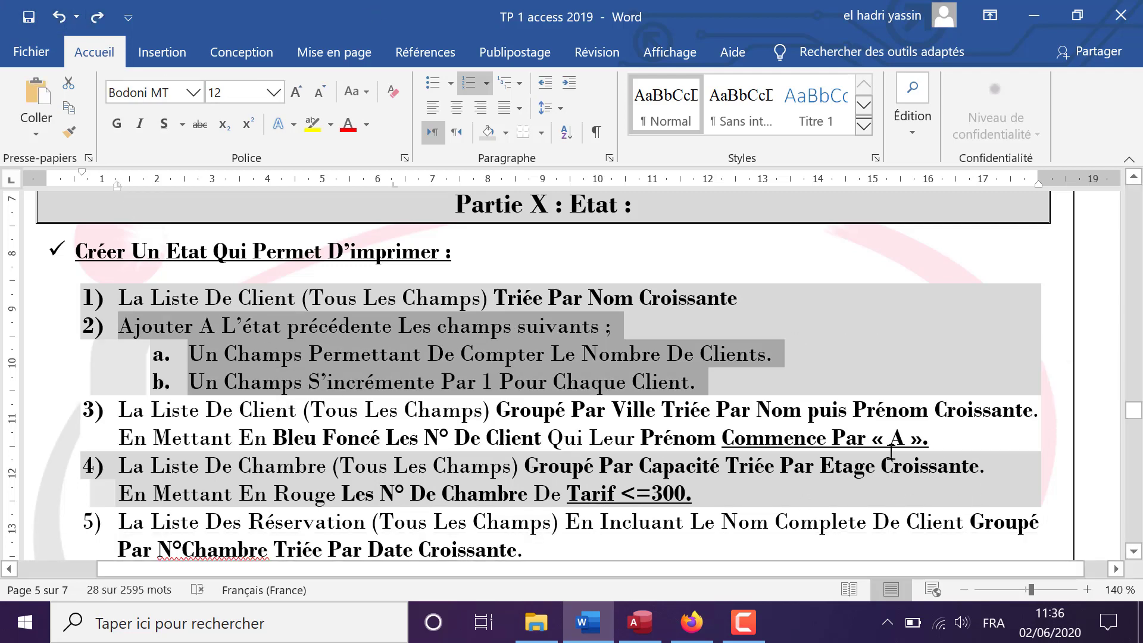
left_click(931, 439)
key("Return")
key("ctrl+v")
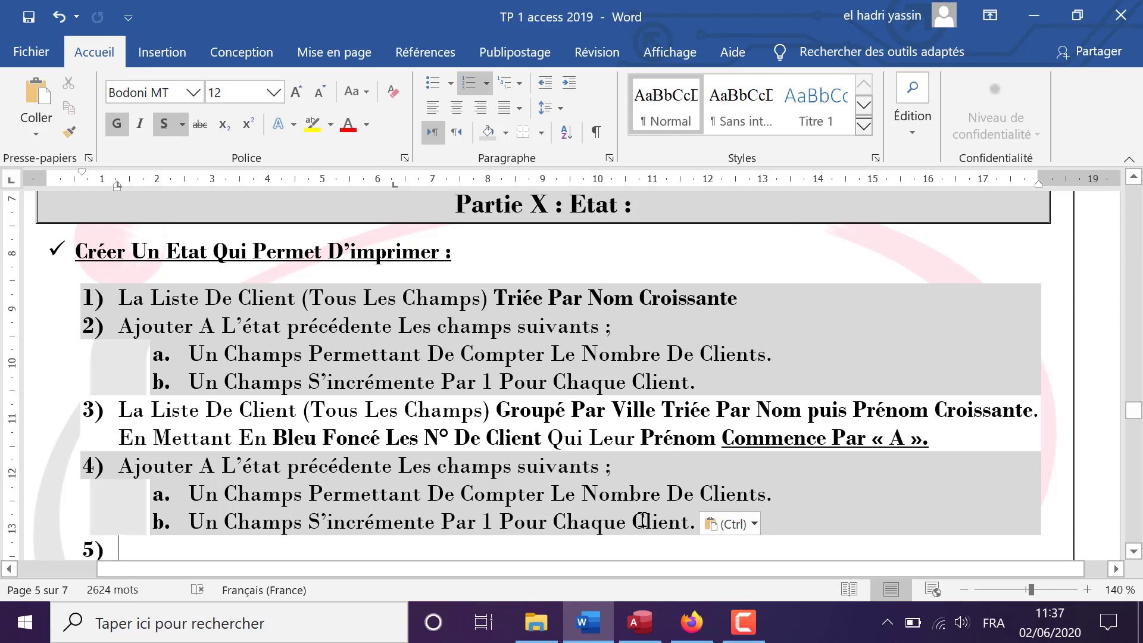
Back in Access, move the date and time fields in the report header so they line up with the N_Tél column's outer edge in design view.
left_click(640, 625)
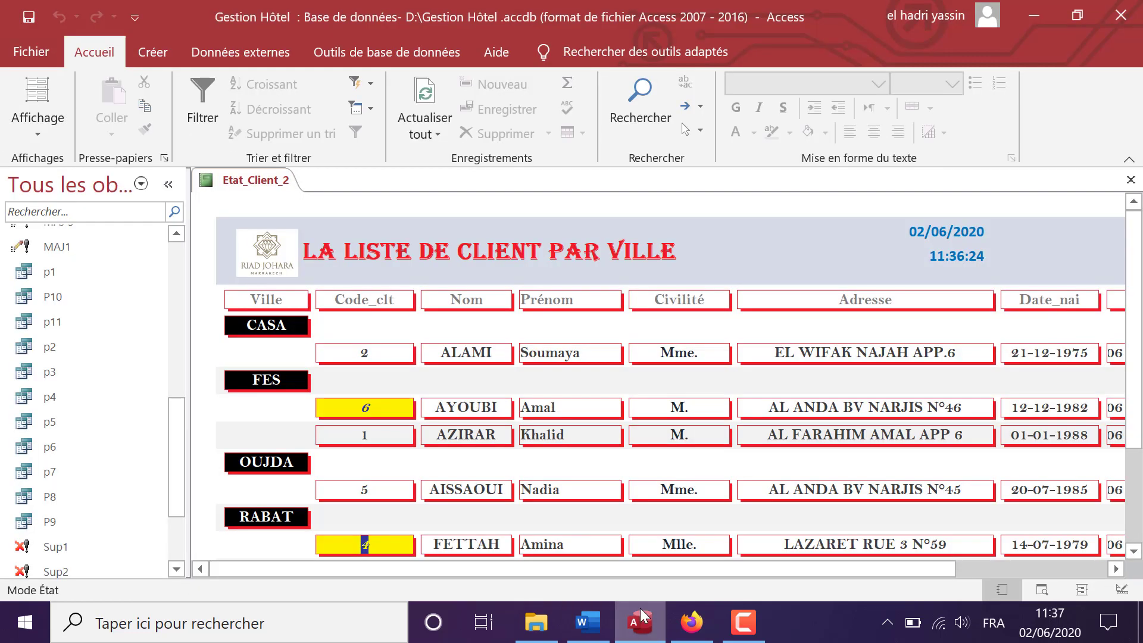
right_click(788, 244)
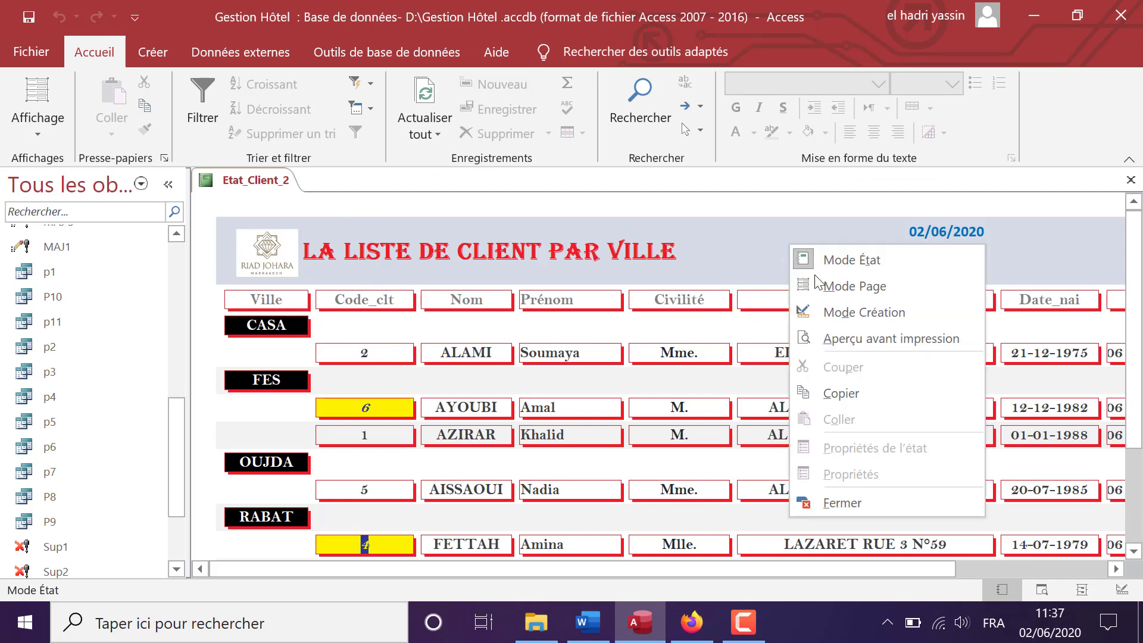
left_click(839, 311)
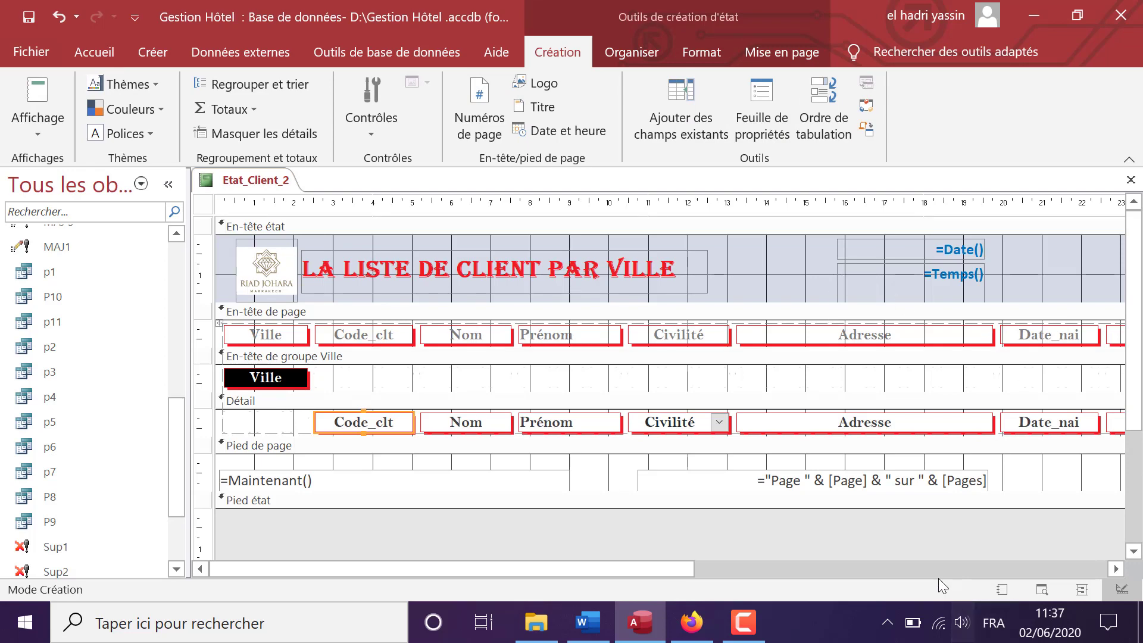
left_click_drag(648, 570, 832, 571)
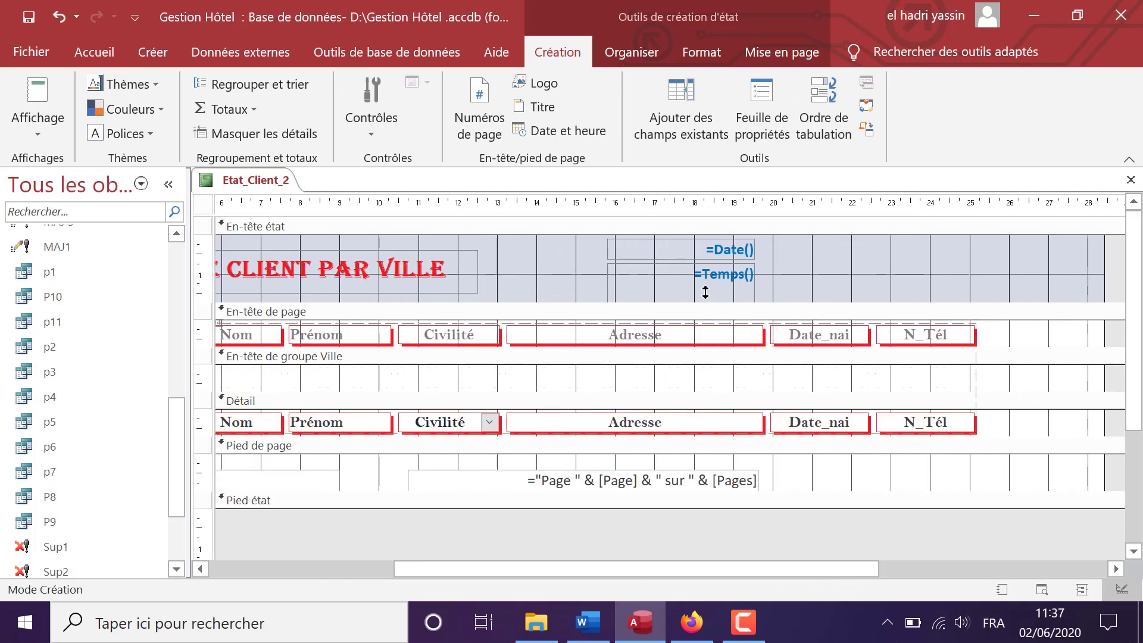
left_click_drag(588, 244, 889, 257)
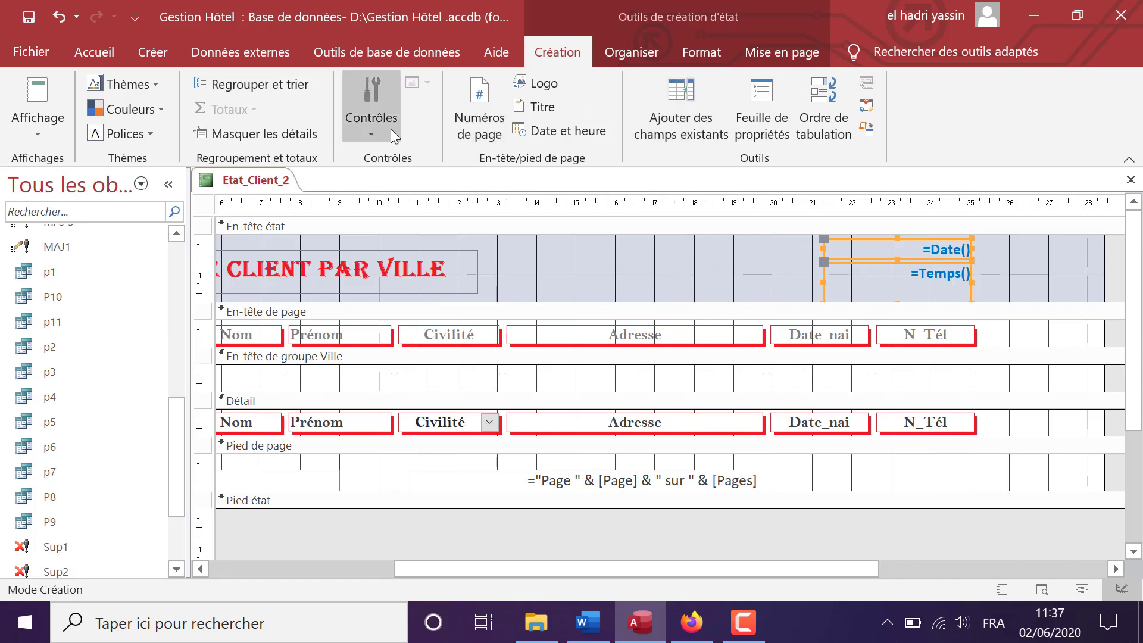
Draw a text box about 3 cm wide in the report header, between the title and the date.
left_click(371, 127)
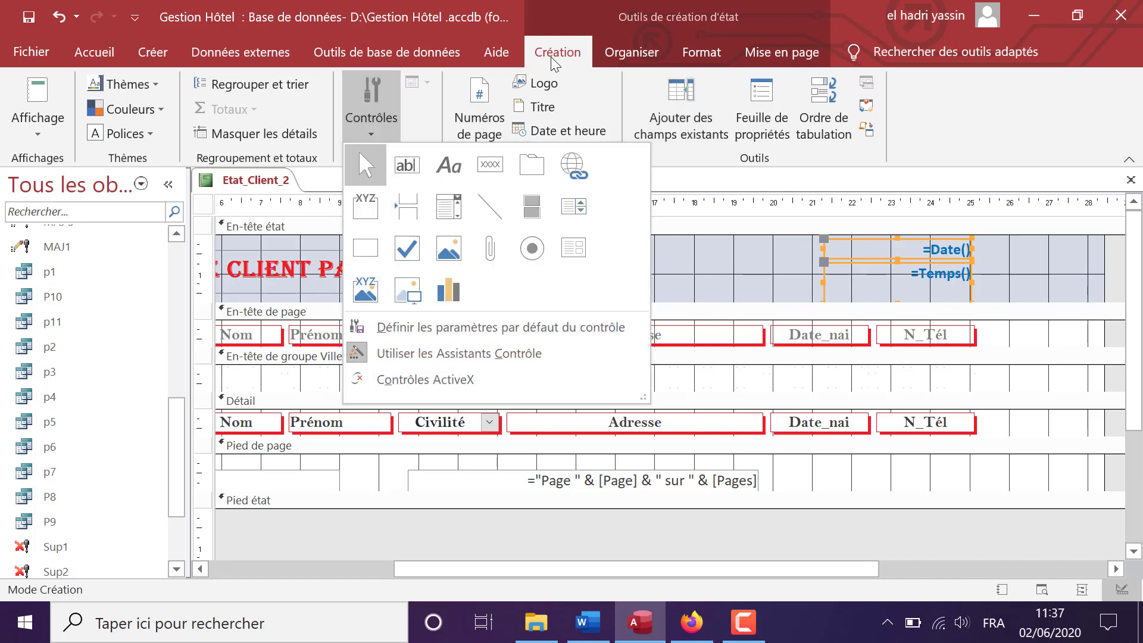
left_click(407, 167)
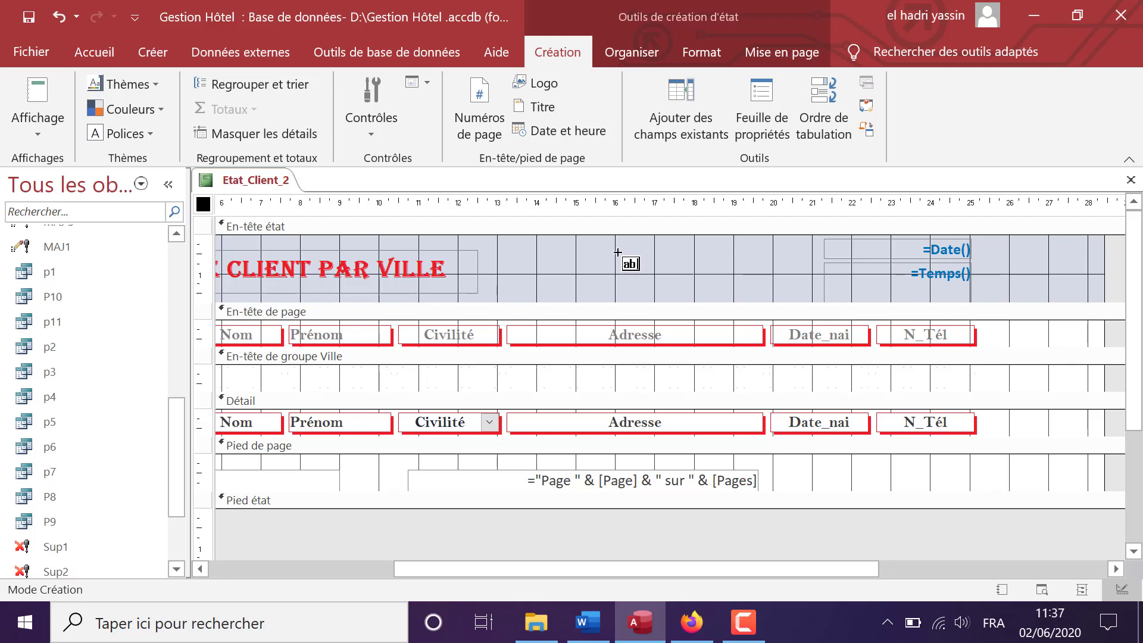
left_click_drag(620, 254, 732, 278)
left_click_drag(739, 276, 742, 275)
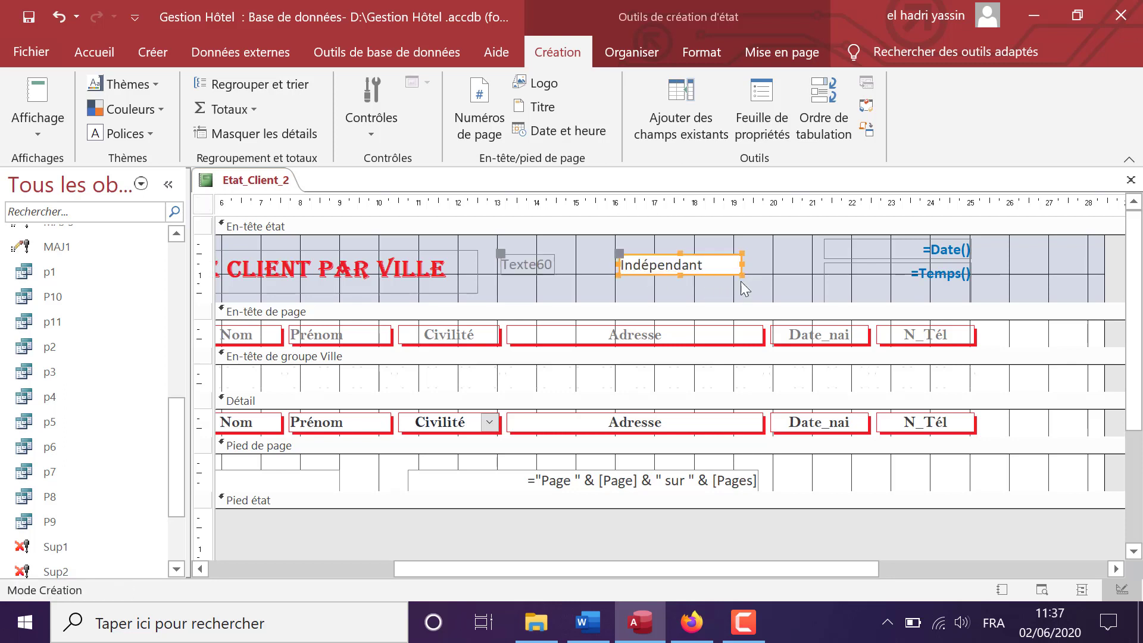
Move the text box's label slightly closer to it and narrow the text box to about 1.7 cm.
left_click(519, 264)
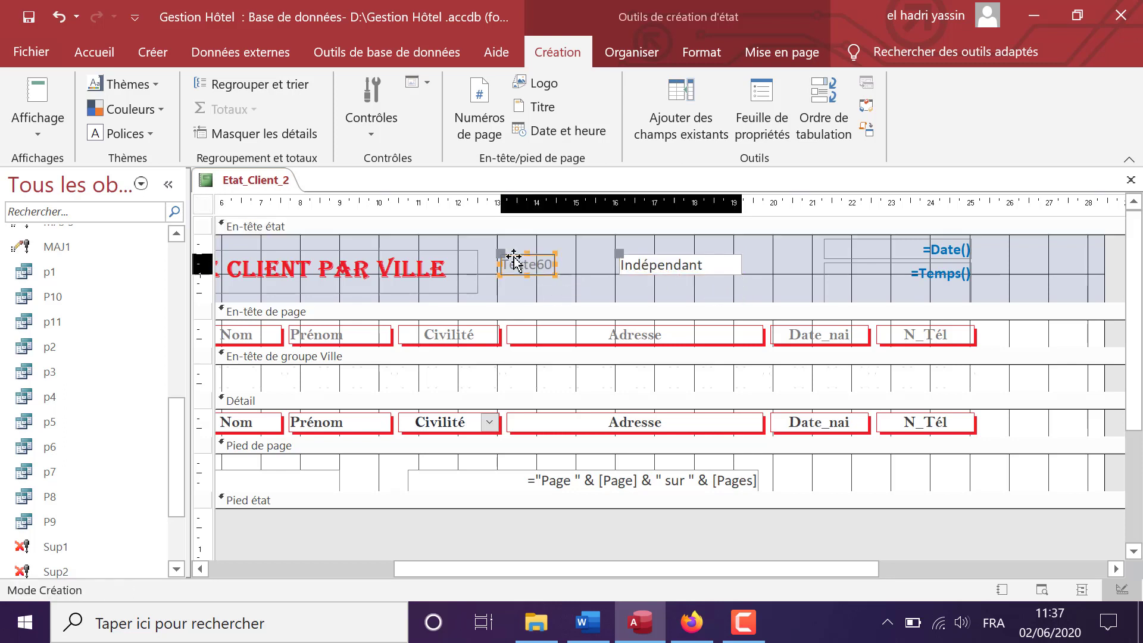
left_click_drag(503, 255, 524, 255)
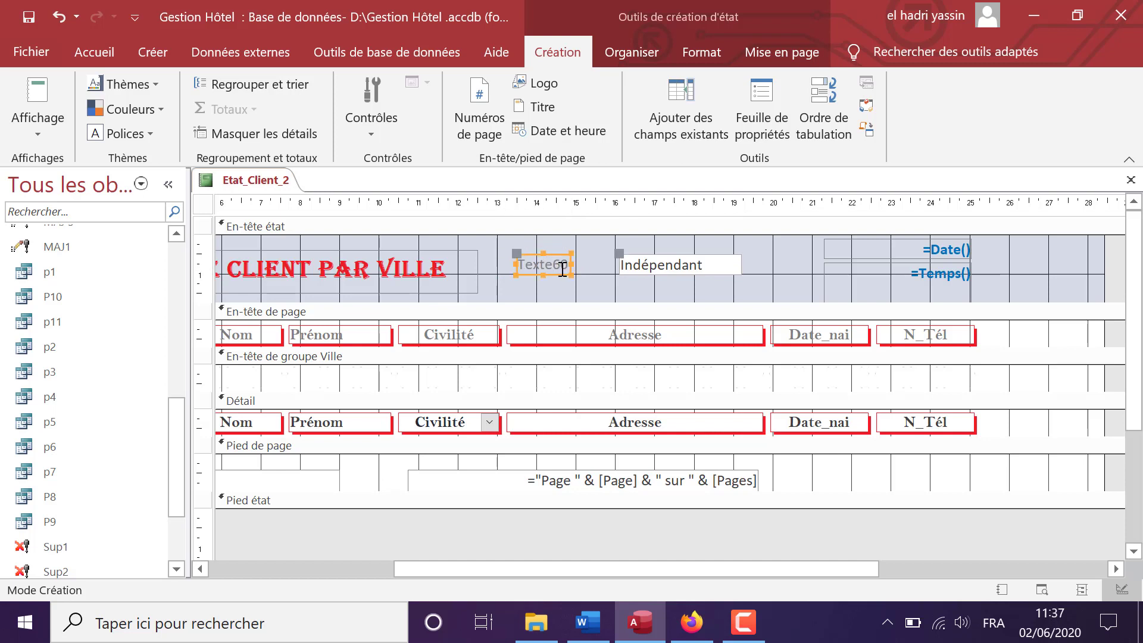
left_click(629, 263)
left_click_drag(629, 262, 674, 262)
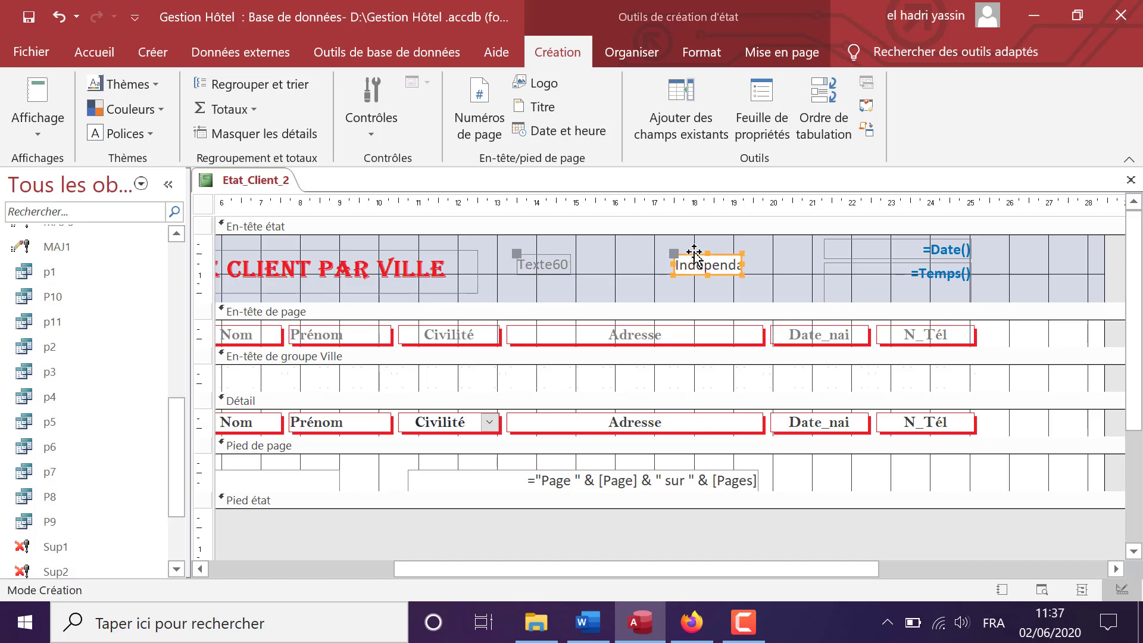
Change the new text box's label to "Nombre De Clients:".
left_click(565, 264)
left_click_drag(571, 264, 416, 284)
left_click(592, 263)
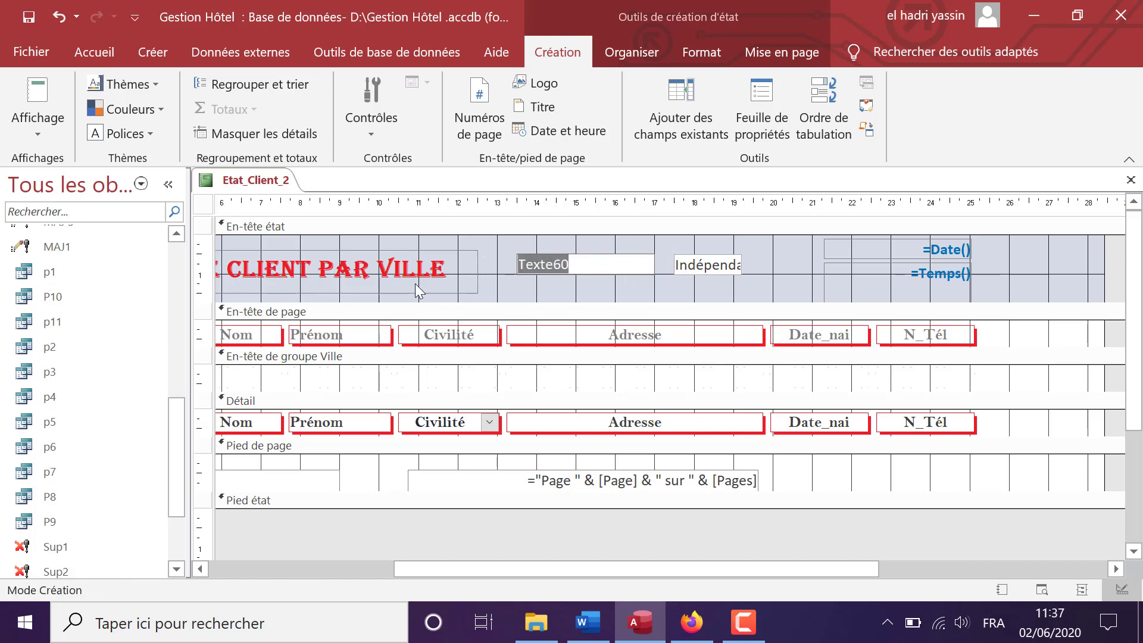
type("Nombre")
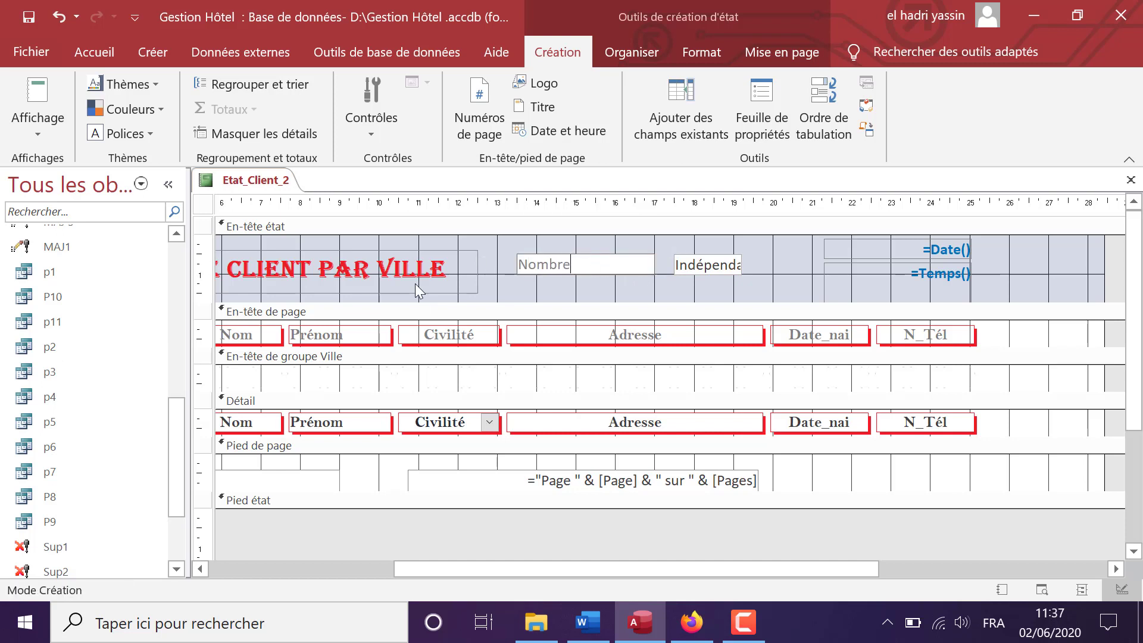
type(" De Clients:")
Copy the date field's formatting onto the "Nombre De Clients:" label.
left_click(954, 255)
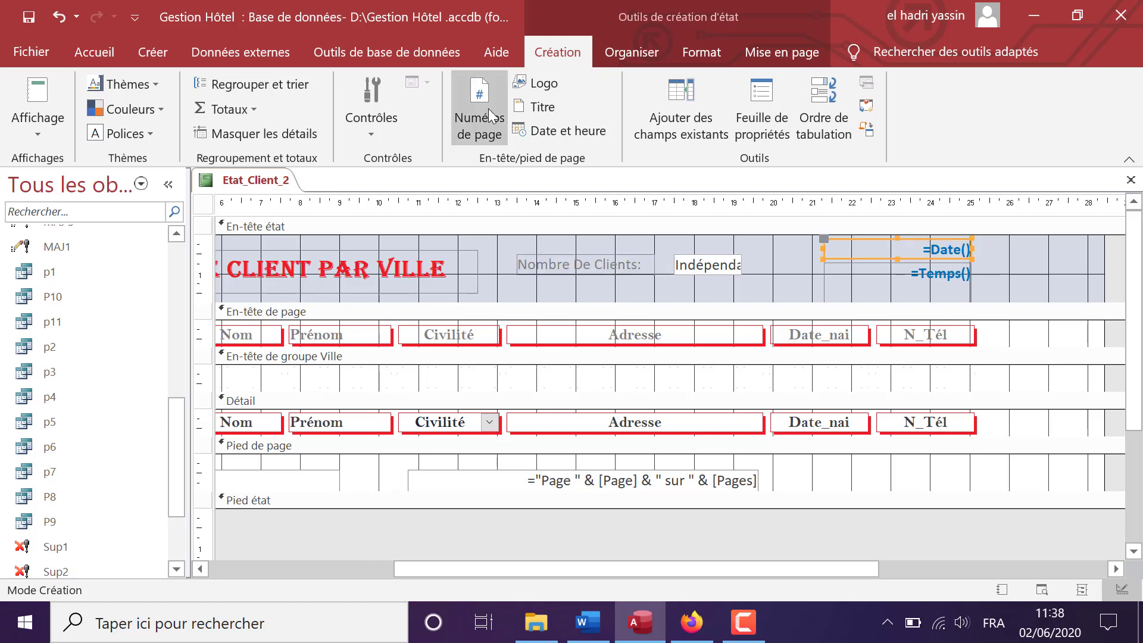
left_click(714, 50)
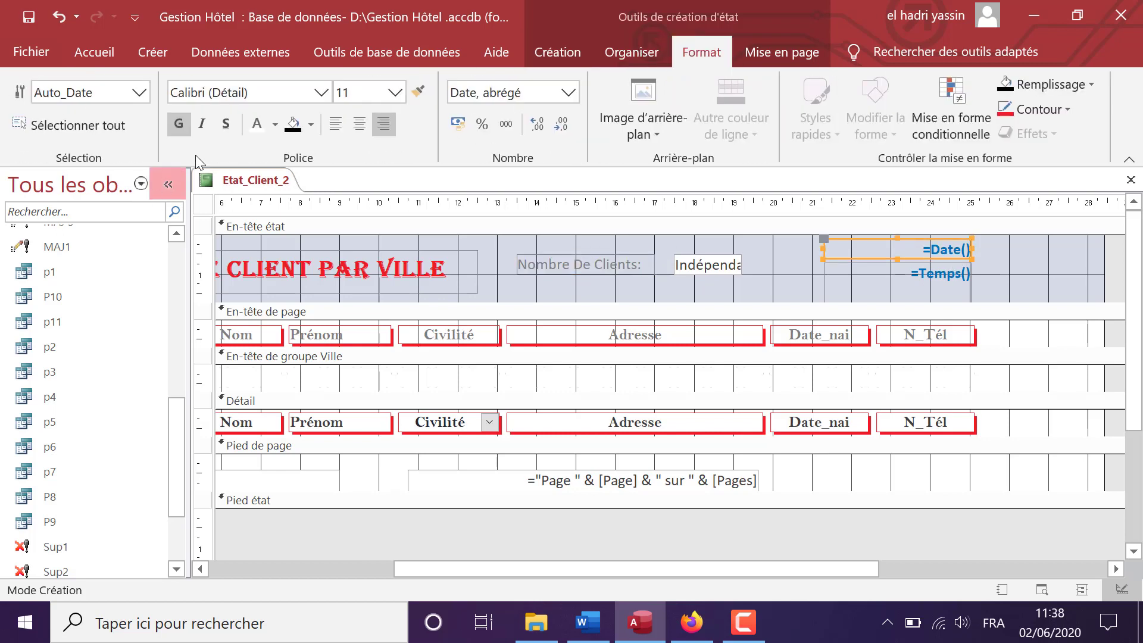
left_click(420, 91)
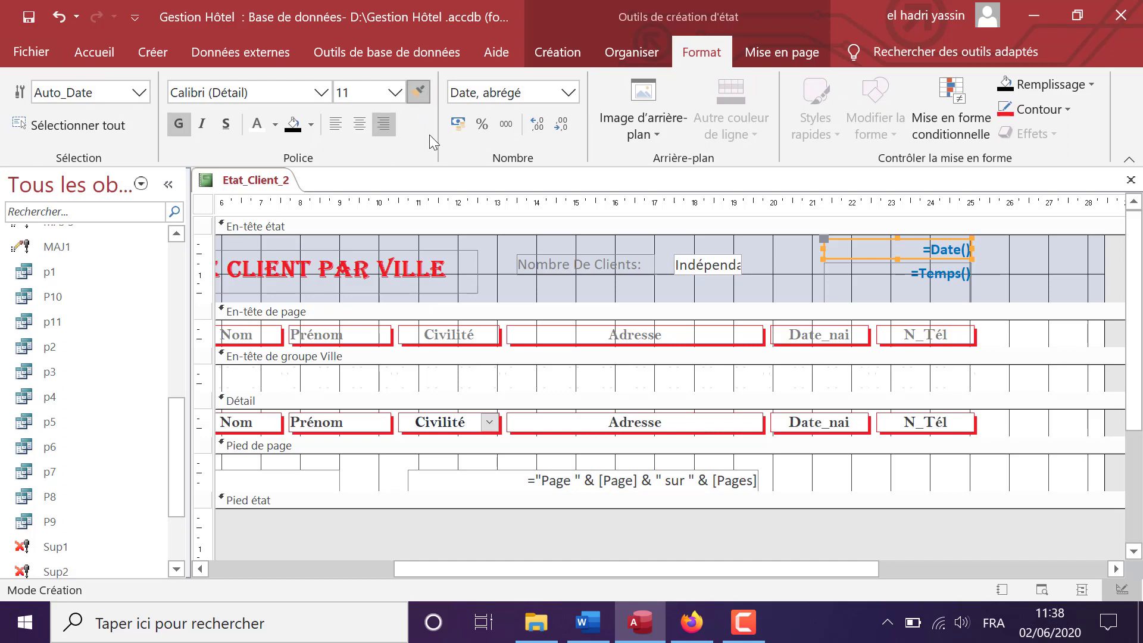
left_click(523, 269)
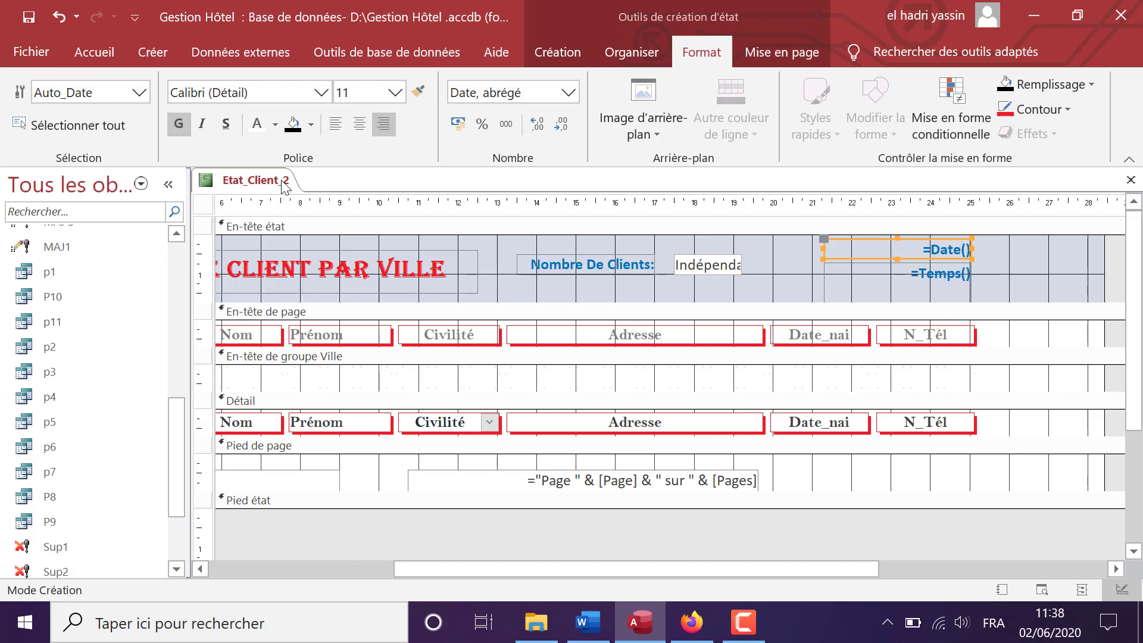
Enter =Compte(Code_clt) in the header text box, and shift it slightly downward together with its label.
left_click(723, 271)
left_click(722, 272)
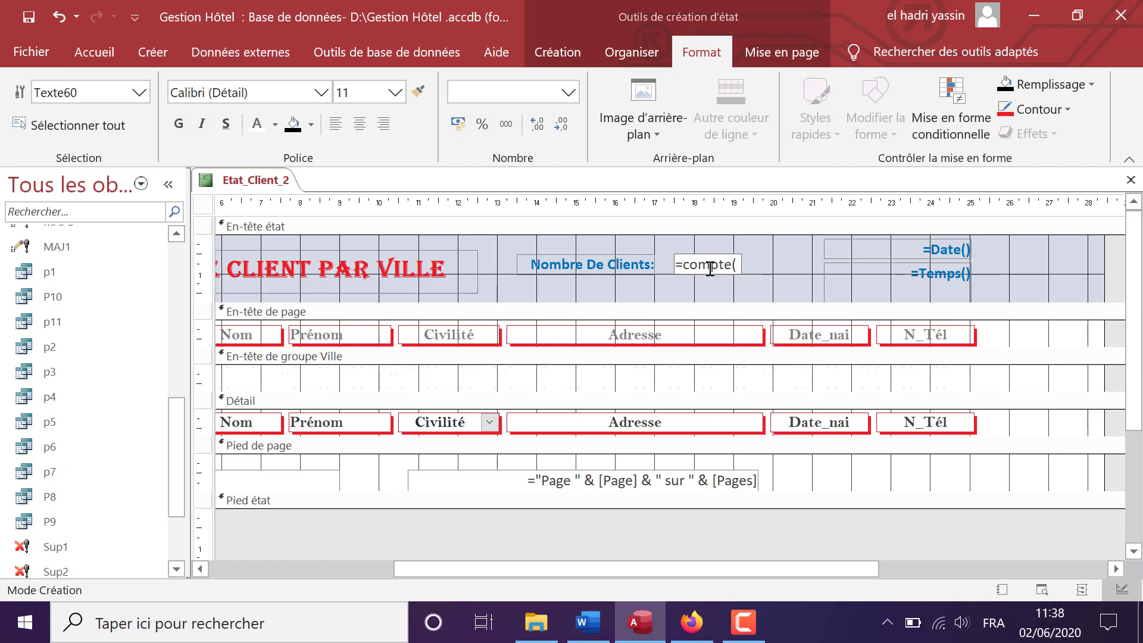
type("Code_clt)")
left_click(694, 300)
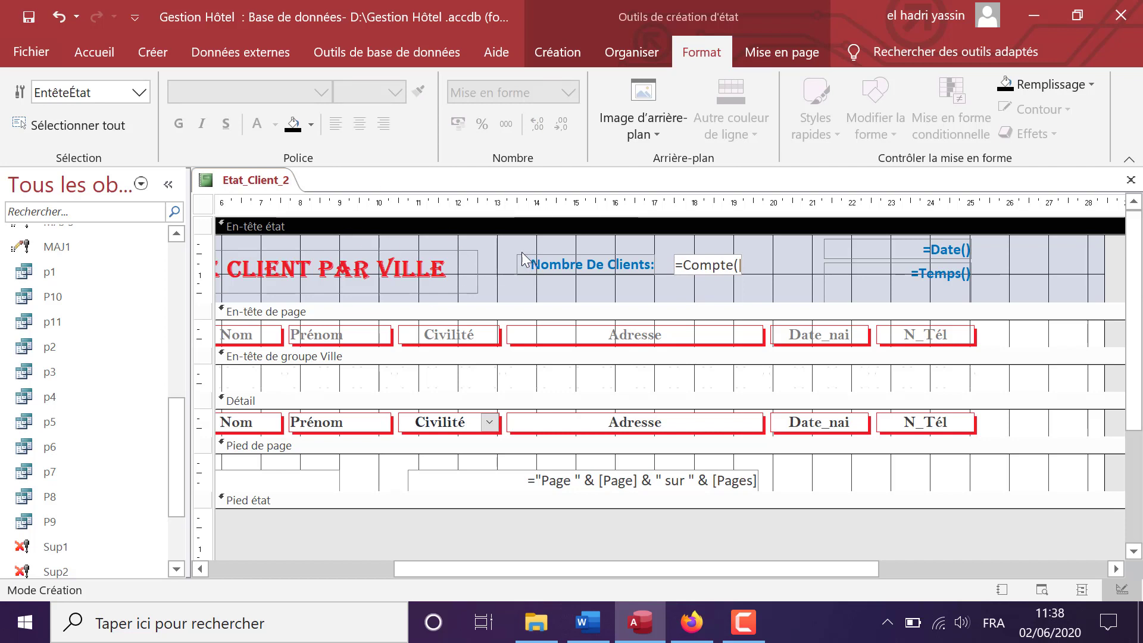
left_click_drag(513, 245, 731, 284)
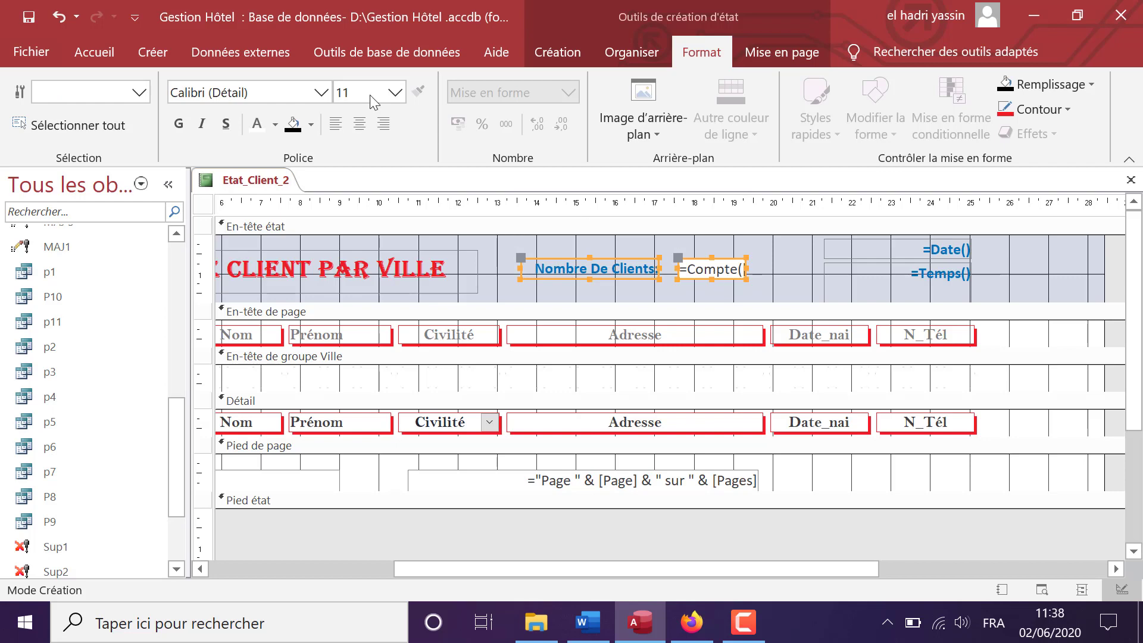
Display the report and check the client count in its header.
left_click(551, 59)
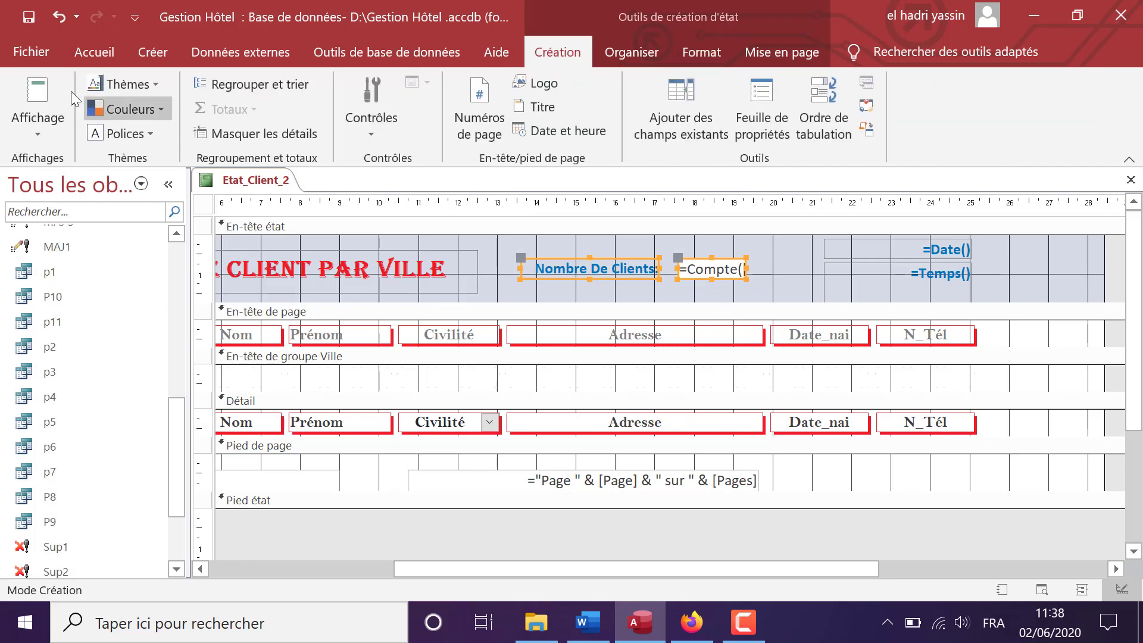
left_click(52, 89)
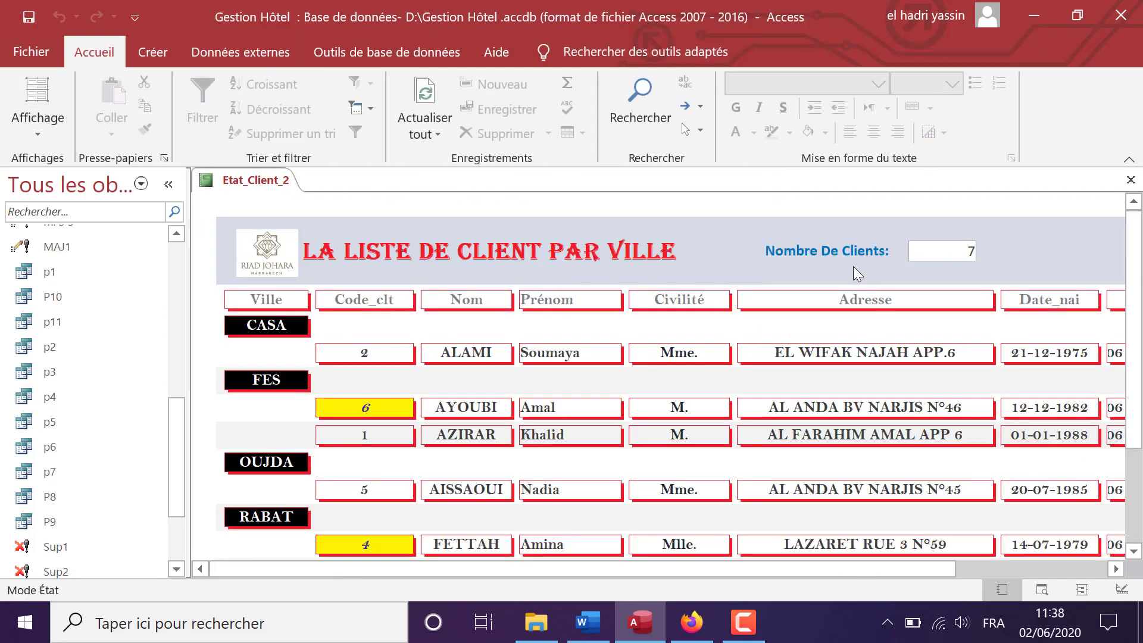
mouse_move(847, 566)
left_mouse_down()
mouse_move(944, 564)
mouse_move(848, 566)
left_mouse_up()
In Design view, duplicate the Code_clt column label in the page header and place the copy between Ville and Code_clt.
right_click(229, 179)
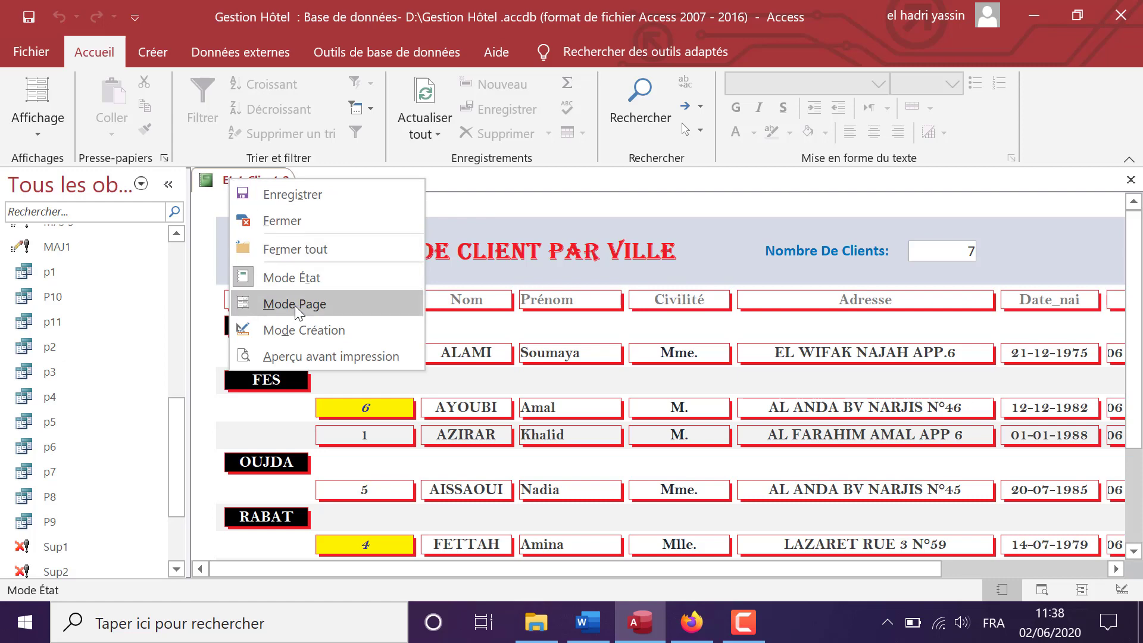
left_click(307, 332)
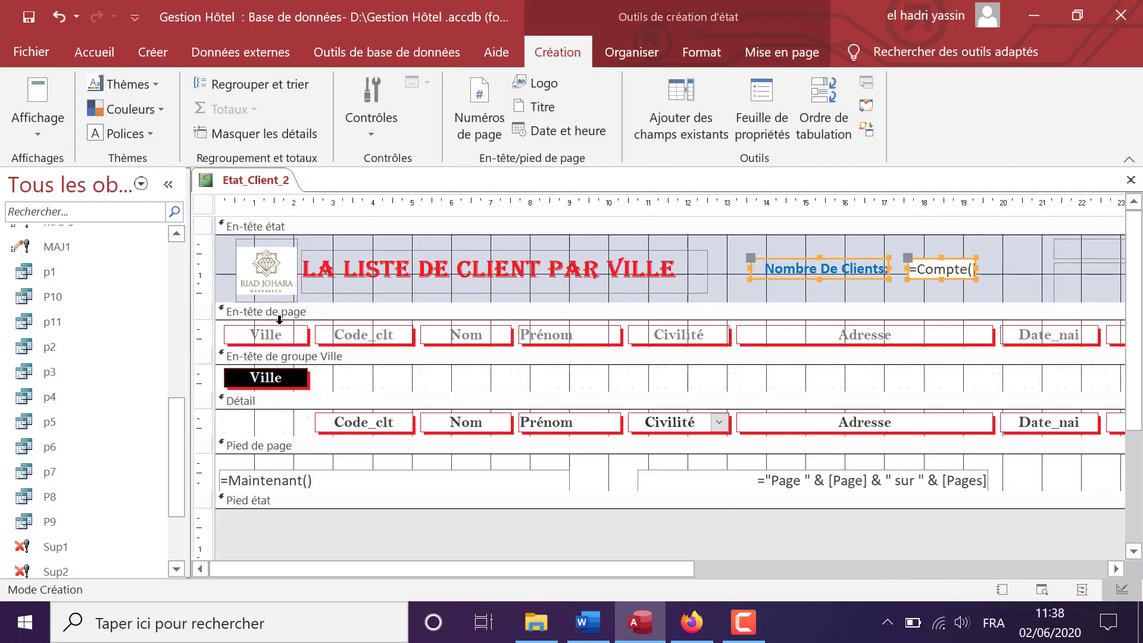
left_click(375, 340)
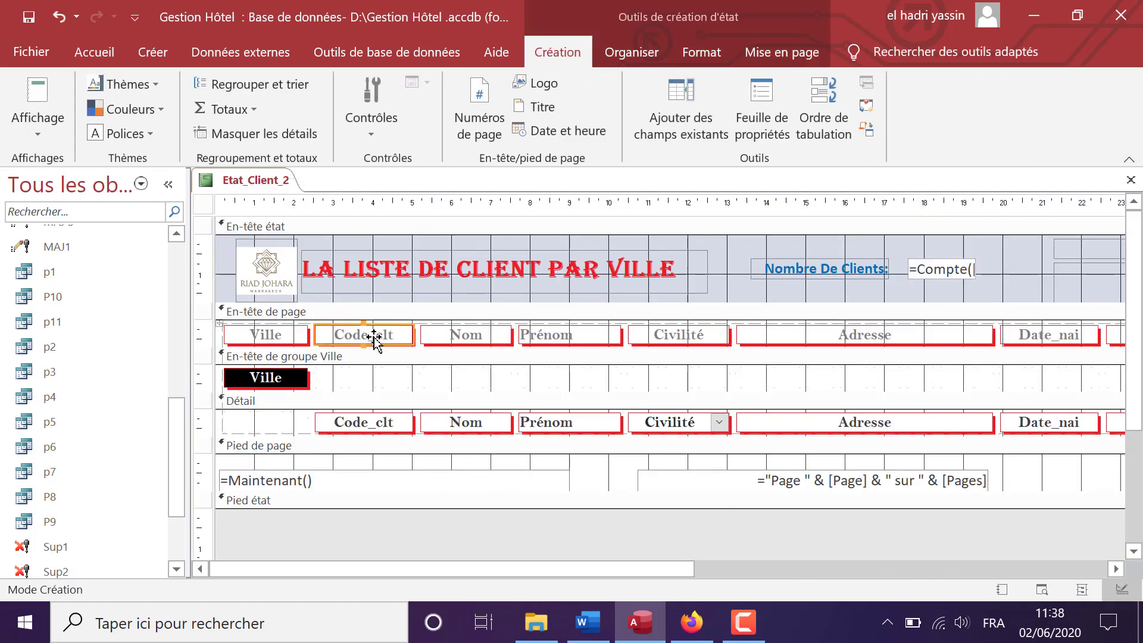
right_click(375, 339)
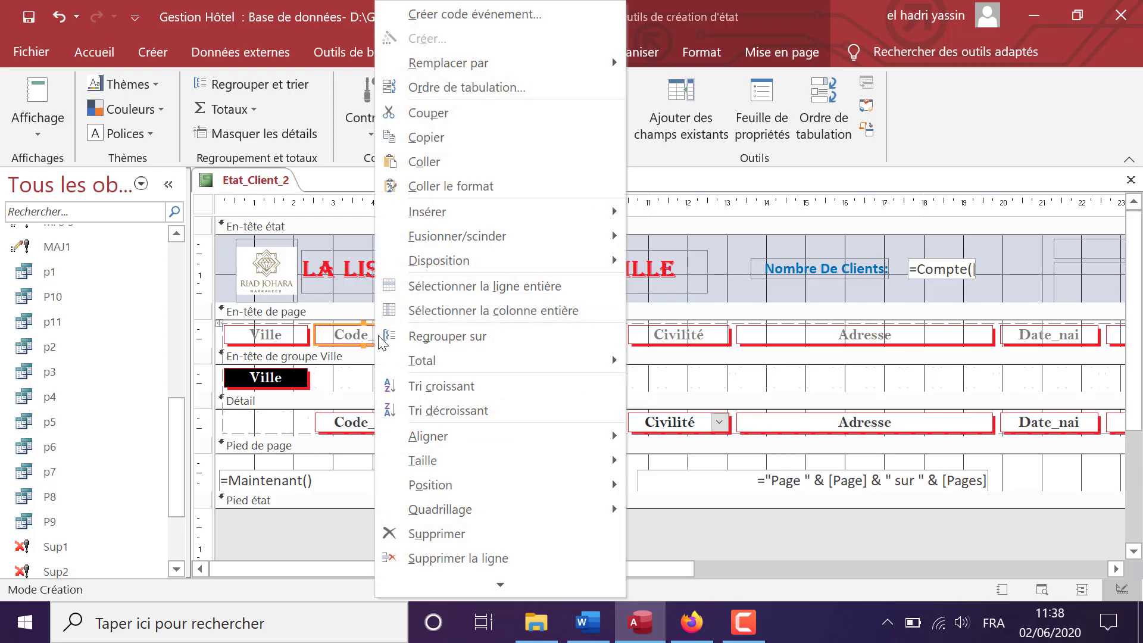
left_click(400, 142)
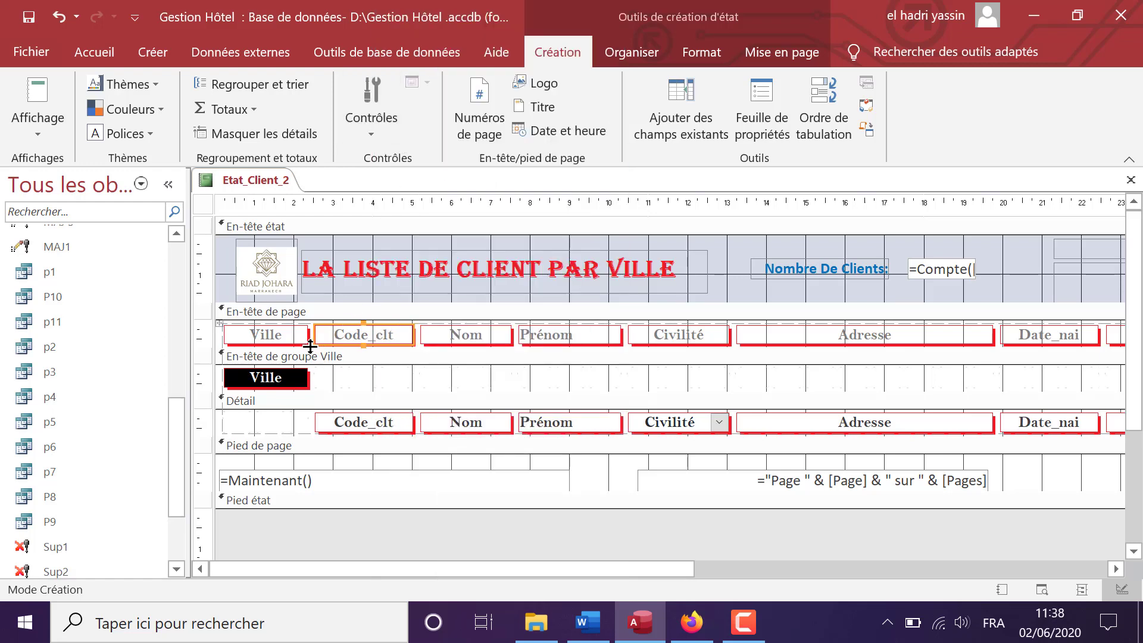
key("ctrl+v")
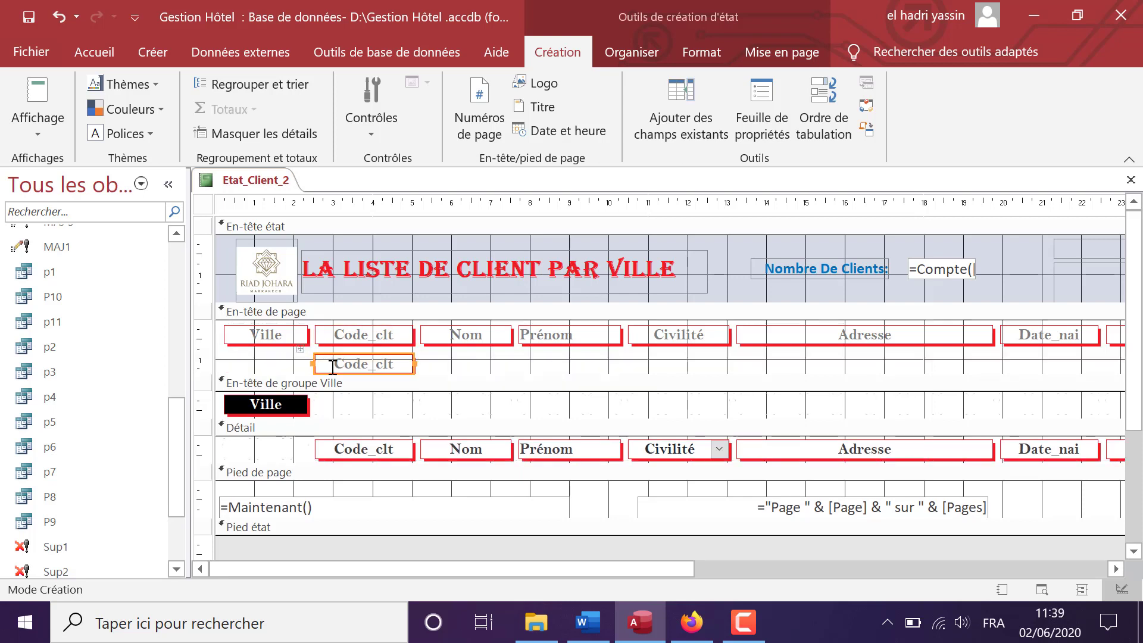
left_click(431, 369)
left_click_drag(431, 369, 390, 362)
left_click_drag(396, 366, 310, 337)
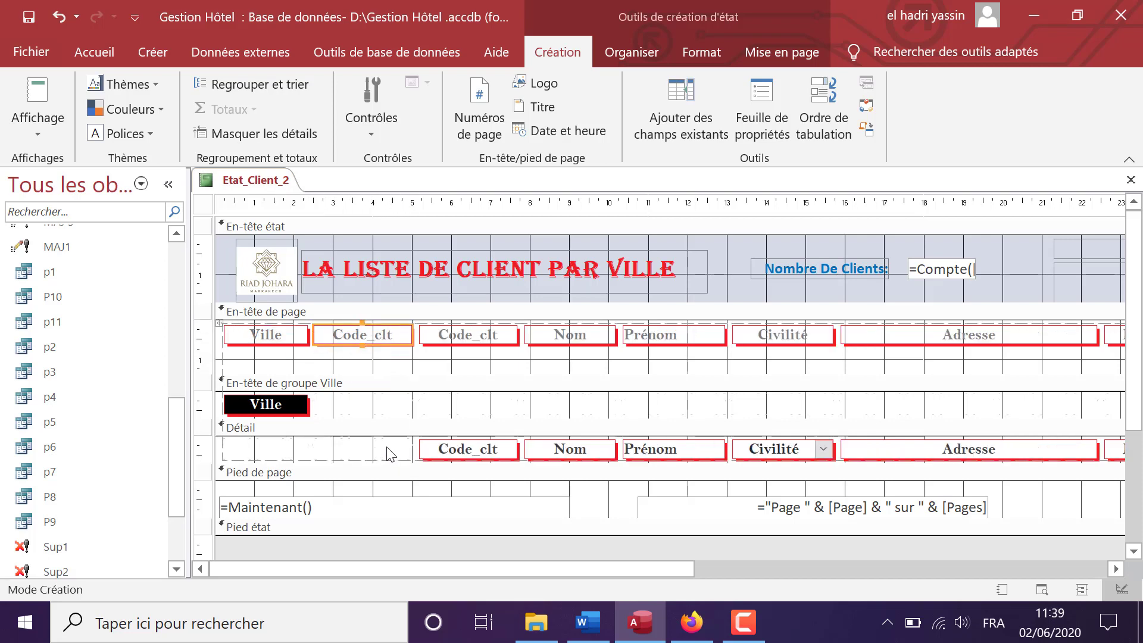
Duplicate the Code_clt field in the Détail section, place it beneath the copied label, and reduce the Détail and page header heights.
left_click(471, 456)
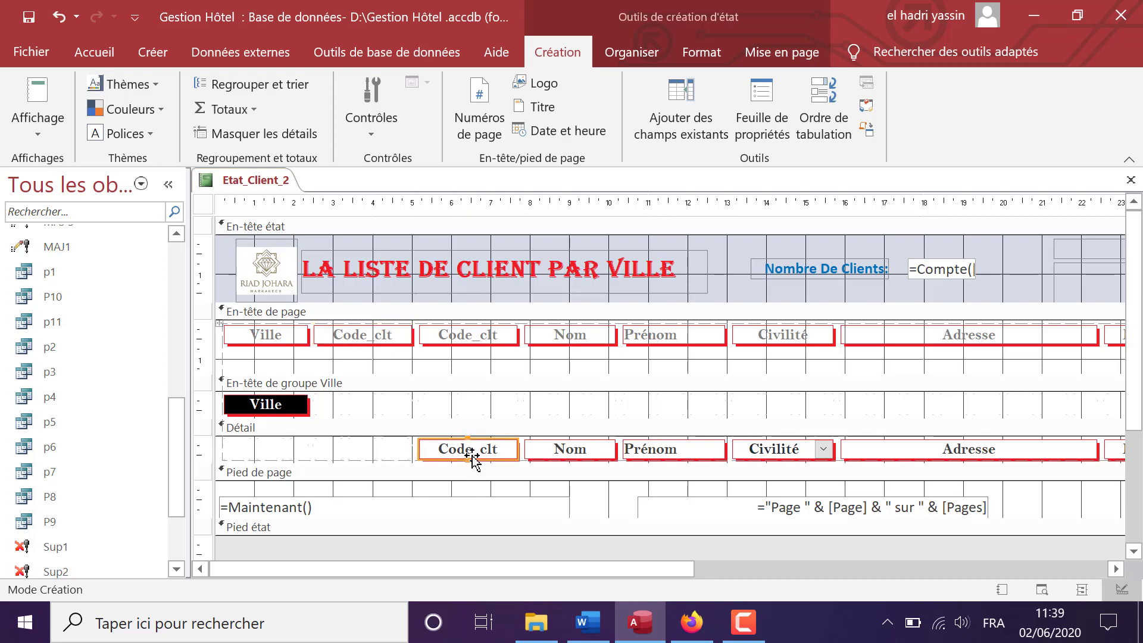
right_click(472, 454)
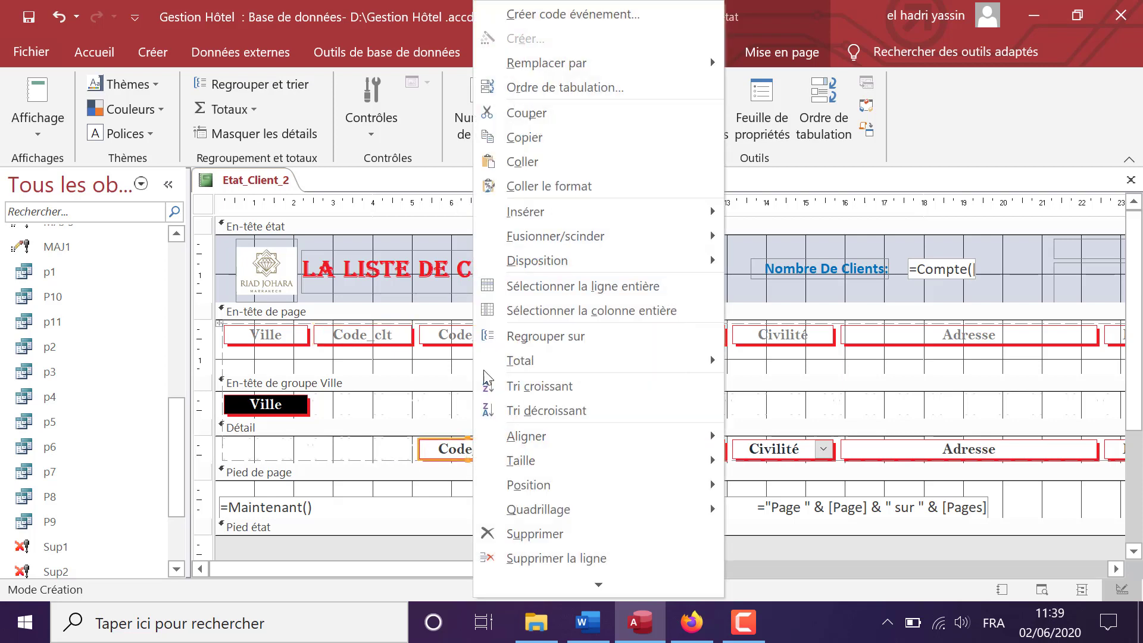
left_click(525, 138)
key("ctrl+v")
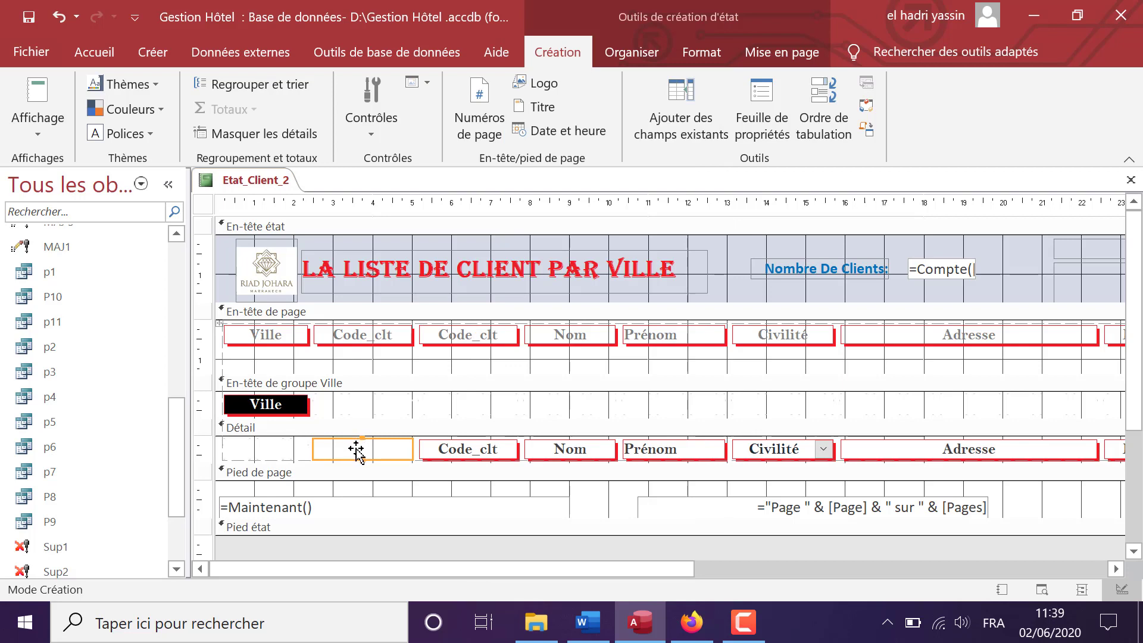
key("ctrl+v")
left_click_drag(382, 490, 382, 462)
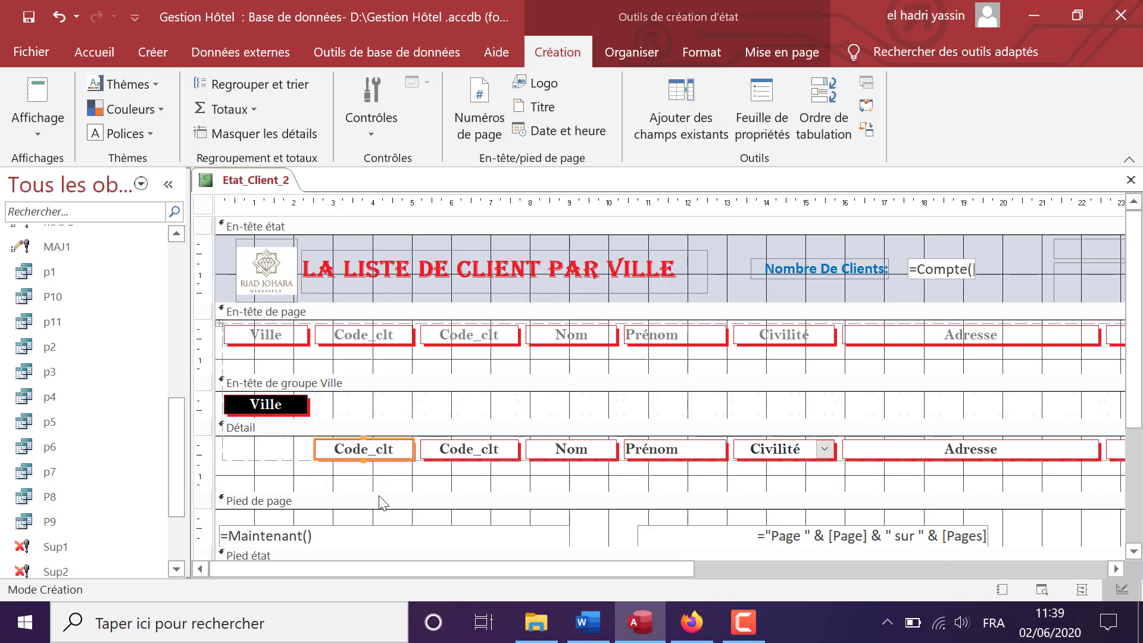
left_click_drag(379, 492, 381, 462)
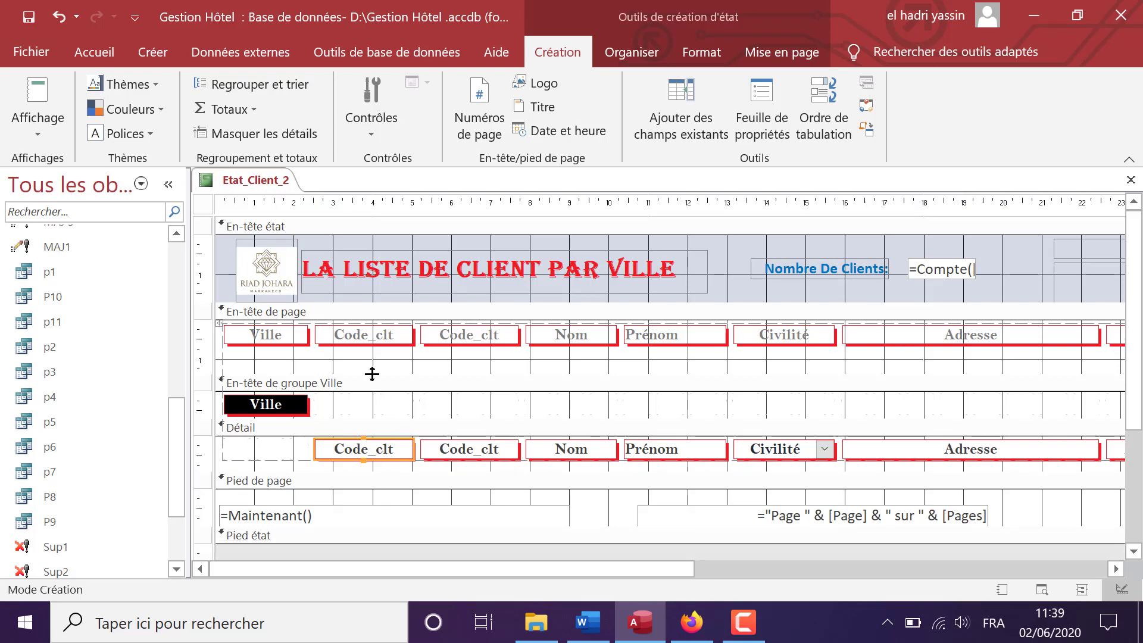
left_click_drag(372, 372, 299, 343)
Change the copied column label to Num and narrow that column to fit the text.
left_click(394, 334)
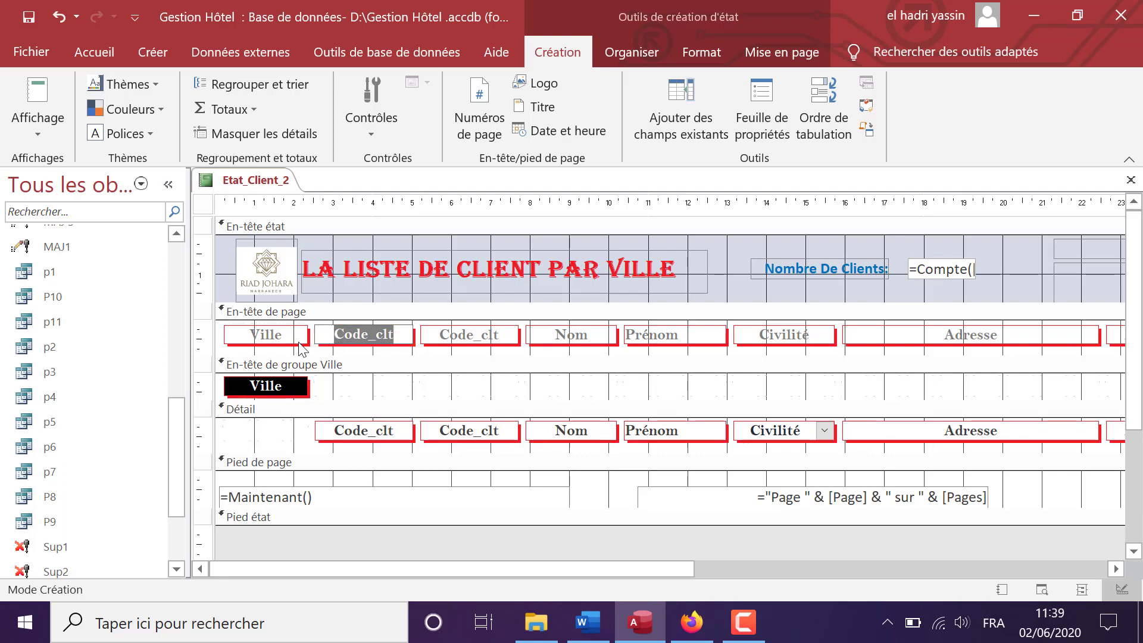
type("Num")
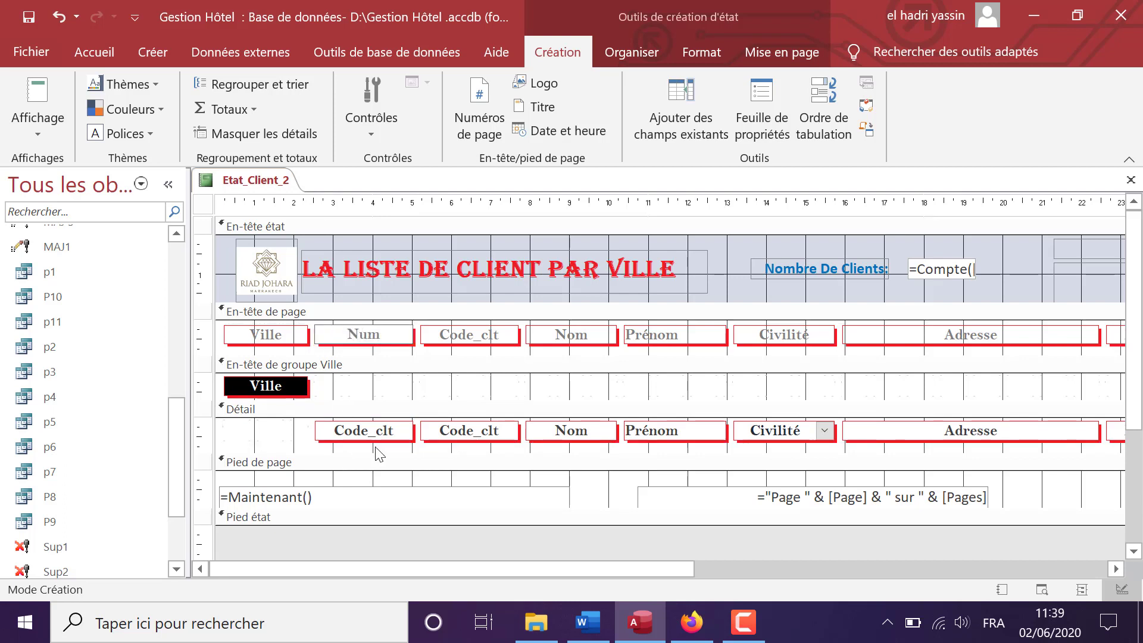
left_click(395, 429)
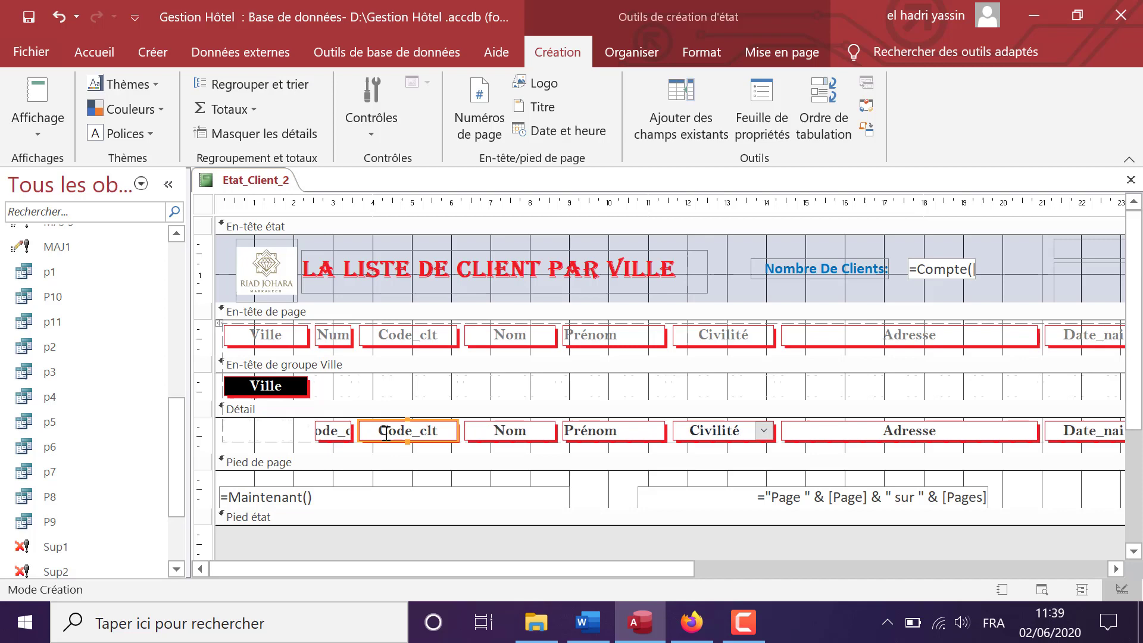
Set the control source of the field under Num to =+1.
left_click(346, 439)
right_click(346, 439)
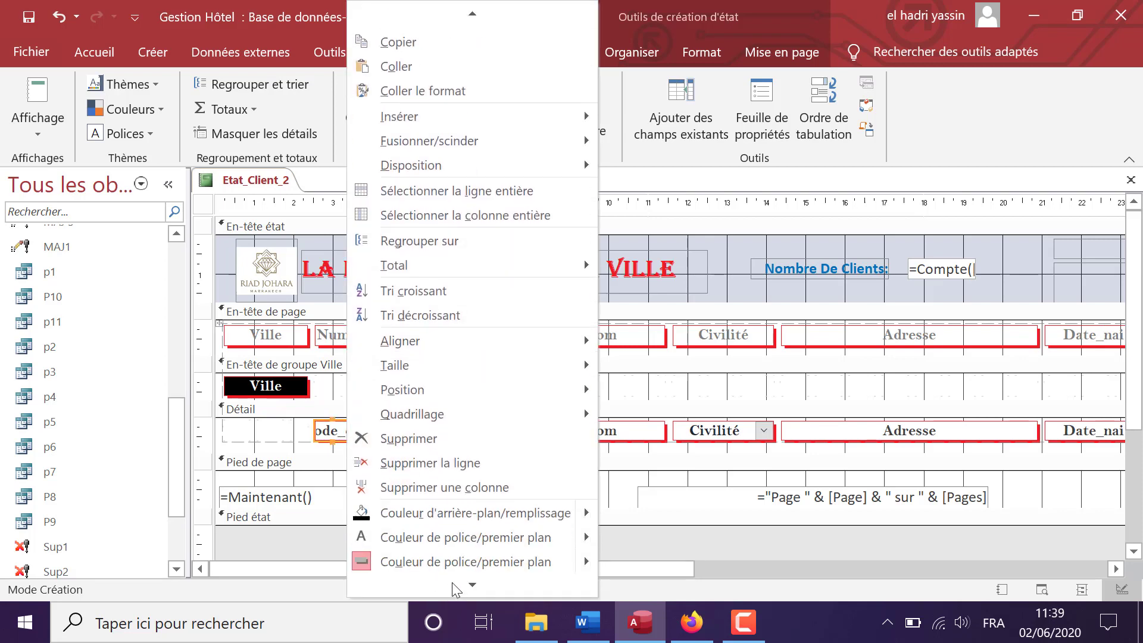
left_click(454, 586)
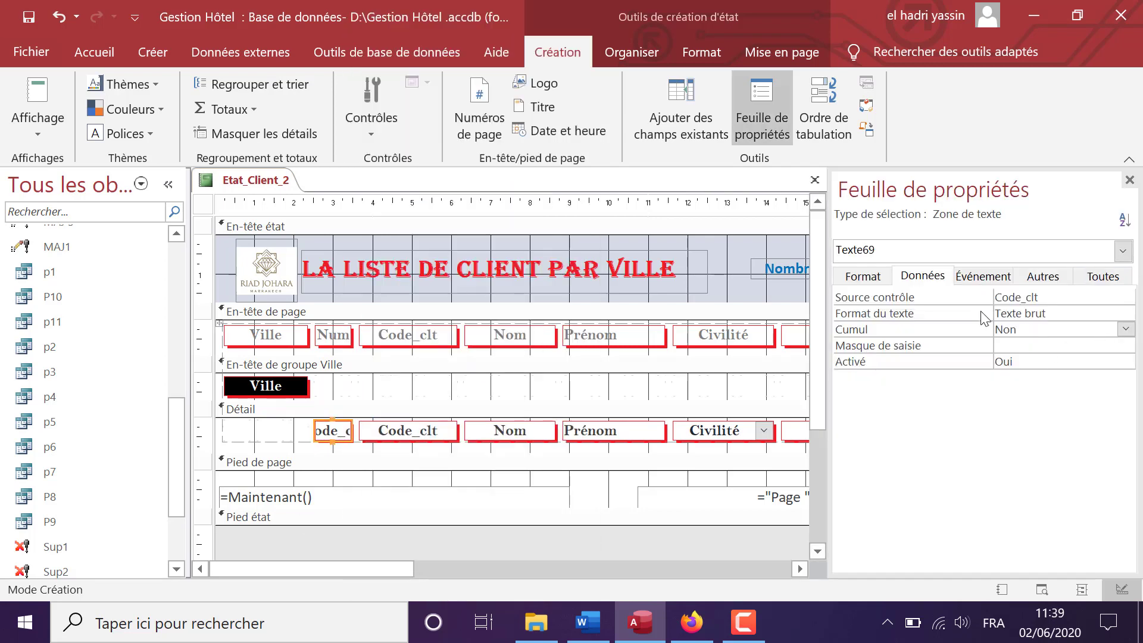
left_click(927, 273)
left_click_drag(1050, 298, 941, 286)
type("=+1")
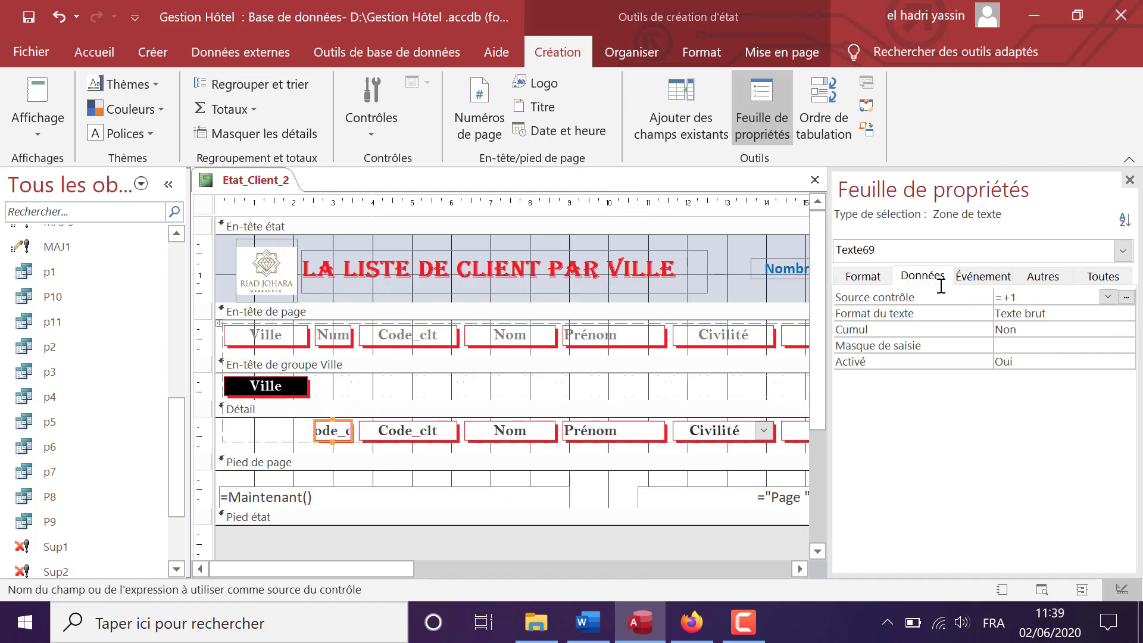
Set the Num field's Cumul property to En continu and display the report to check the numbering.
left_click(1044, 332)
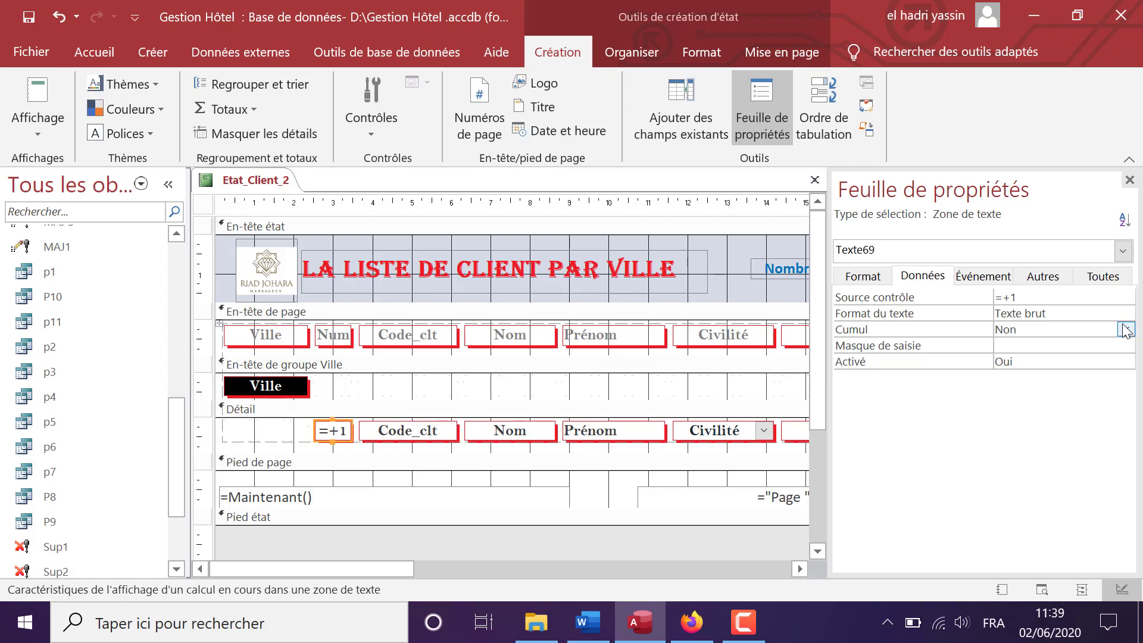
left_click(1124, 329)
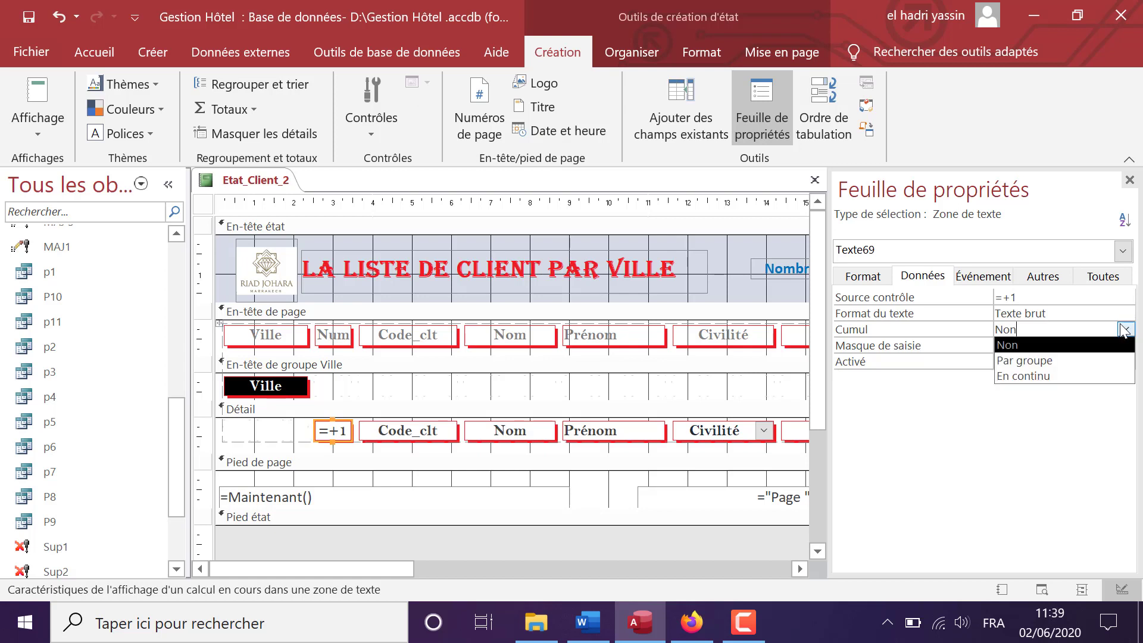
left_click(1080, 377)
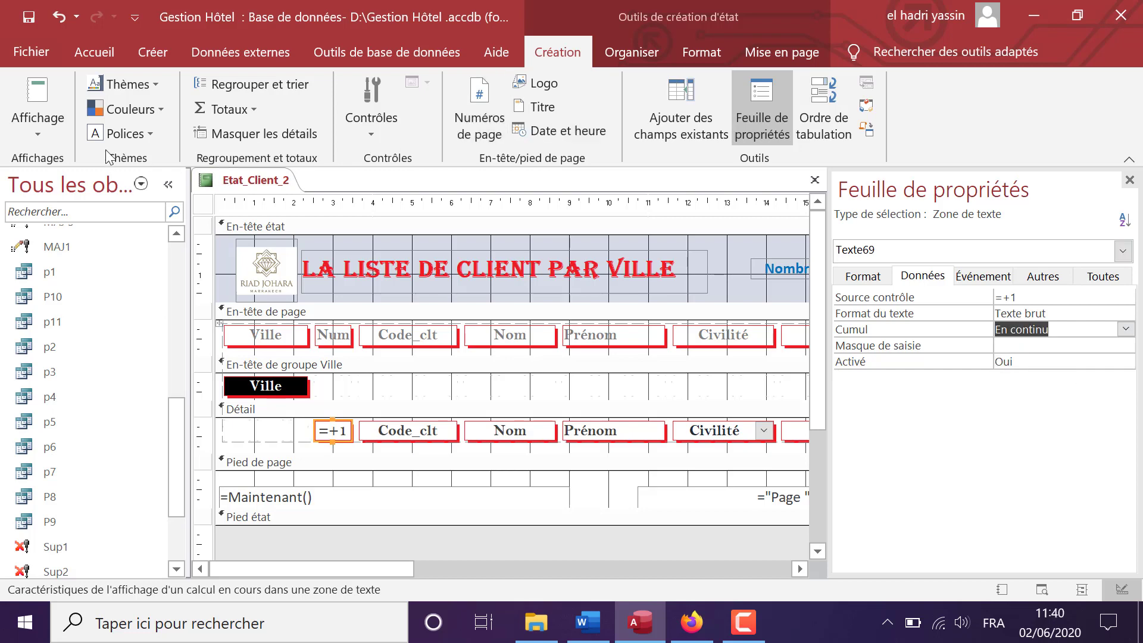
left_click(32, 93)
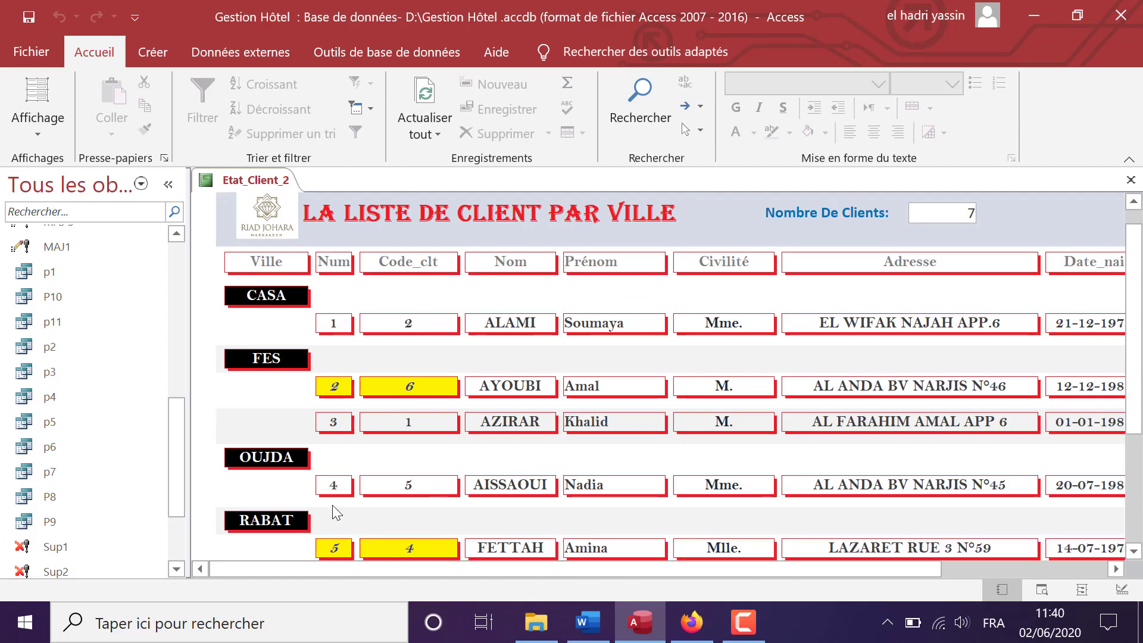
scroll(336, 495, "down", 1)
Return to Design view and set the Num field's Cumul property to Par groupe.
right_click(226, 179)
left_click(296, 329)
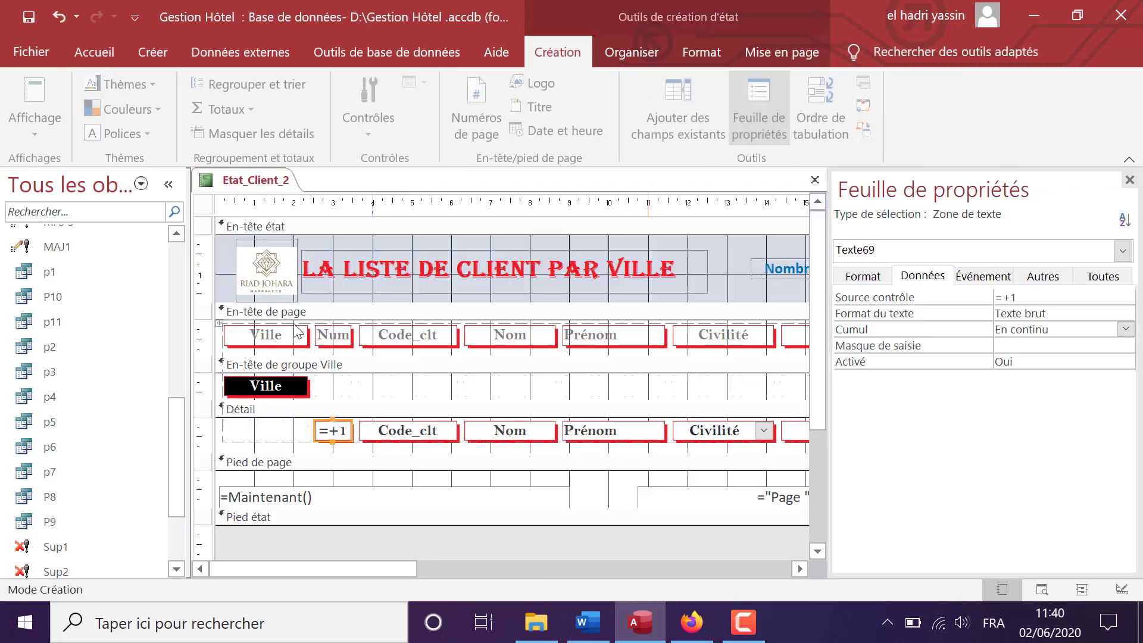
left_click(1125, 330)
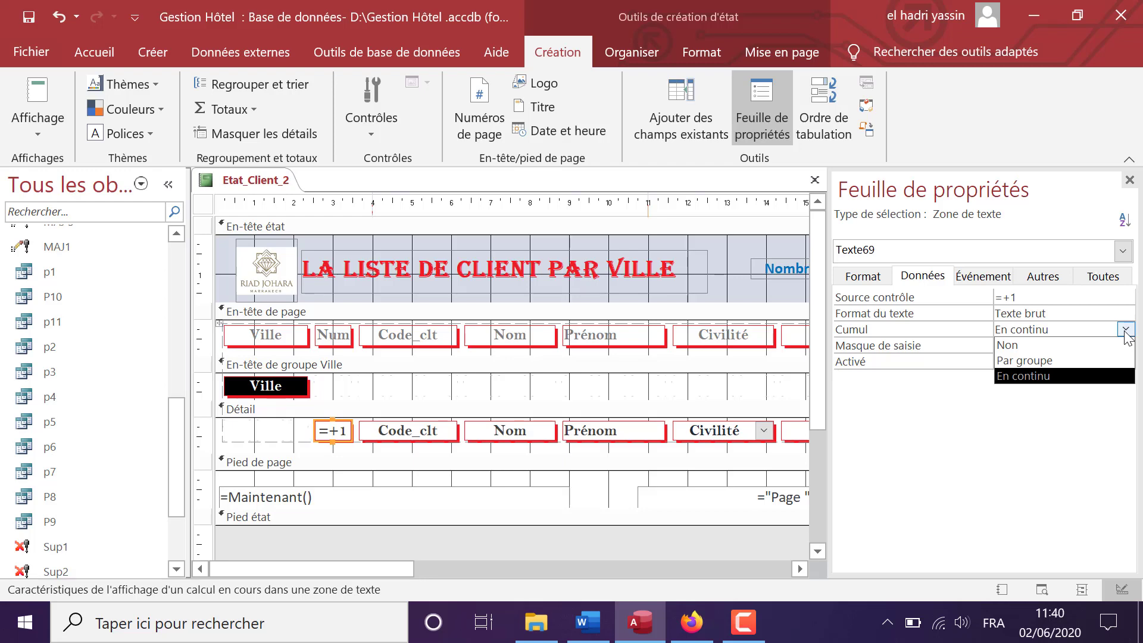
left_click(1076, 367)
Display the report and check the client numbering within each Ville group.
left_click(34, 95)
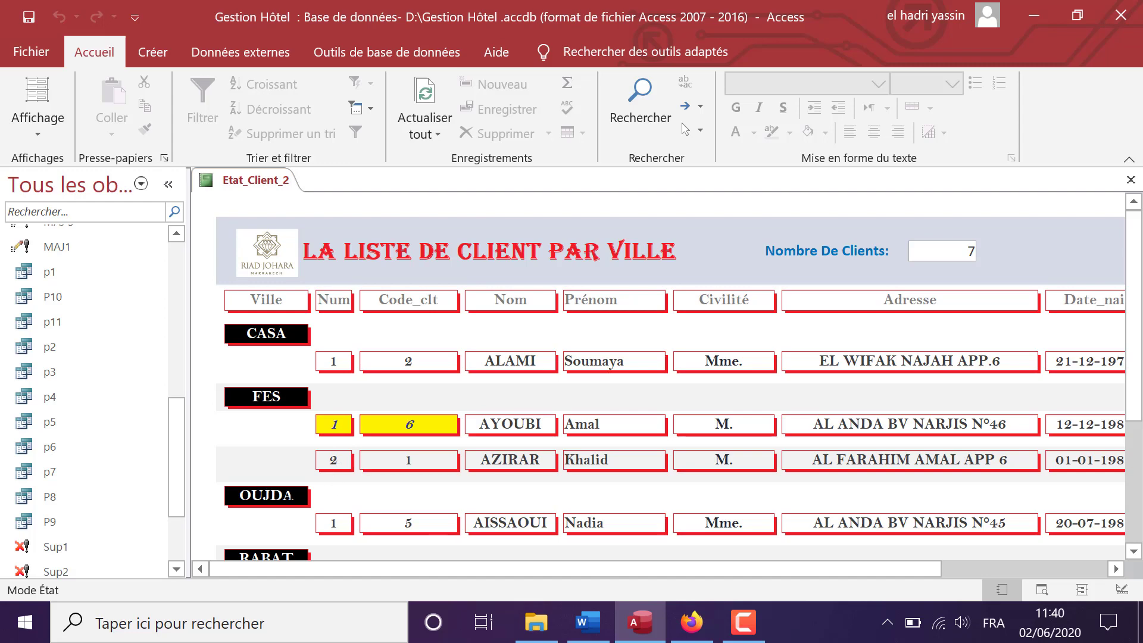
scroll(334, 528, "down", 1)
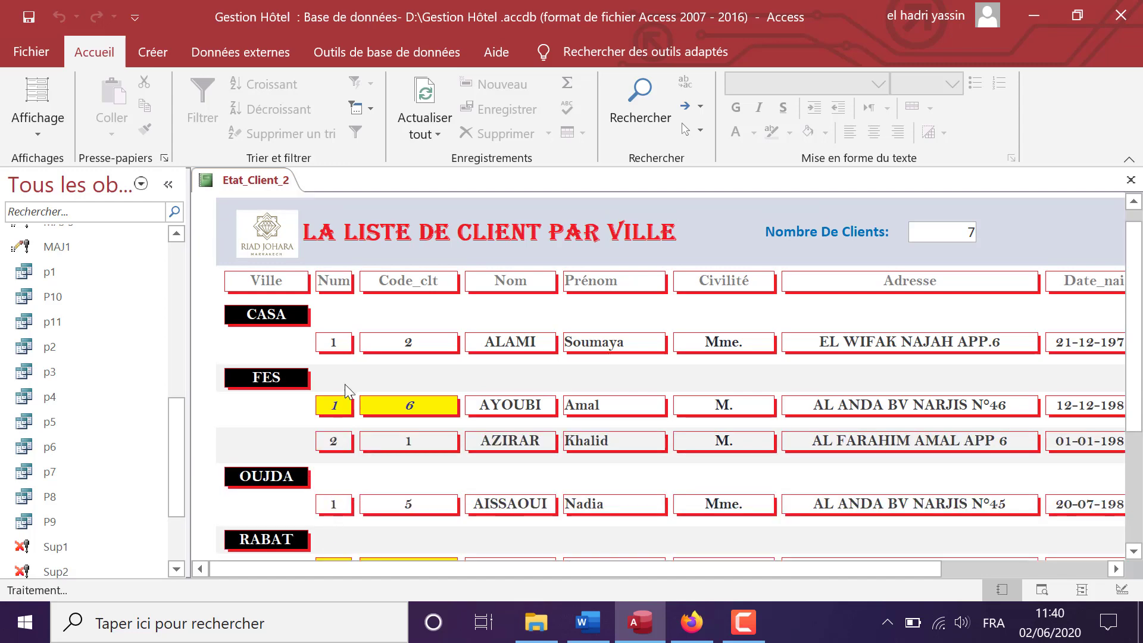
scroll(341, 417, "down", 2)
scroll(340, 423, "up", 3)
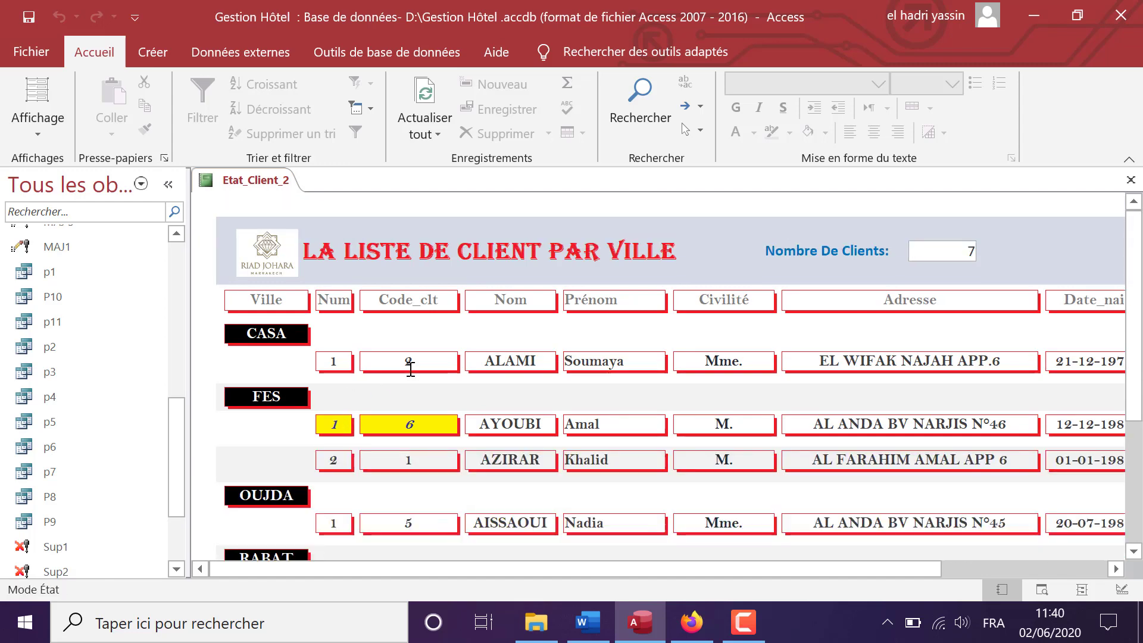
scroll(541, 390, "down", 3)
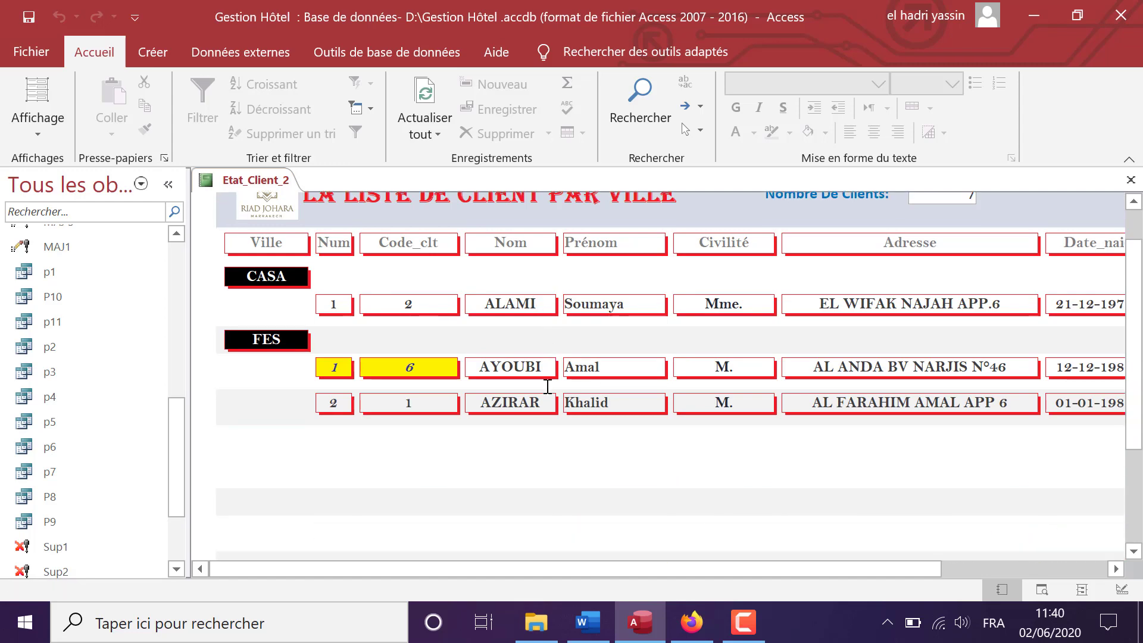
scroll(538, 388, "down", 1)
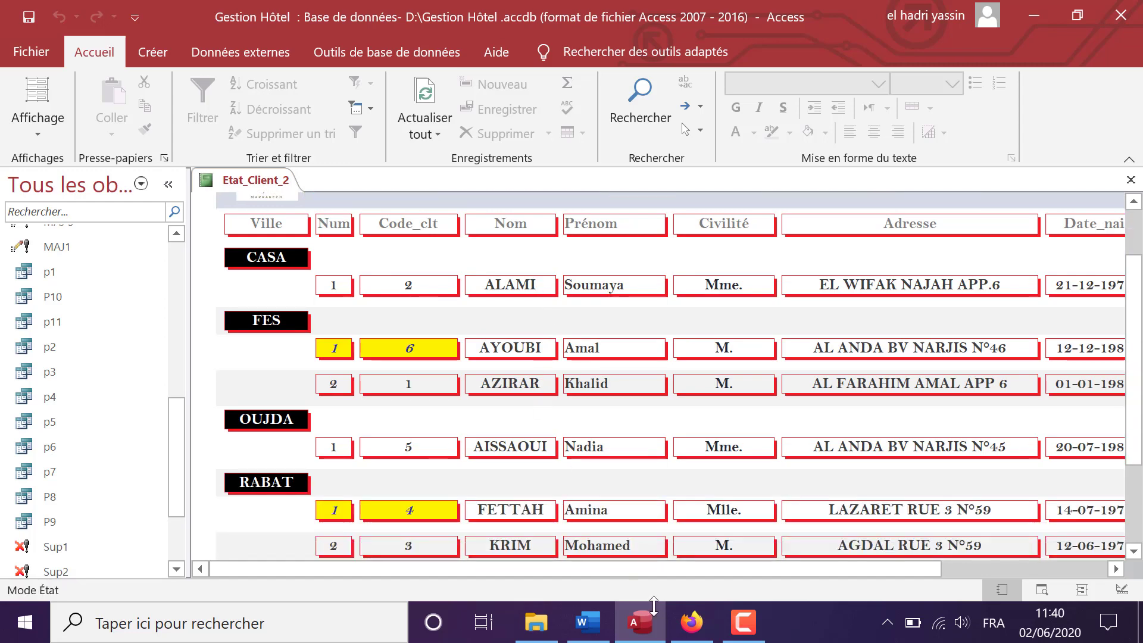
scroll(579, 403, "up", 3)
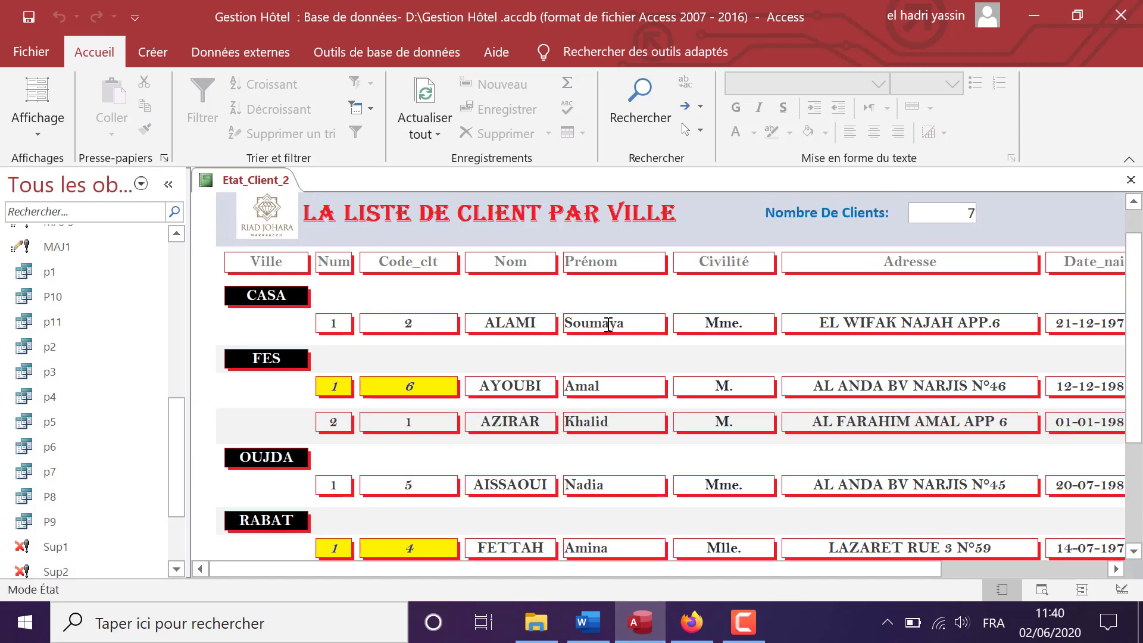
scroll(604, 328, "up", 1)
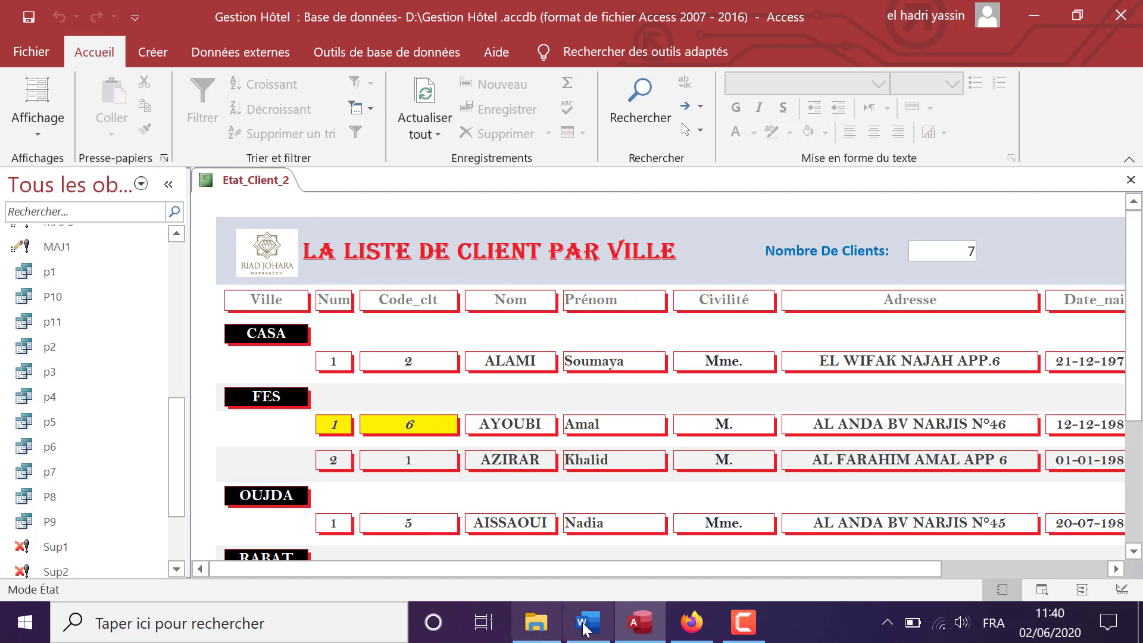
Switch to the TP 1 access 2019 document in Word and delete the empty numbered item 5.
left_click(615, 545)
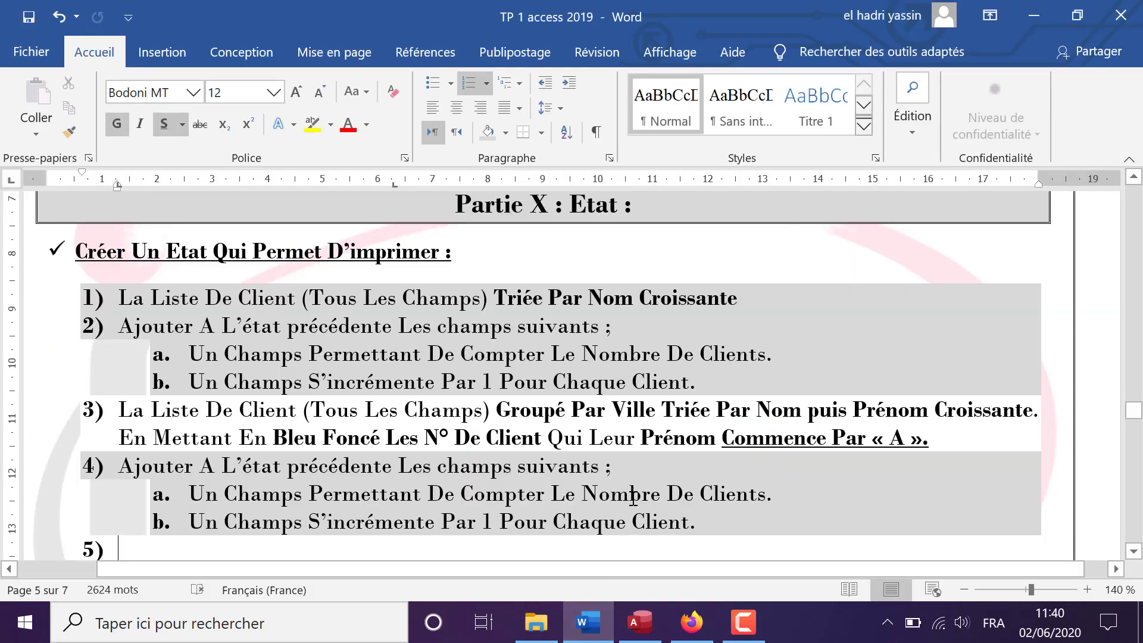
scroll(585, 433, "down", 1)
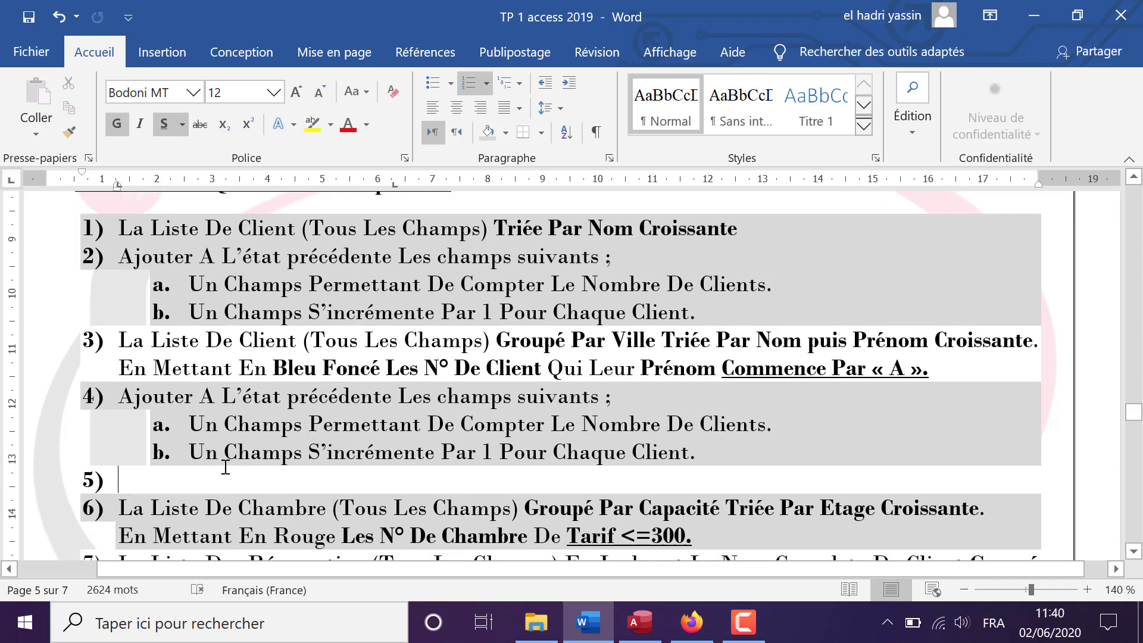
key("BackSpace")
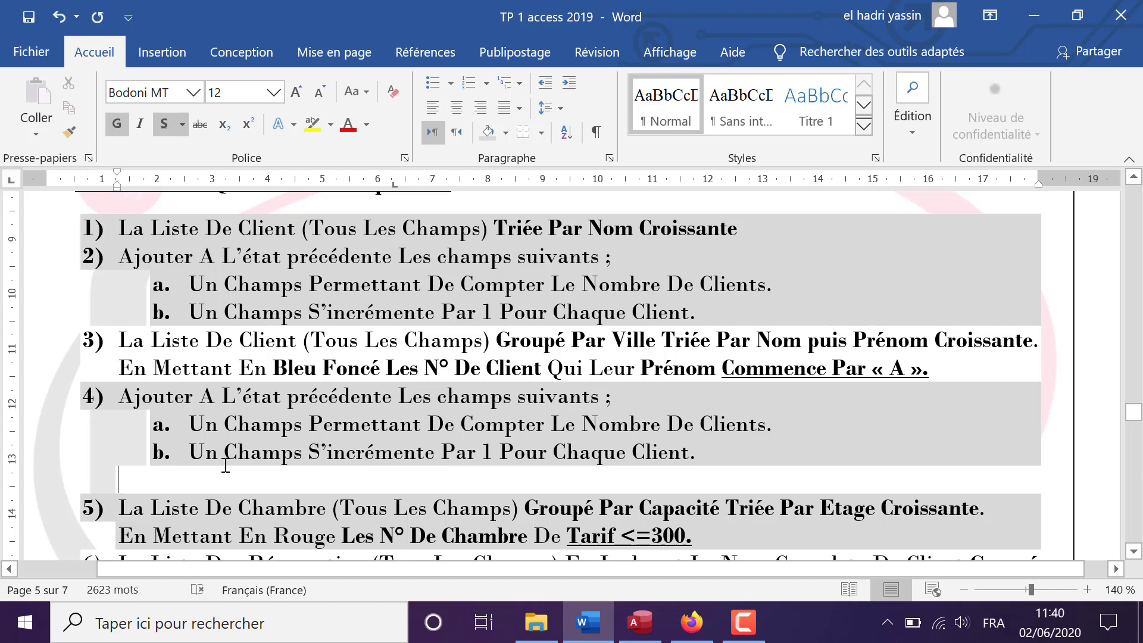
key("BackSpace")
key("BackSpace")
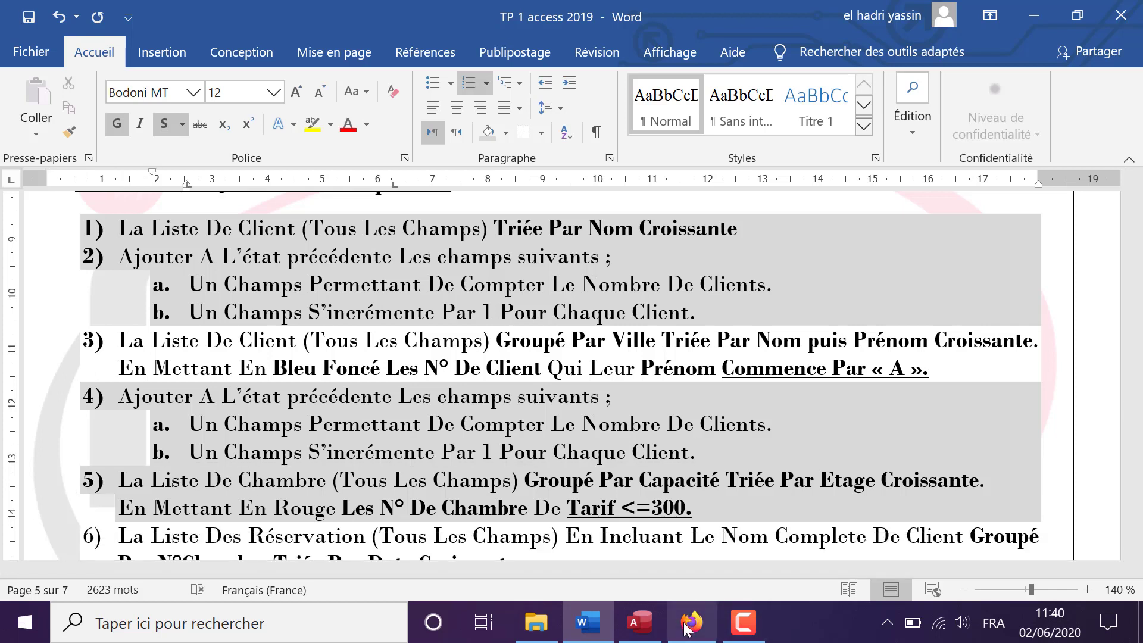
left_click(742, 635)
left_click(743, 635)
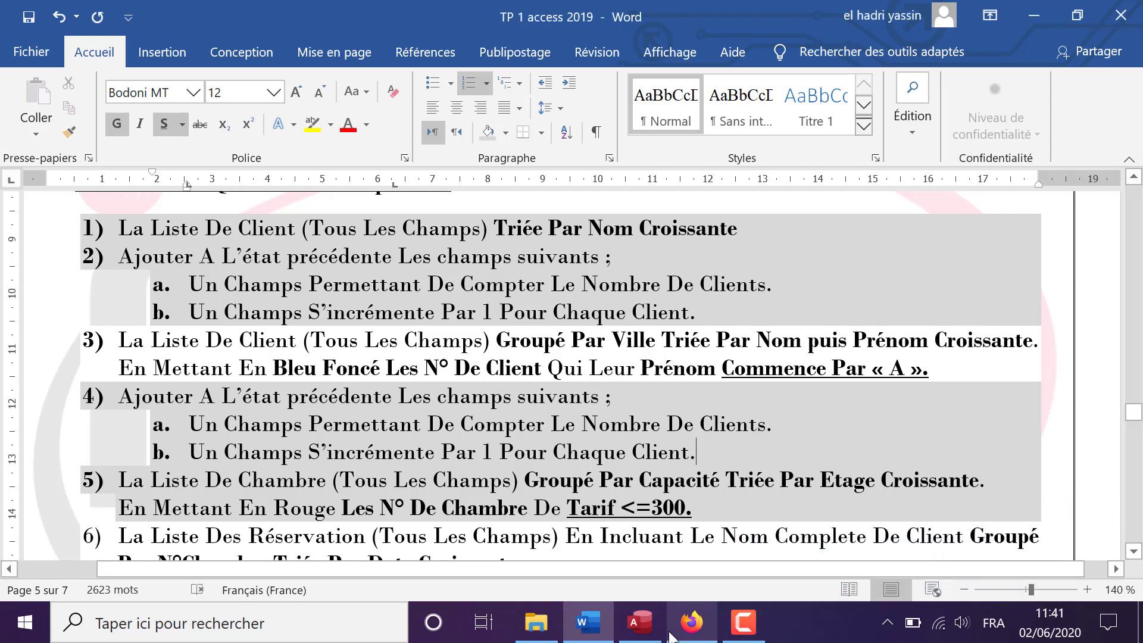
mouse_move(702, 638)
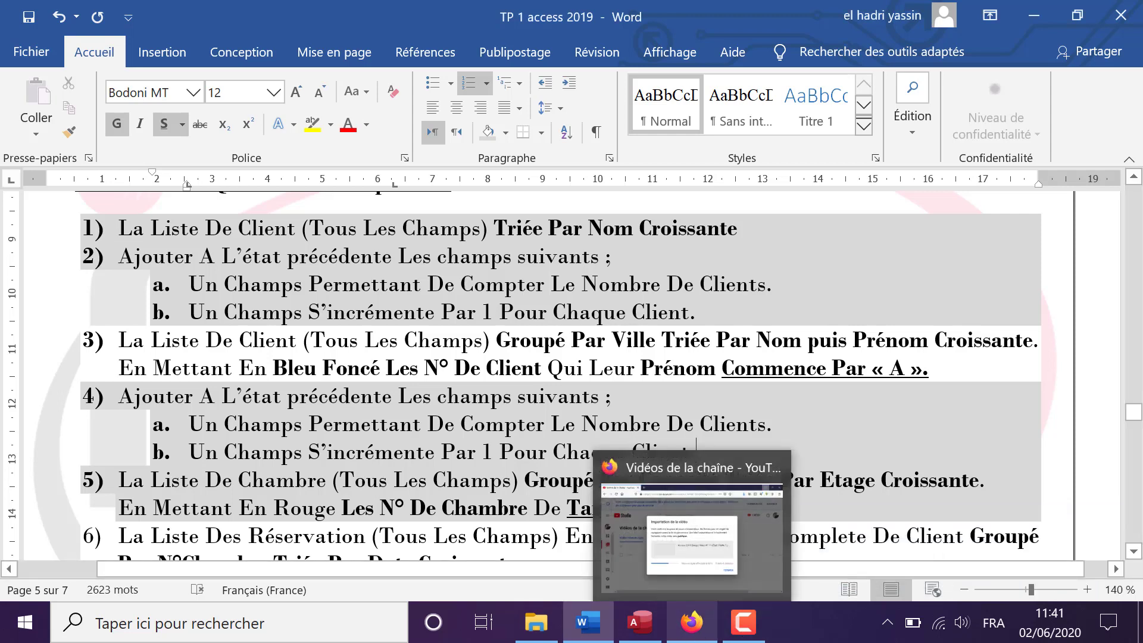
Switch back to Access and close the Etat_Client_2 report.
left_click(641, 628)
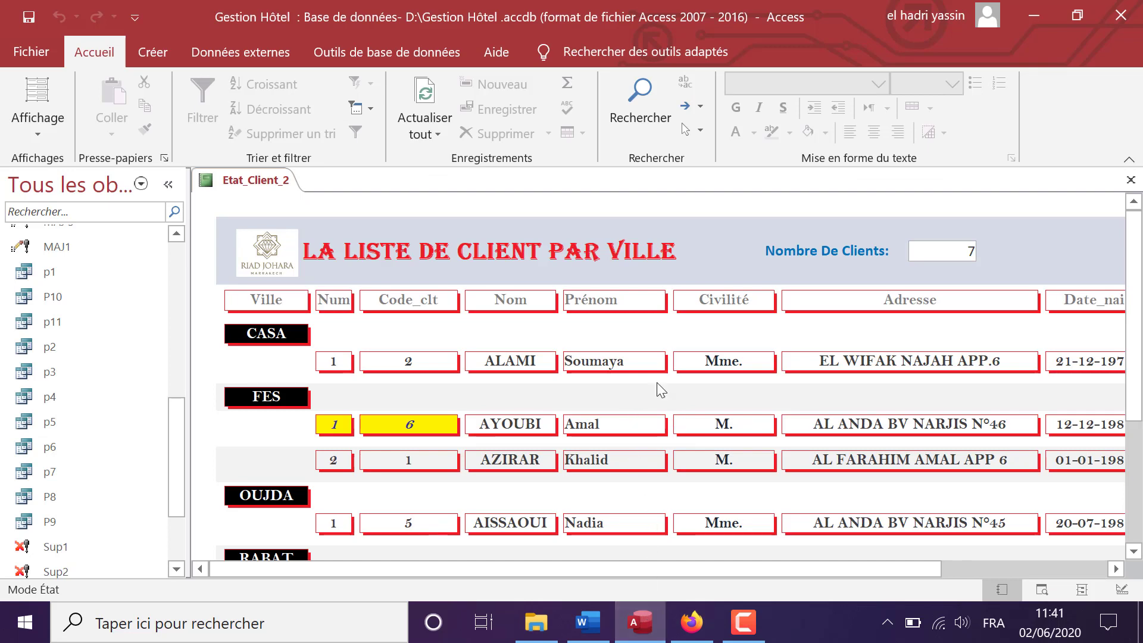
left_click(1131, 181)
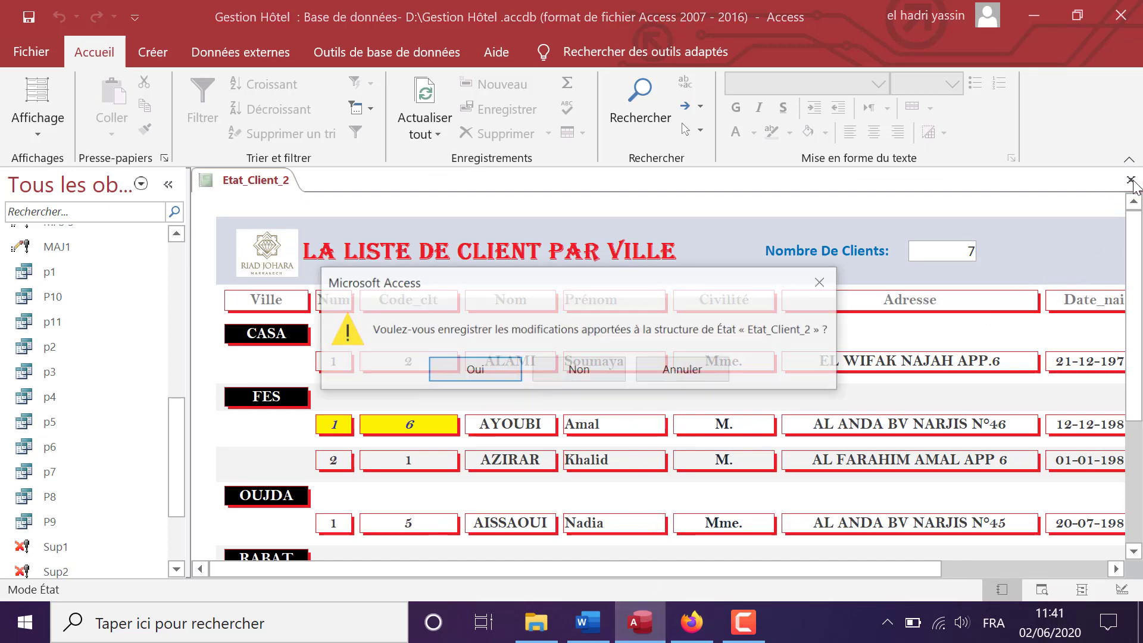